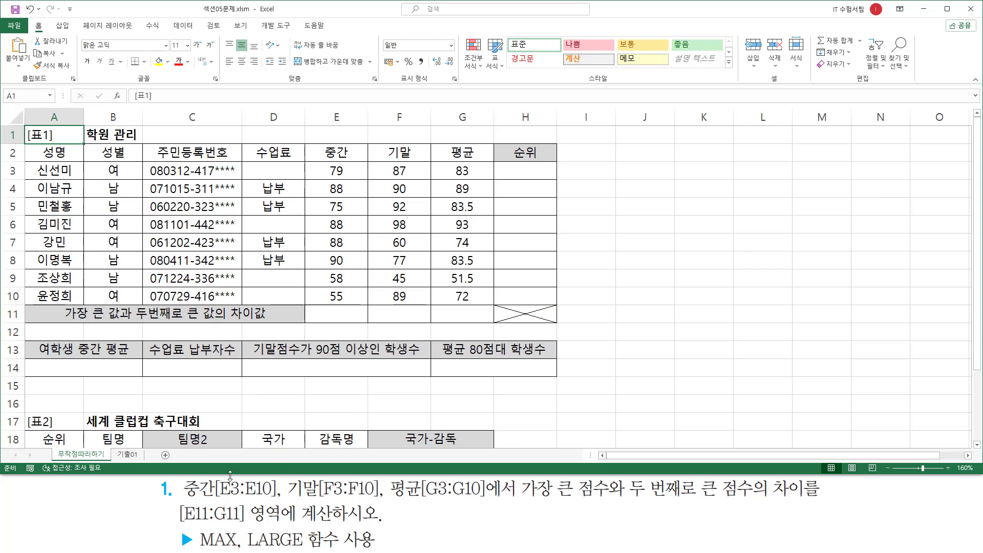
Examine the first task's instruction, the score ranges E3:E10, F3:F10 and G3:G10, and the result range E11:G11.
left_click_drag(186, 498, 489, 500)
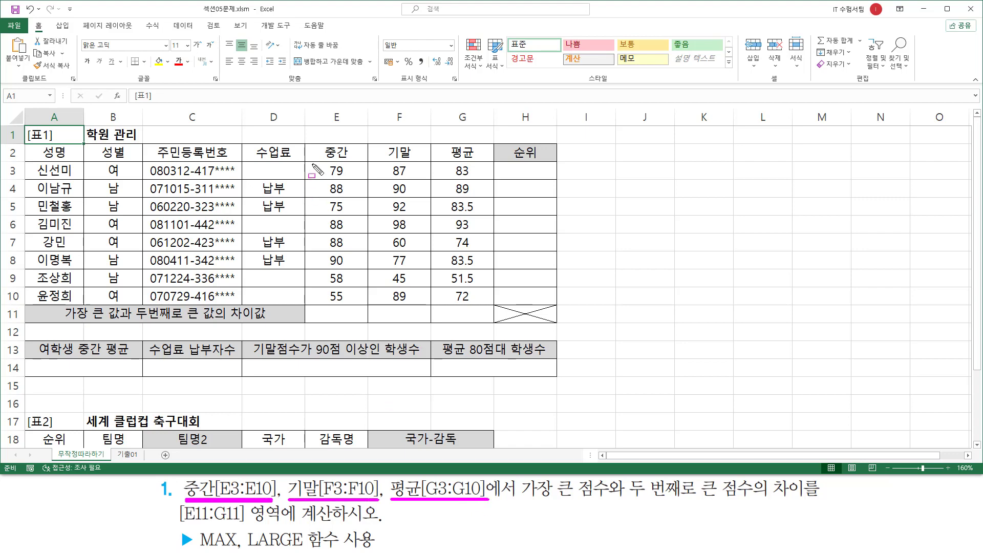
mouse_move(308, 162)
left_mouse_down()
mouse_move(307, 186)
mouse_move(484, 306)
left_mouse_up()
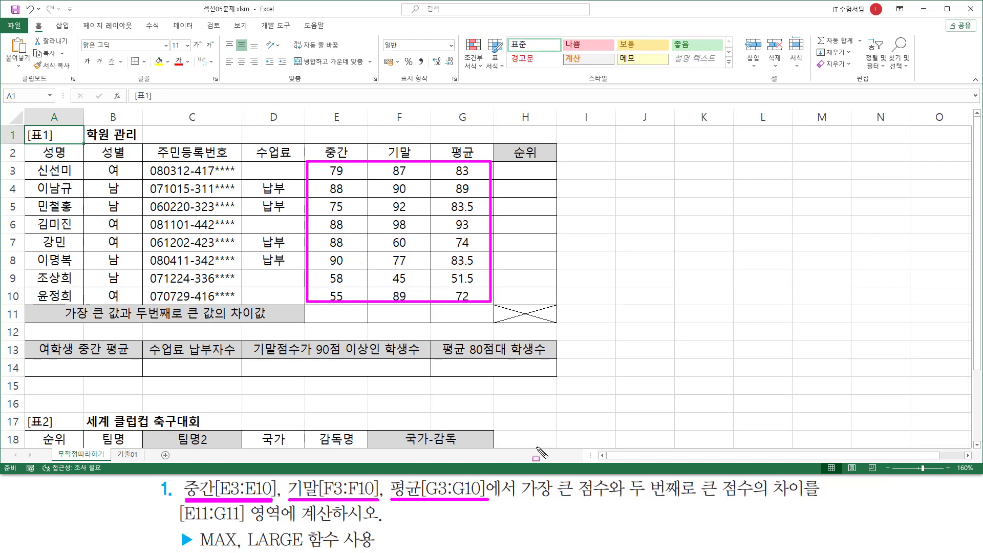
left_click_drag(520, 501, 807, 501)
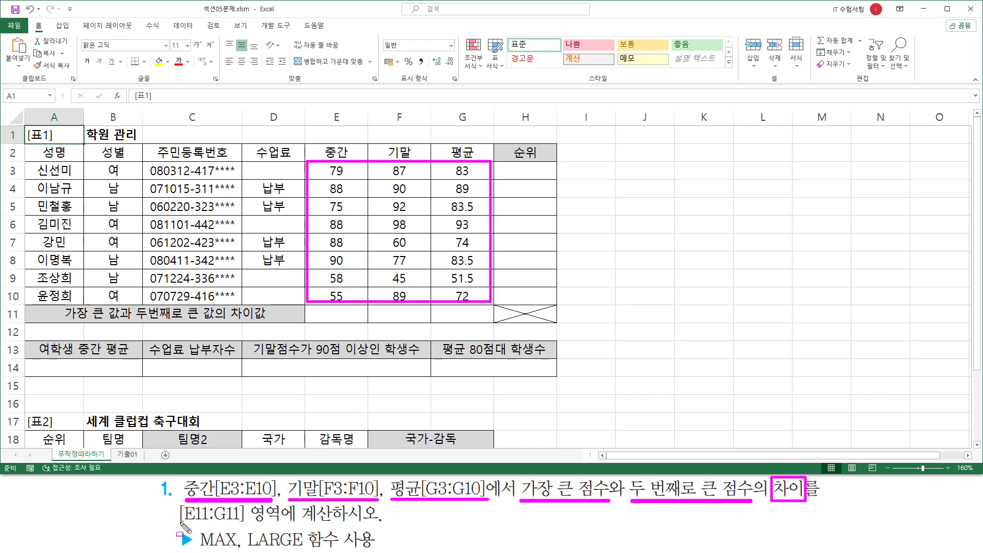
left_click_drag(180, 523, 332, 524)
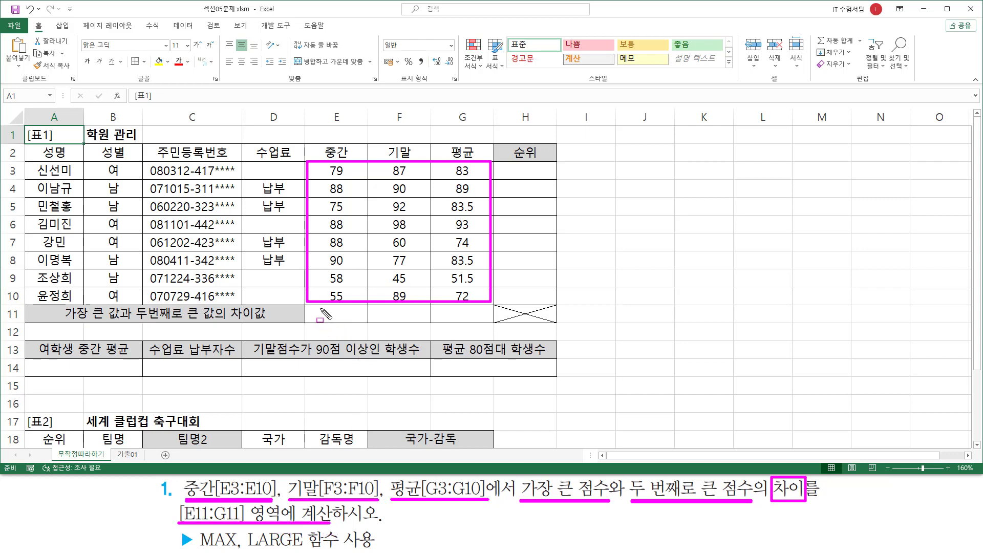
left_click_drag(318, 307, 477, 321)
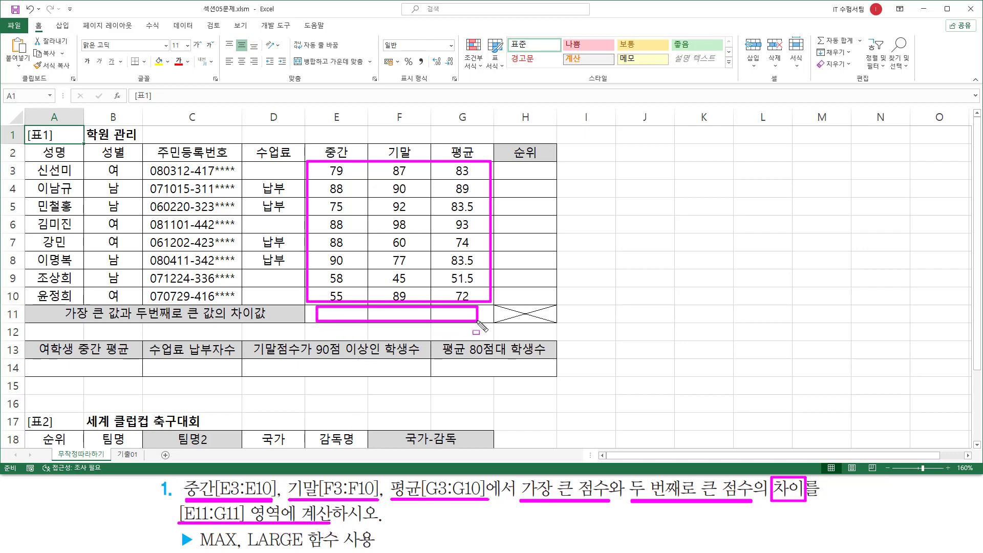
key("Escape")
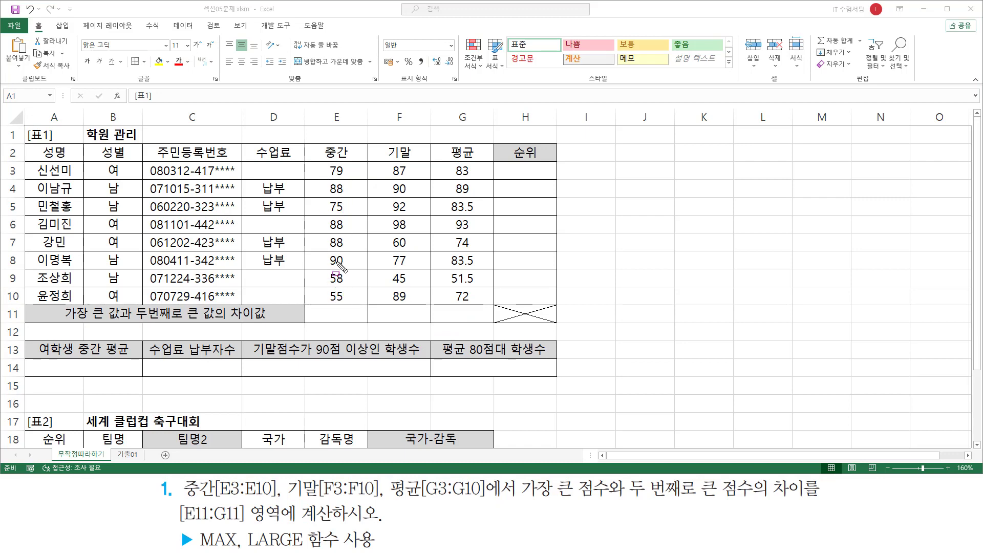
Examine the two highest 중간 scores, the result cells in row 11, and the MAX and LARGE functions the task requires.
left_click_drag(326, 252, 348, 269)
left_click_drag(520, 499, 766, 501)
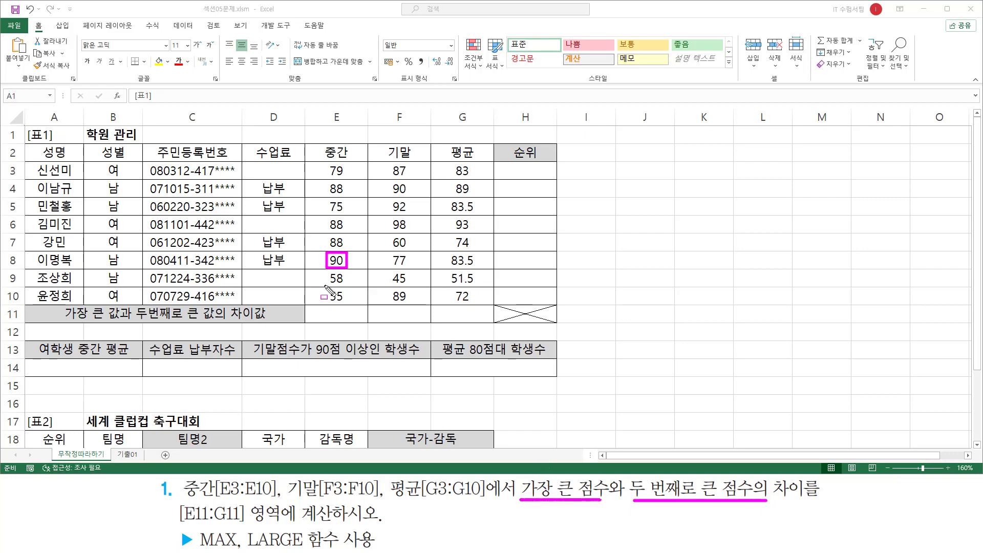
left_click_drag(324, 234, 347, 251)
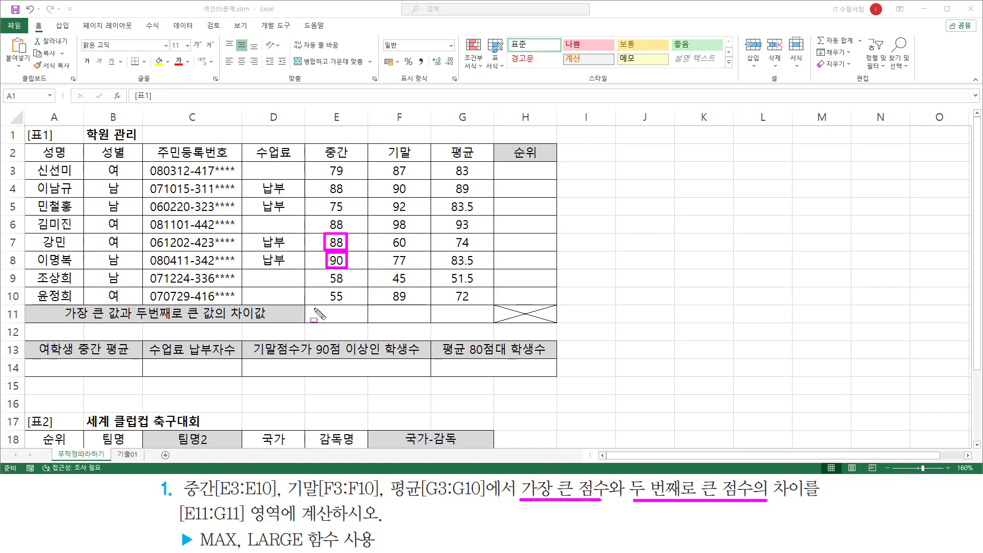
left_click_drag(310, 306, 359, 321)
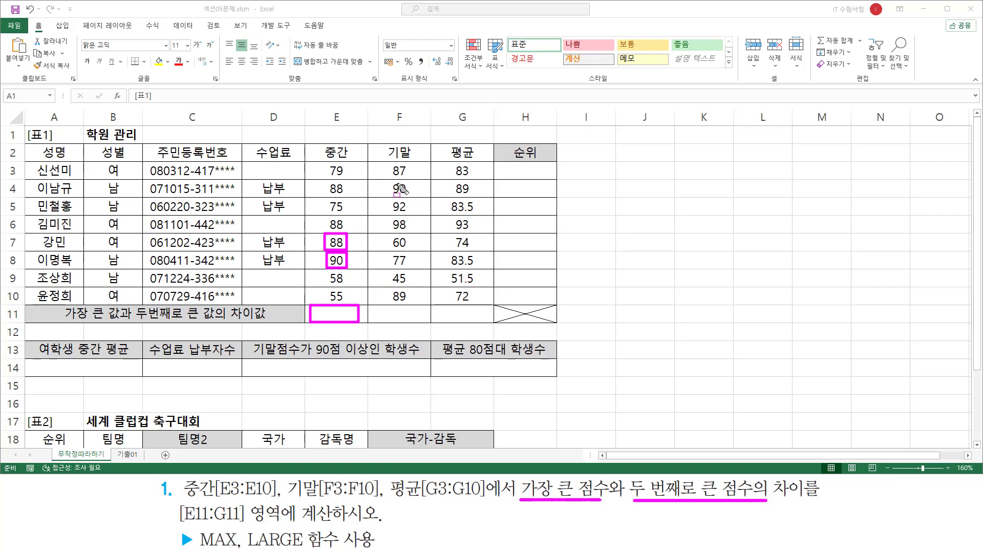
mouse_move(376, 307)
left_mouse_down()
mouse_move(421, 323)
mouse_move(482, 323)
left_mouse_up()
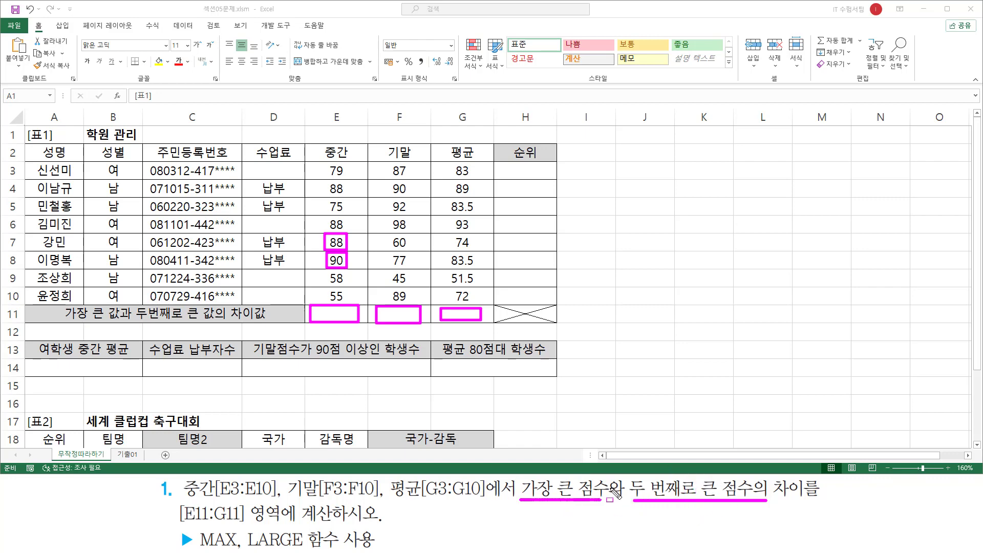
left_click_drag(610, 489, 624, 489)
mouse_move(201, 531)
left_mouse_down()
mouse_move(223, 527)
mouse_move(240, 538)
mouse_move(198, 550)
mouse_move(240, 551)
left_mouse_up()
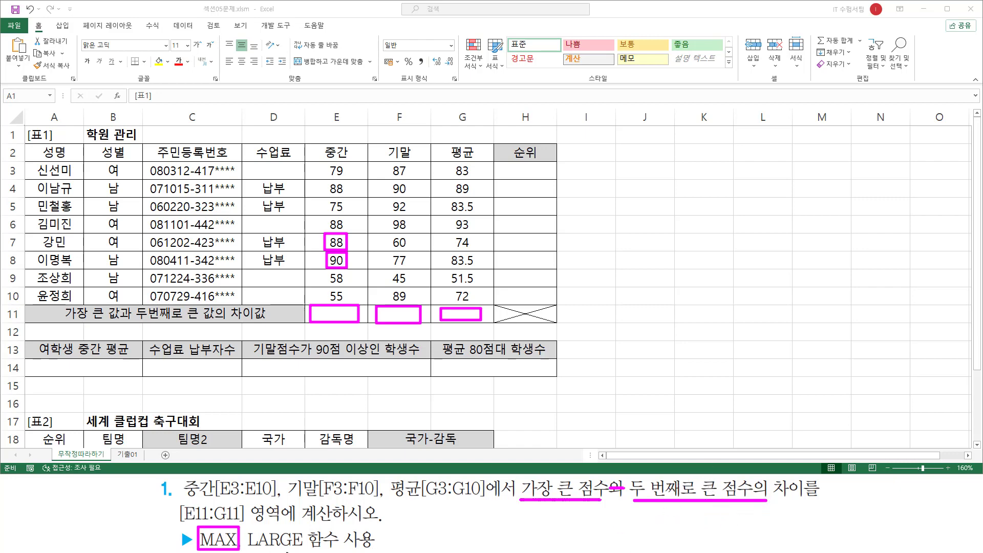
mouse_move(246, 528)
left_mouse_down()
mouse_move(304, 526)
mouse_move(308, 551)
left_mouse_up()
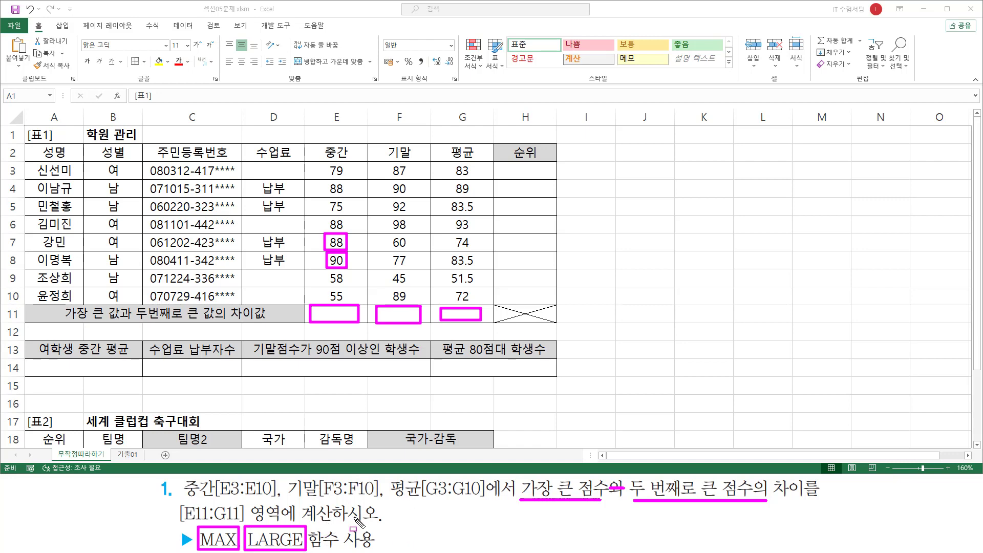
key("Escape")
left_click_drag(245, 540, 341, 550)
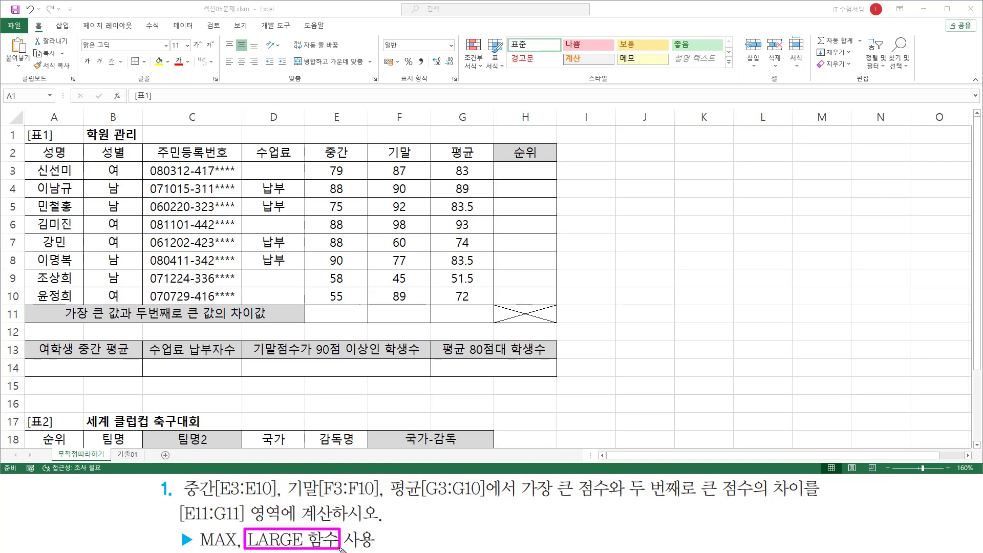
left_click_drag(518, 501, 755, 499)
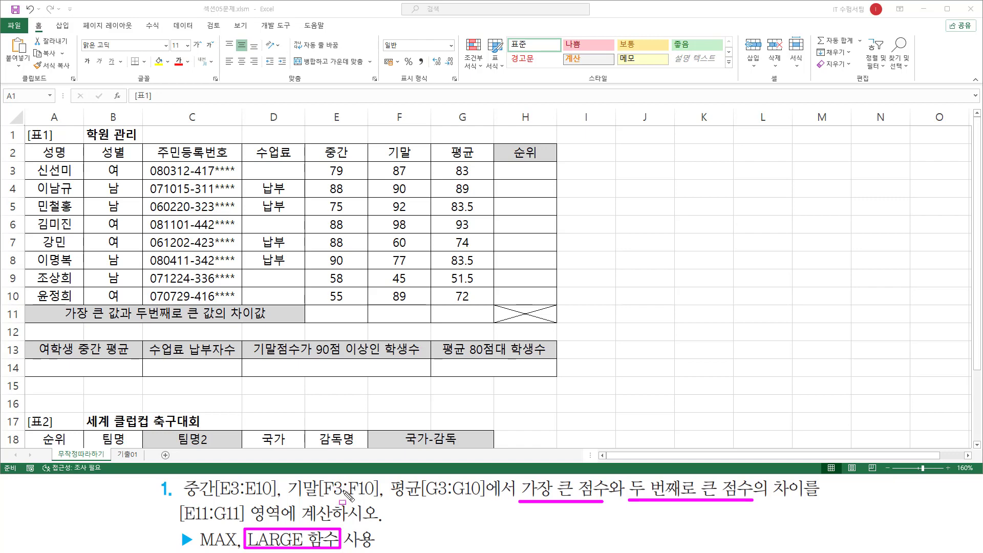
key("Escape")
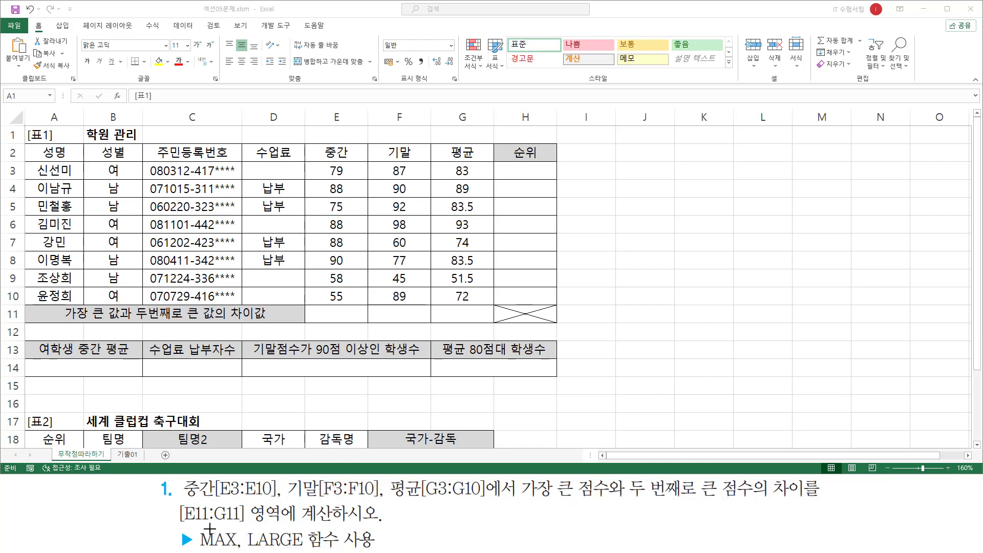
mouse_move(196, 528)
left_mouse_down()
mouse_move(222, 548)
mouse_move(387, 550)
left_mouse_up()
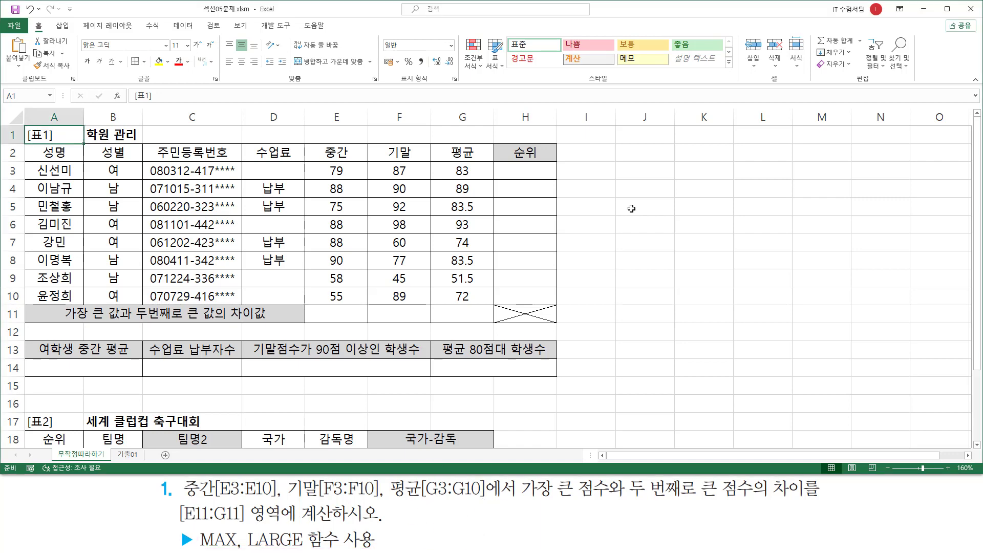
Enter the MAX syntax note "max(인수1, 인수2, 인수3,....)" in cell J5.
left_click(657, 206)
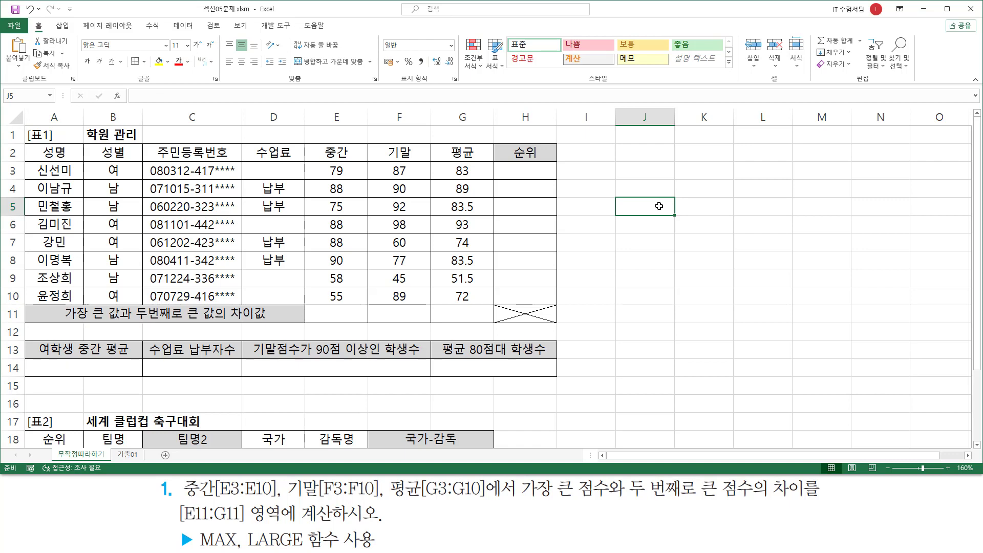
type("max")
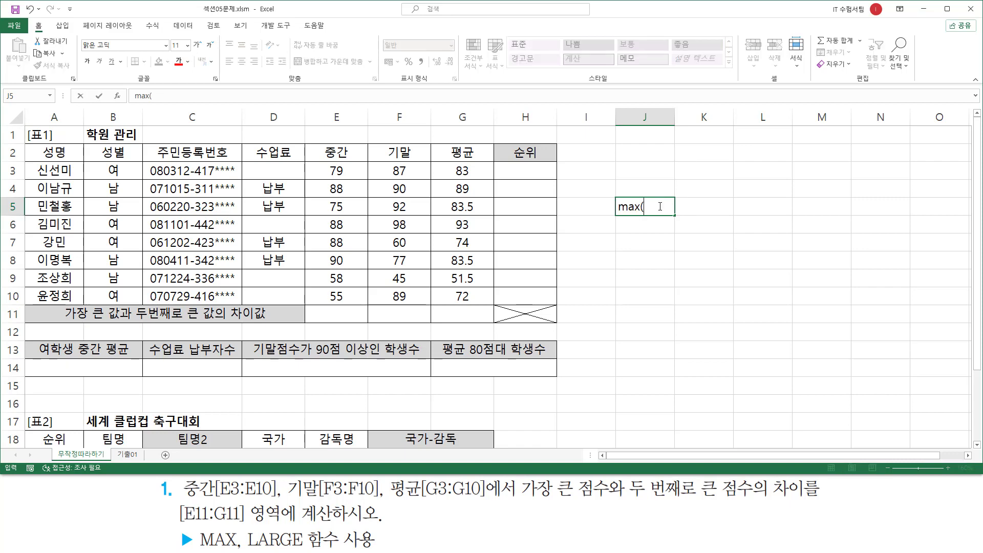
type("(인수1, ")
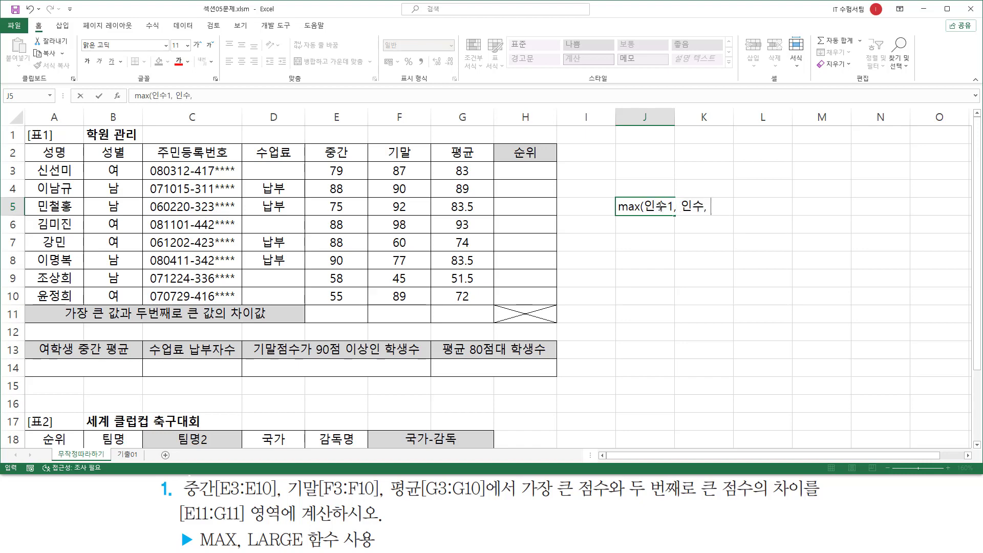
type("인수2, 인수3,....)")
key("Return")
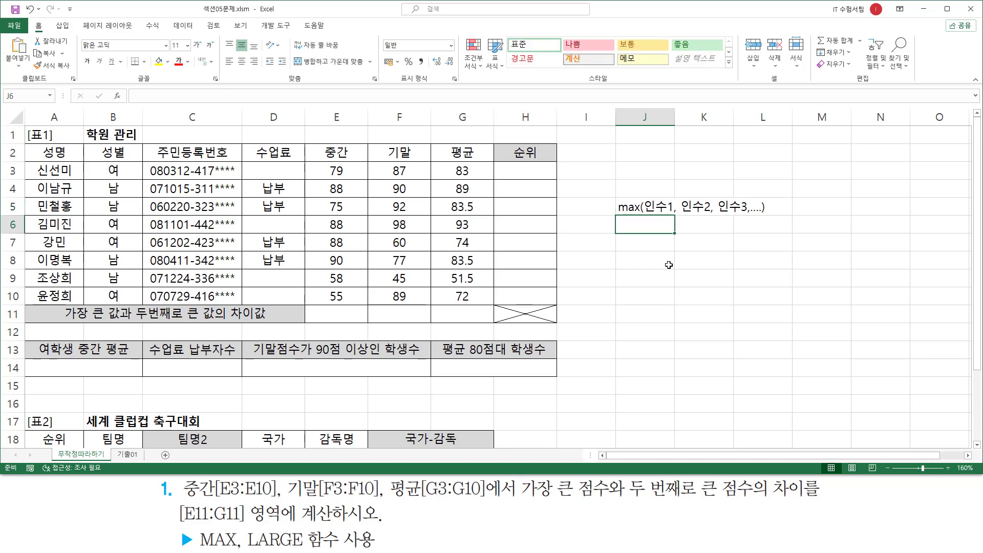
left_click_drag(644, 214, 760, 215)
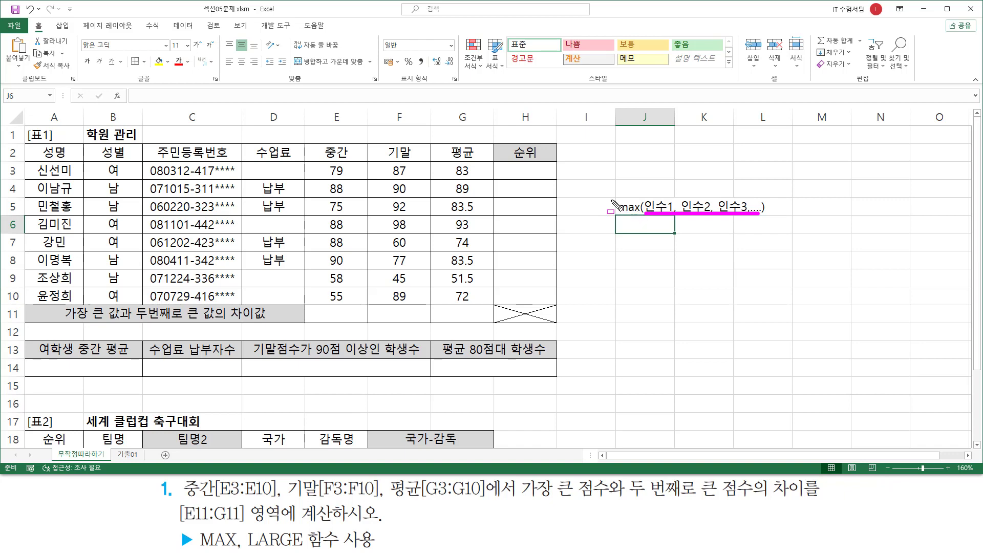
left_click_drag(615, 194, 640, 217)
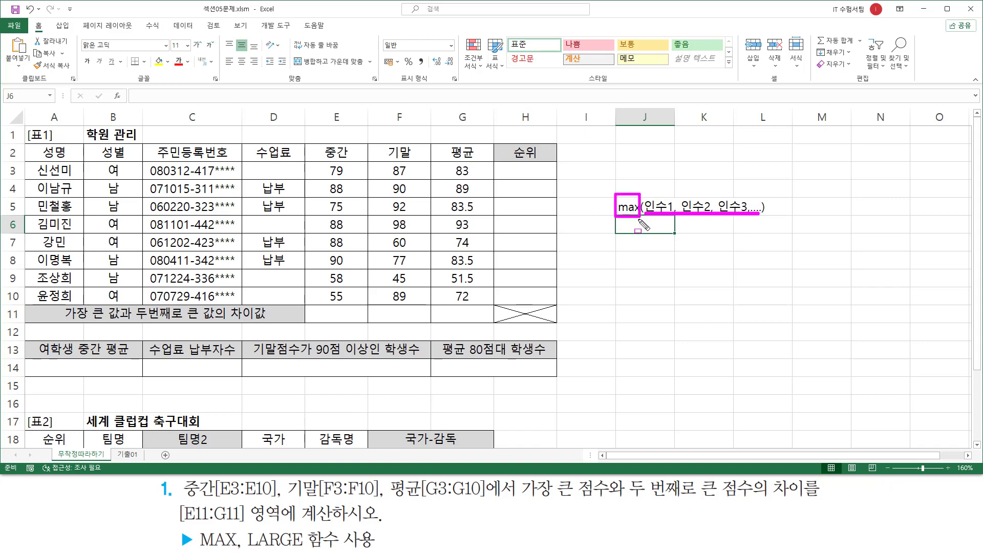
key("Escape")
Enter the LARGE syntax note "large(범위, 번째)" in cell J7.
left_click(636, 242)
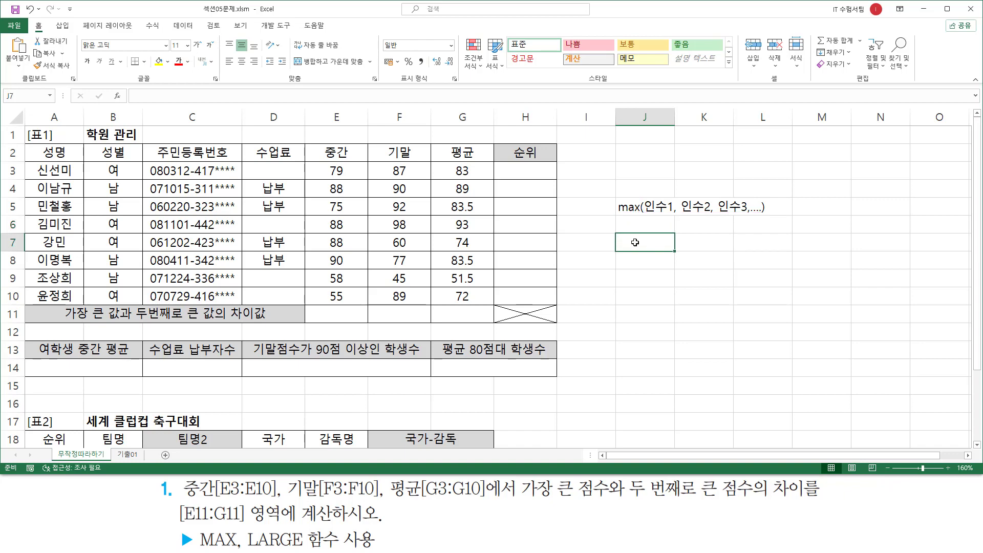
type("ㅁ")
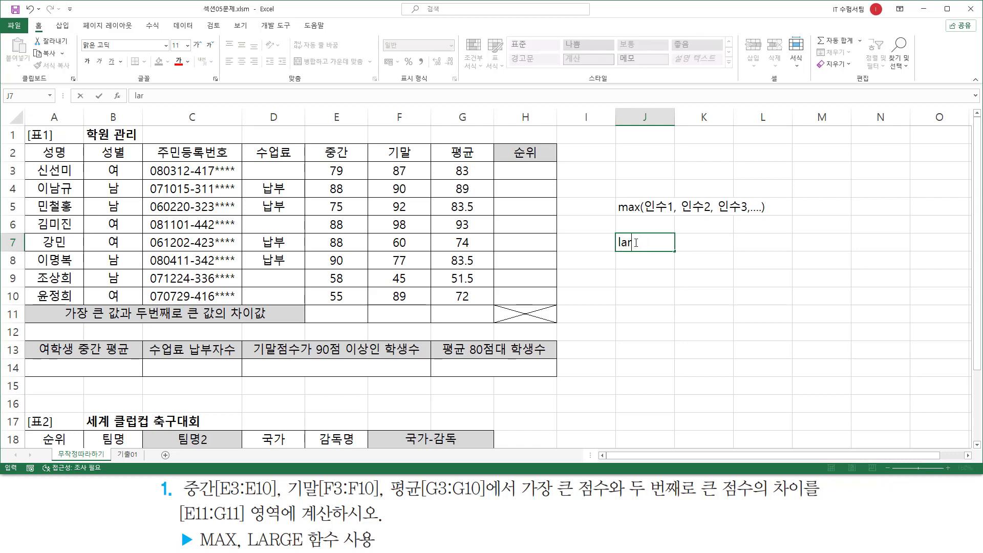
type("large(범위, ")
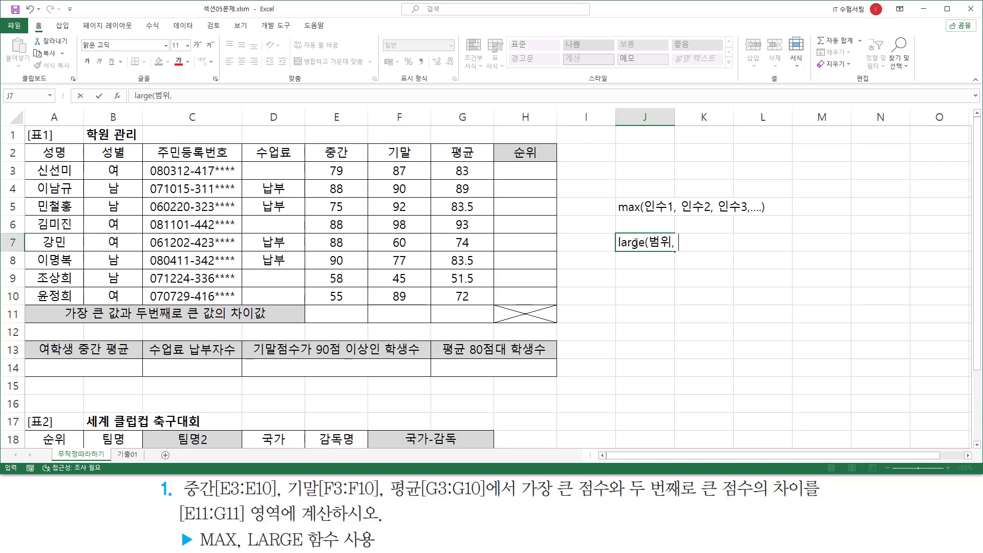
type("ㅂㅓㄴㅉㅐ")
type(")")
key("Return")
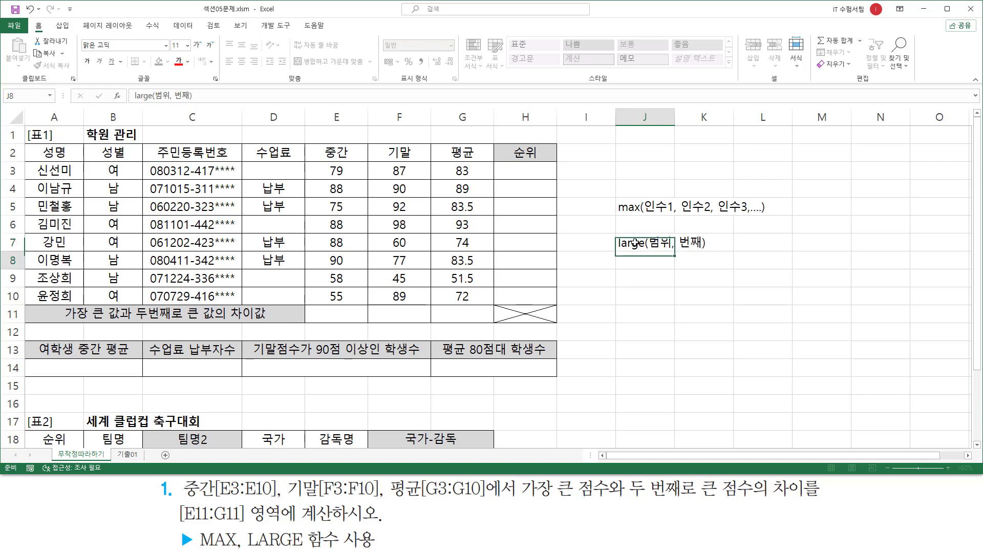
left_click(649, 291)
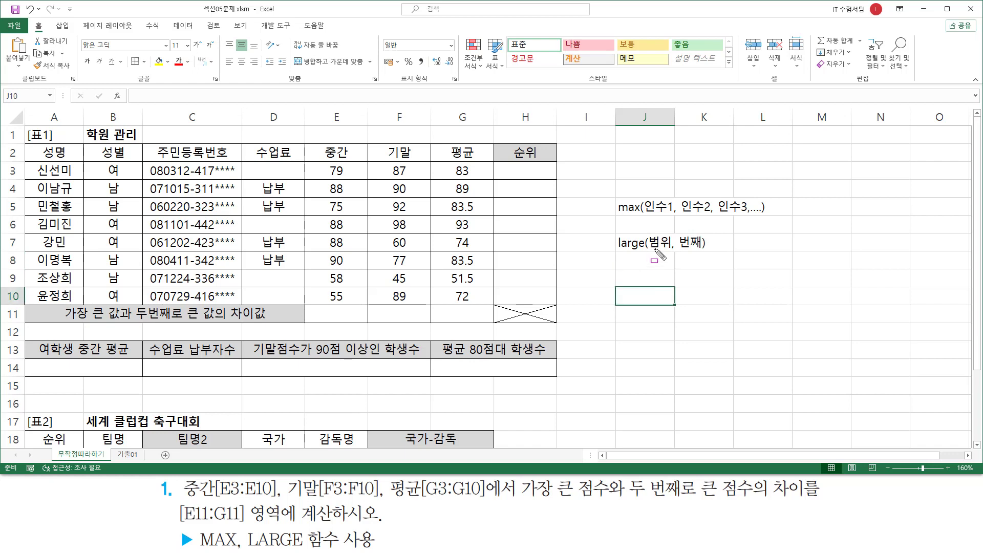
left_click_drag(649, 250, 665, 250)
left_click_drag(681, 250, 701, 249)
key("Escape")
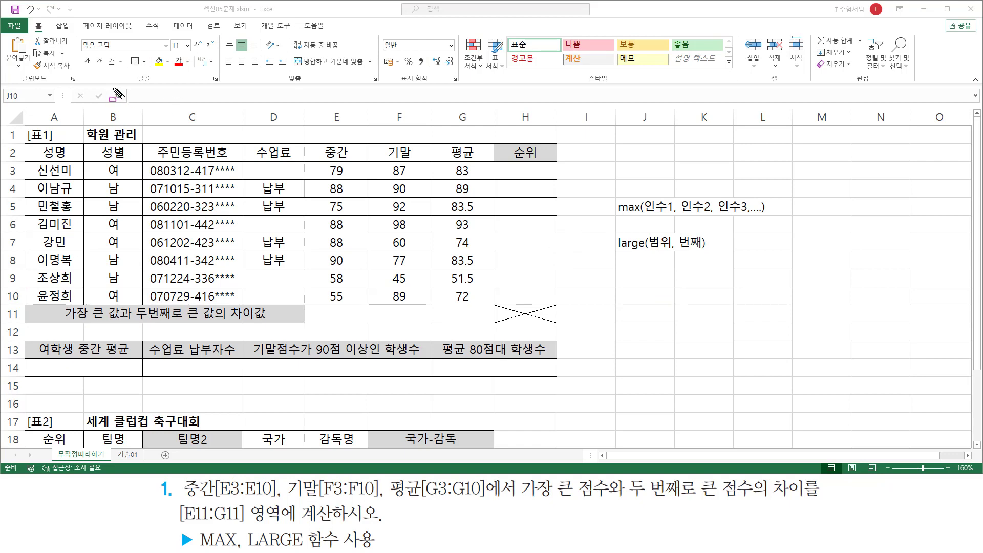
View the Insert Function dialog for cell J10 and close it without inserting a function.
key("ctrl+2")
left_click_drag(111, 88, 126, 103)
key("Escape")
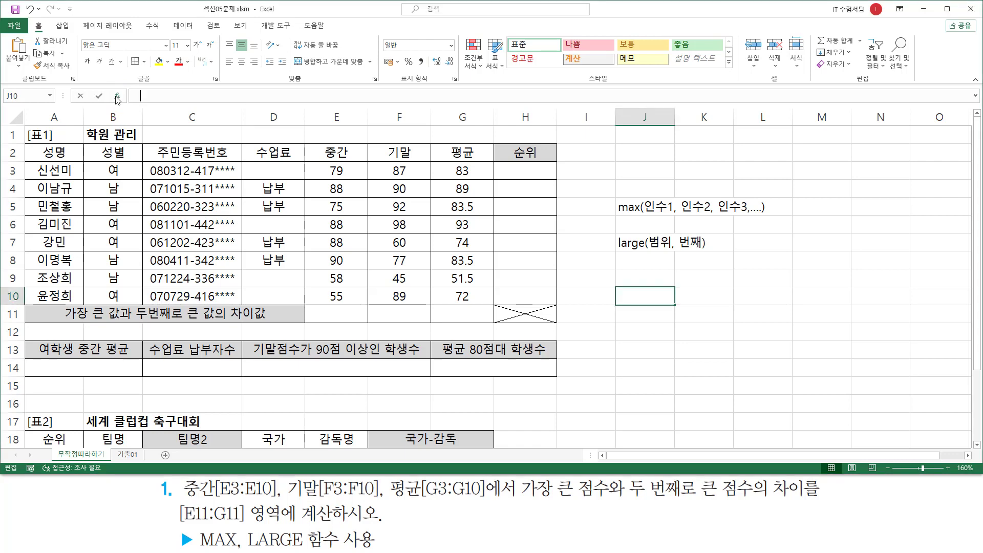
left_click(117, 97)
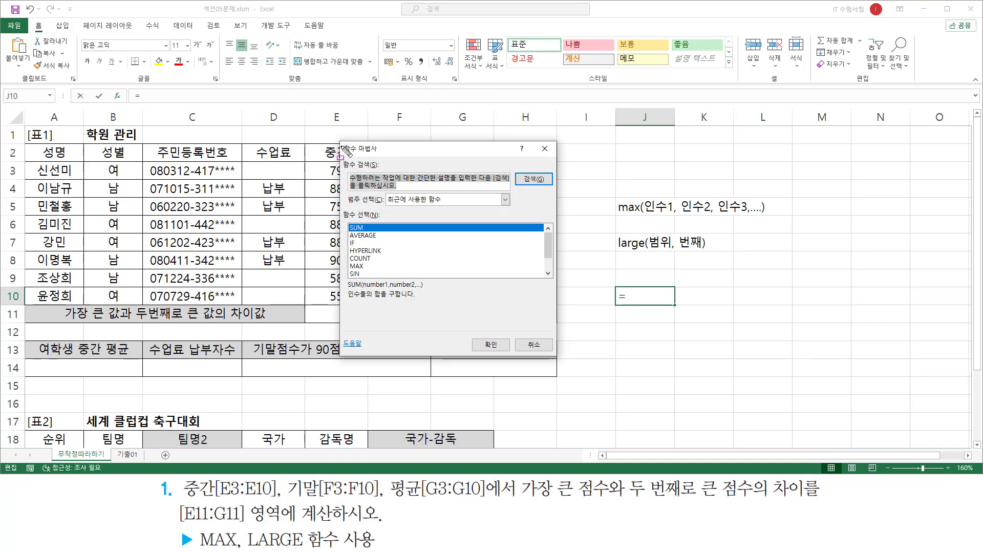
mouse_move(344, 145)
left_mouse_down()
mouse_move(516, 354)
mouse_move(557, 355)
left_mouse_up()
key("Escape")
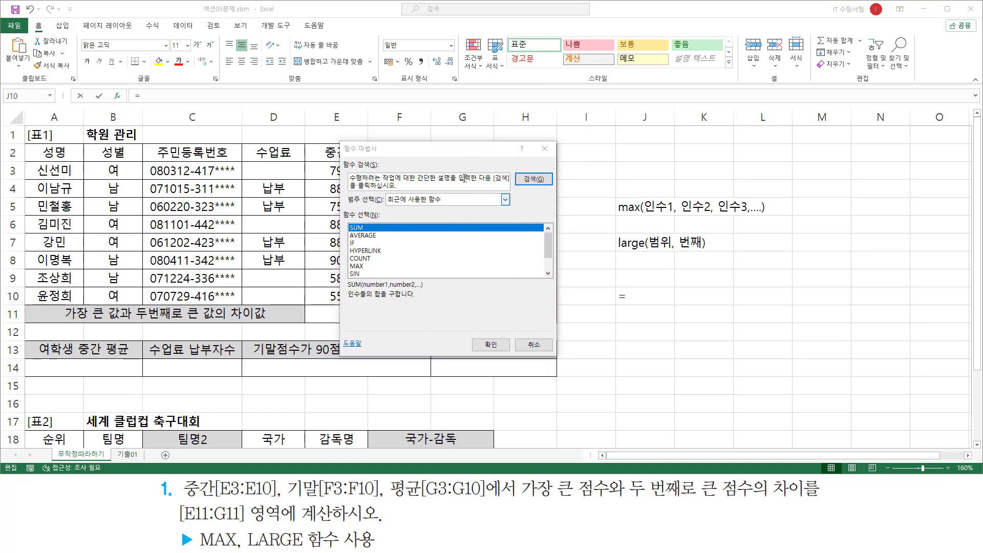
left_click_drag(411, 149, 475, 239)
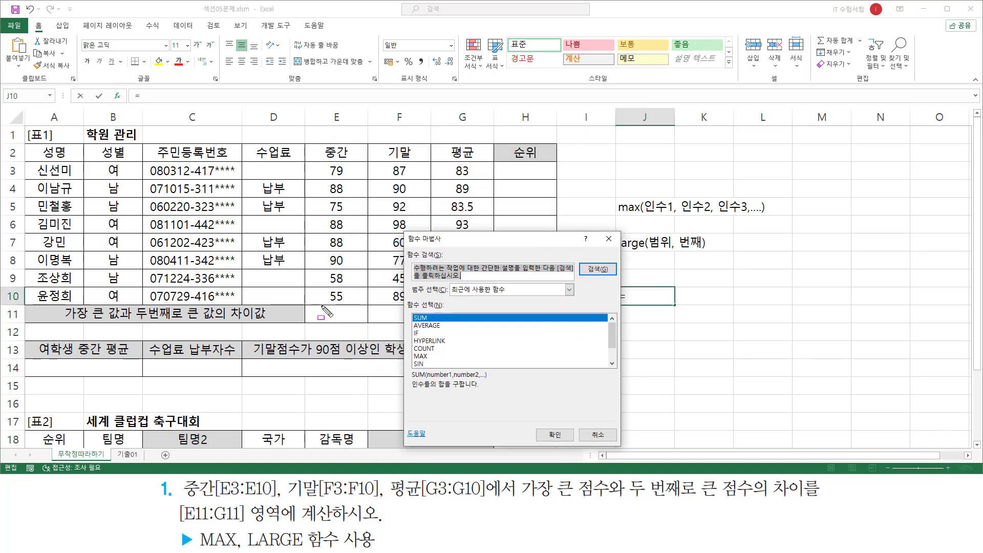
left_click_drag(315, 308, 365, 319)
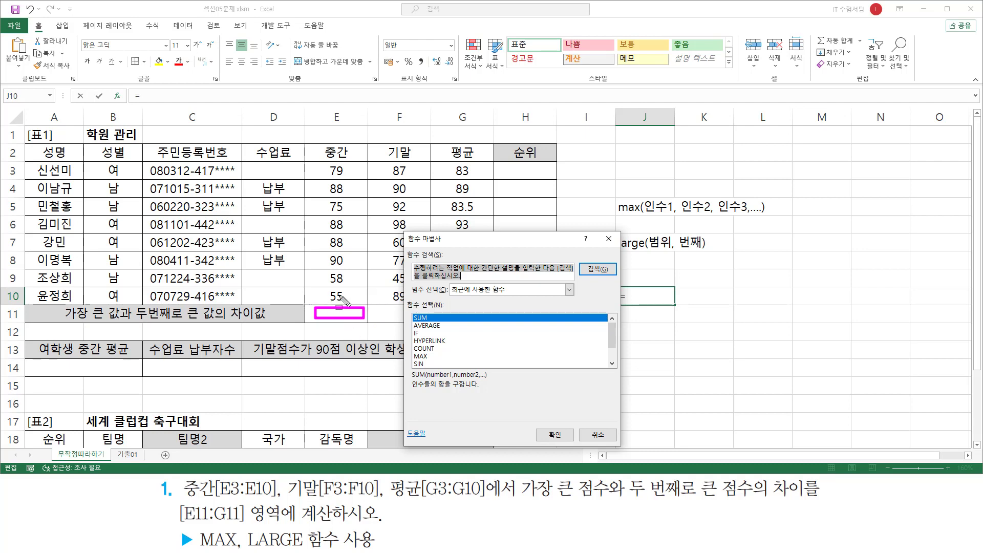
left_click_drag(404, 234, 622, 446)
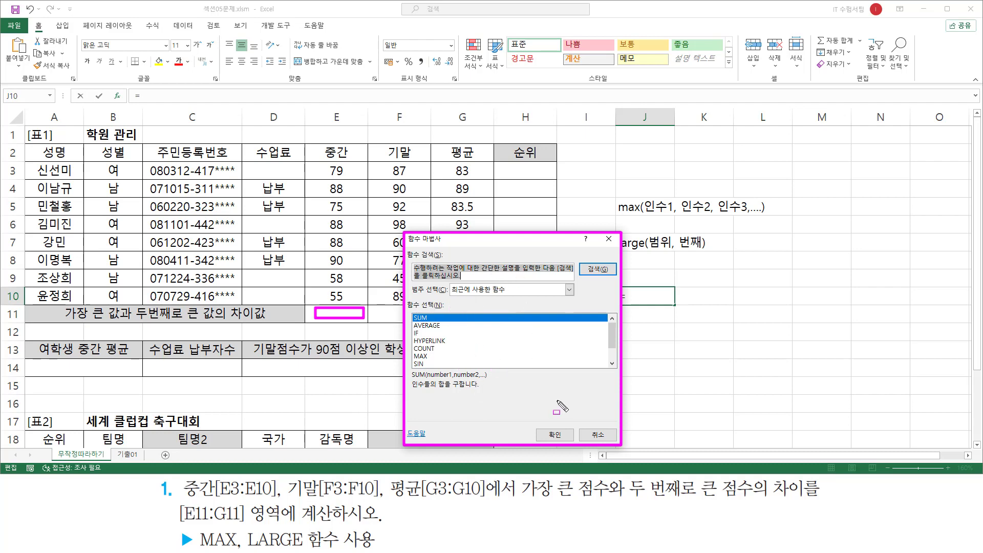
key("Escape")
left_click(597, 434)
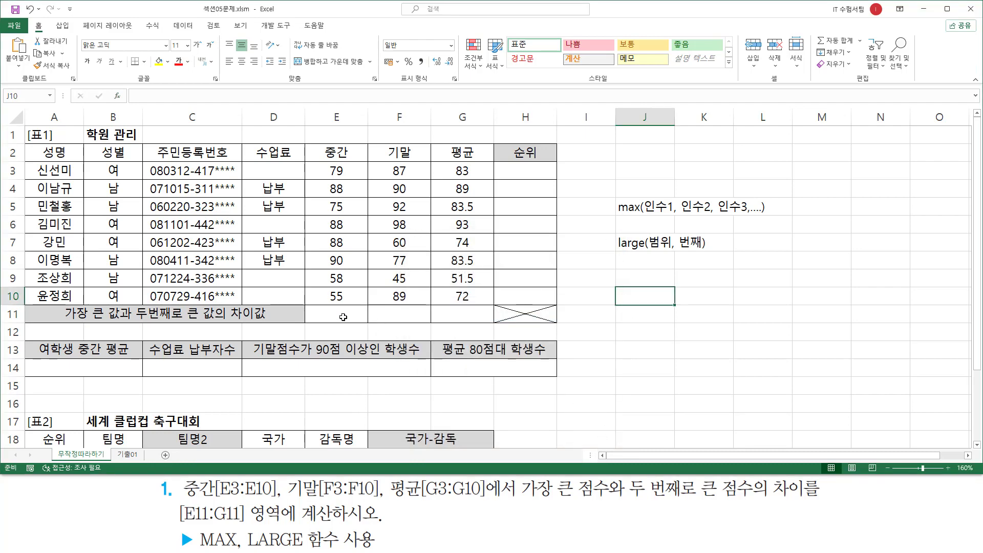
Enter the formula =MAX(E3:E10) in cell E11 to find the highest 중간 score.
left_click(335, 315)
left_click_drag(309, 307, 366, 322)
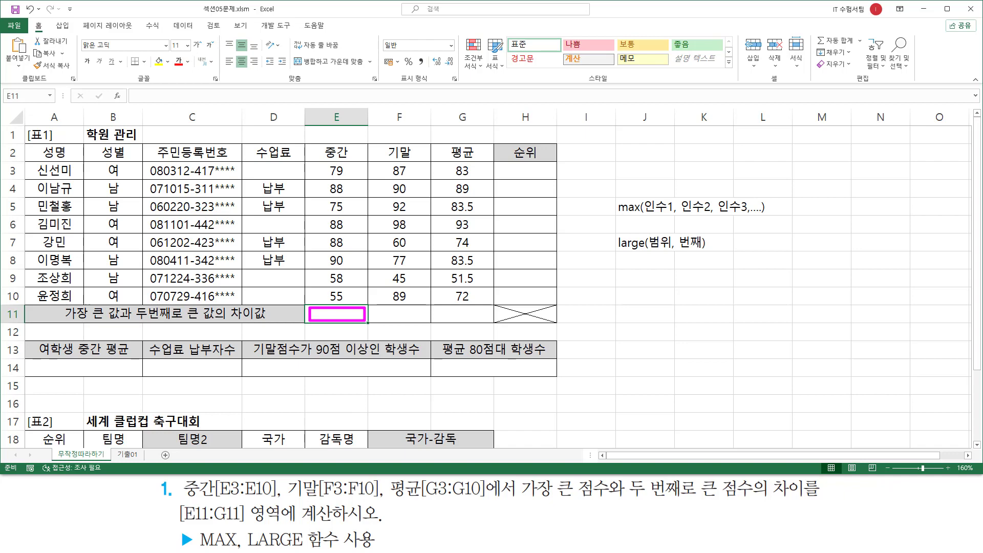
left_click_drag(311, 307, 338, 318)
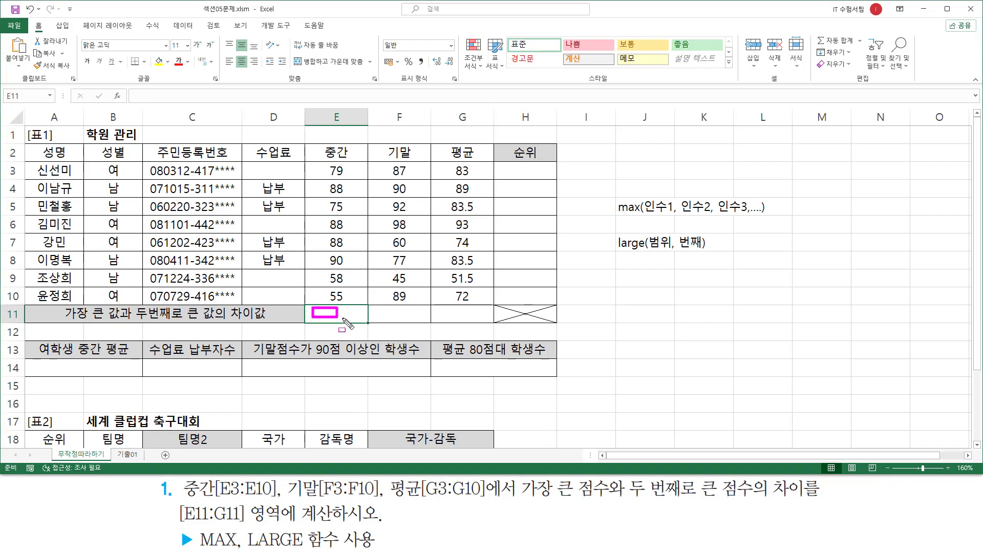
key("Escape")
type("=max(")
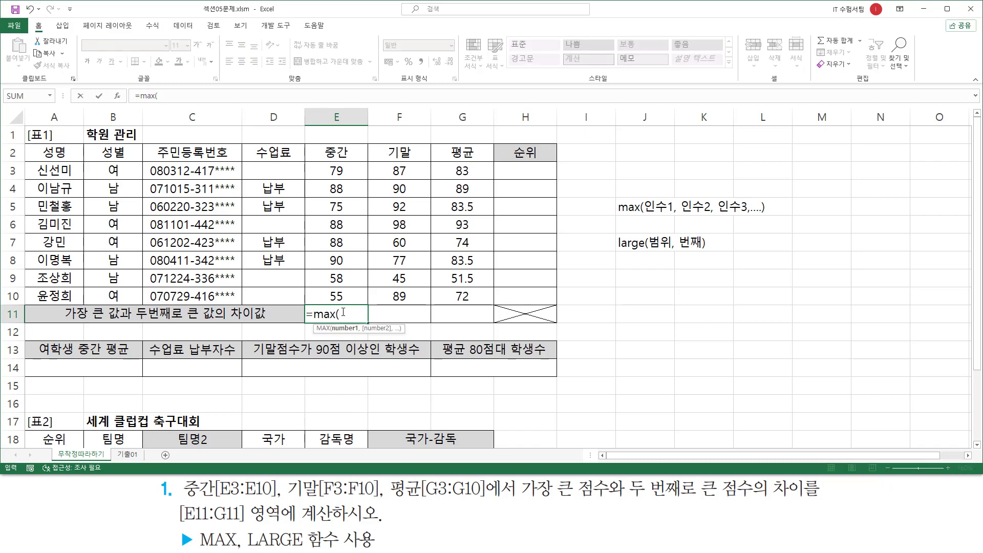
left_click(331, 171)
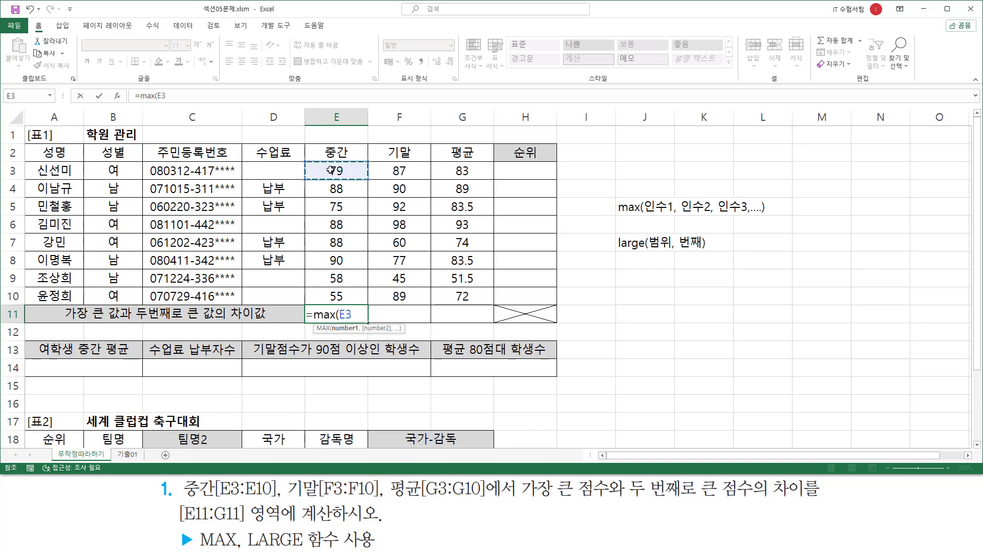
left_click_drag(330, 170, 347, 298)
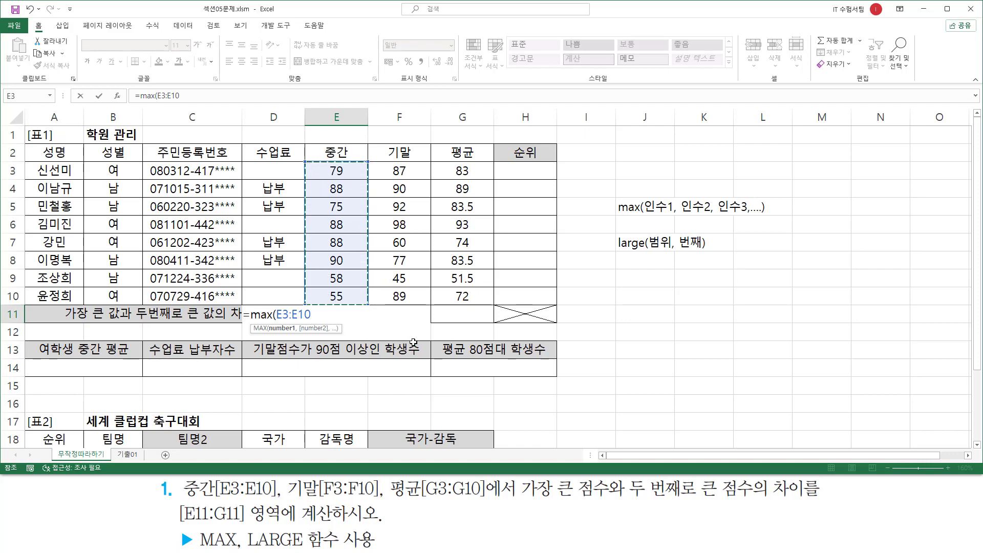
type(")")
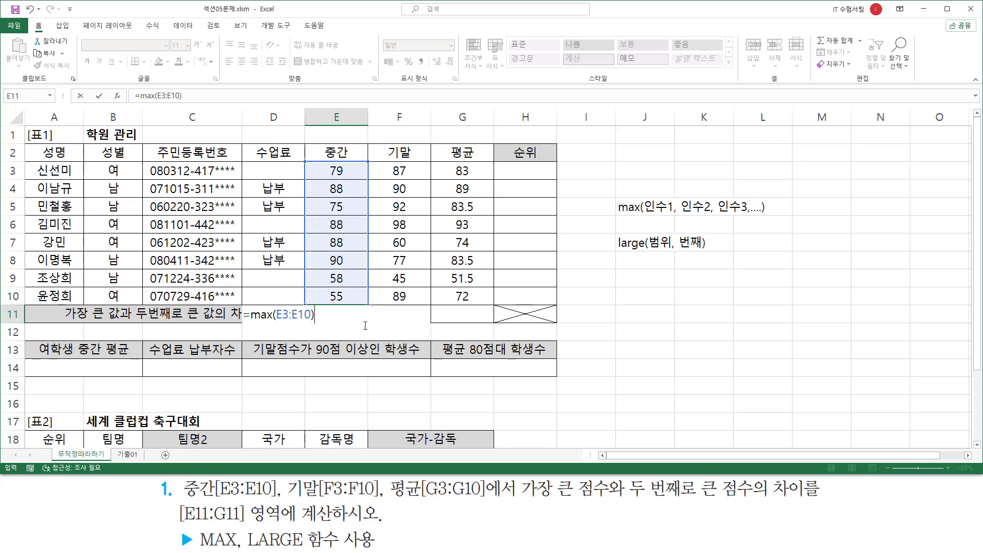
key("Return")
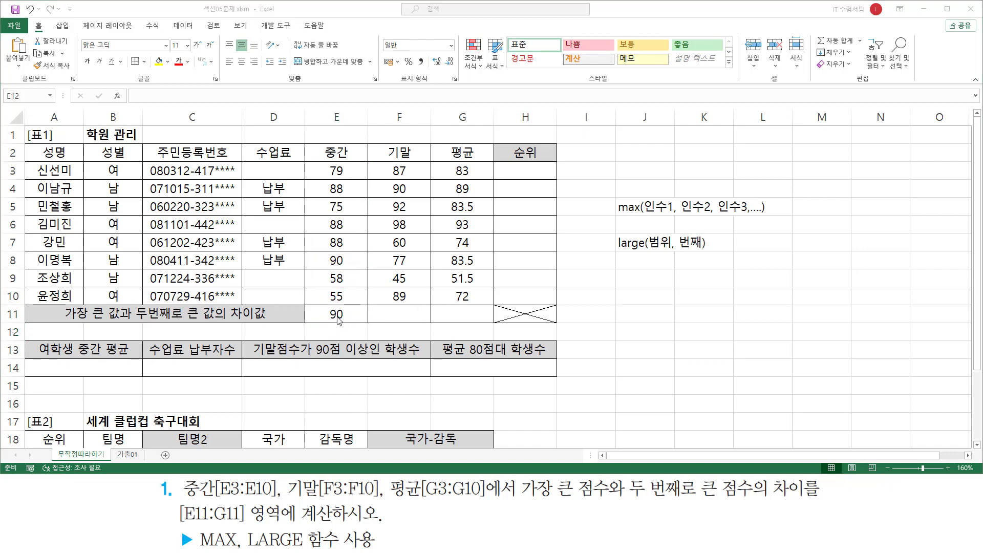
Cut MAX(E3:E10) out of the formula in cell E11, keeping only the equals sign.
left_click(336, 314)
double_click(336, 313)
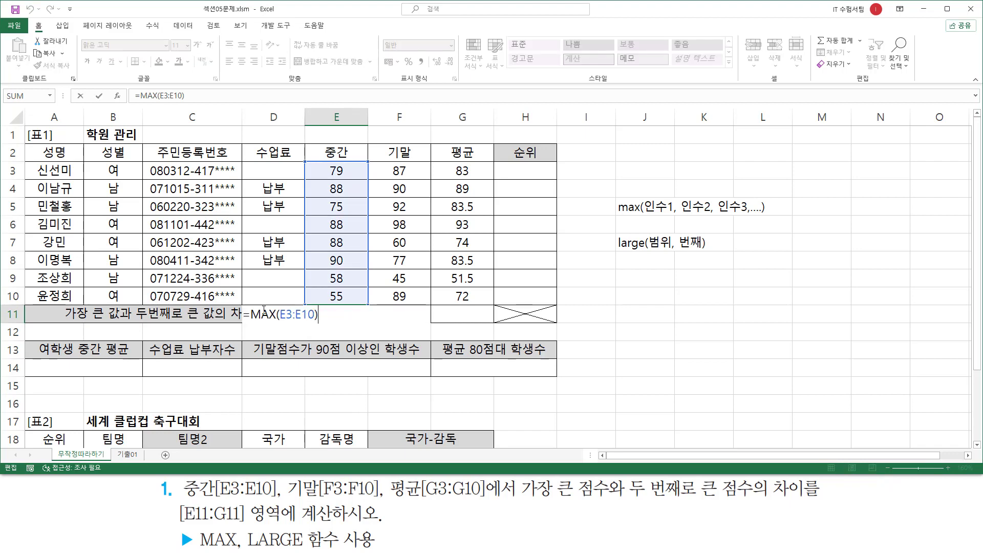
left_click_drag(252, 314, 318, 314)
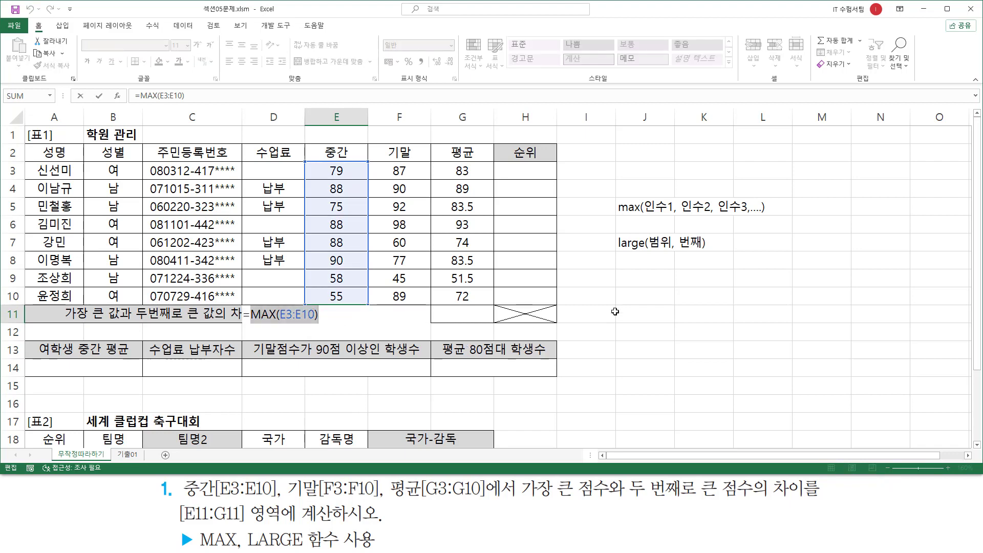
key("BackSpace")
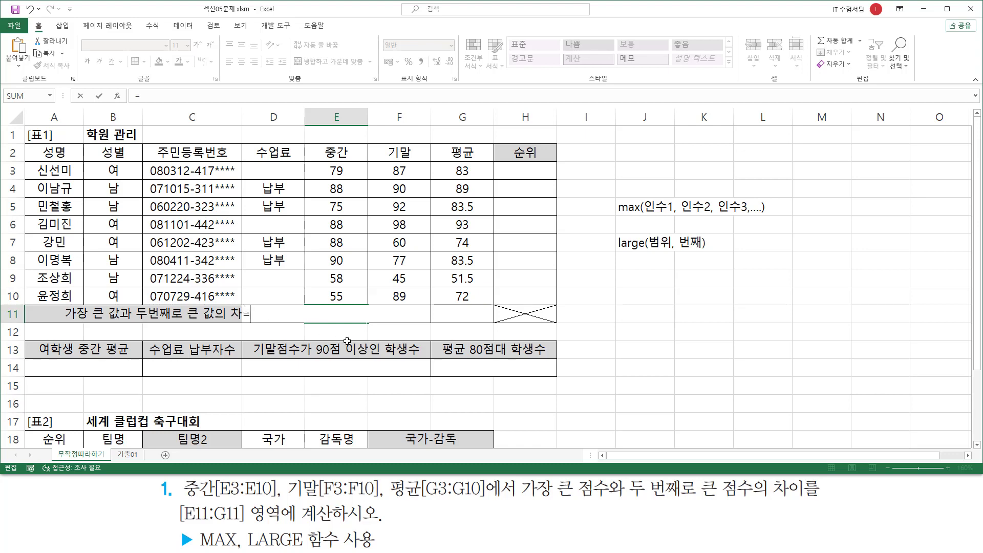
Complete the formula in E11 as =LARGE(E3:E10,2) to find the second-highest 중간 score.
type("lar")
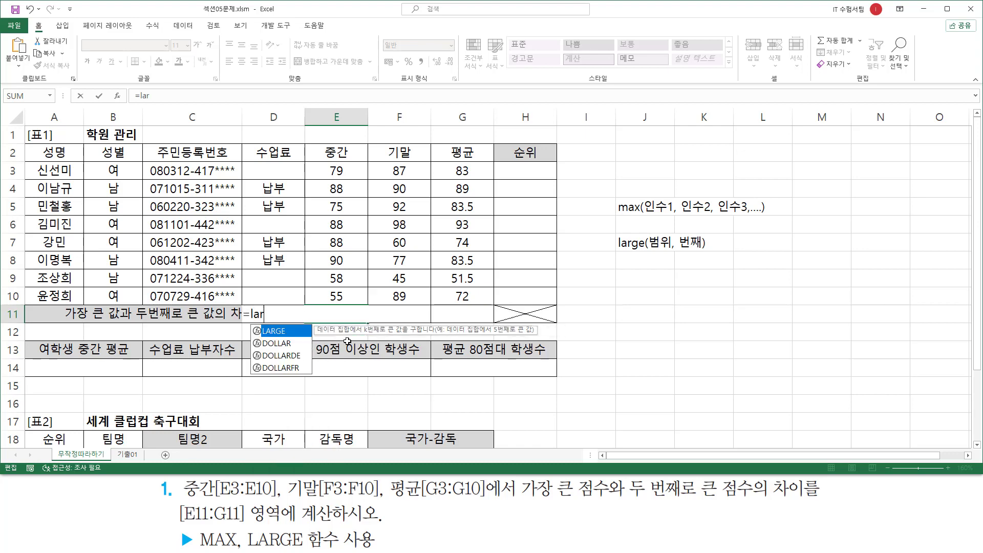
key("Tab")
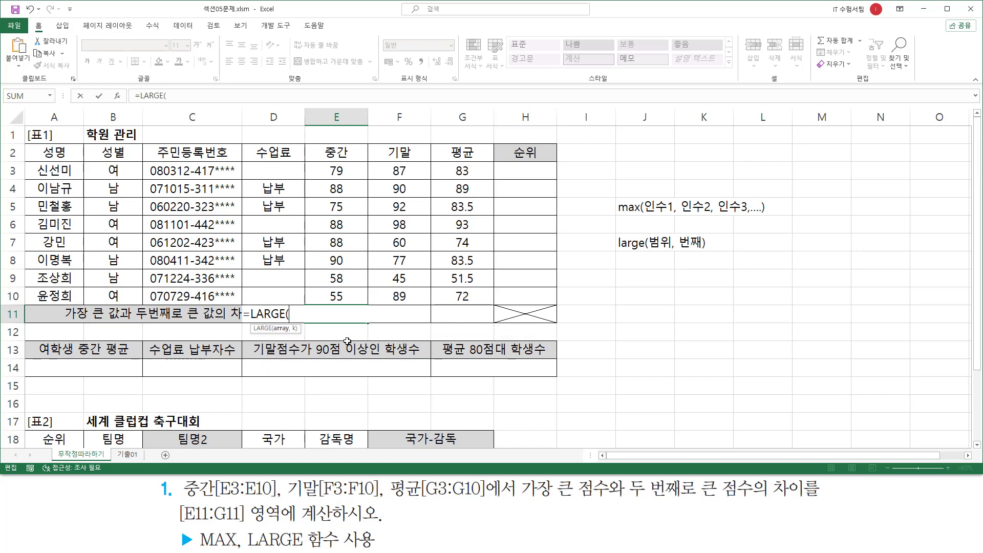
left_click(337, 171)
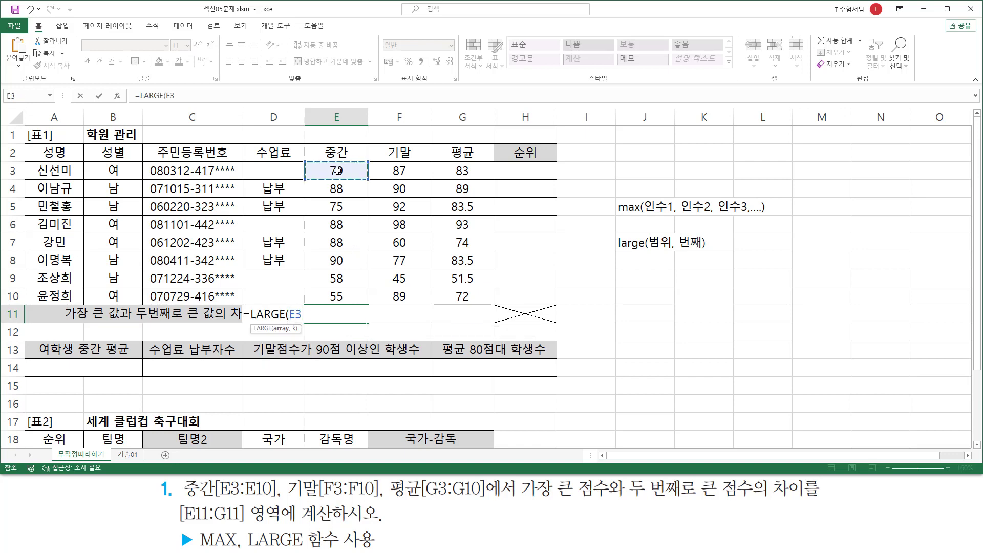
left_click_drag(337, 171, 338, 296)
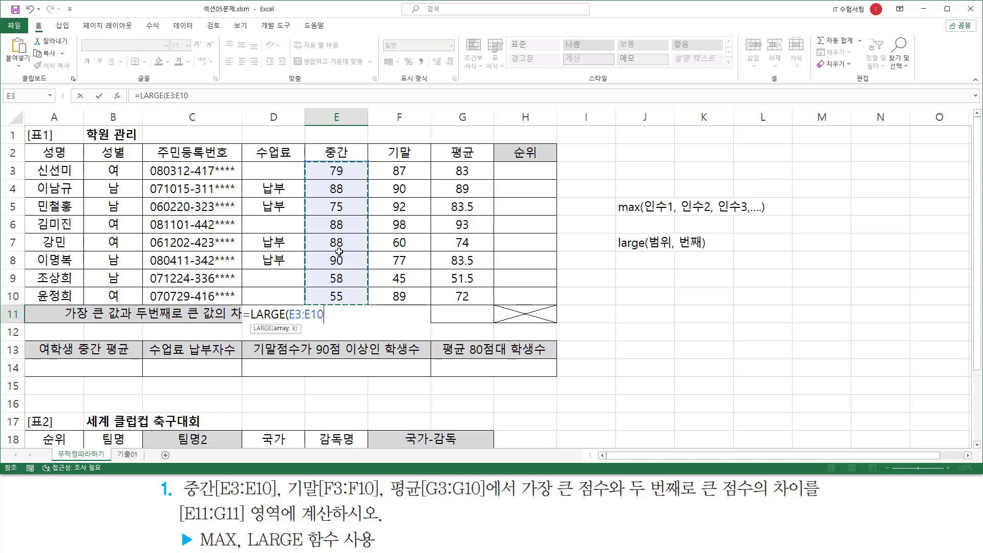
type(",")
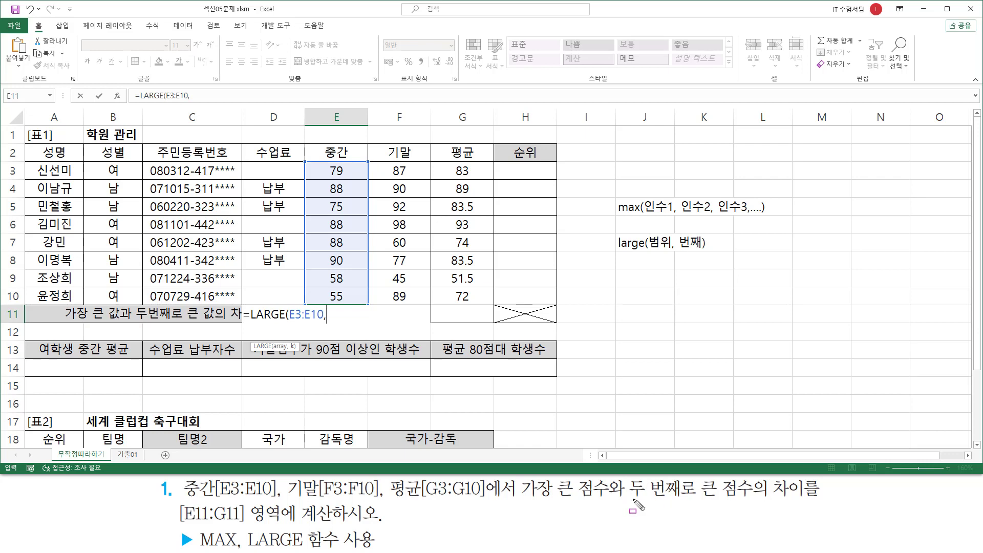
left_click_drag(636, 500, 754, 499)
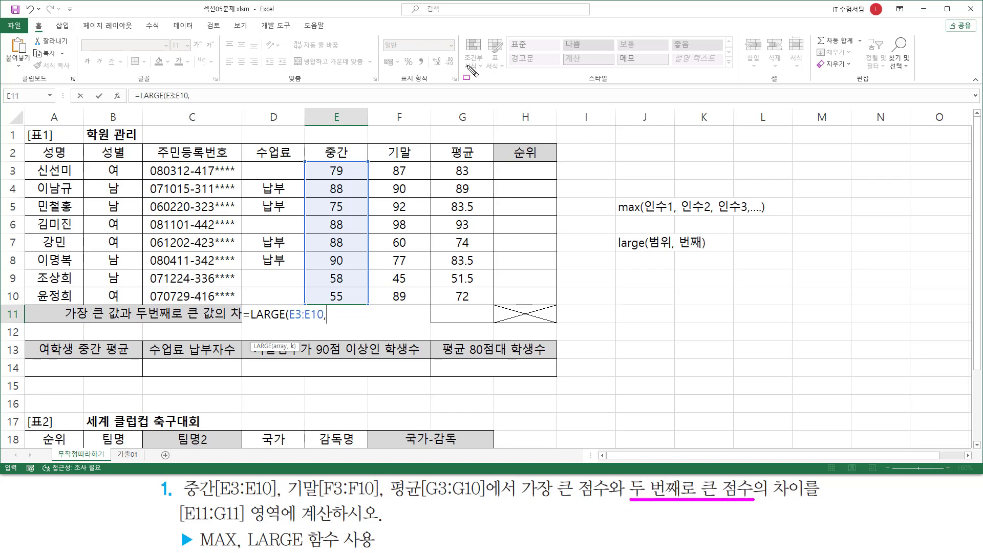
key("Escape")
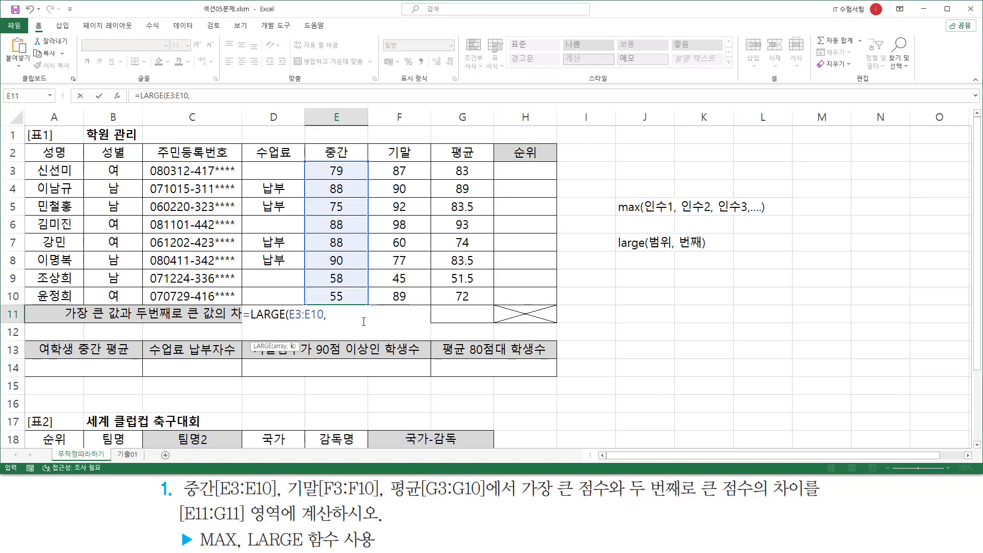
type("2)")
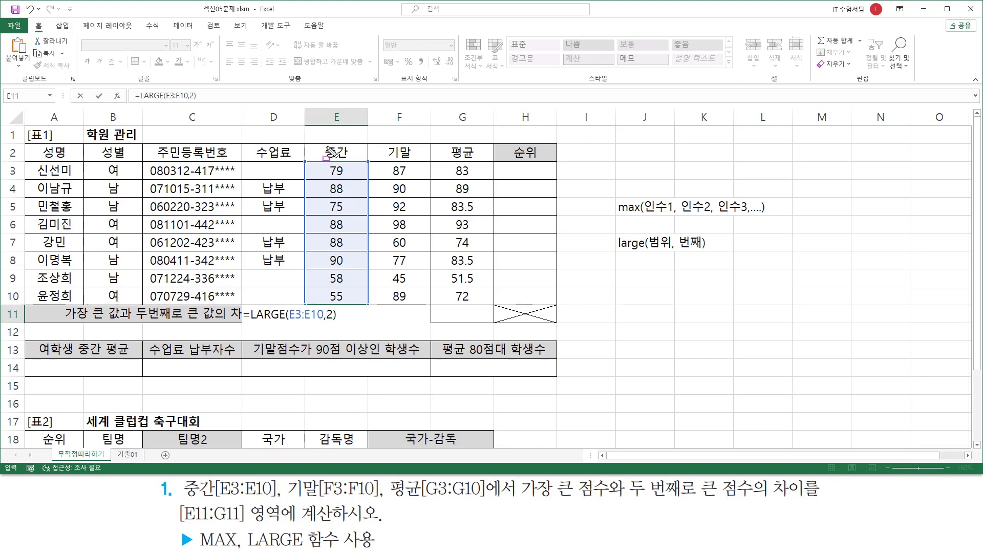
left_click_drag(306, 161, 371, 299)
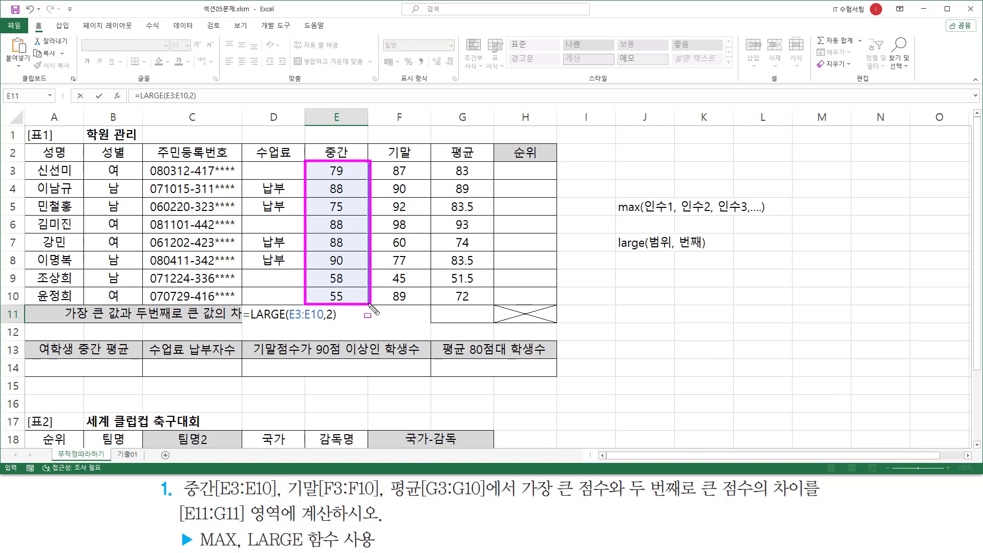
left_click_drag(325, 320, 334, 322)
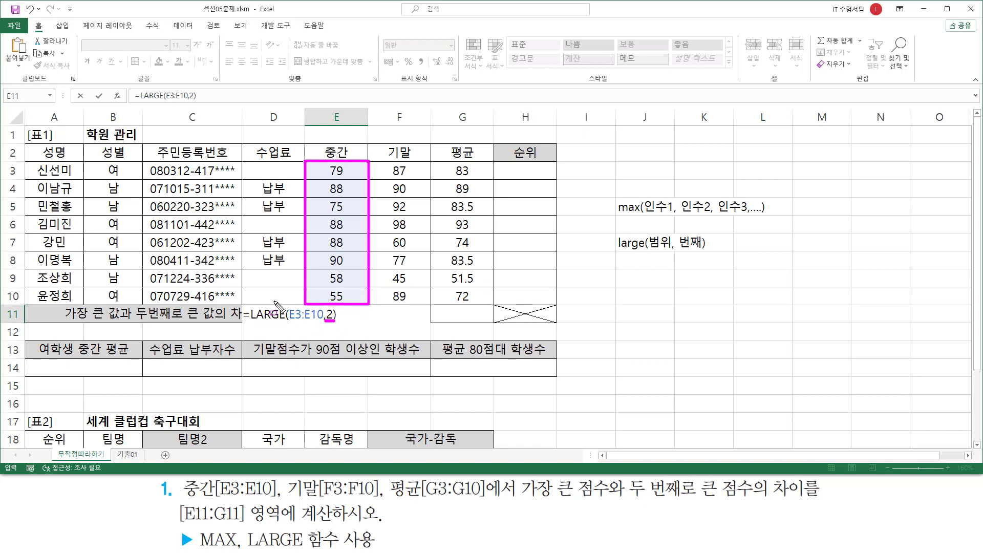
key("Escape")
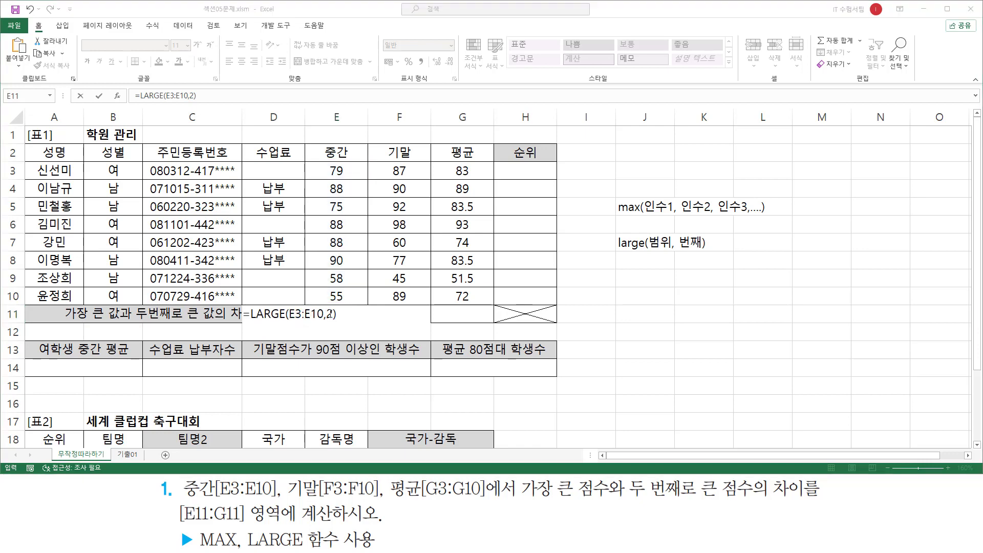
key("Return")
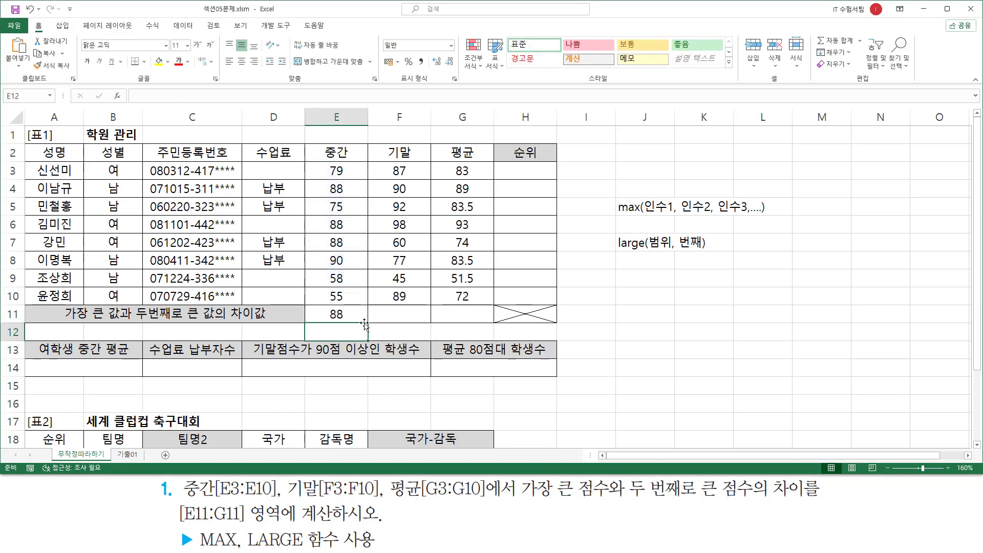
left_click_drag(313, 163, 365, 303)
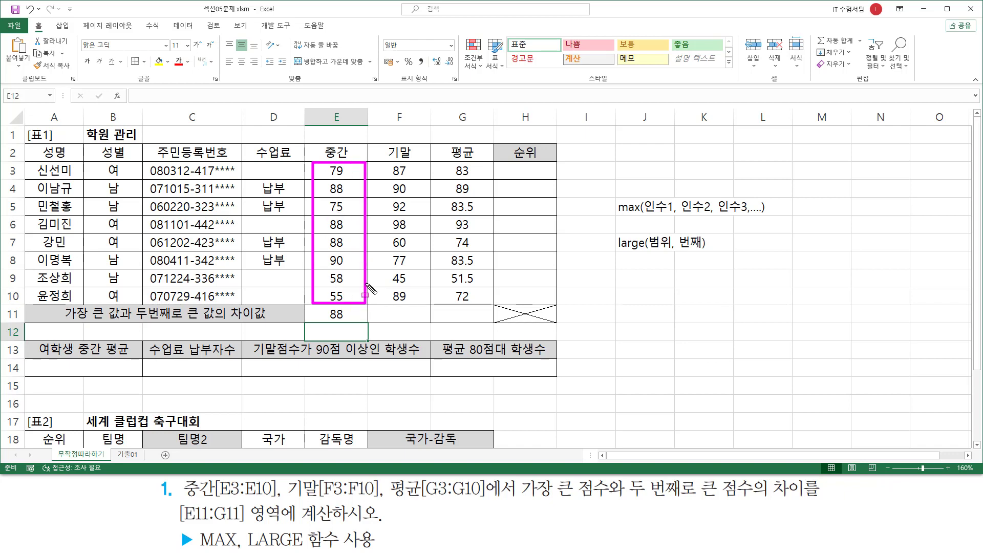
left_click_drag(326, 319, 346, 319)
key("Escape")
Insert MAX(E3:E10) and a minus sign before LARGE in E11, making the formula =MAX(E3:E10) - LARGE(E3:E10,2).
left_click(333, 313)
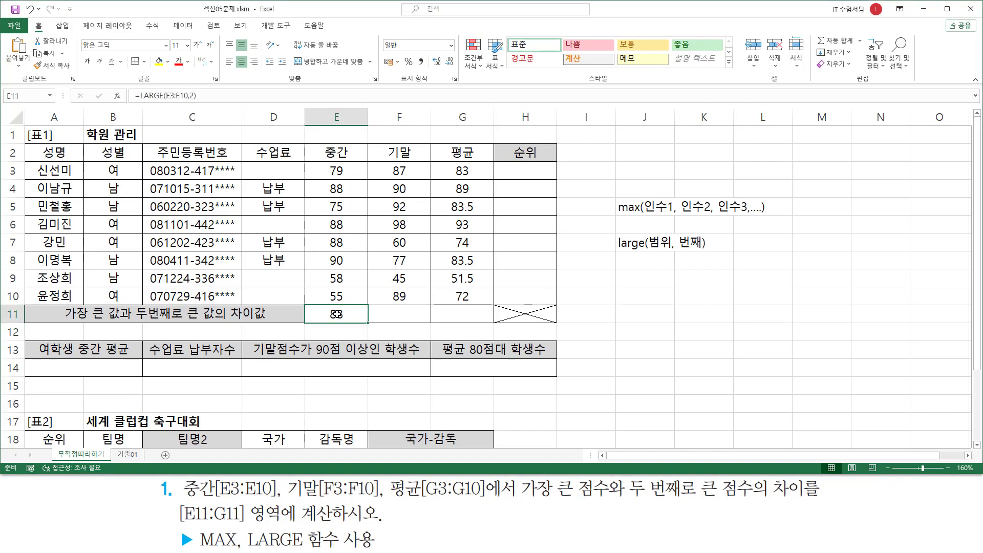
double_click(333, 313)
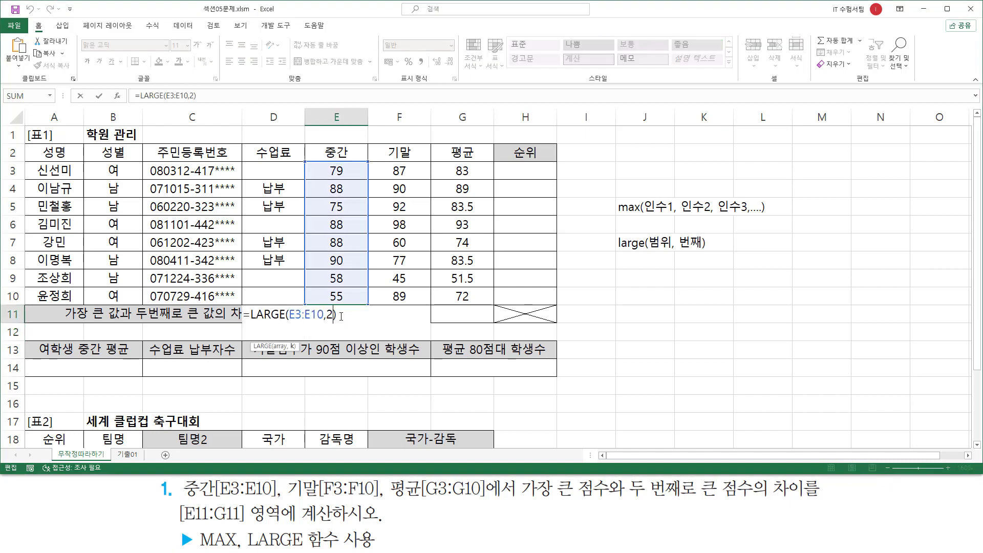
left_click(251, 314)
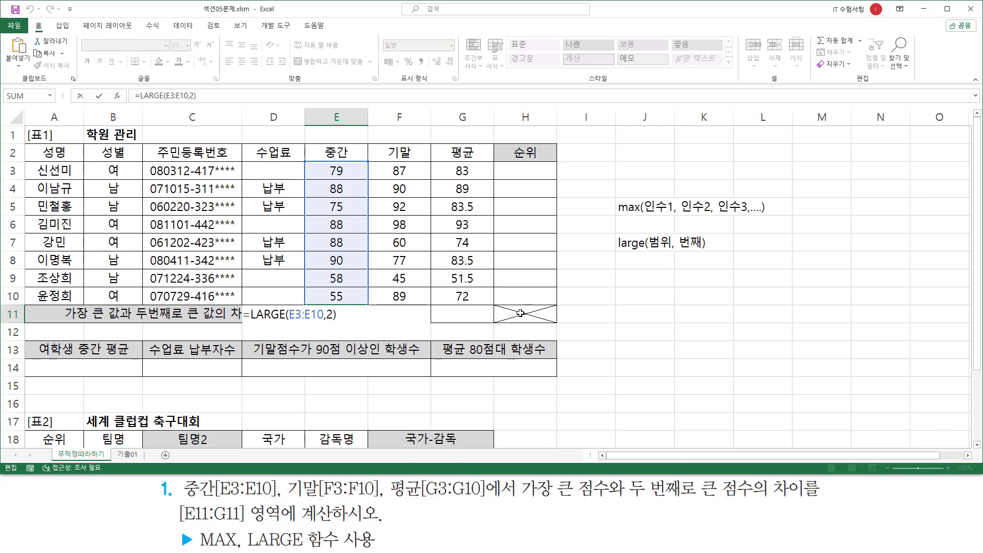
type("MAX(E3:E10)")
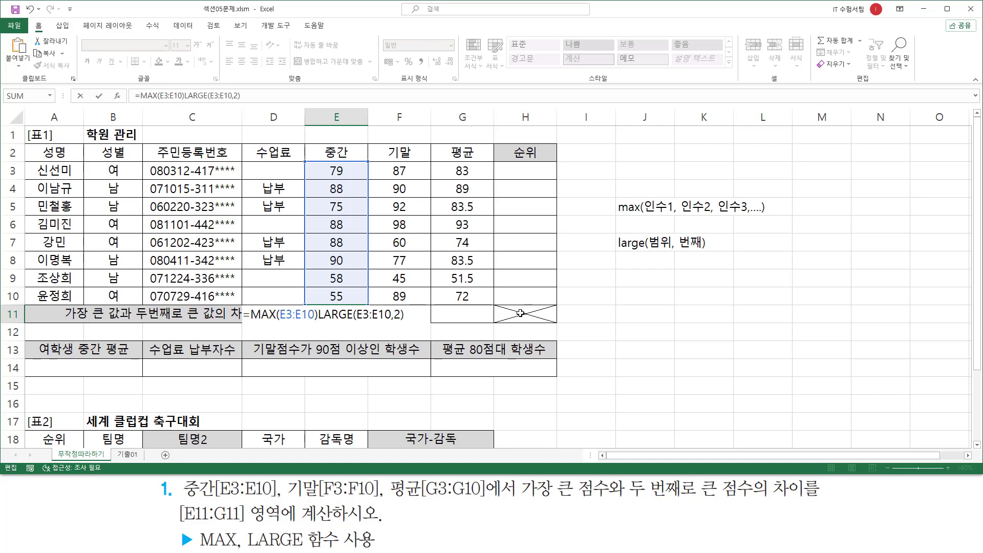
type(" -")
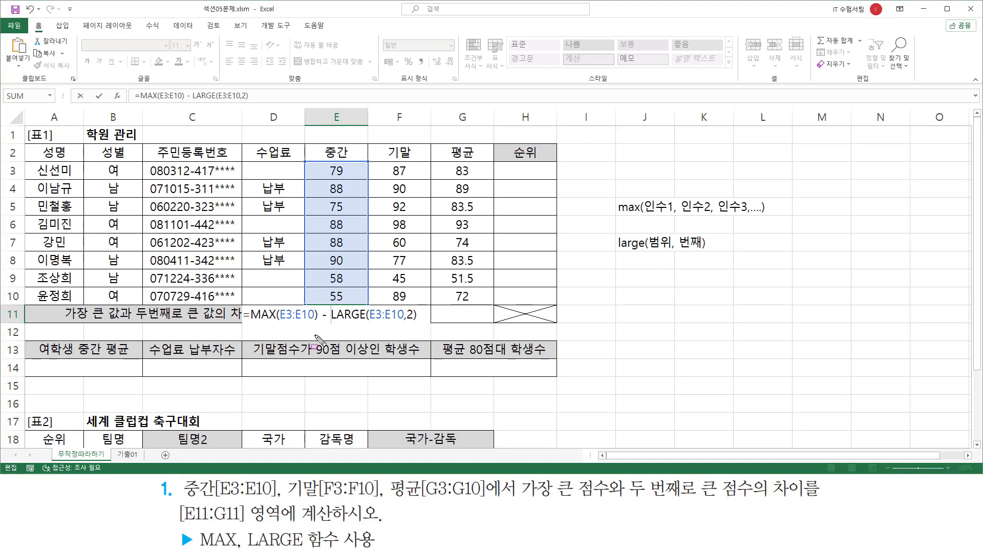
left_click_drag(251, 323, 316, 323)
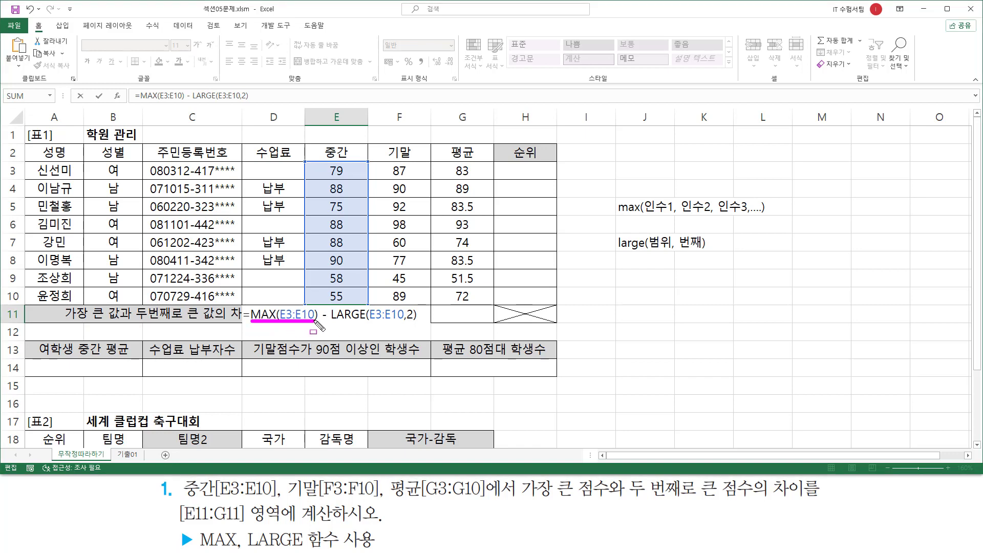
left_click_drag(517, 501, 610, 502)
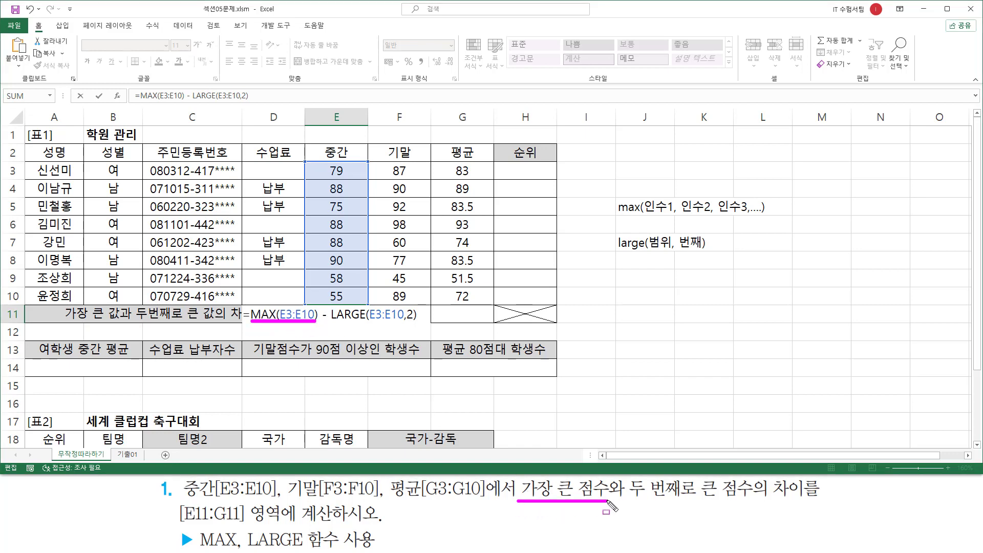
left_click_drag(330, 324, 421, 324)
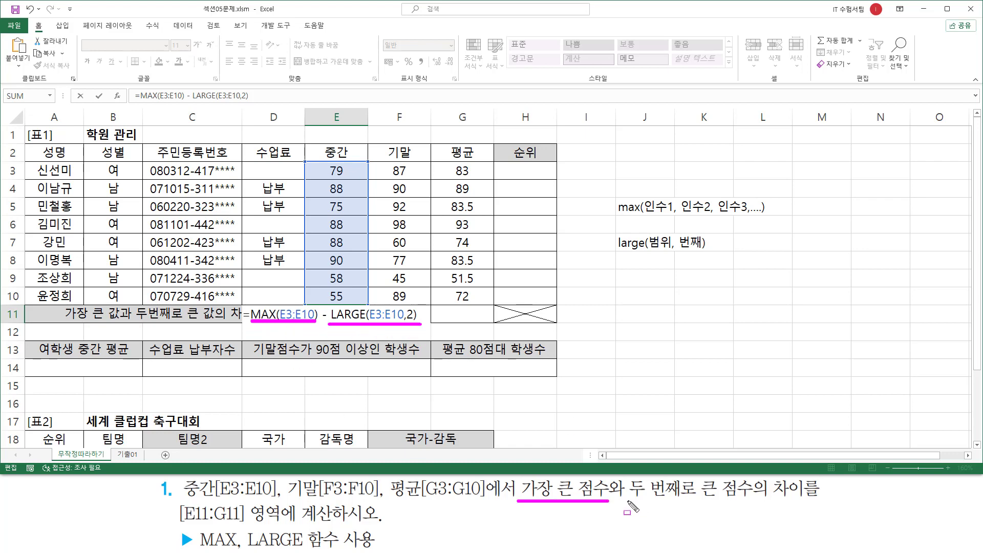
left_click_drag(627, 500, 757, 500)
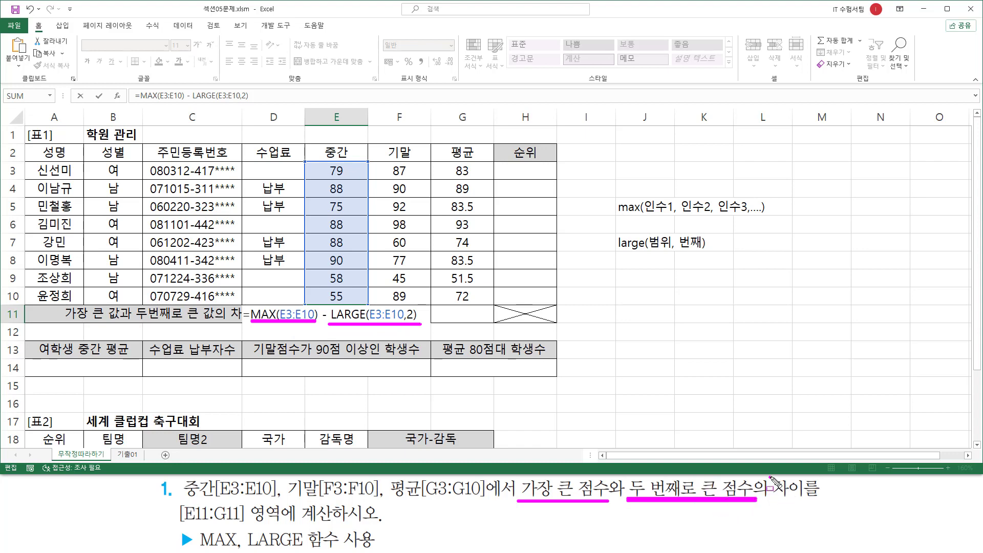
left_click_drag(769, 481, 825, 500)
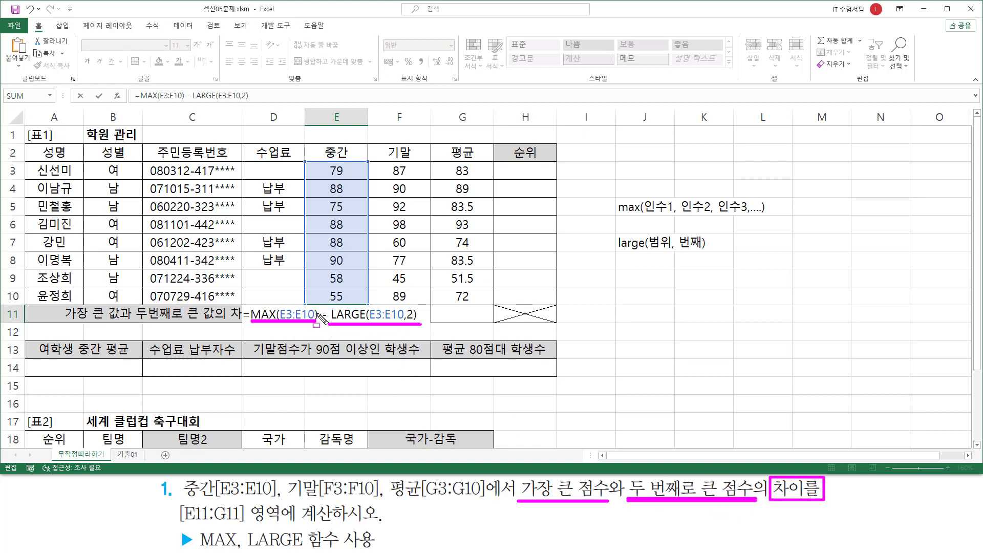
left_click_drag(319, 304, 329, 326)
key("Escape")
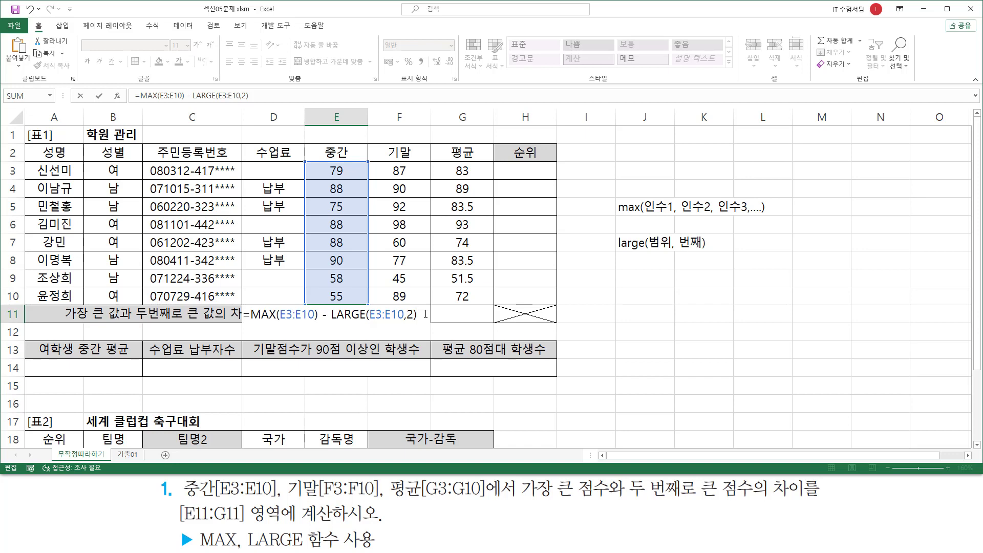
key("Return")
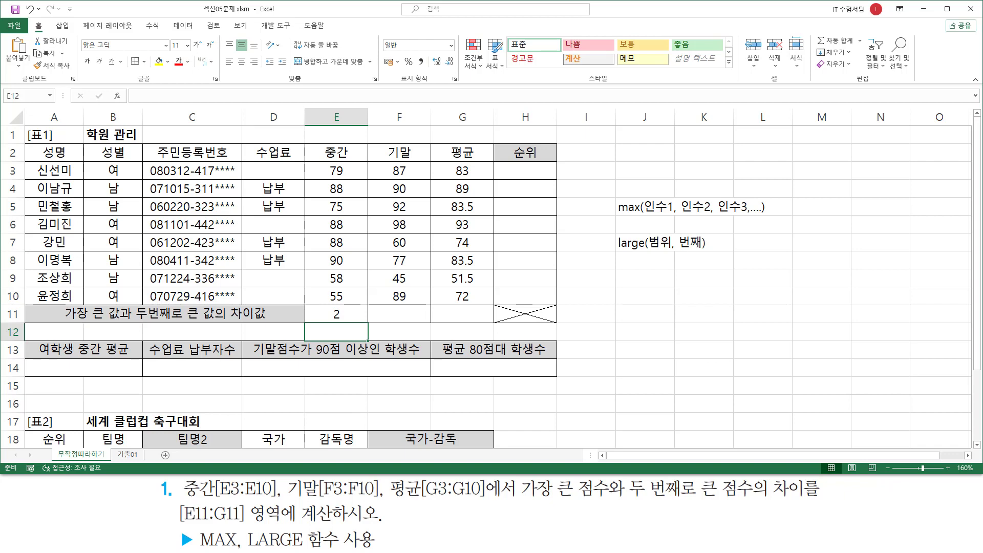
Fill the difference formula from E11 across F11 and G11 for the 기말 and 평균 columns.
key("Up")
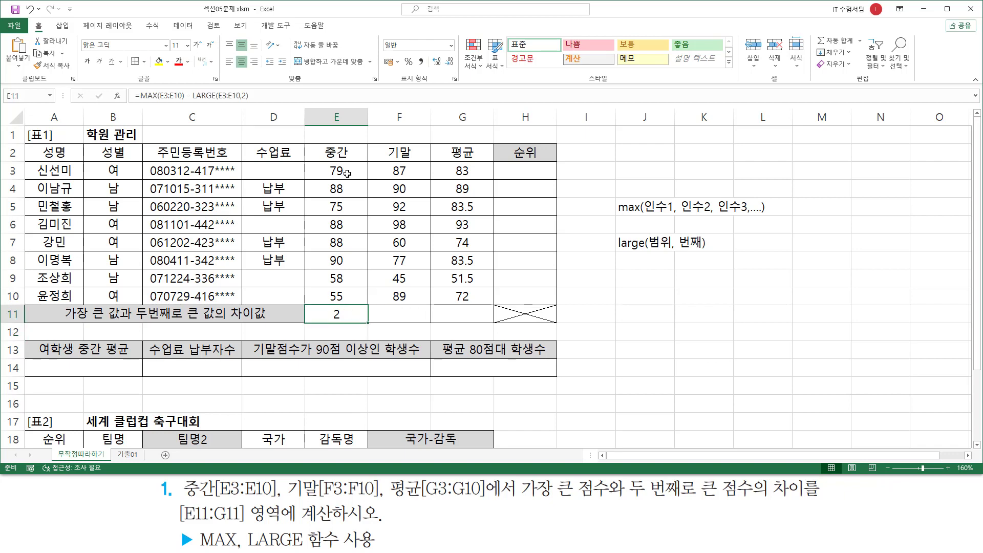
left_click(365, 314)
left_click_drag(374, 307, 486, 319)
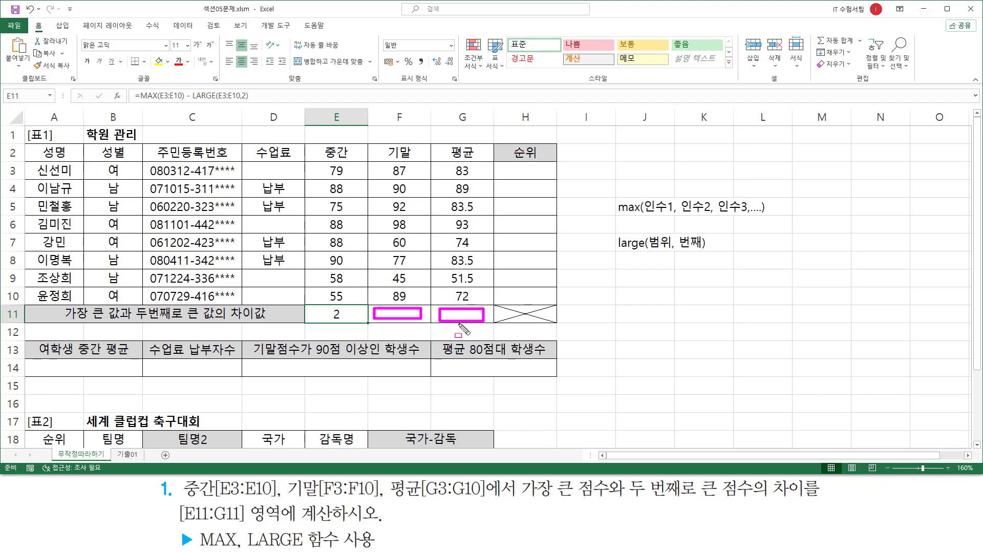
key("Escape")
left_click(339, 314)
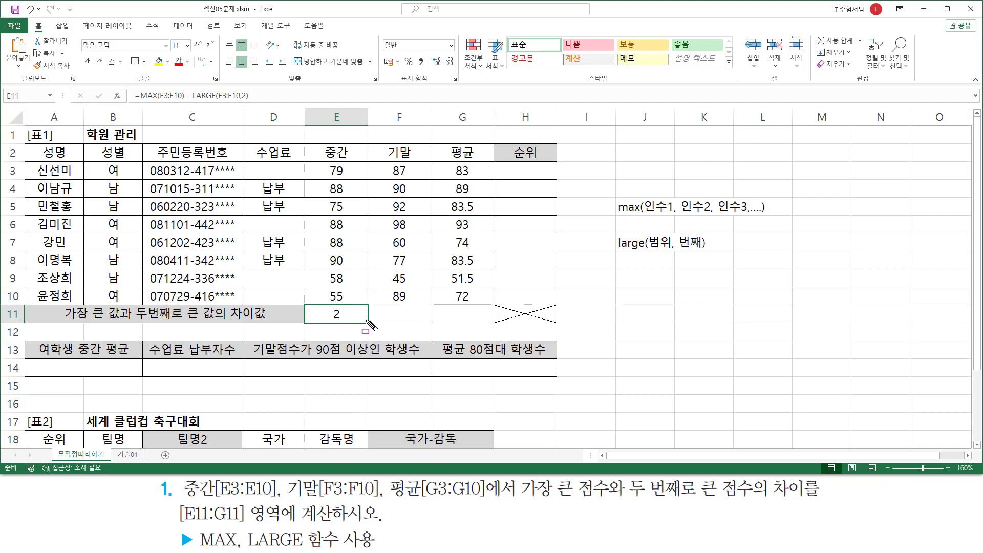
left_click_drag(363, 316, 374, 329)
key("Escape")
left_click_drag(370, 323, 494, 323)
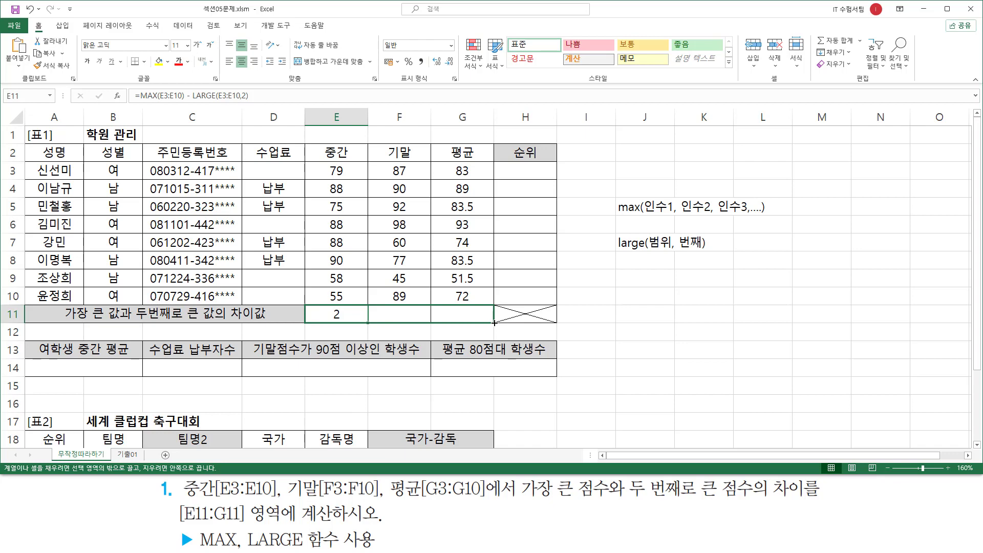
left_click_drag(495, 323, 495, 323)
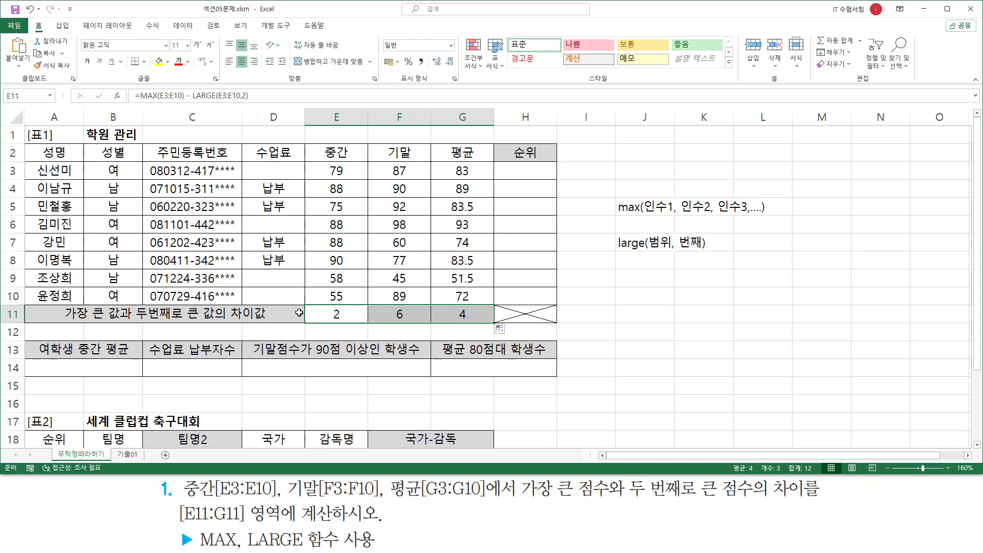
Write =MAX(E3:E10) - LARGE(E3:E10,2) as a text note in J9, below the function syntax notes.
left_click(632, 284)
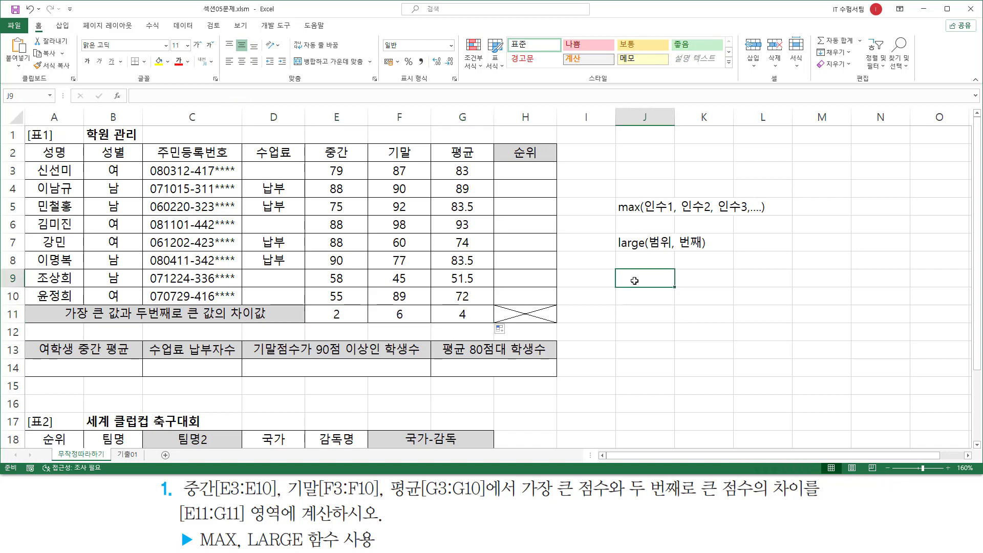
type("=MAX(E3:E10) - LARGE(E3:E10,2)")
key("Return")
left_click(636, 328)
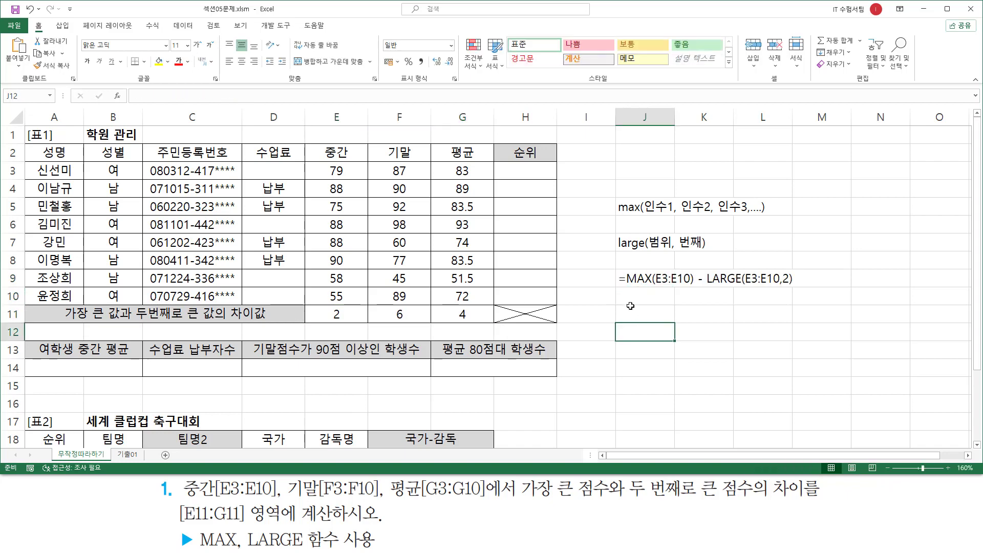
left_click_drag(624, 287, 796, 287)
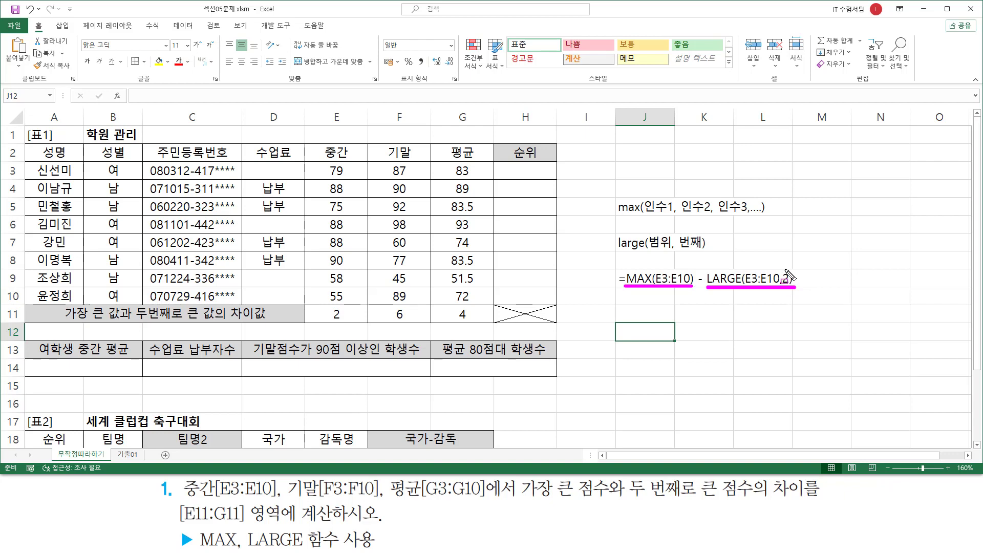
left_click(786, 267)
left_click_drag(697, 272, 706, 289)
key("Escape")
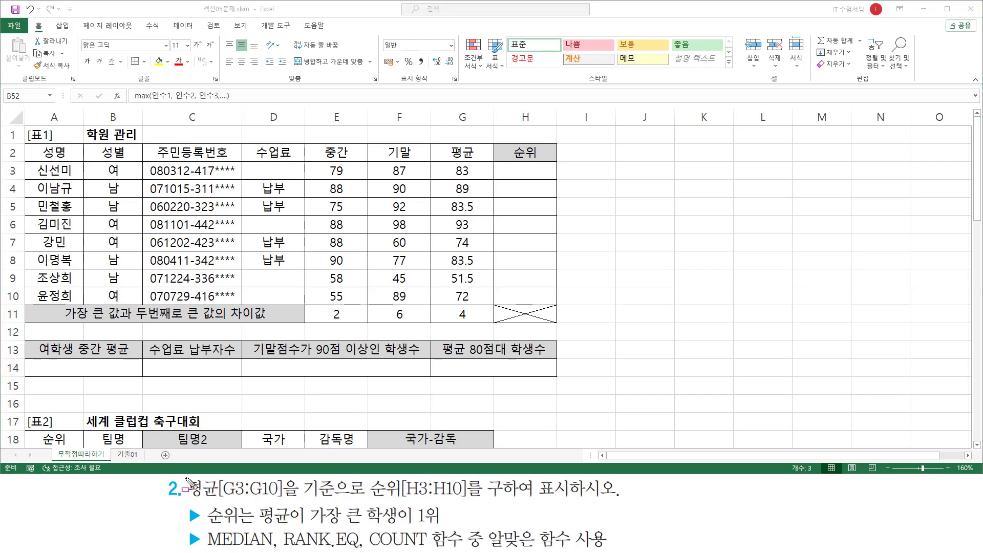
Read the second task's instructions, checking the 평균 range G3:G10, the 순위 range H3:H10, the ranking order and the candidate functions.
mouse_move(186, 478)
left_mouse_down()
mouse_move(228, 506)
mouse_move(285, 501)
left_mouse_up()
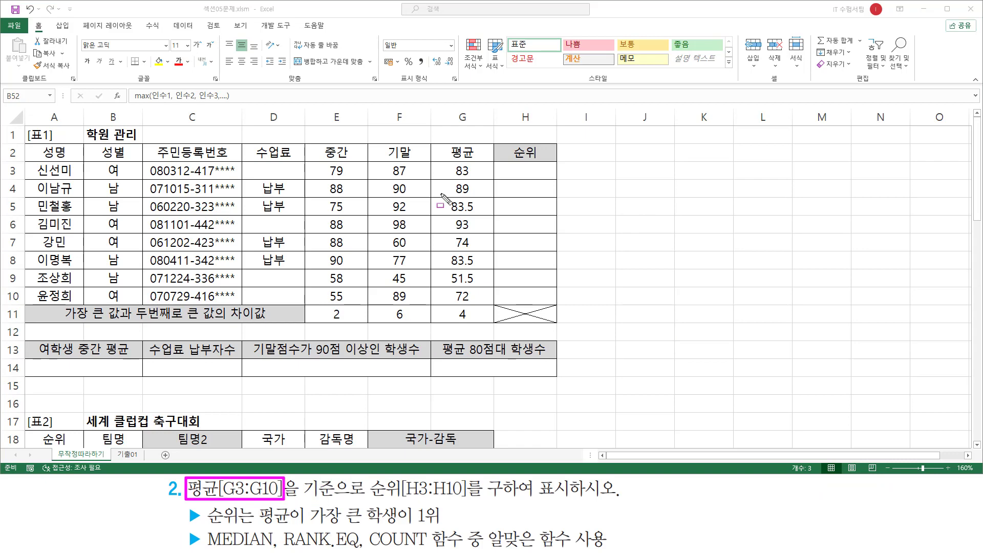
mouse_move(446, 165)
left_mouse_down()
mouse_move(482, 205)
mouse_move(484, 312)
mouse_move(480, 304)
left_mouse_up()
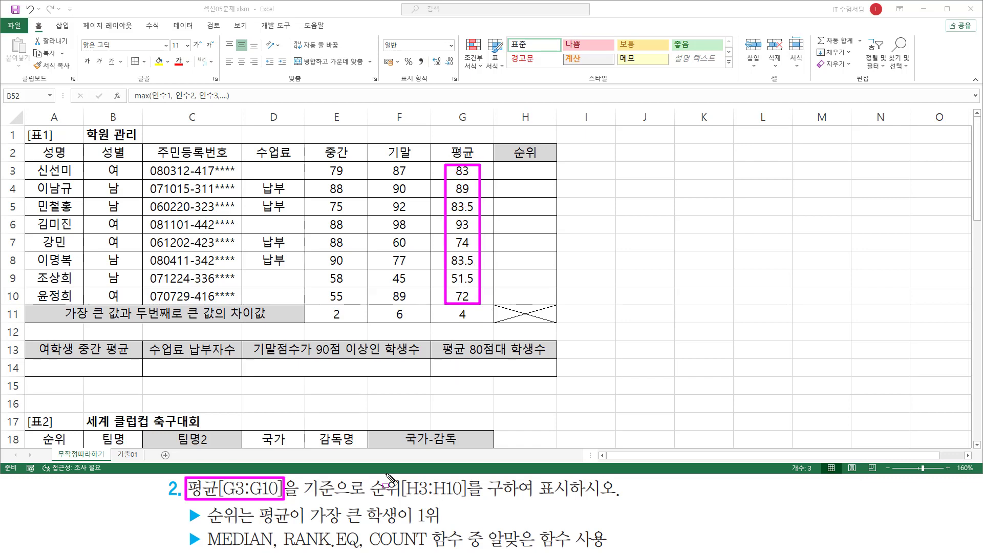
mouse_move(304, 498)
left_mouse_down()
mouse_move(357, 507)
mouse_move(364, 499)
mouse_move(624, 500)
left_mouse_up()
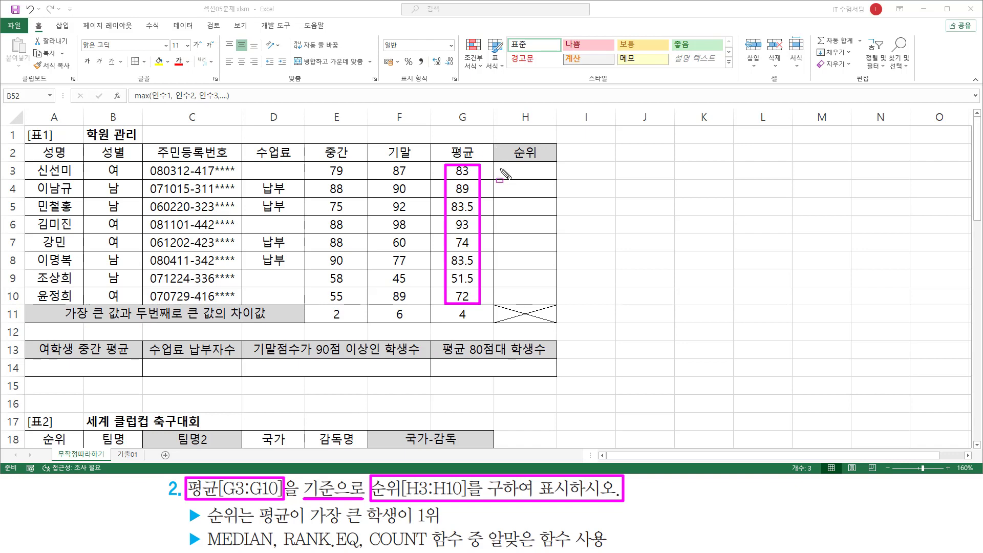
left_click_drag(509, 163, 544, 302)
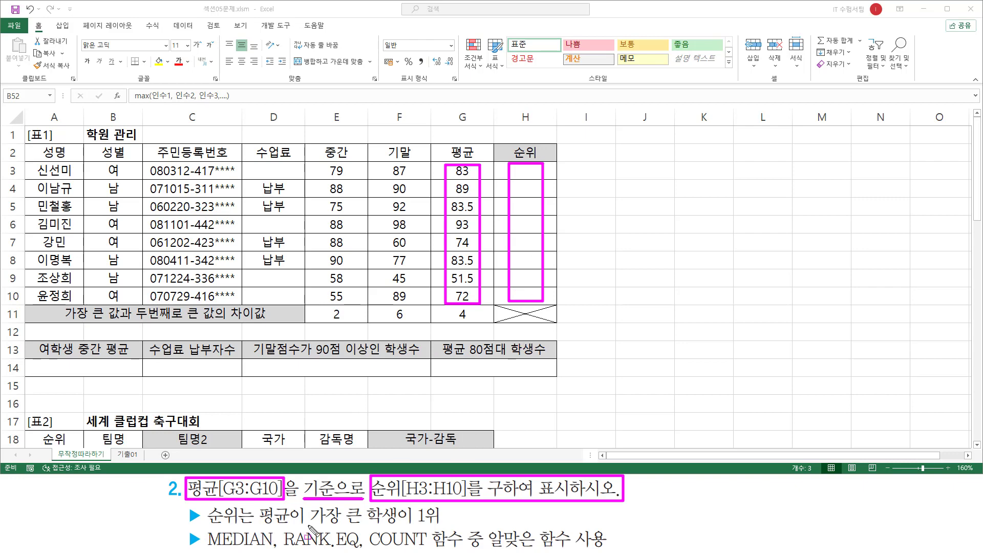
mouse_move(309, 526)
left_mouse_down()
mouse_move(414, 527)
mouse_move(442, 506)
mouse_move(414, 528)
left_mouse_up()
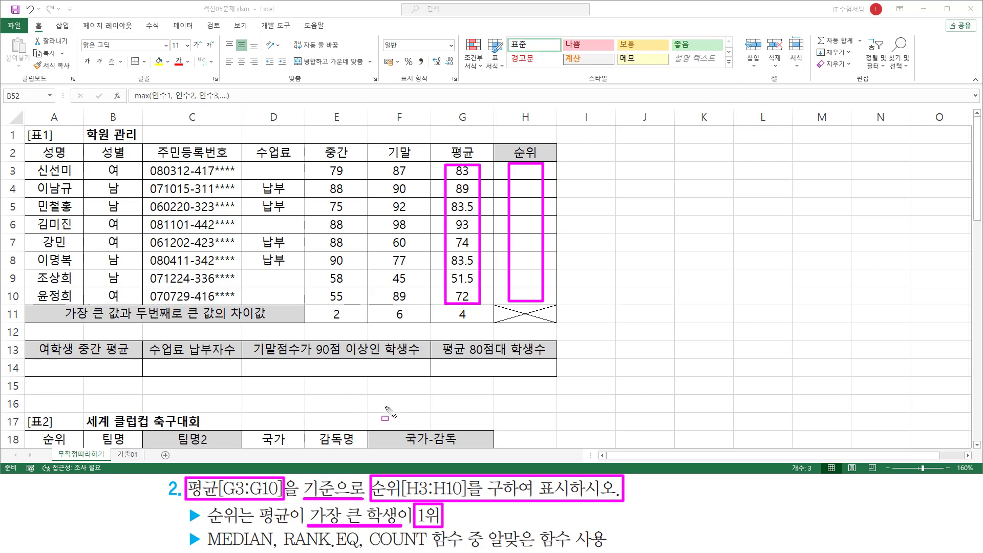
key("Escape")
left_click_drag(209, 548, 425, 549)
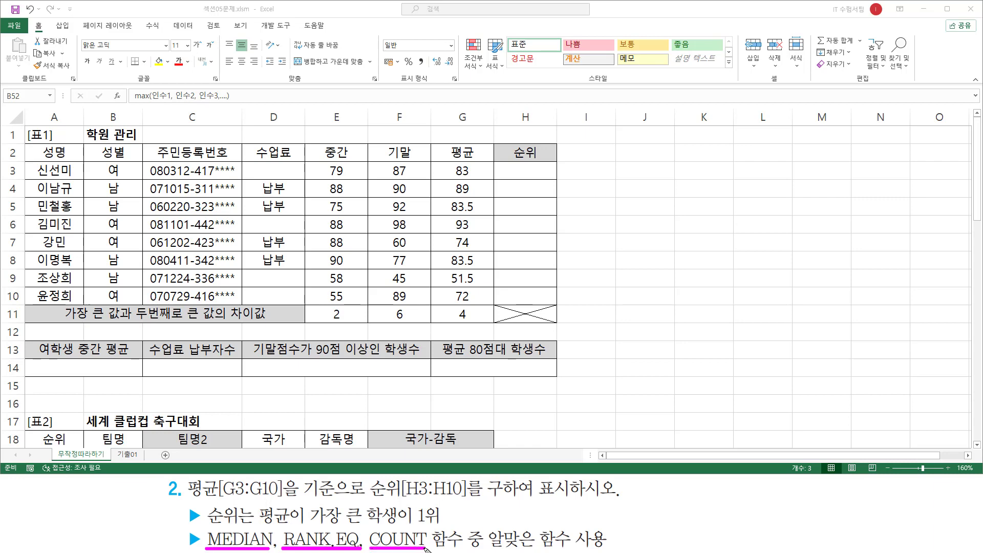
left_click_drag(482, 526, 609, 550)
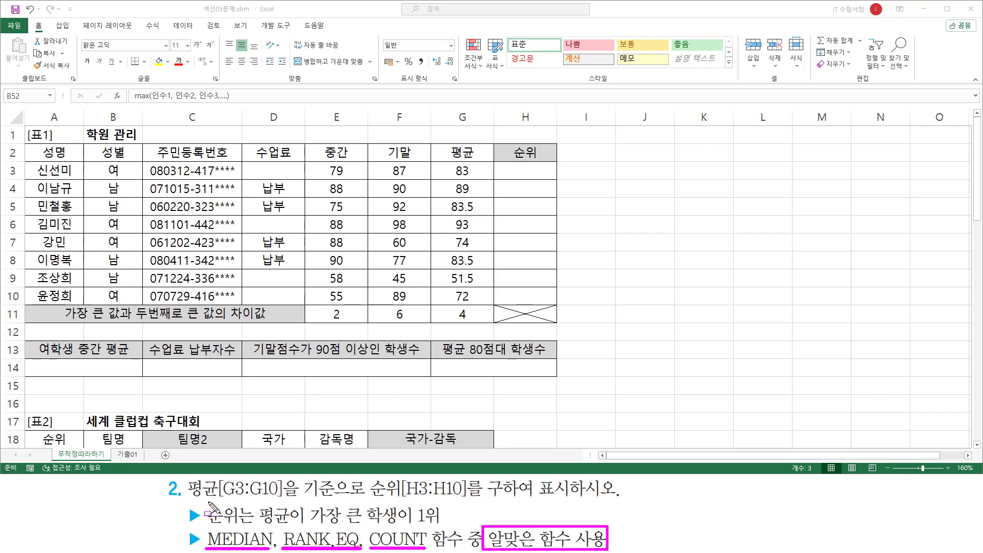
mouse_move(207, 501)
left_mouse_down()
mouse_move(226, 525)
mouse_move(295, 548)
mouse_move(363, 550)
left_mouse_up()
key("e")
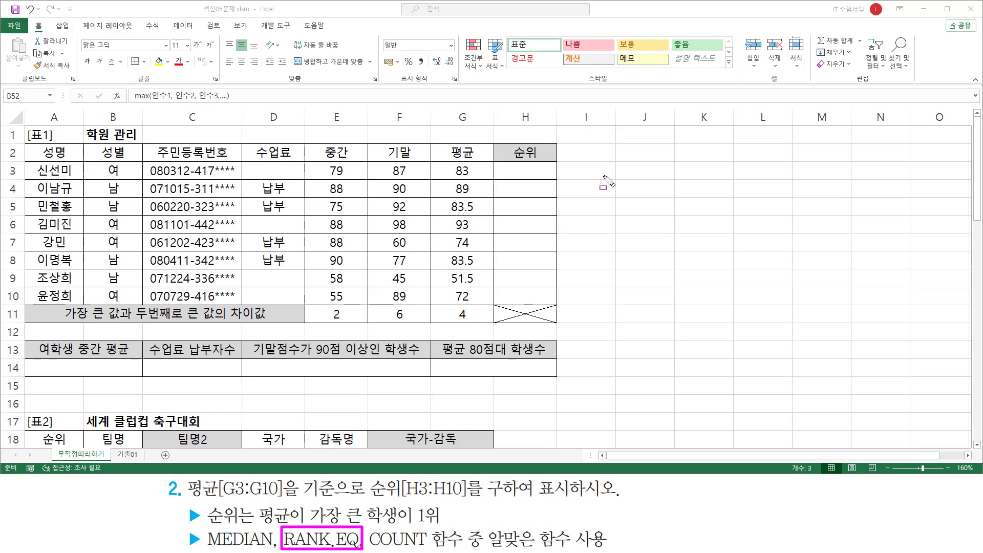
key("Escape")
Enter the syntax note rank.eq( 인수, 범위, 옵션 ) in cell J4 beside the table.
left_click(626, 187)
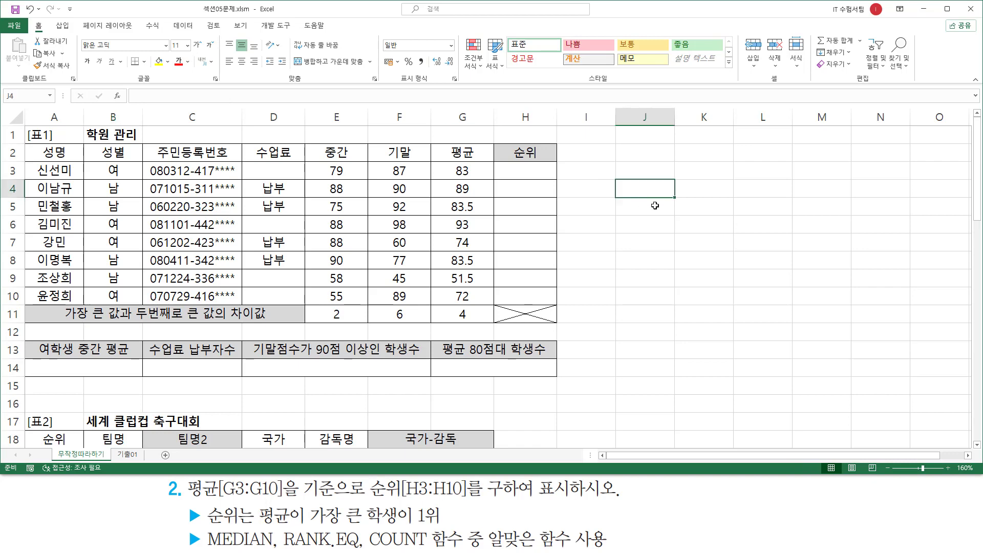
type("rank")
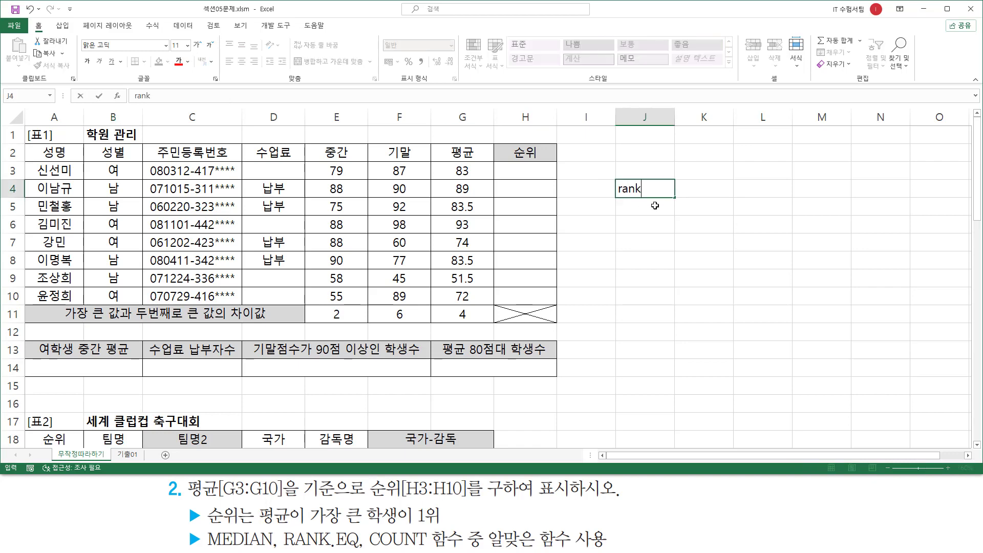
type(".eq( 인수")
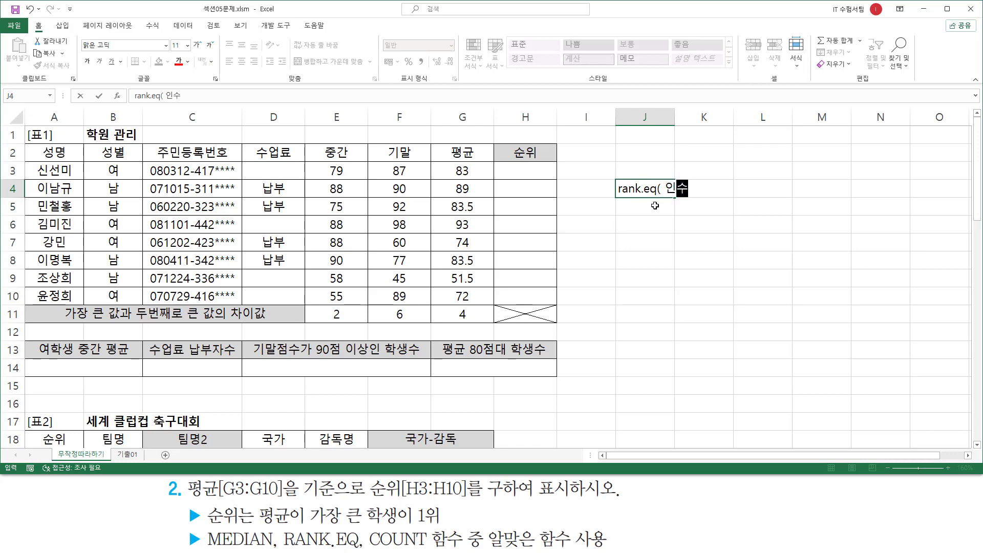
type(", 범위, 옵션")
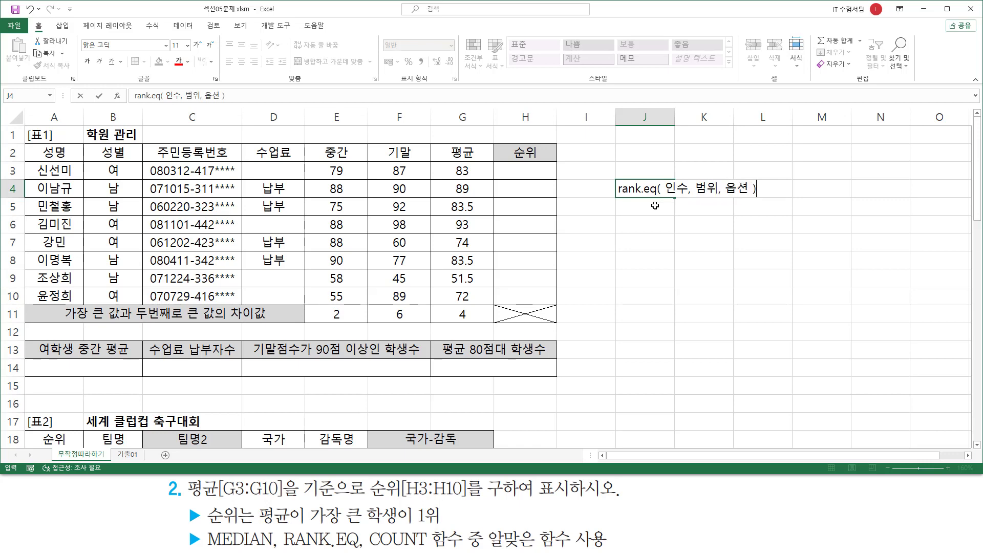
key("Return")
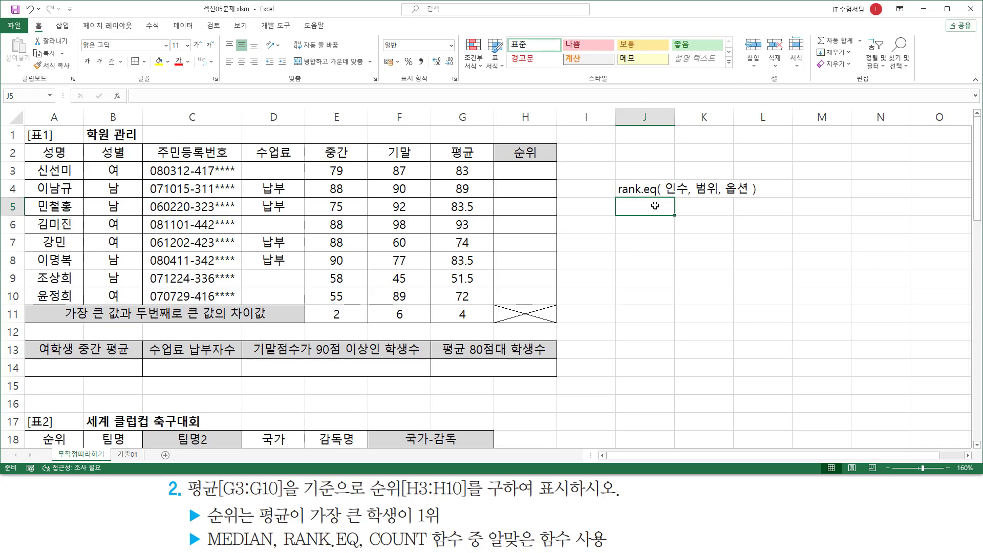
Copy the RANK.EQ syntax note from J4 to J5 and replace 인수 with 내점수 in the copy.
key("Up")
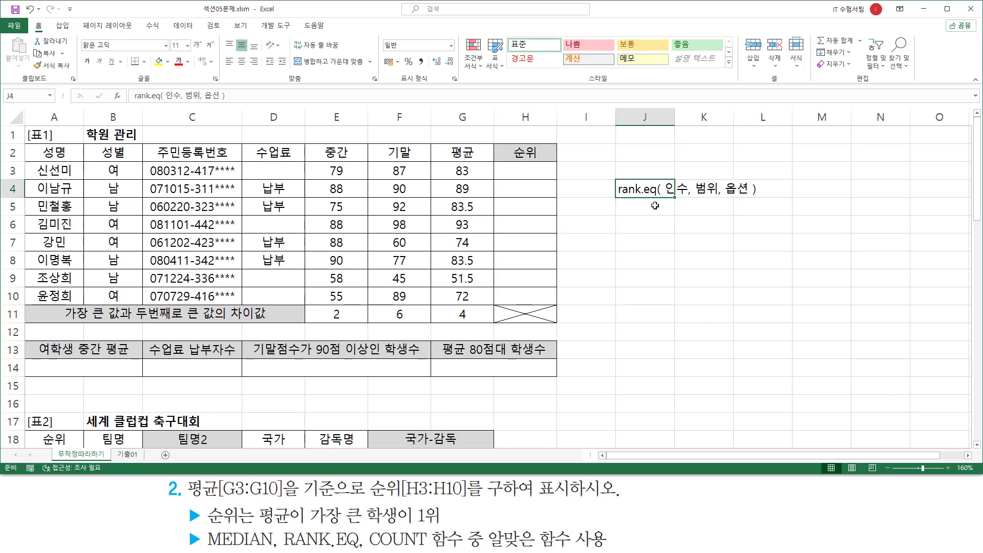
left_click(655, 205)
left_click(643, 186)
key("ctrl+c")
left_click(643, 205)
key("ctrl+v")
double_click(643, 207)
left_click_drag(666, 207, 689, 207)
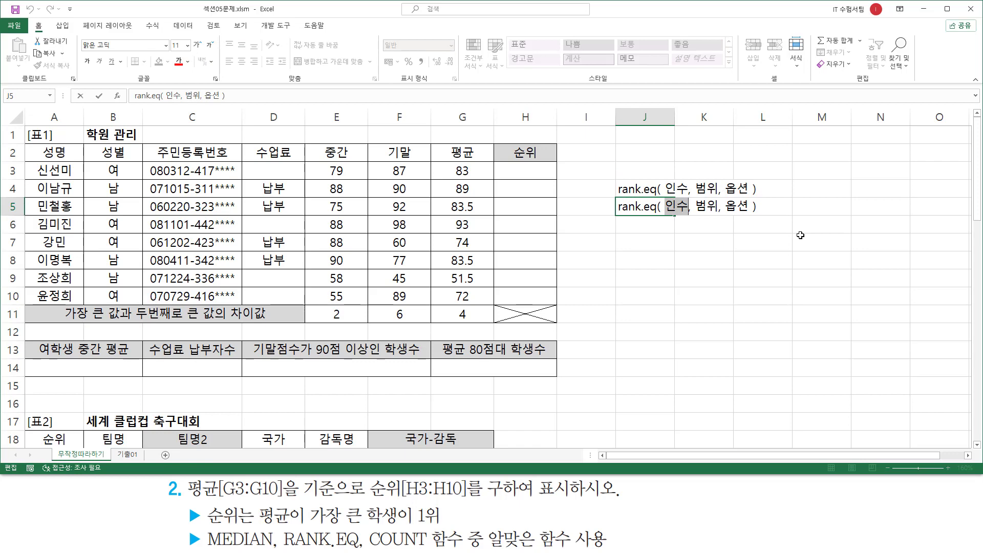
type("내점수")
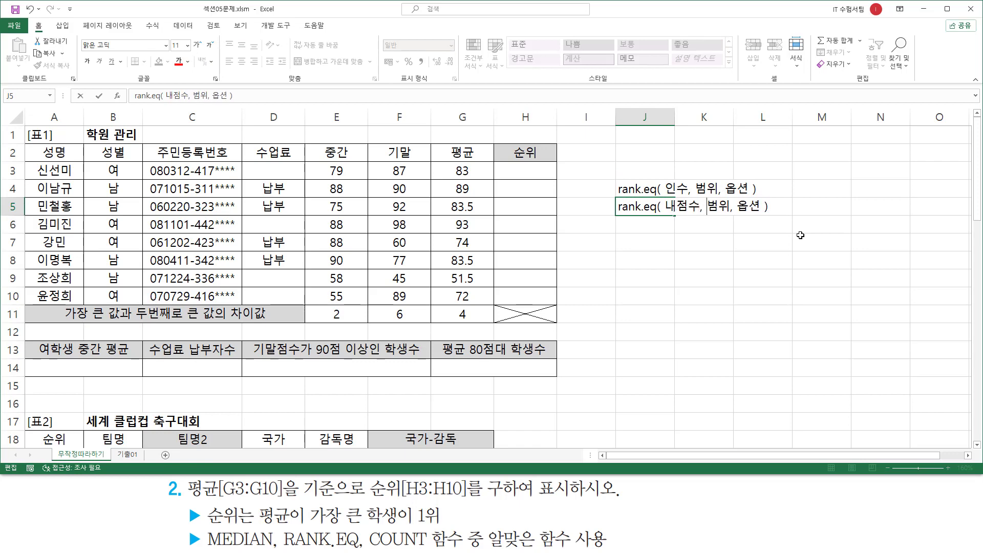
key("Return")
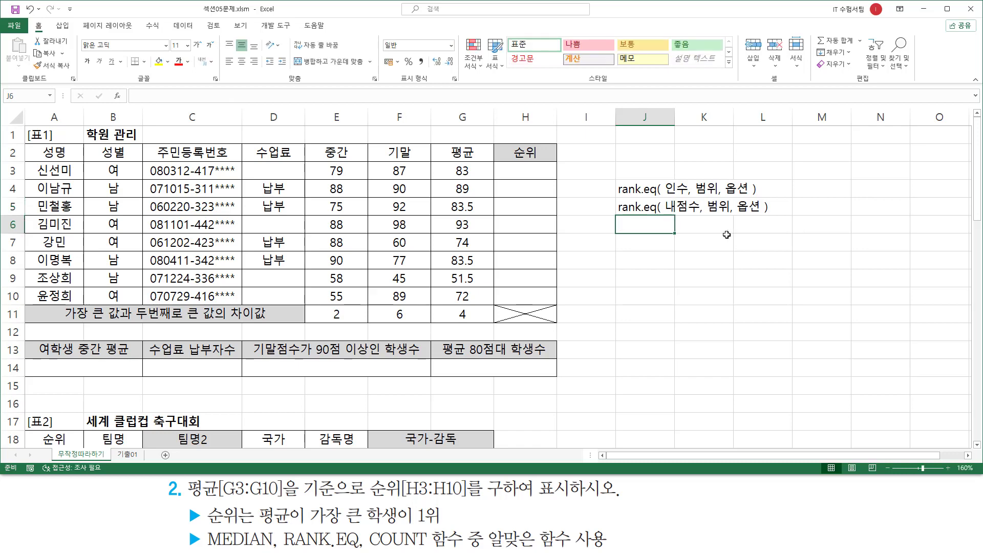
mouse_move(727, 236)
left_mouse_down()
mouse_move(693, 218)
mouse_move(731, 215)
mouse_move(731, 198)
mouse_move(734, 217)
left_mouse_up()
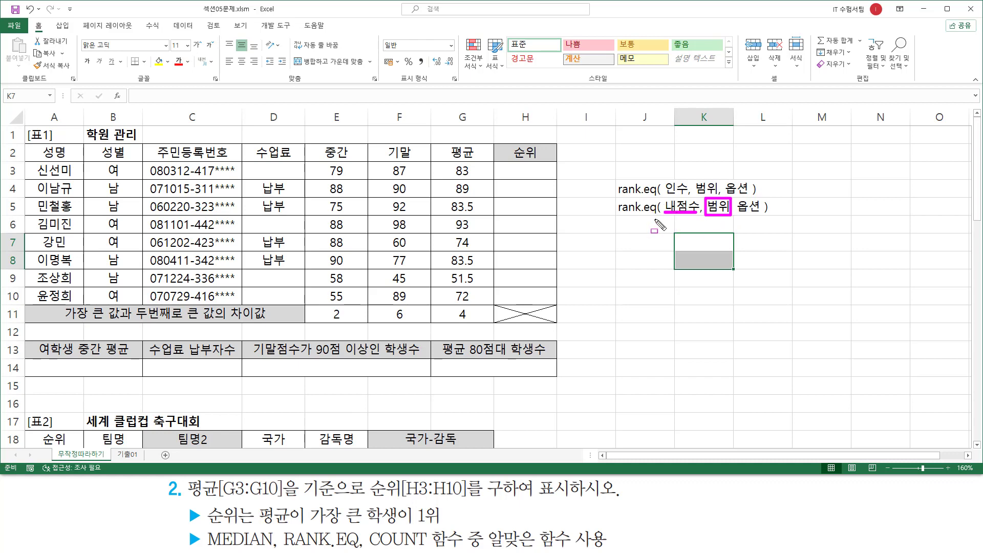
key("e")
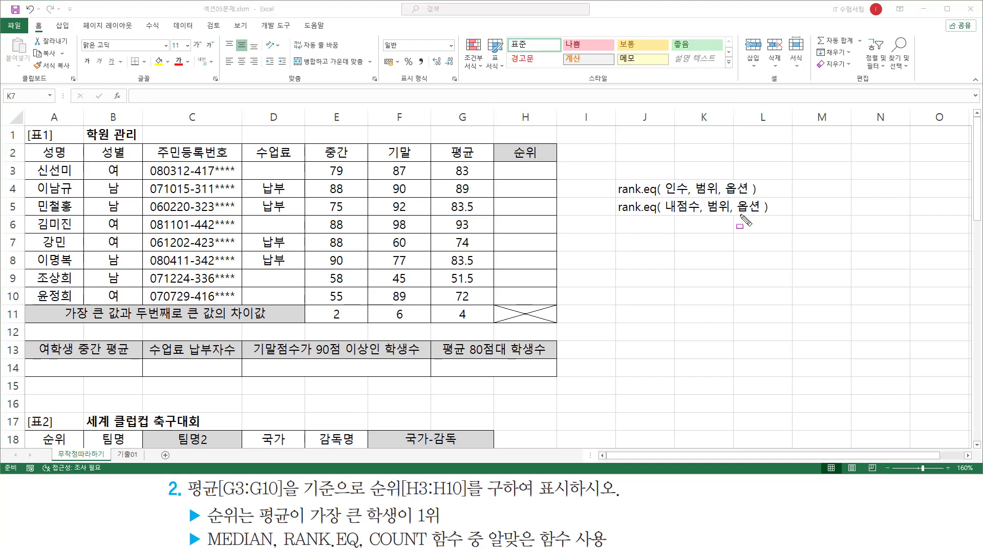
left_click_drag(736, 215, 762, 215)
mouse_move(437, 162)
left_mouse_down()
mouse_move(474, 308)
mouse_move(484, 307)
left_mouse_up()
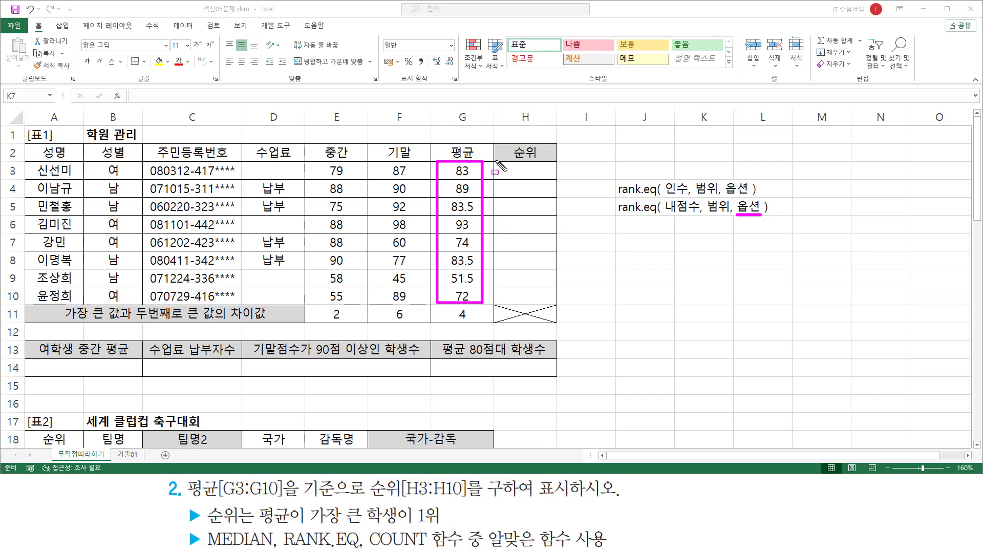
key("Escape")
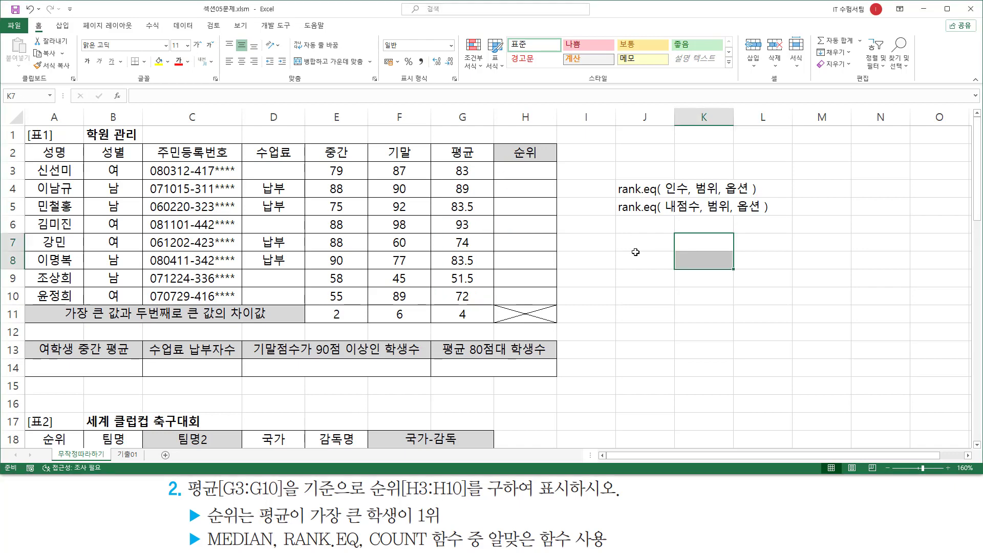
Enter 0 in cell J7 and 0이외의 값 in J8 as option notes below the RANK.EQ syntax.
left_click(643, 243)
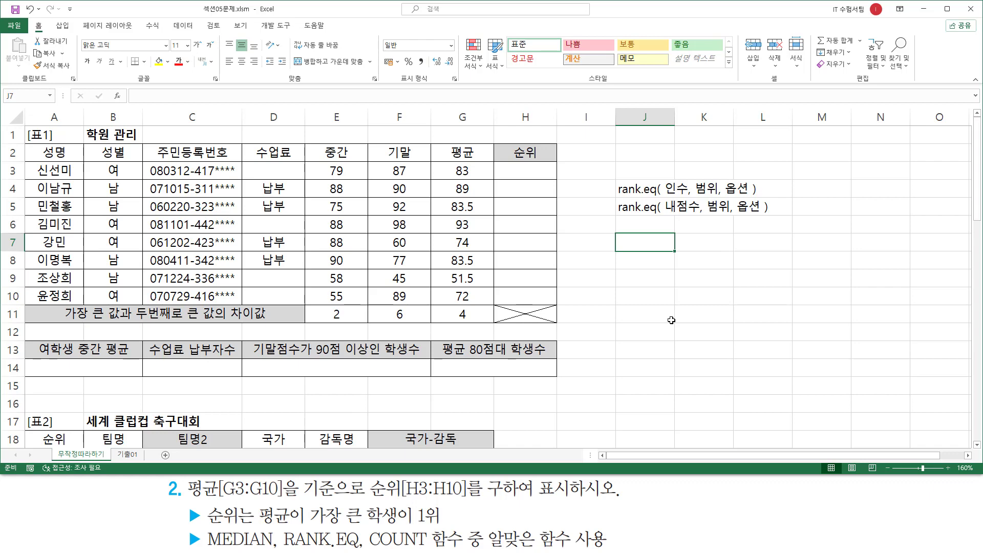
left_click_drag(736, 199, 763, 216)
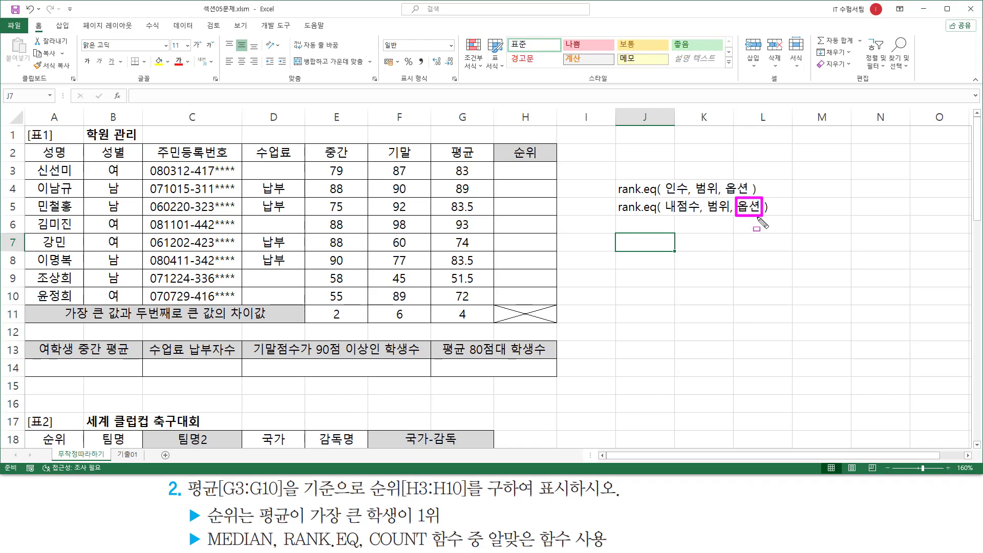
key("Escape")
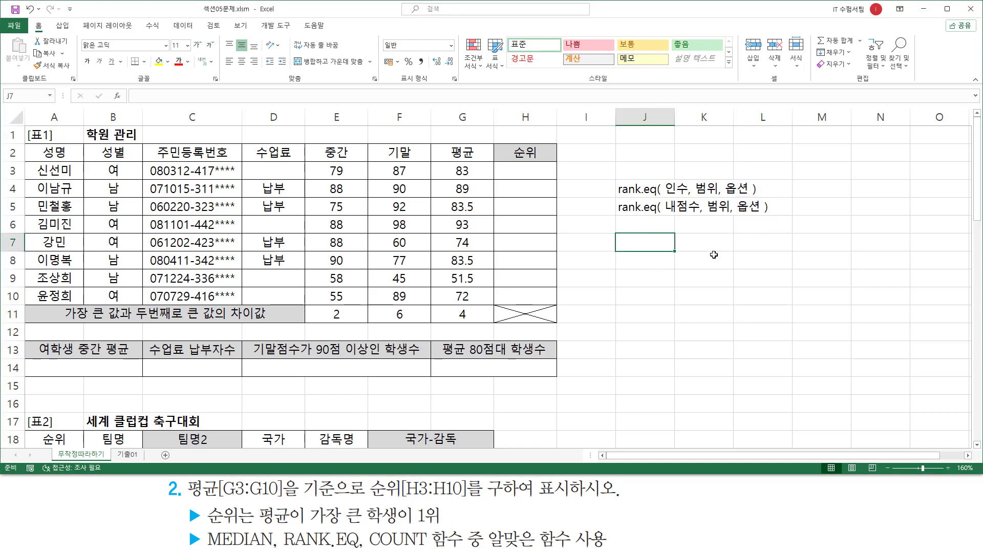
type("0")
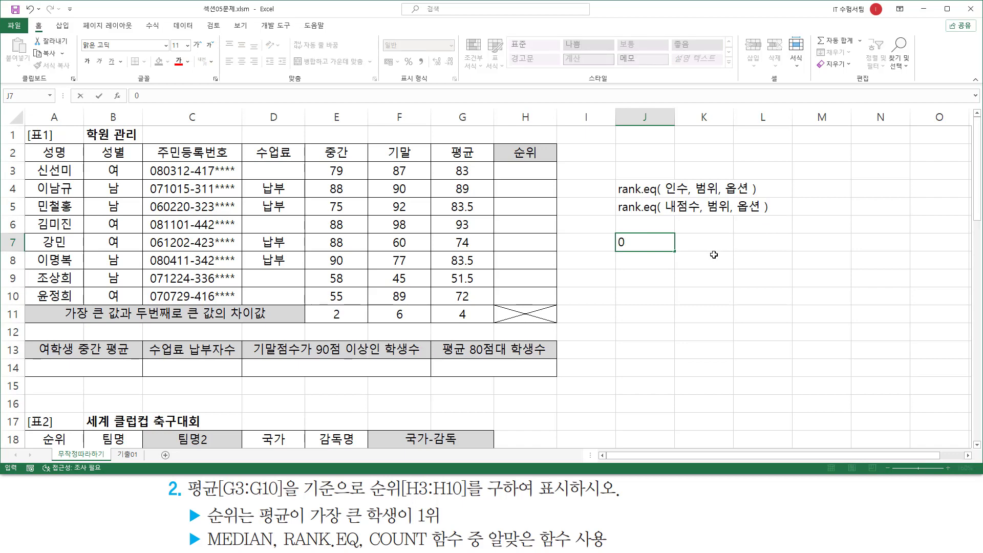
key("Return")
type("0이오")
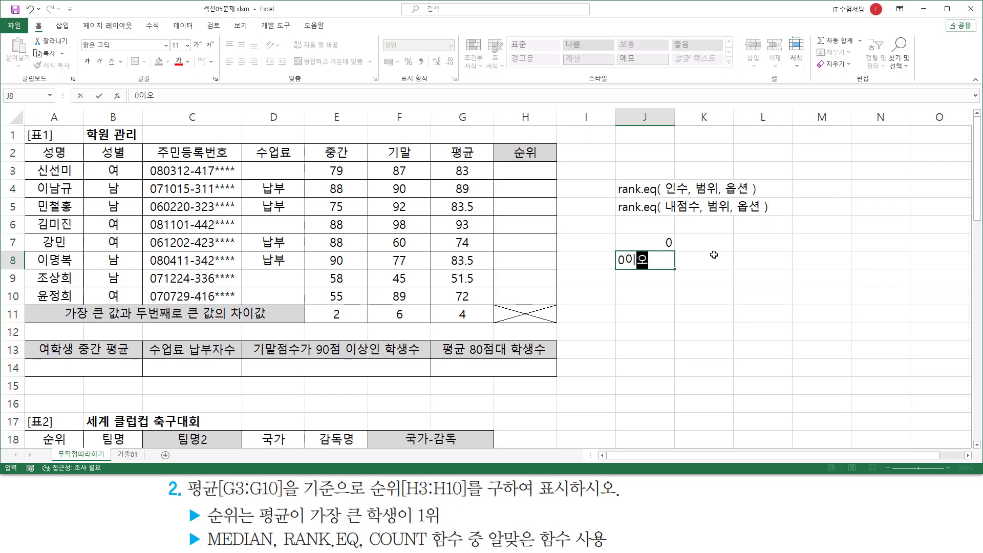
type("의 값")
Extend the option note in J7 to read 0(생략).
key("Up")
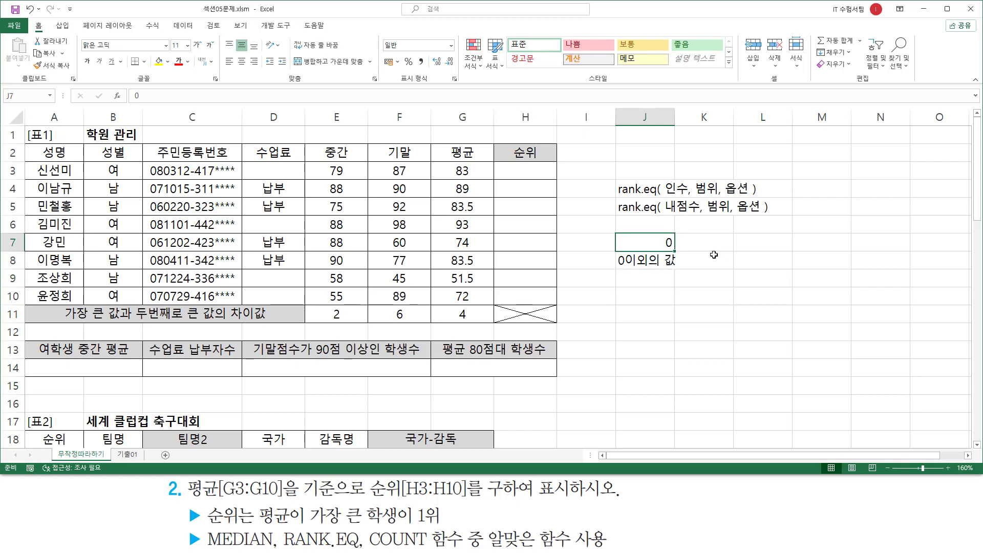
key("F2")
type("(생랴")
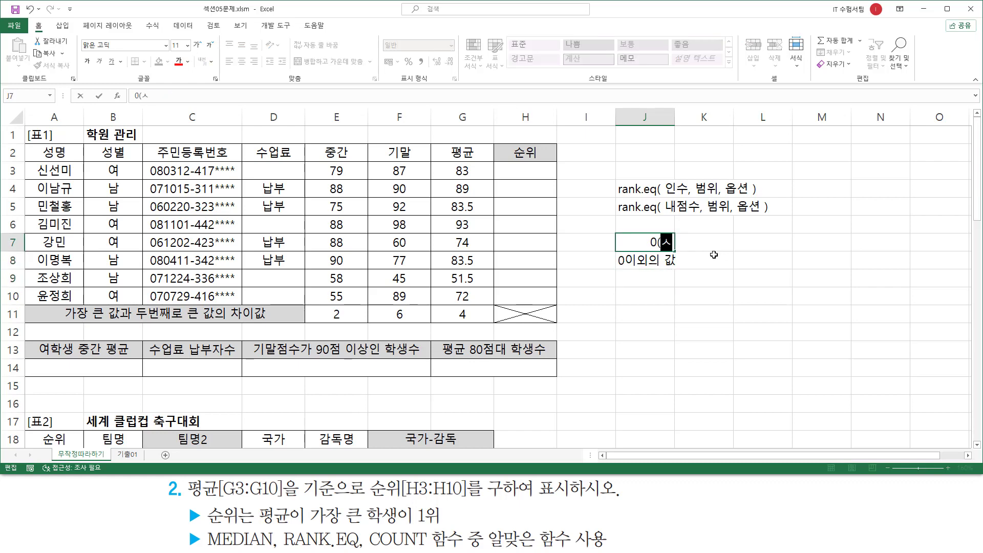
type("략)")
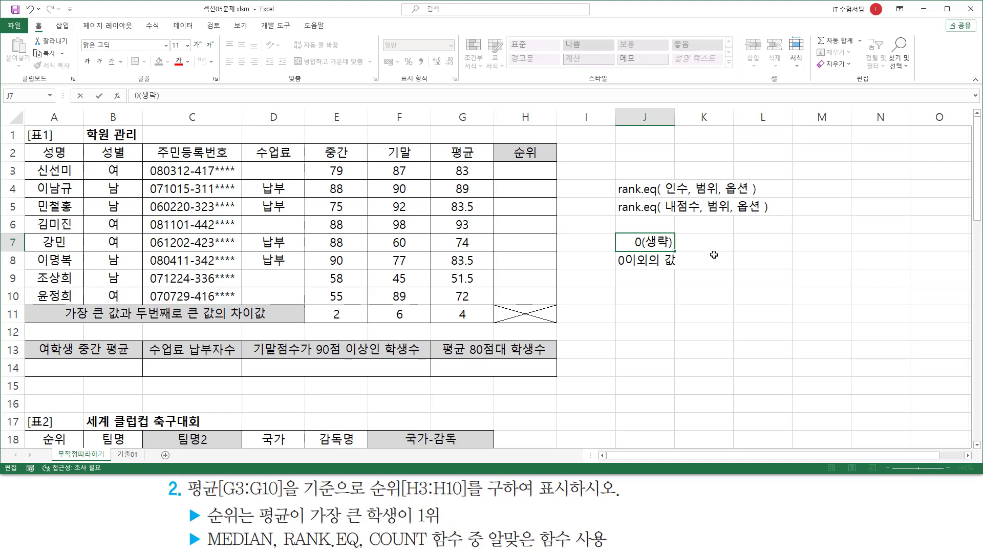
key("Return")
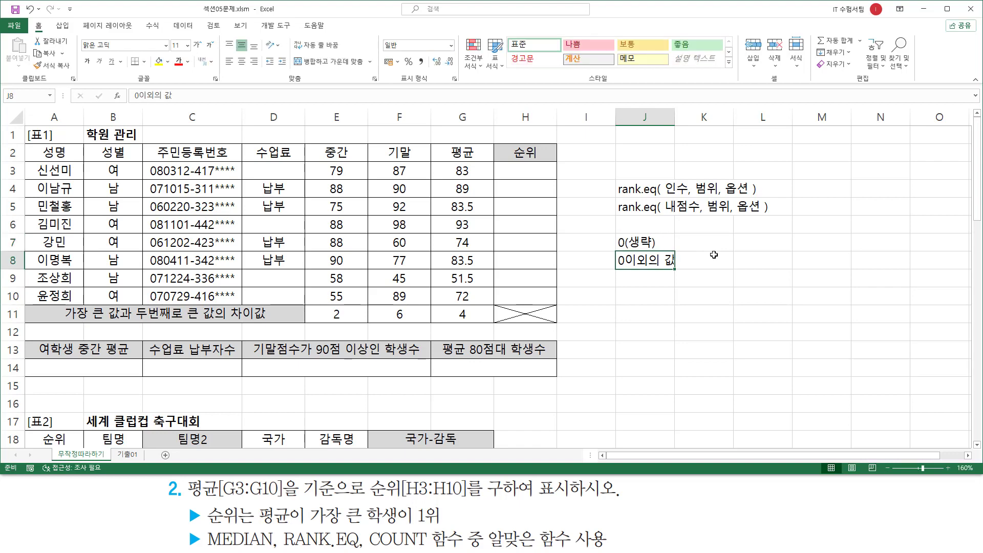
Change the option note in J8 to read 1(0이외의 값).
key("Up")
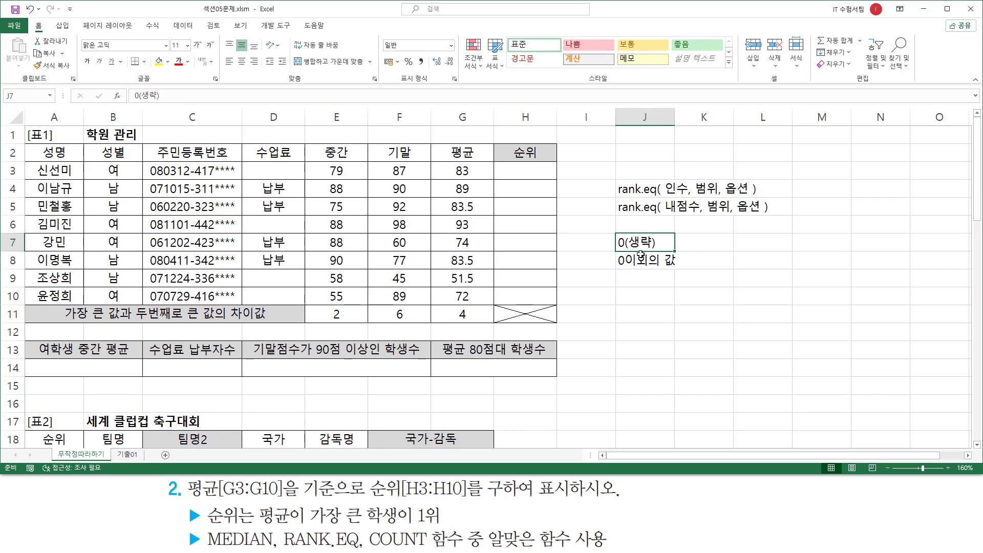
double_click(629, 259)
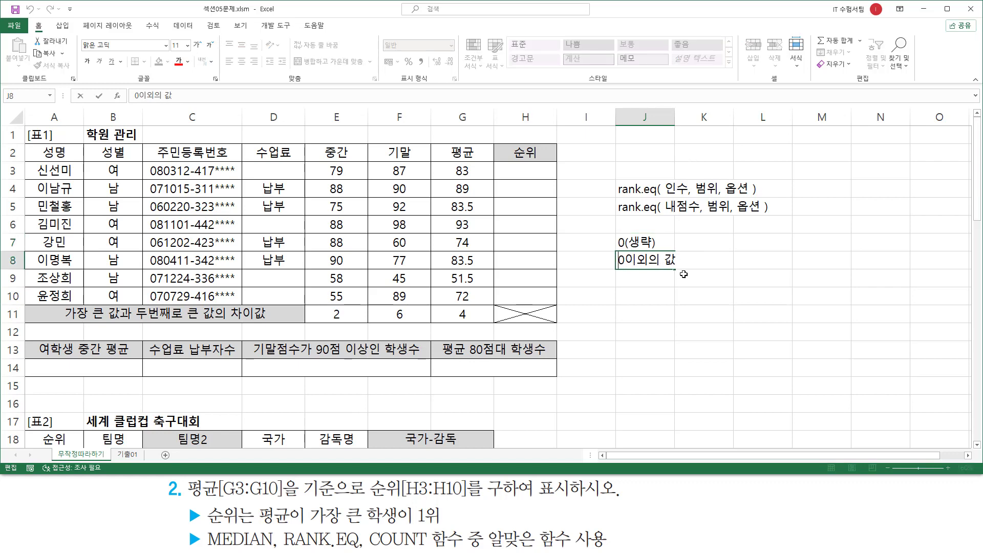
type("1(")
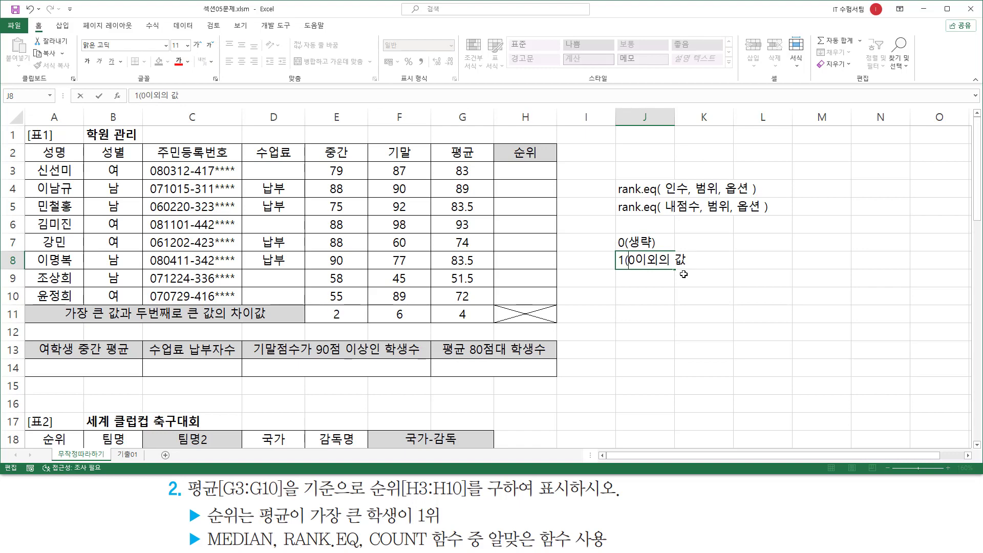
key("Return")
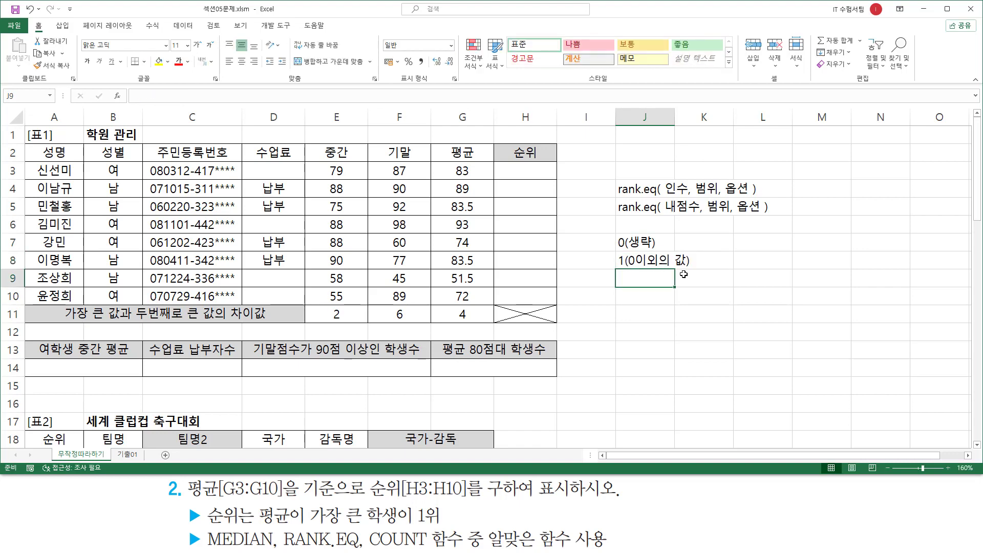
left_click_drag(629, 267, 685, 267)
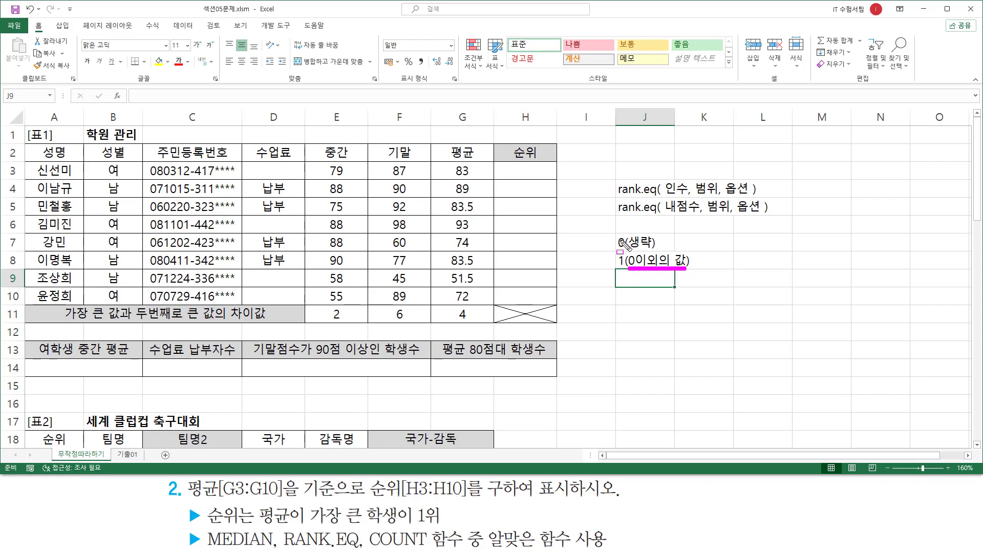
mouse_move(616, 249)
left_mouse_down()
mouse_move(617, 272)
mouse_move(631, 268)
left_mouse_up()
mouse_move(622, 274)
left_mouse_down()
mouse_move(597, 277)
mouse_move(703, 273)
left_mouse_up()
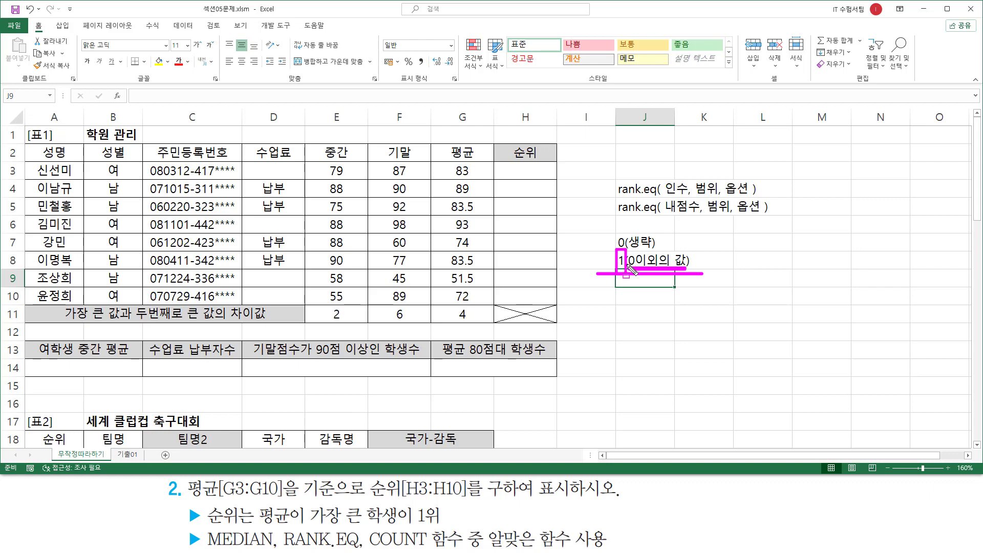
key("e")
mouse_move(618, 237)
left_mouse_down()
mouse_move(621, 280)
mouse_move(630, 271)
left_mouse_up()
key("Escape")
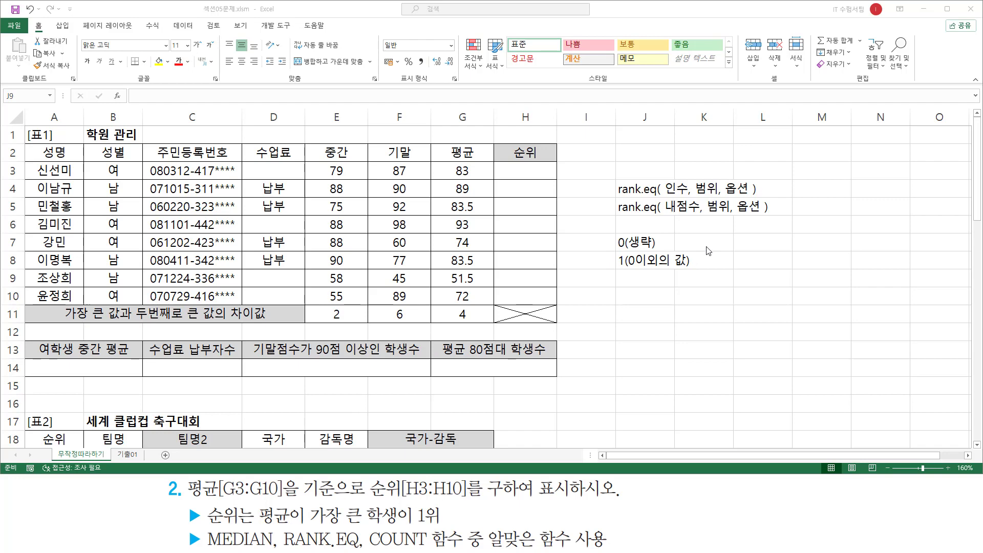
key("Escape")
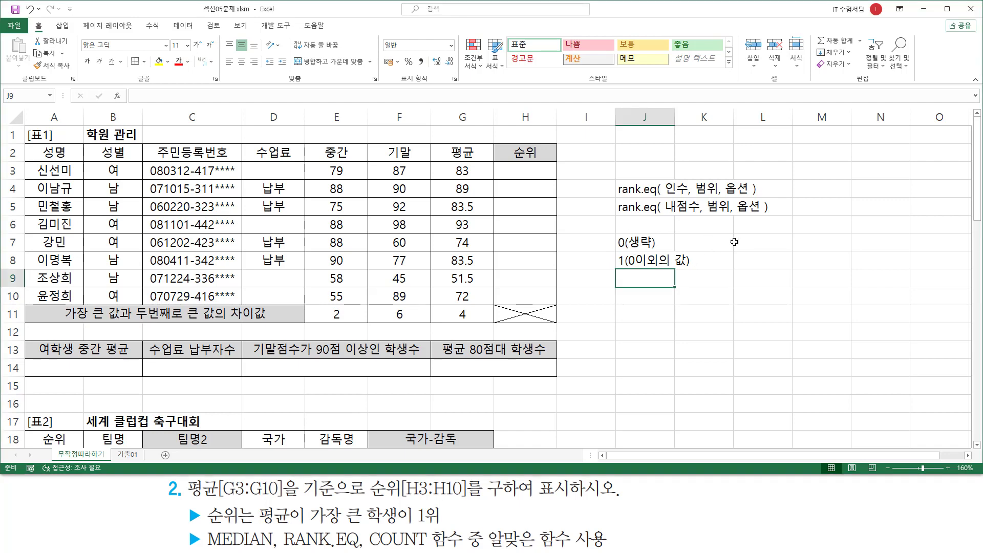
Enter 높은수 in K7 and 낮은수 in K8 beside the two option notes.
left_click(763, 243)
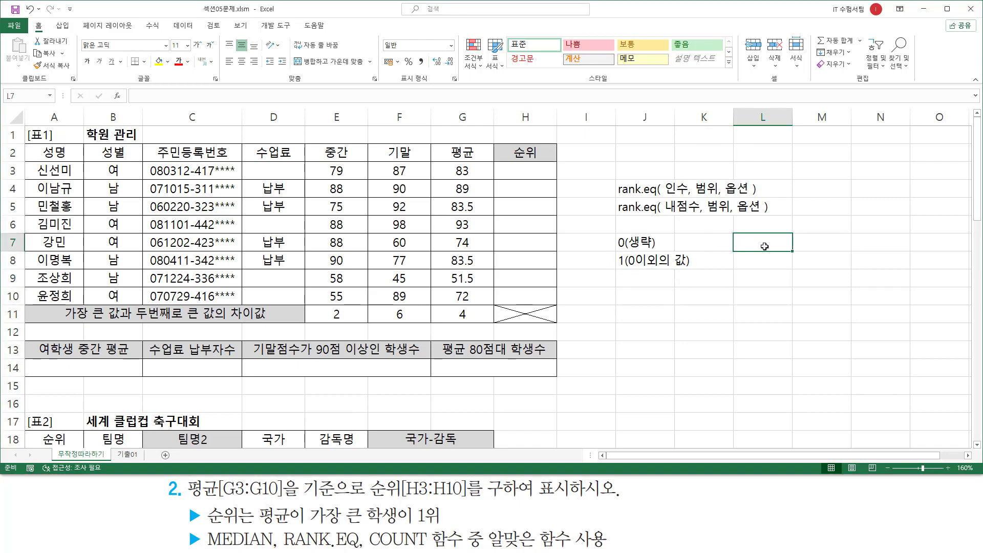
left_click(699, 243)
type("높은수")
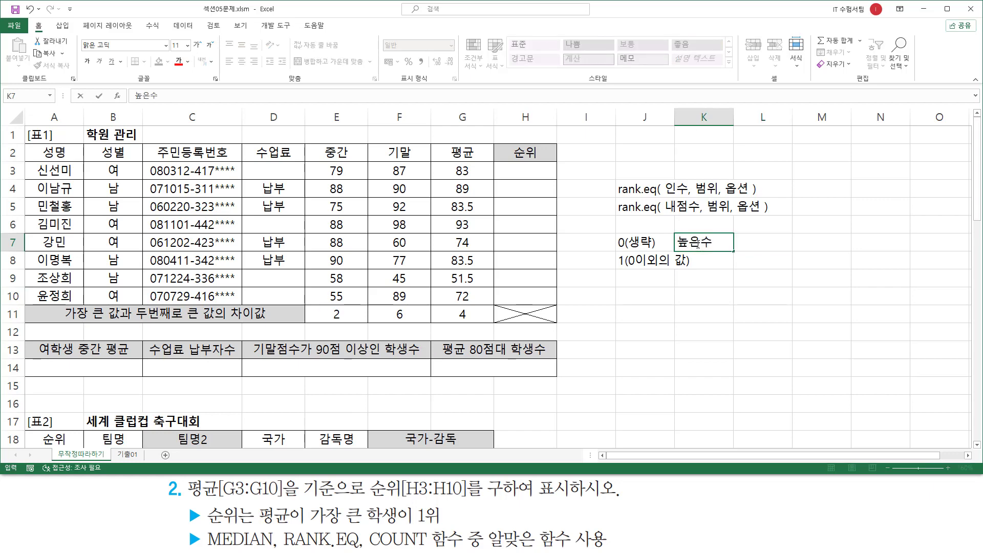
key("Return")
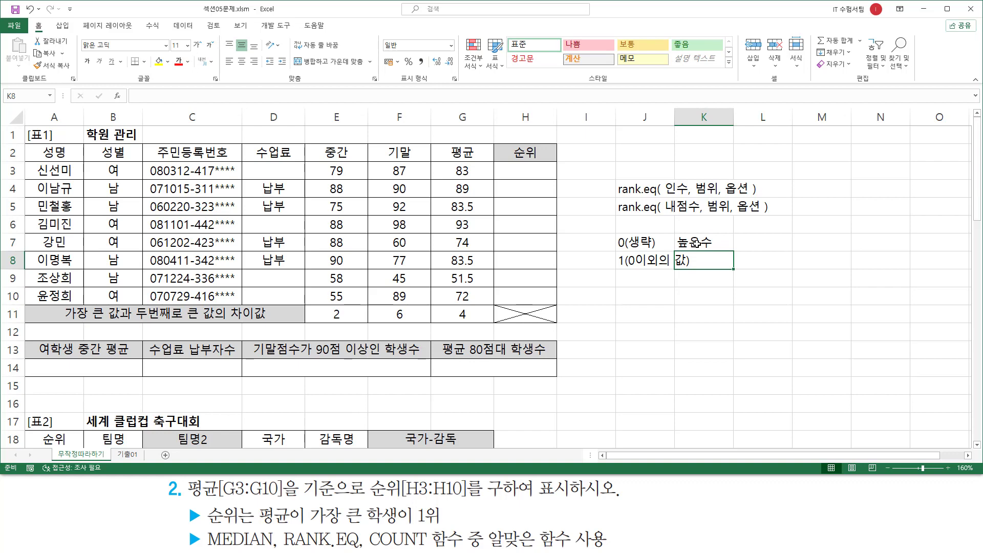
type("낮은수")
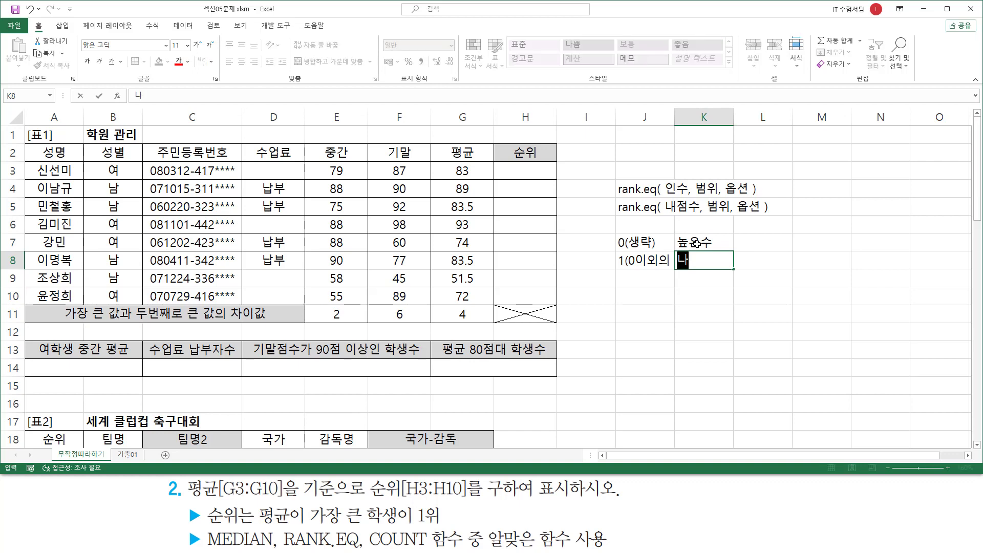
key("Return")
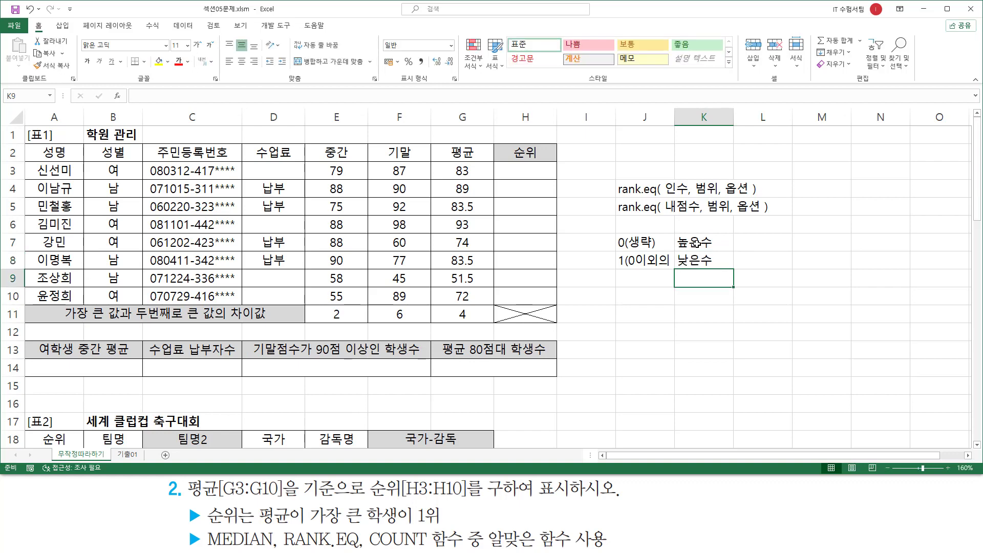
Widen column J just enough to show the full 1(0이외의 값) note in J8.
double_click(675, 117)
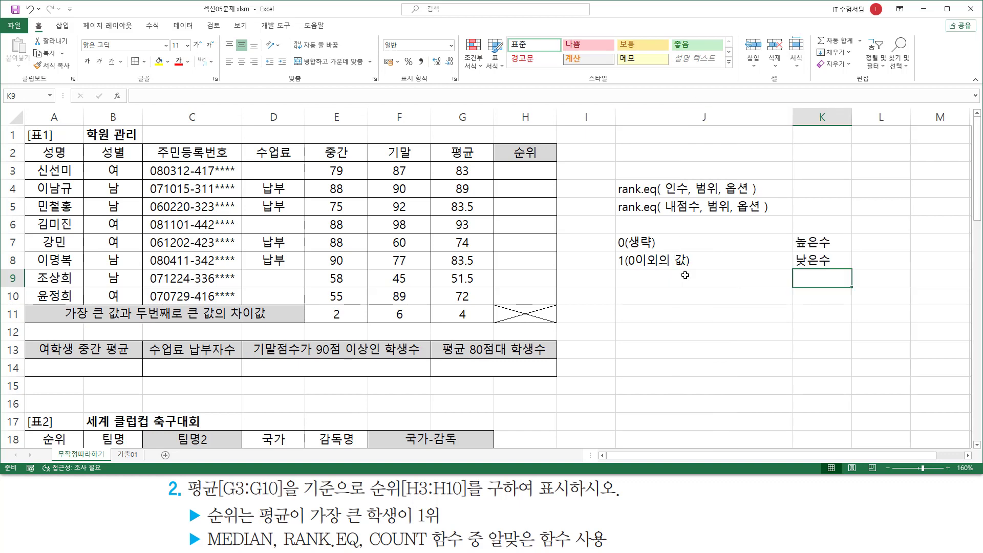
left_click_drag(793, 116, 695, 121)
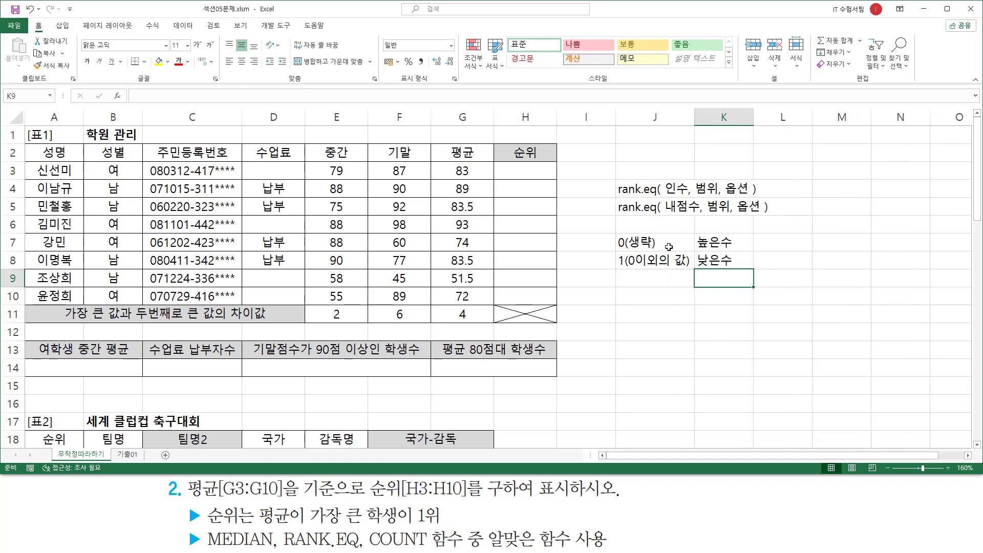
left_click(671, 275)
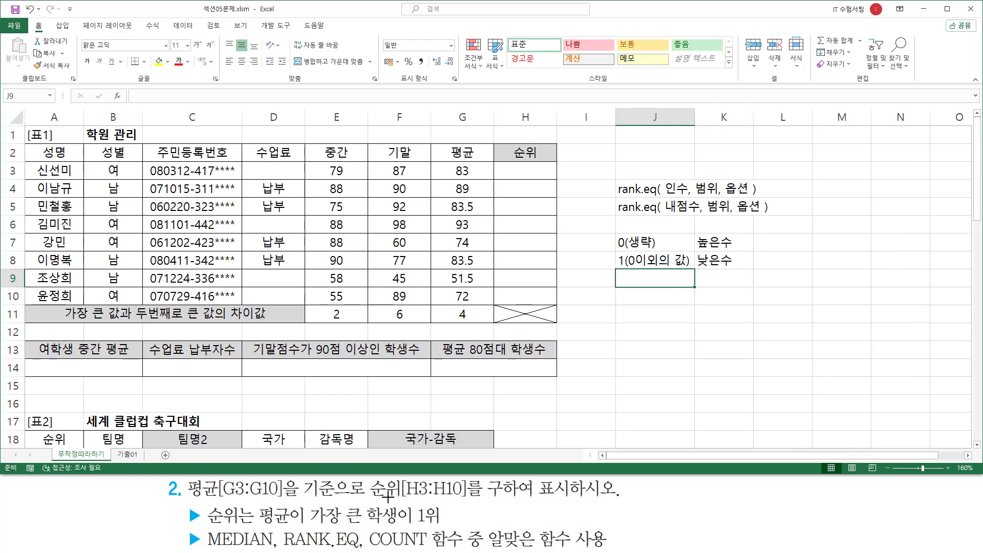
mouse_move(203, 505)
left_mouse_down()
mouse_move(250, 525)
mouse_move(456, 524)
left_mouse_up()
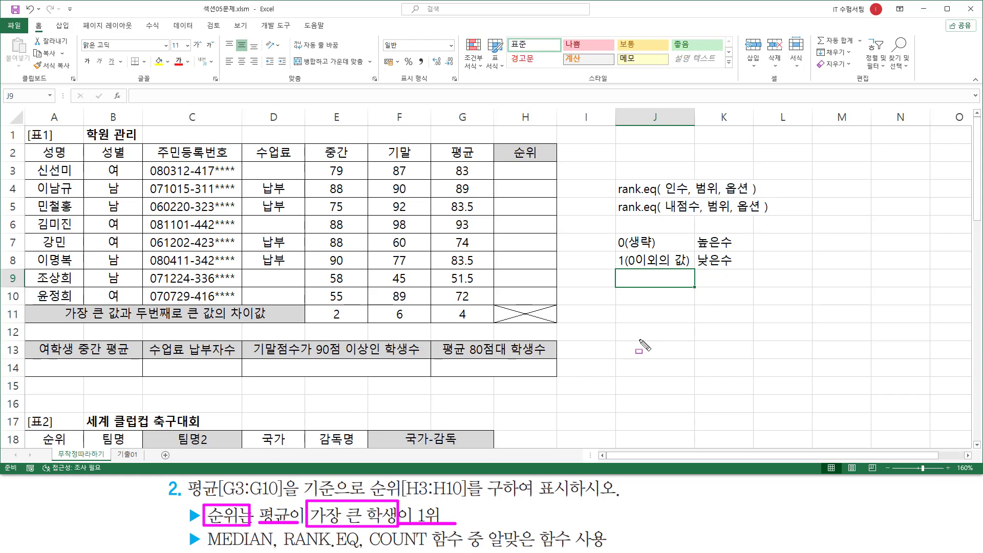
key("Escape")
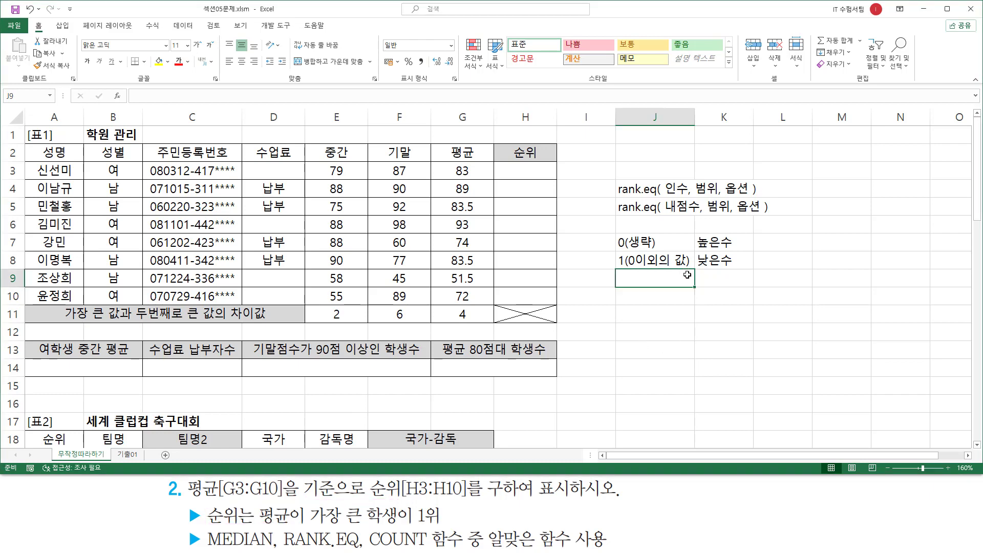
Enter 내림차순 in L7 and 오름차순 in L8 as the sort order for each option.
left_click(757, 247)
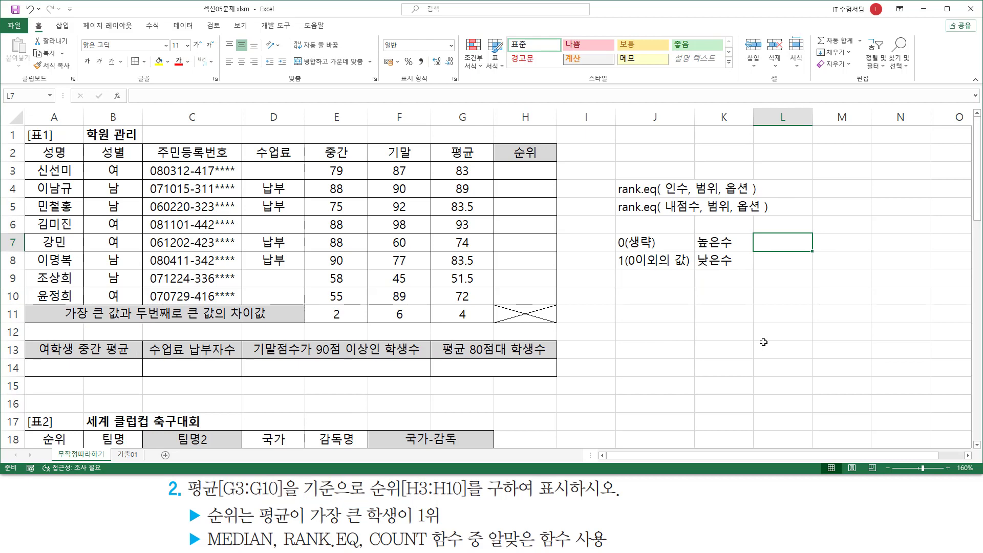
type("내림")
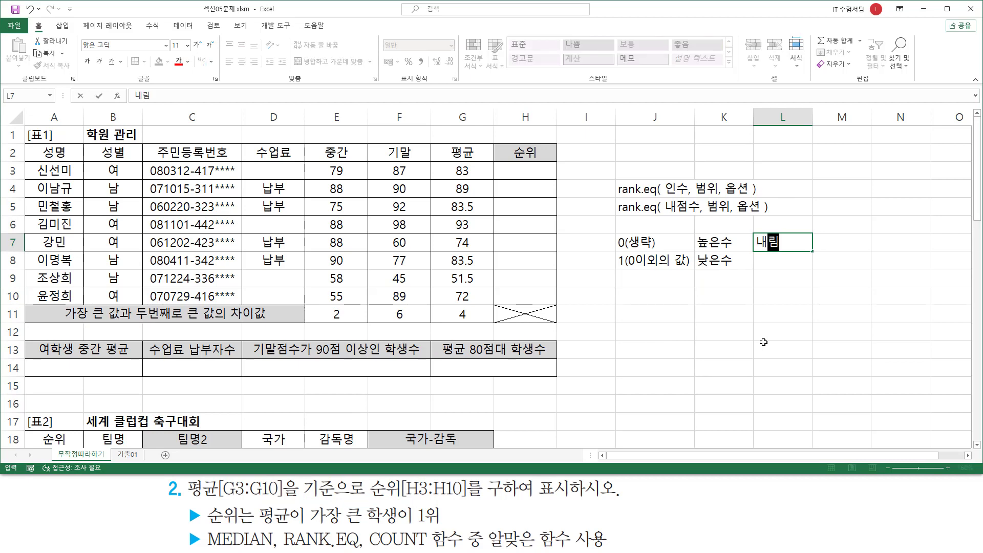
type("차수")
key("Return")
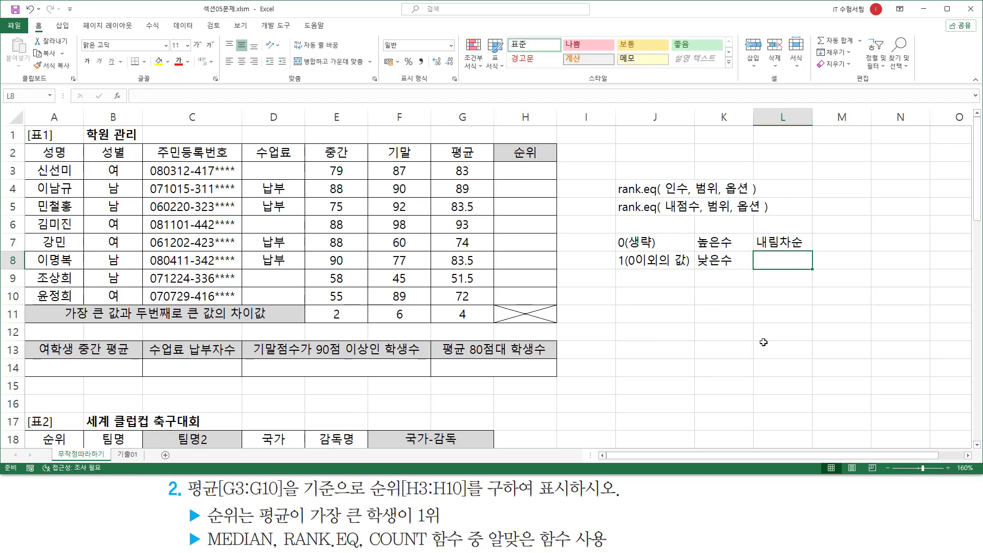
type("오름찻")
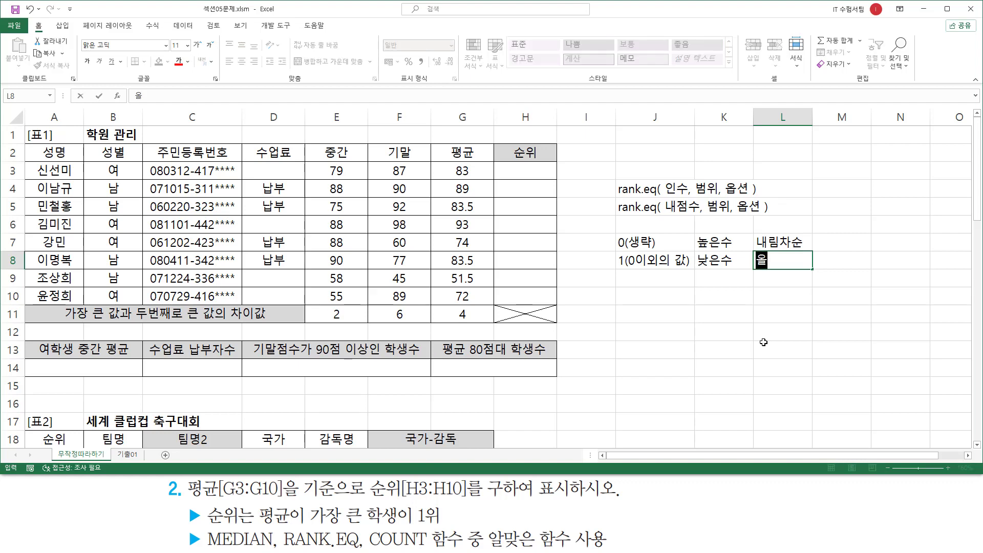
type("순")
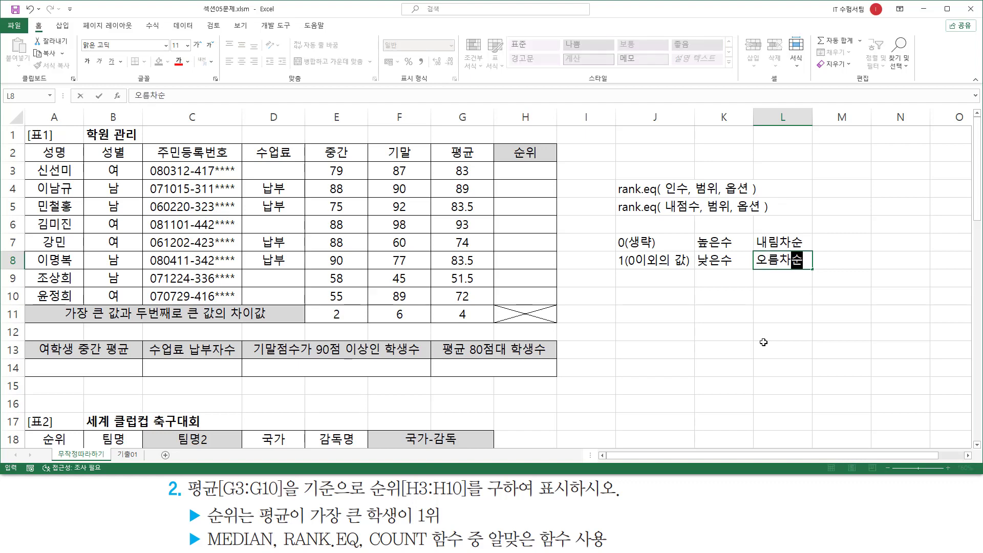
key("Return")
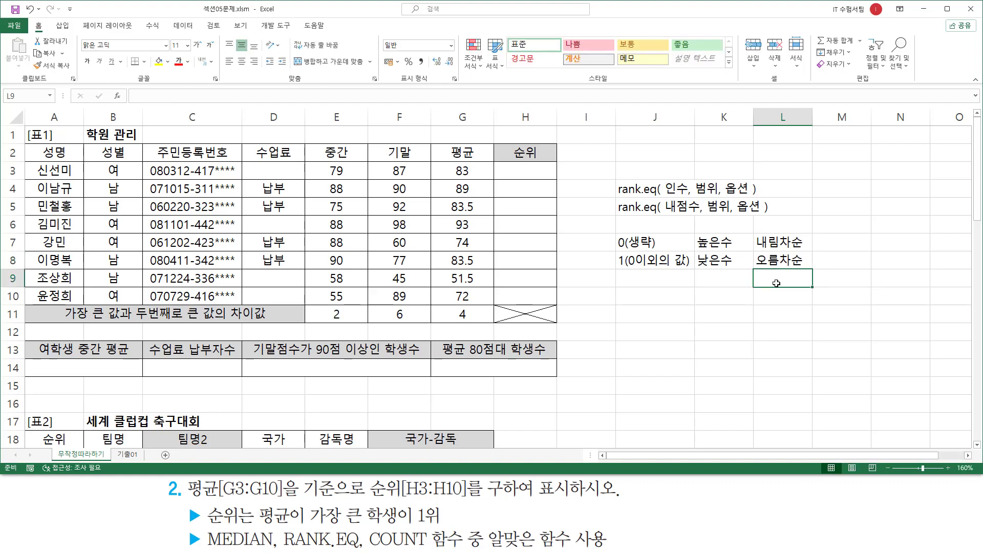
left_click_drag(755, 231, 808, 251)
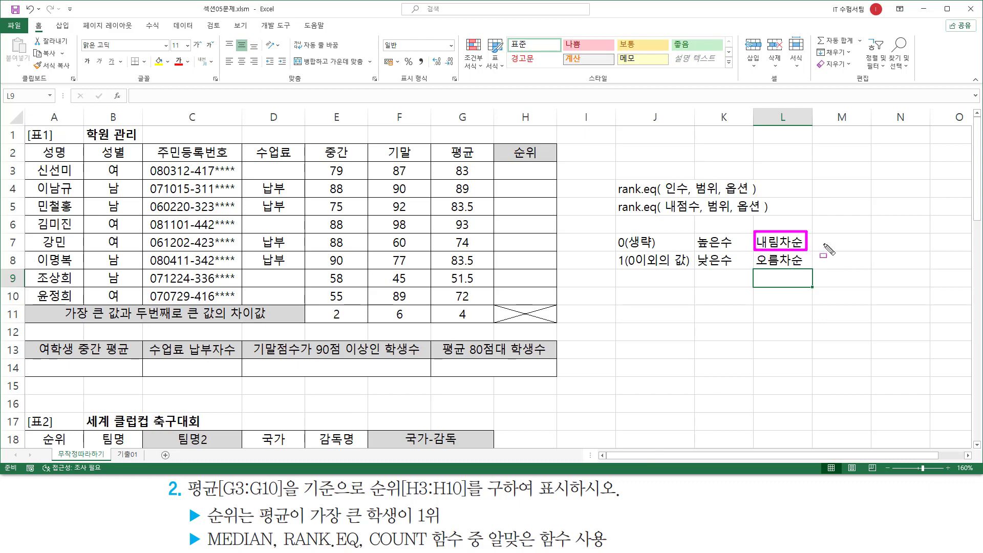
left_click(847, 248)
type("10")
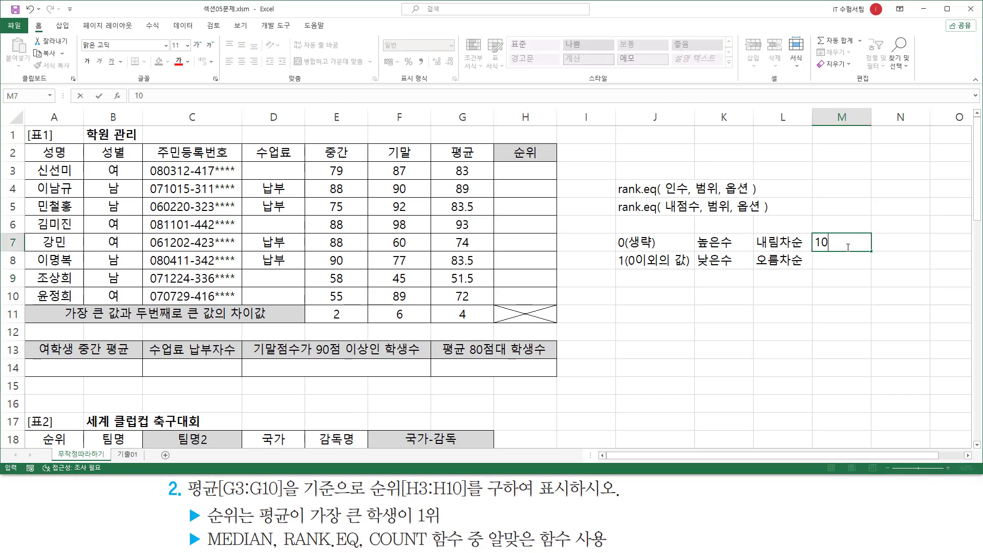
type("0")
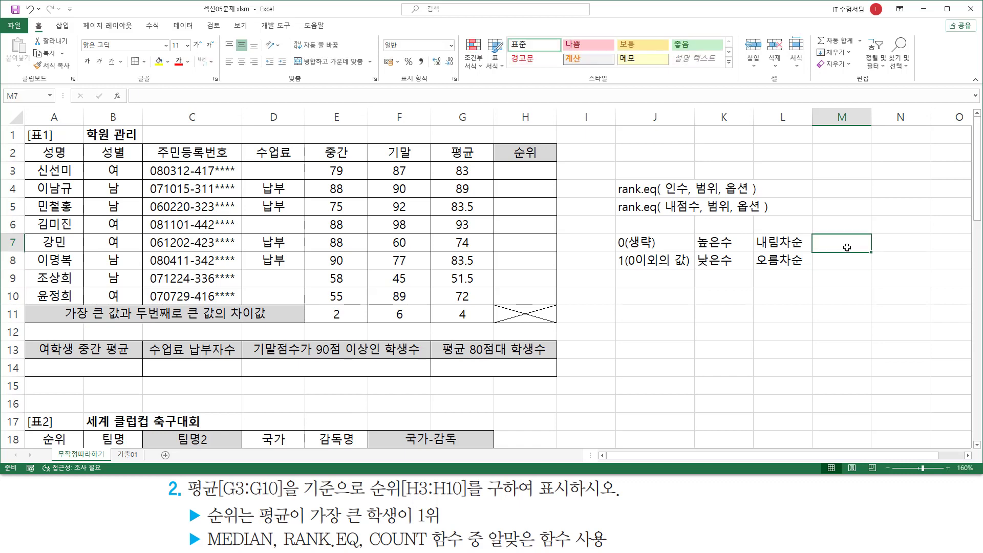
key("Escape")
Review the RANK.EQ order option notes in J7:L8, comparing 내림차순 with 오름차순.
key("Left")
key("Left")
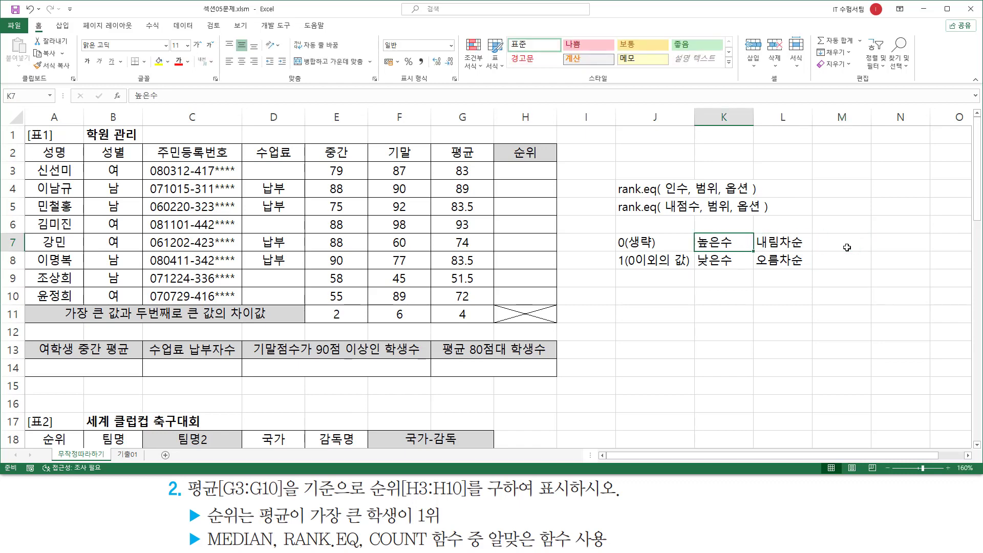
key("Down")
key("Right")
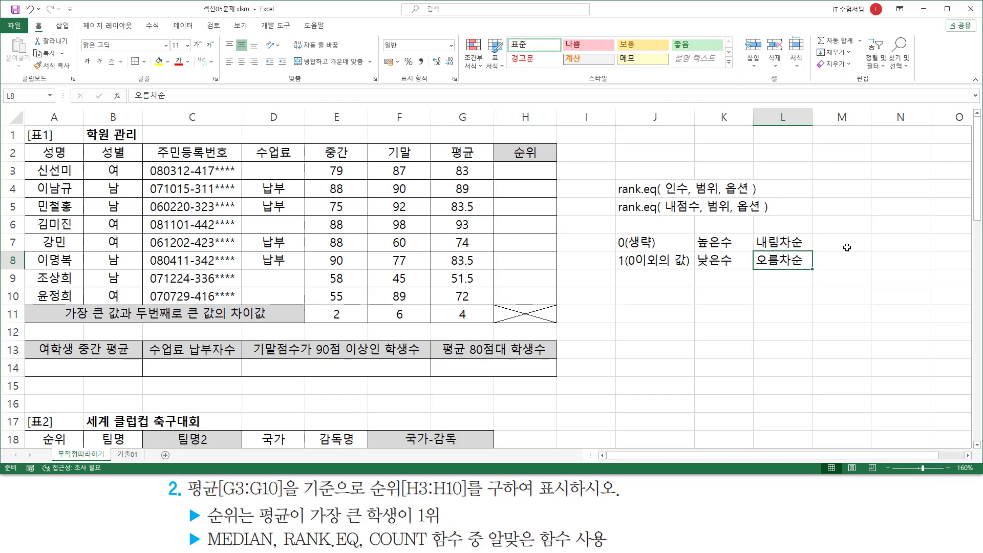
key("Left")
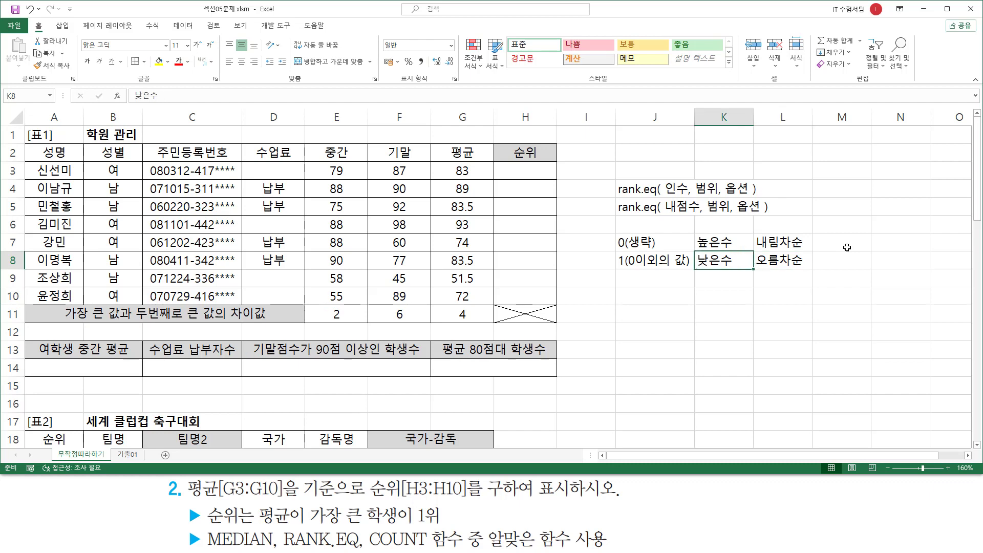
left_click(777, 310)
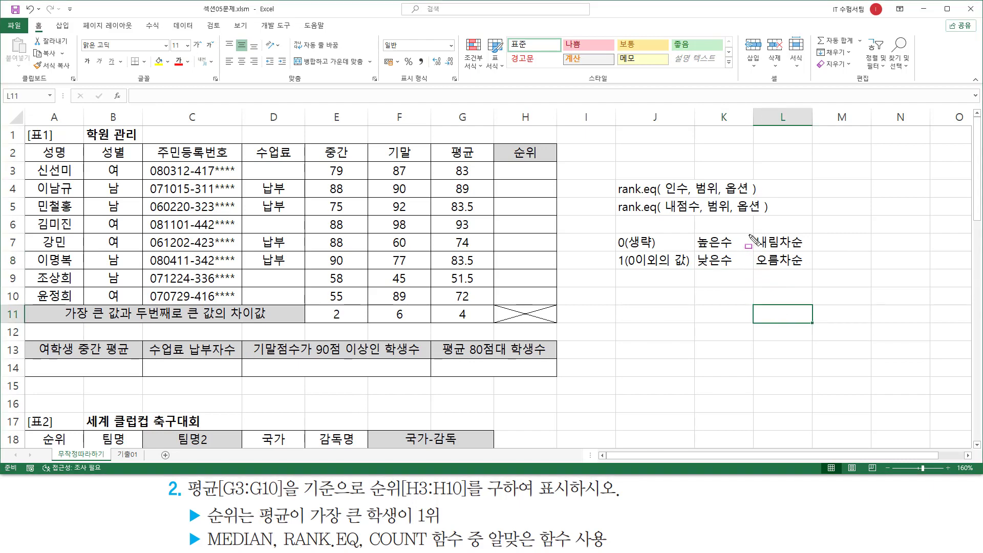
left_click_drag(752, 234, 812, 252)
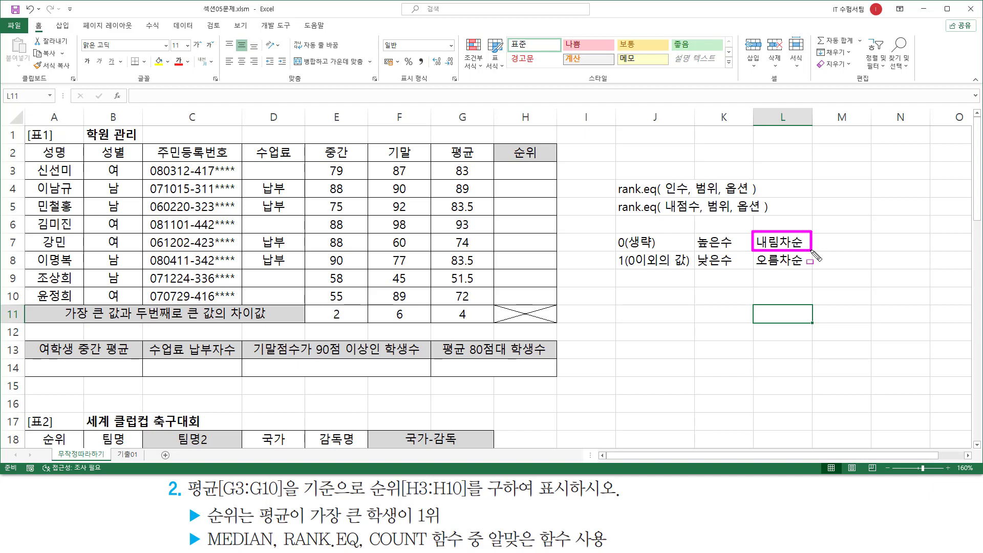
left_click_drag(750, 251, 812, 270)
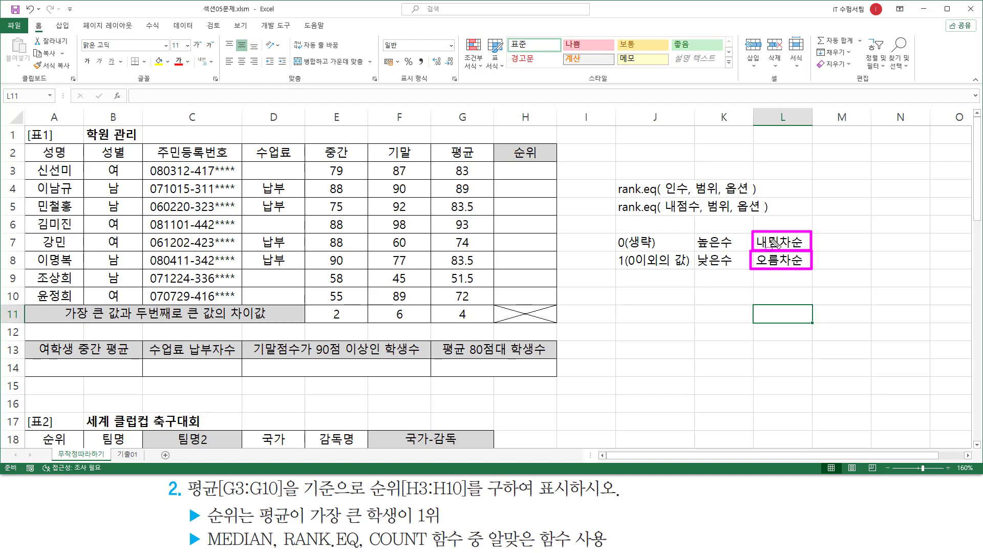
key("Escape")
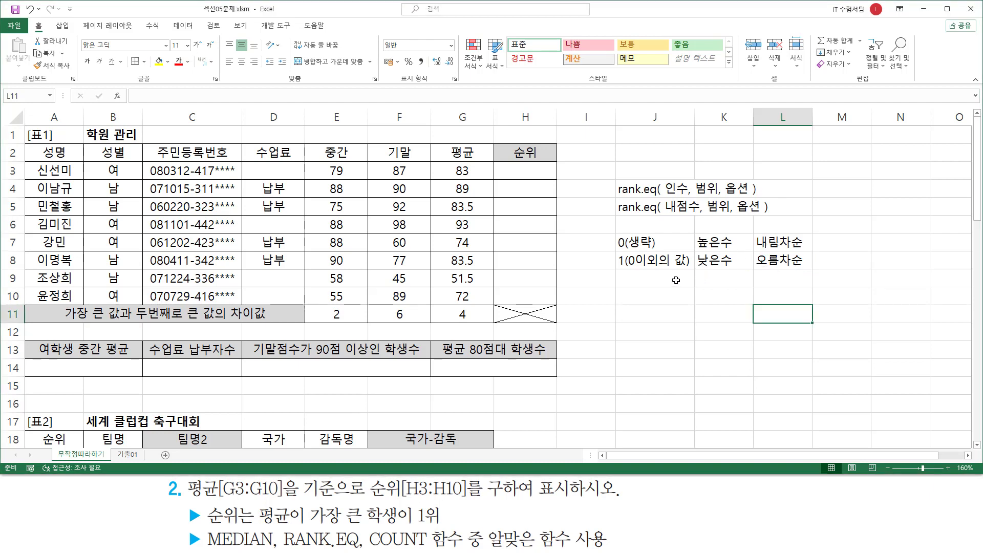
left_click(672, 279)
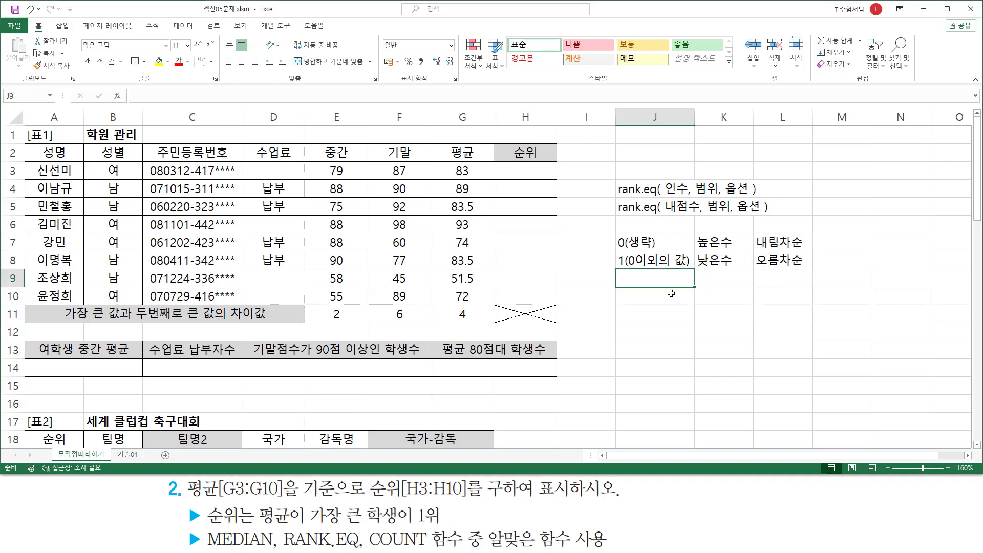
Start a RANK.EQ formula in H3 with G3 as the score to rank.
left_click(533, 174)
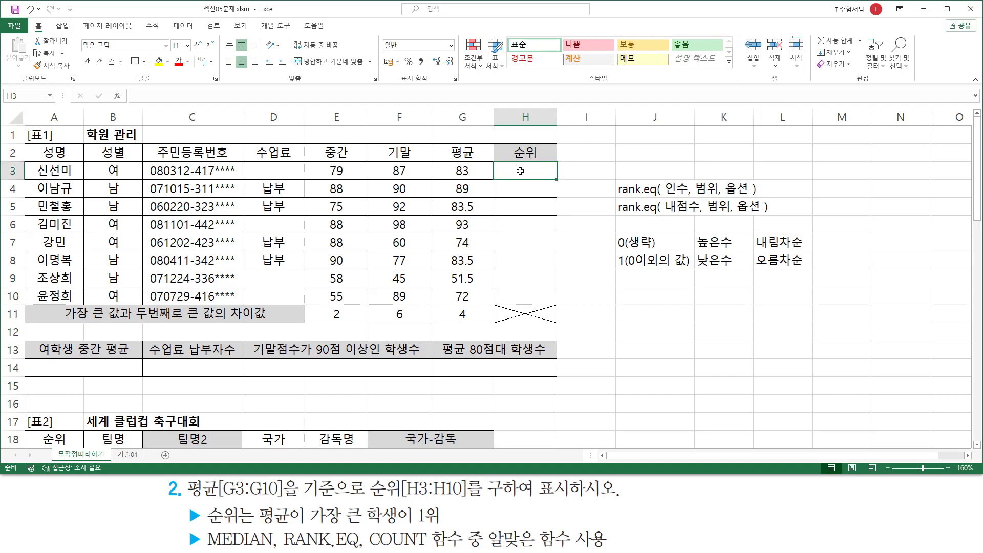
type("=")
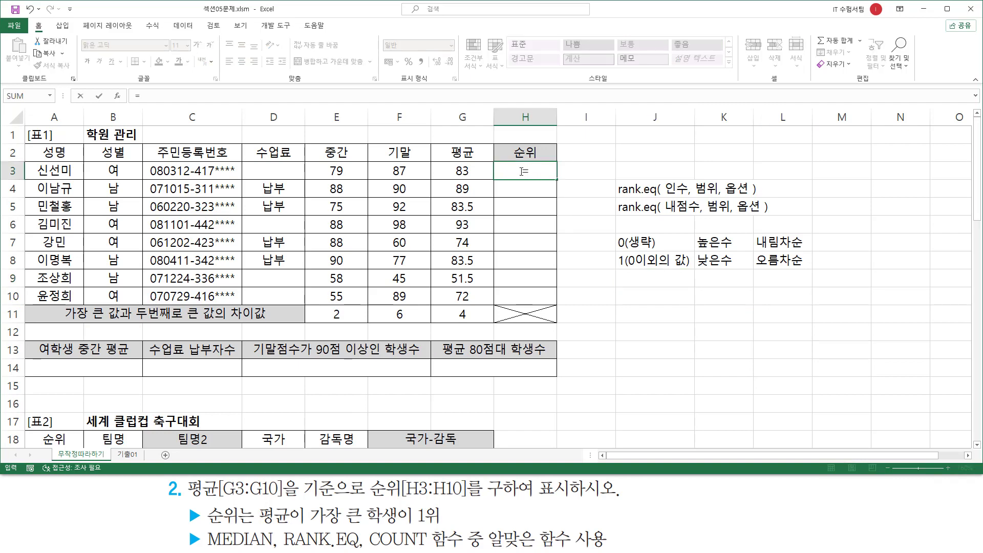
type("ran")
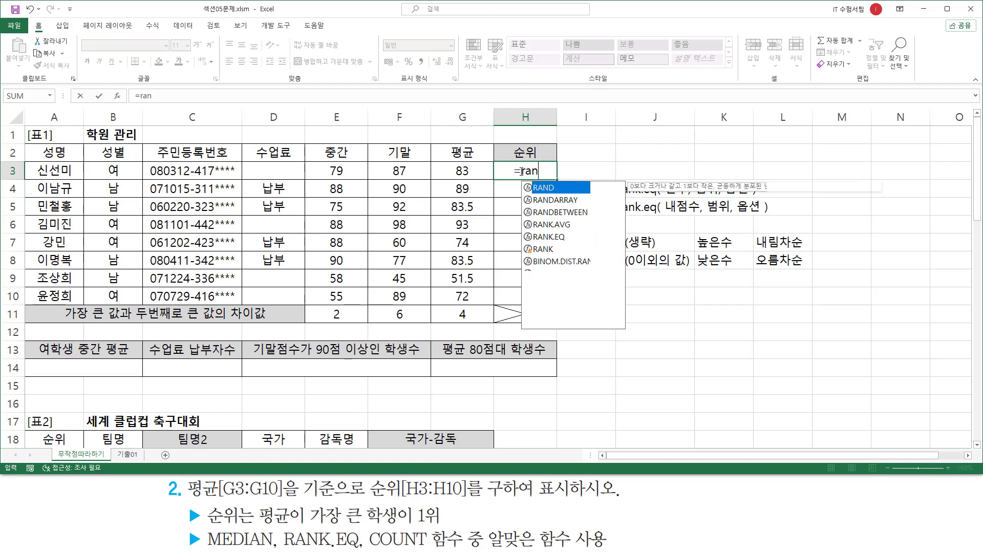
type("k.eq")
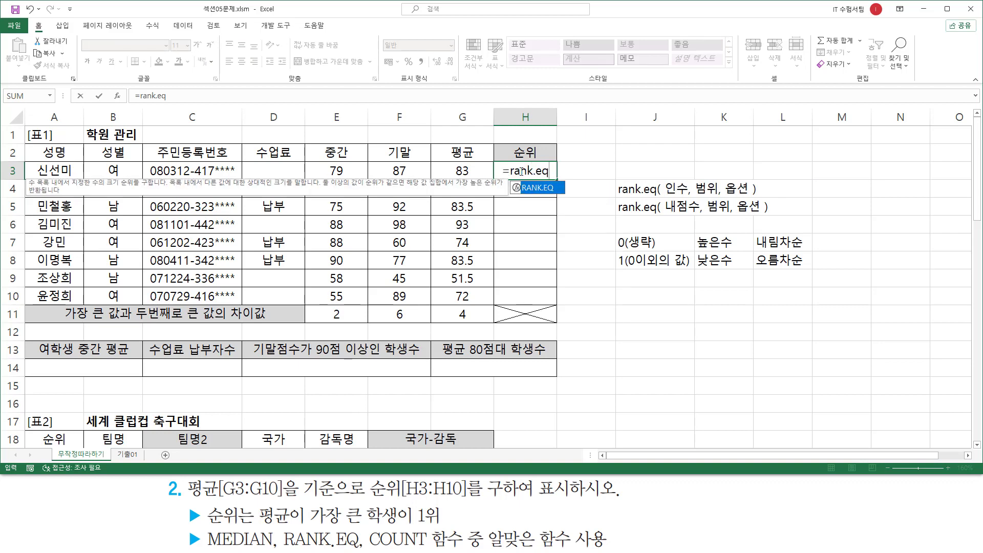
key("Tab")
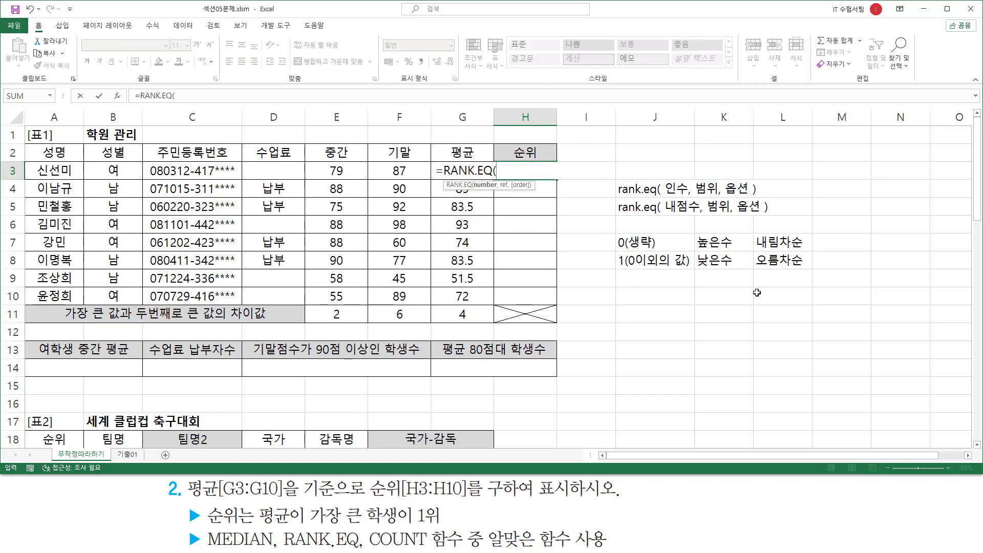
key("Left")
key("Right")
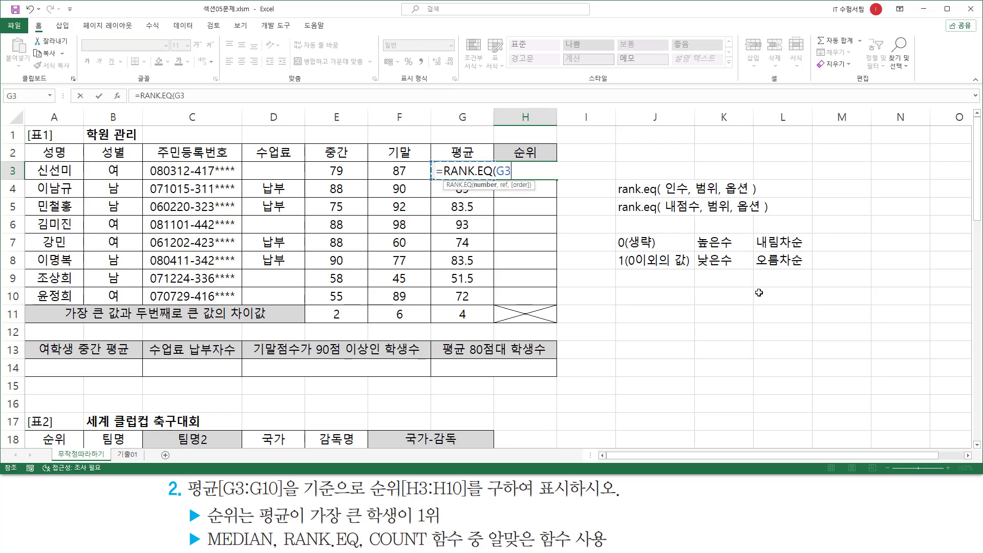
key("BackSpace")
key("BackSpace")
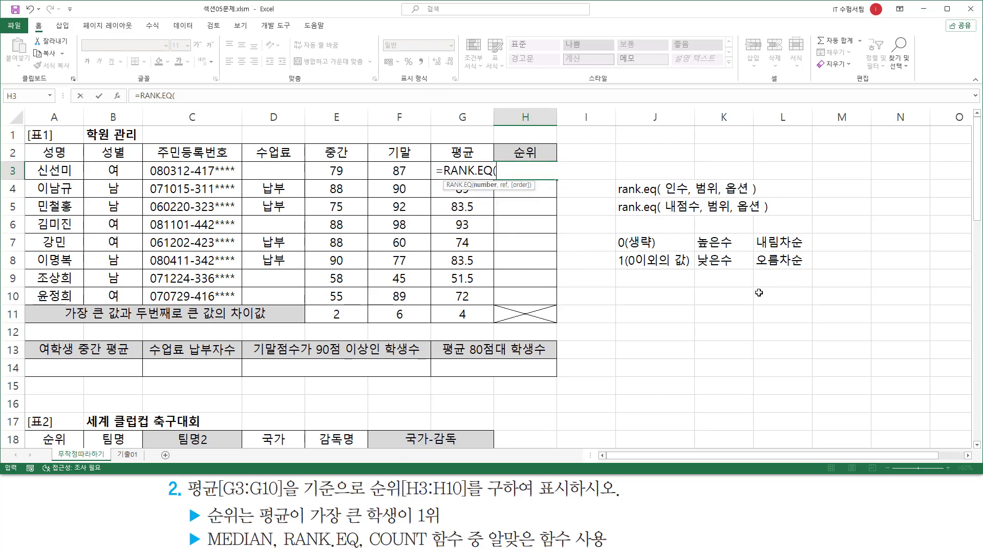
key("Left")
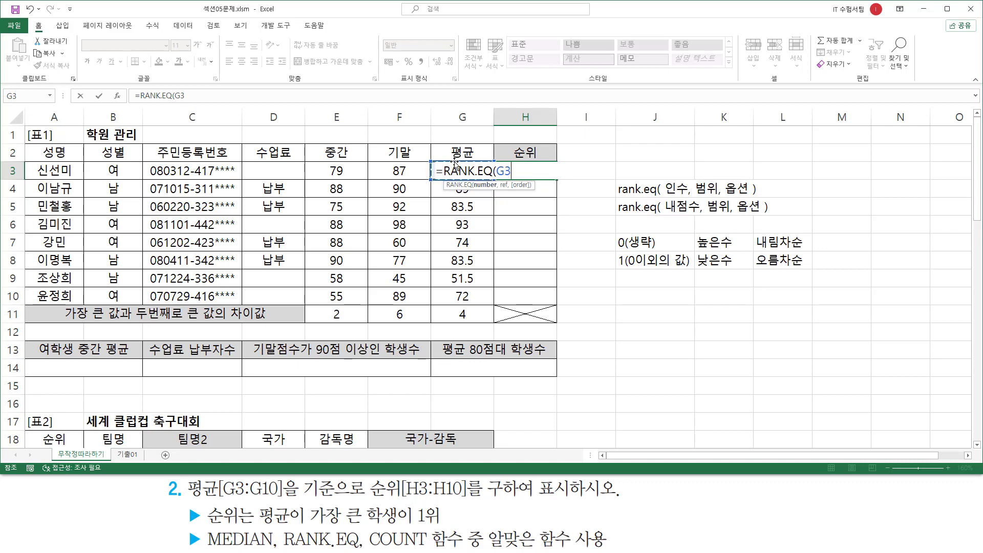
Complete the H3 formula as =RANK.EQ(G3,G3:G10), omitting the order option so the highest average ranks first.
type(",")
left_click_drag(443, 293, 441, 170)
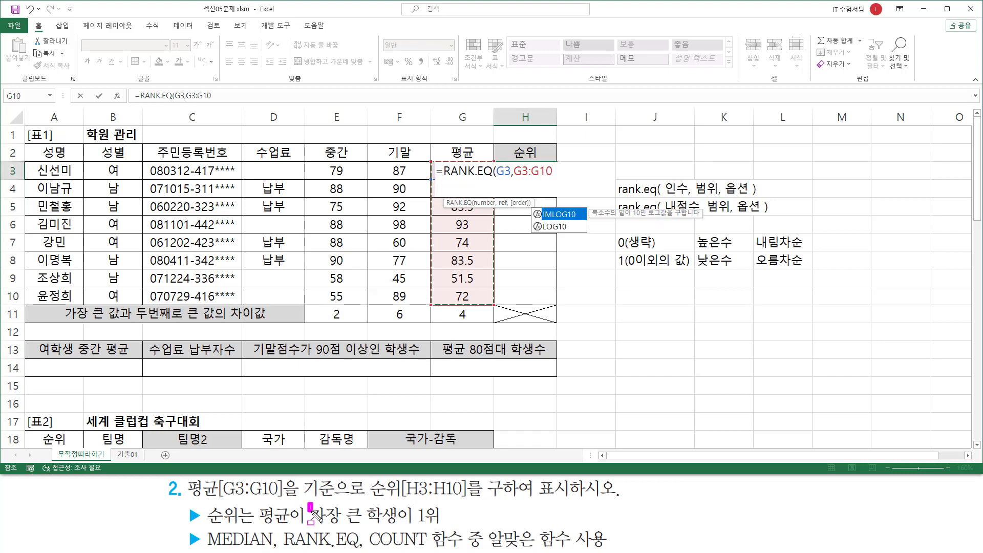
mouse_move(308, 503)
left_mouse_down()
mouse_move(407, 530)
mouse_move(439, 528)
left_mouse_up()
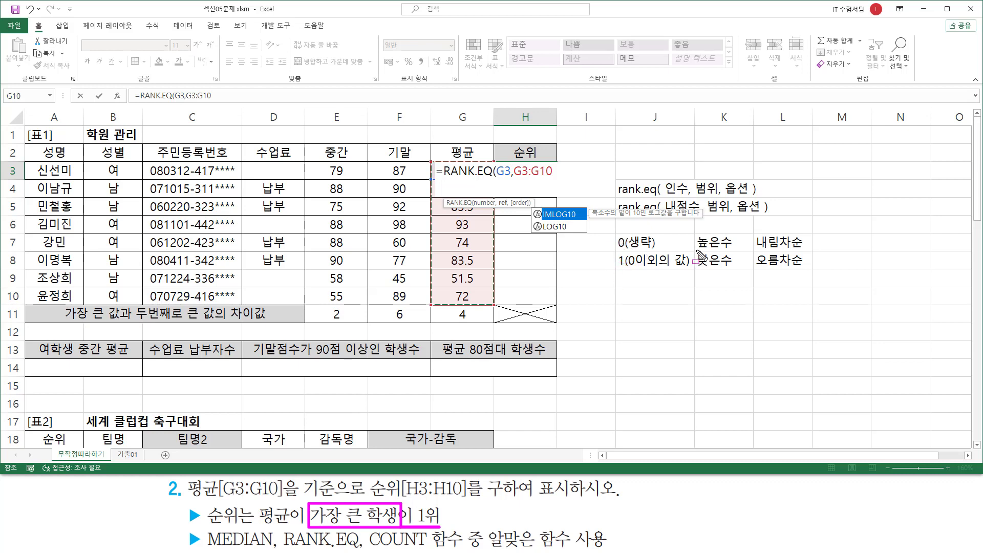
left_click_drag(698, 251, 733, 250)
left_click_drag(618, 251, 625, 251)
mouse_move(633, 235)
left_mouse_down()
mouse_move(627, 251)
mouse_move(654, 232)
mouse_move(657, 255)
left_mouse_up()
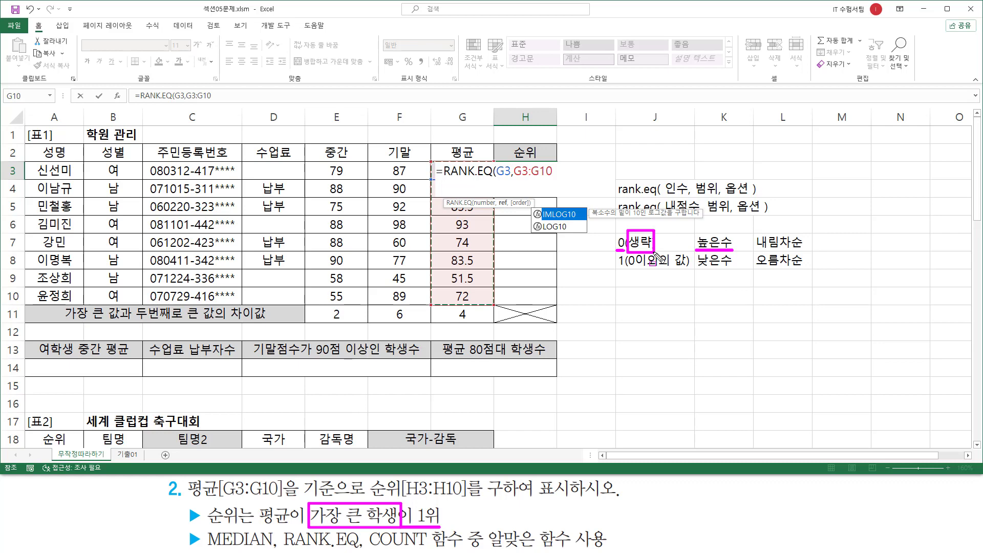
key("Escape")
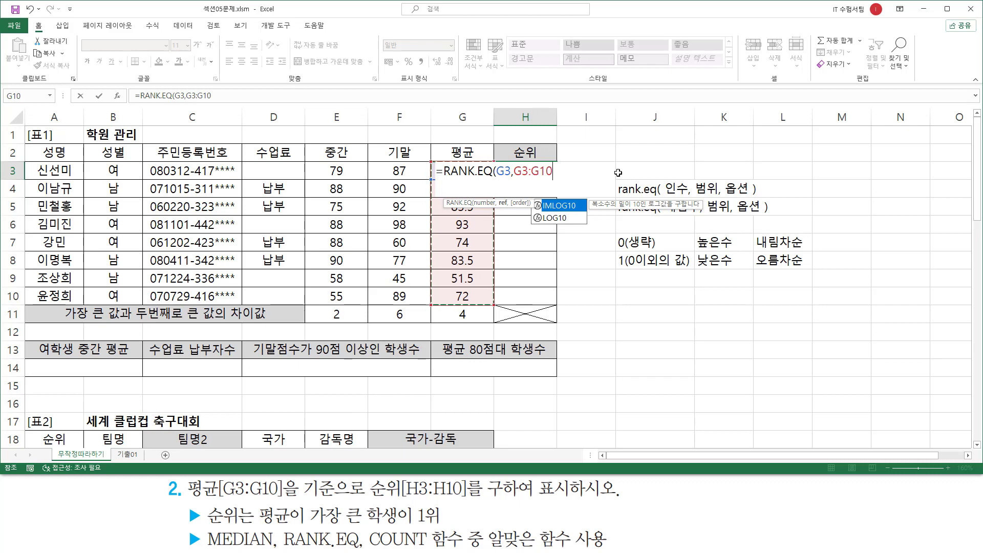
type(")")
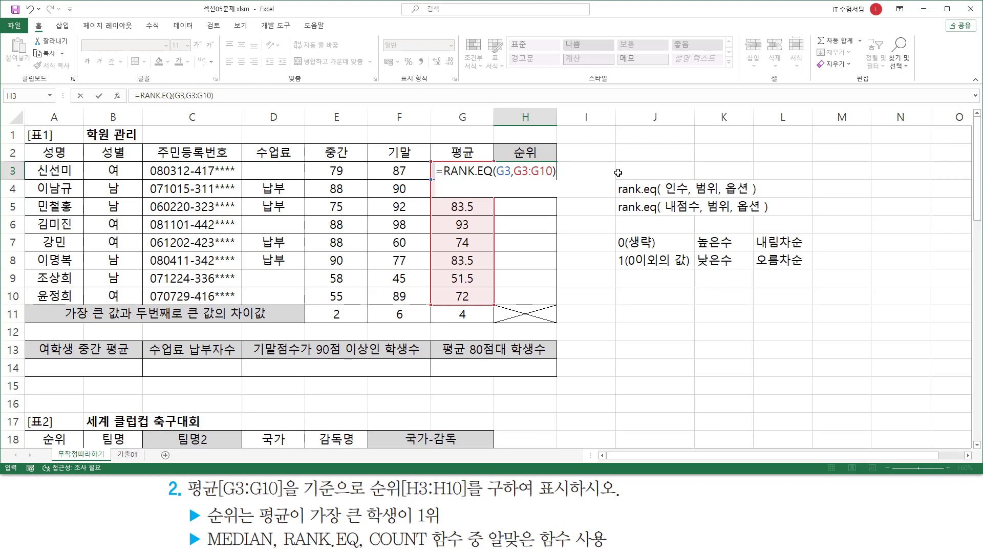
key("Return")
Check the rank in H3 by comparing the G3 average with the higher scores in the 평균 column.
left_click(535, 174)
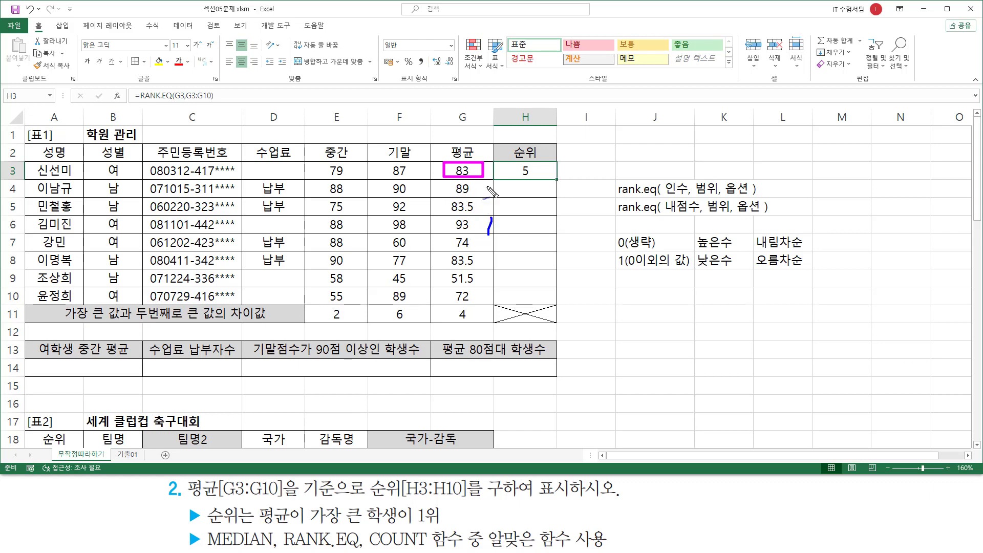
left_click_drag(488, 186, 505, 193)
left_click_drag(488, 199, 489, 211)
mouse_move(485, 253)
left_mouse_down()
mouse_move(495, 258)
mouse_move(487, 267)
left_mouse_up()
left_click_drag(473, 166, 484, 163)
left_click_drag(518, 177, 531, 176)
key("Escape")
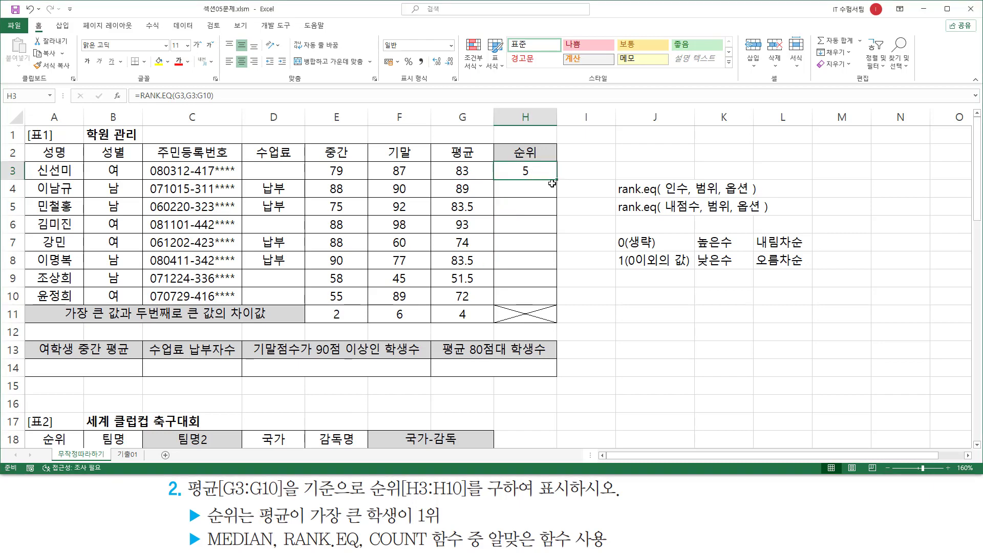
Fill the H3 ranking formula down through H10 and check the ranks against the 평균 scores.
left_click_drag(558, 181, 557, 301)
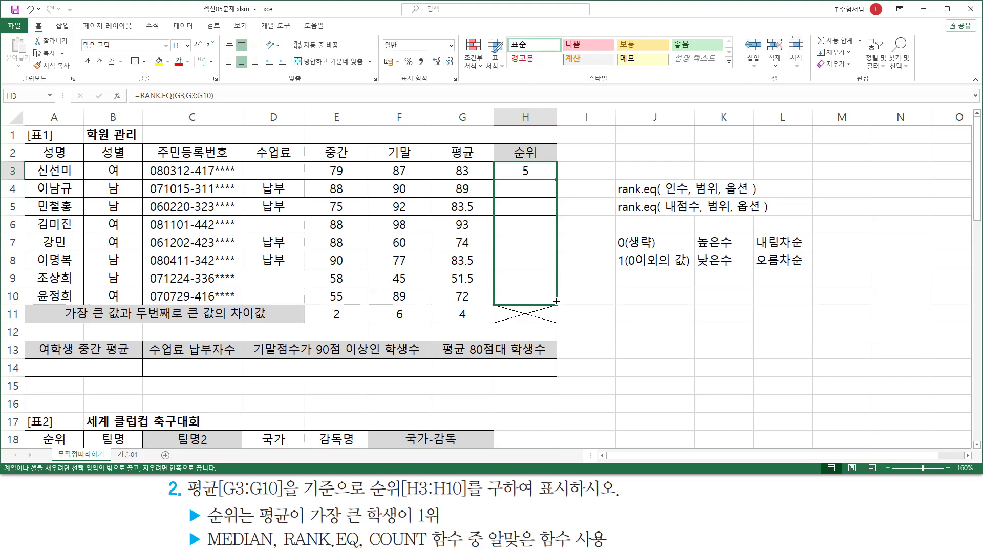
left_click_drag(557, 302, 562, 299)
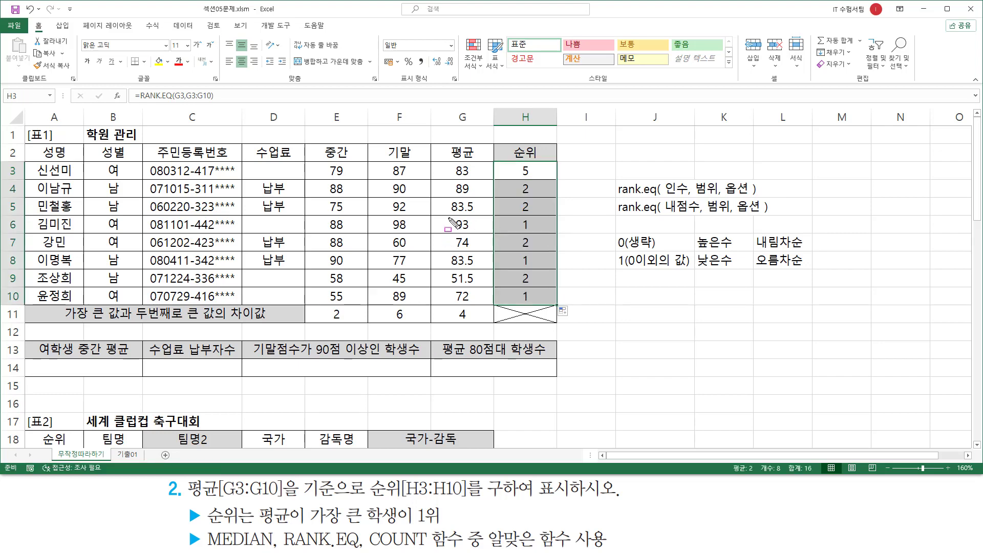
left_click_drag(449, 217, 544, 234)
left_click_drag(443, 251, 544, 269)
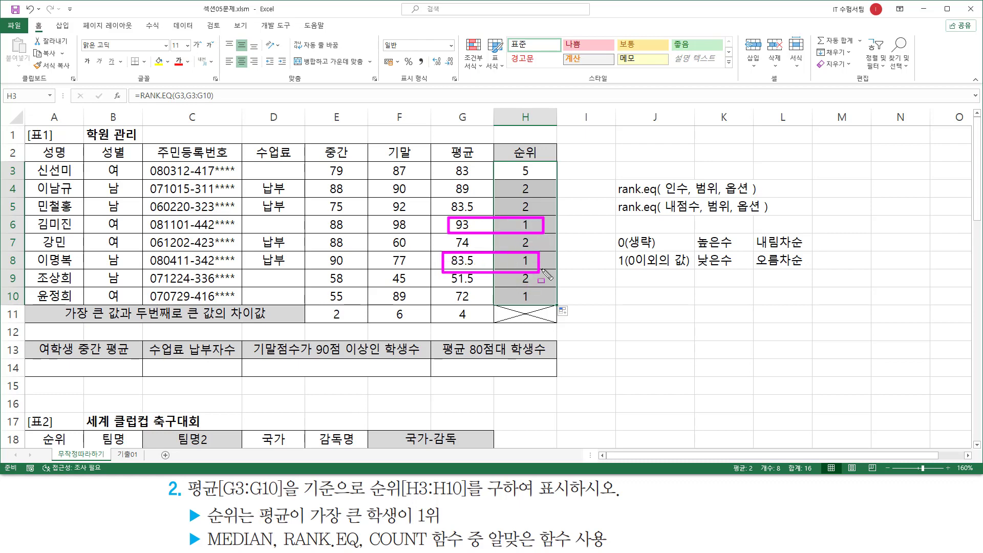
left_click_drag(451, 288, 547, 305)
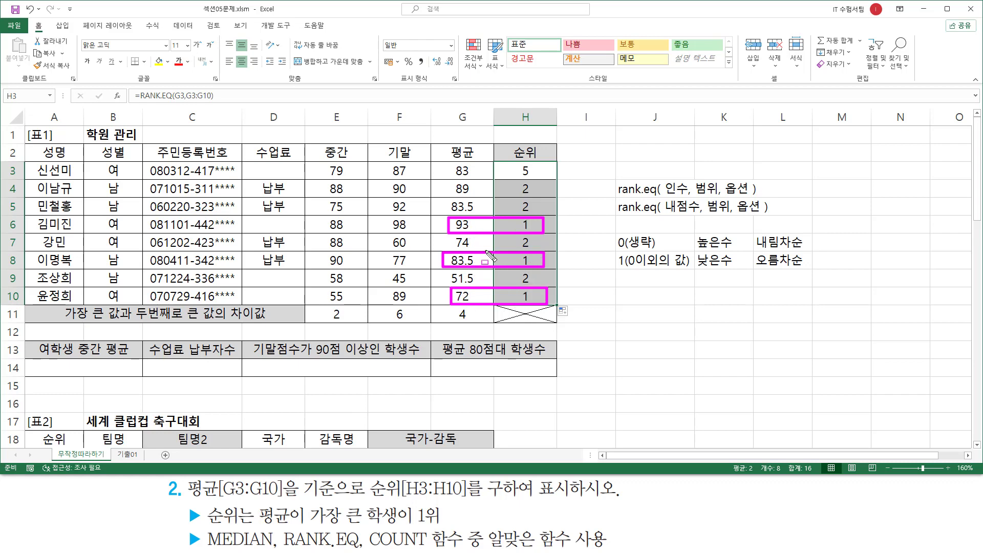
key("Escape")
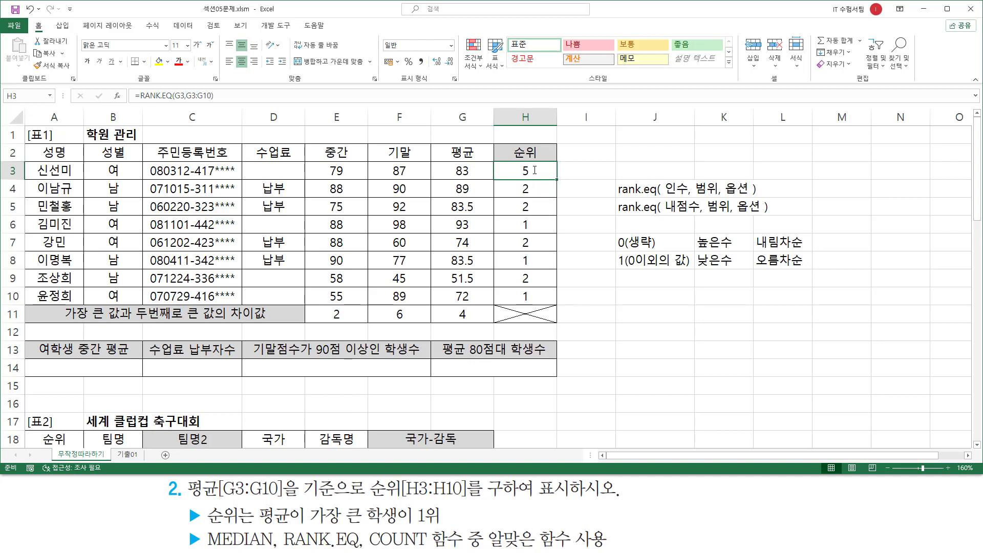
Inspect the references in the H3 formula and match the ranks in the first rows with their 평균 scores.
double_click(535, 170)
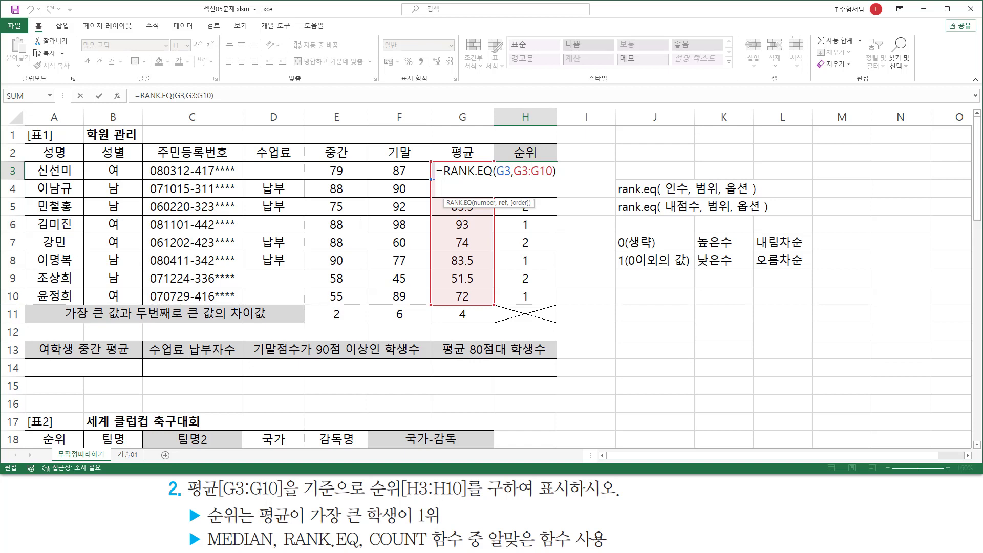
key("ctrl+Return")
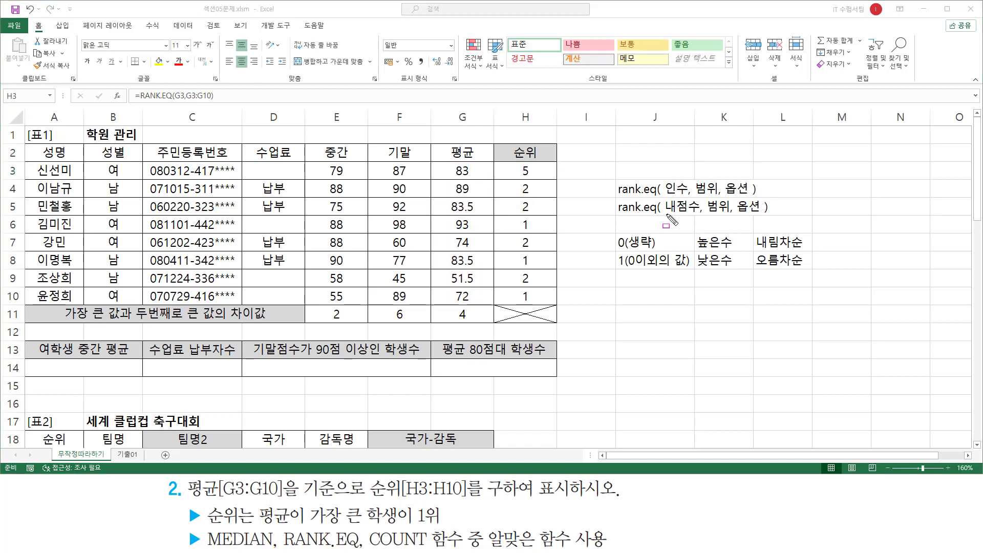
left_click_drag(668, 216, 699, 215)
left_click_drag(513, 165, 540, 178)
left_click_drag(453, 176, 540, 197)
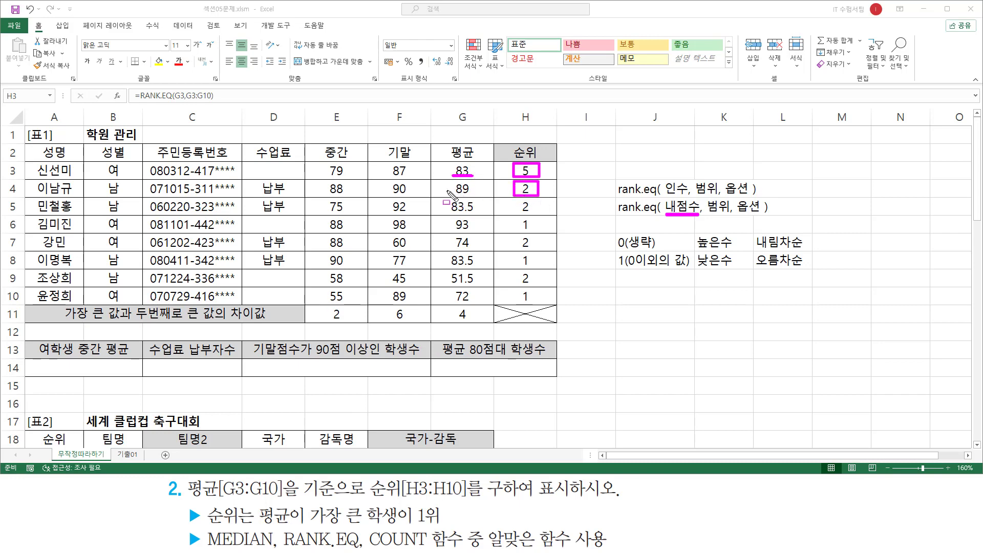
mouse_move(449, 195)
left_mouse_down()
mouse_move(513, 214)
mouse_move(539, 215)
mouse_move(539, 200)
left_mouse_up()
mouse_move(452, 212)
left_mouse_down()
mouse_move(539, 232)
mouse_move(515, 217)
left_mouse_up()
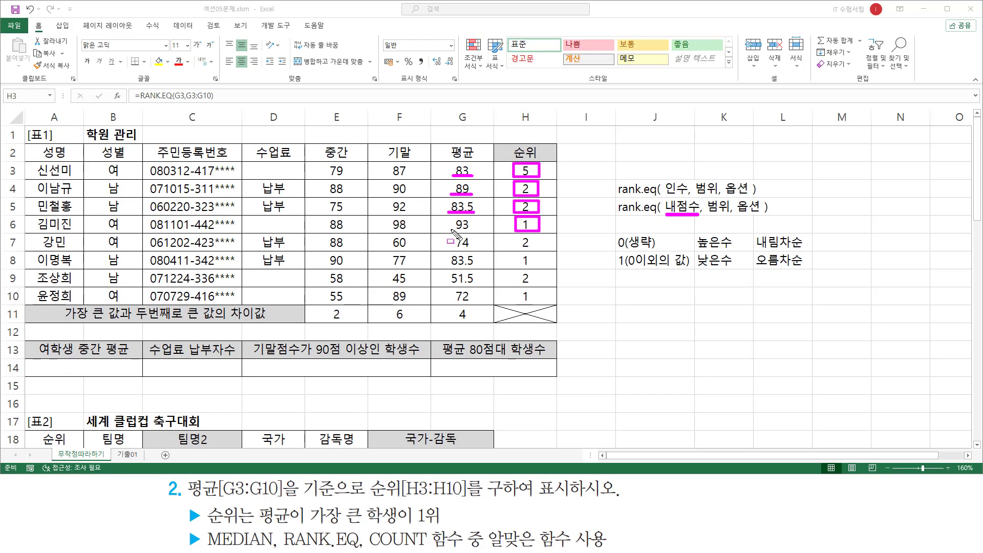
Examine how the 범위 argument should cover all 평균 scores G3:G10 for each rank in H3:H6.
left_click_drag(450, 229, 474, 229)
key("e")
mouse_move(705, 214)
left_mouse_down()
mouse_move(732, 214)
mouse_move(734, 198)
left_mouse_up()
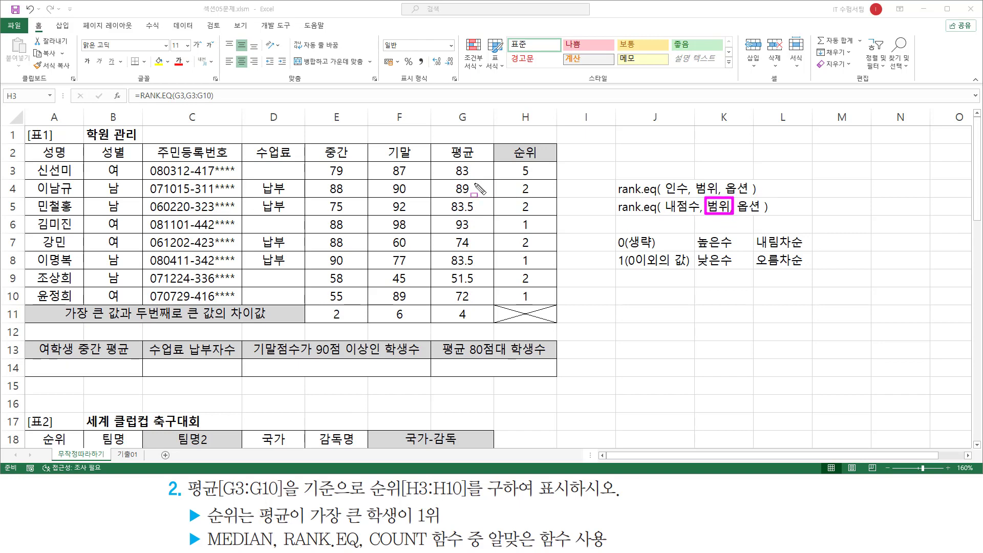
left_click_drag(512, 193, 518, 180)
left_click_drag(452, 175, 472, 175)
mouse_move(435, 161)
left_mouse_down()
mouse_move(460, 271)
mouse_move(481, 307)
mouse_move(491, 305)
left_mouse_up()
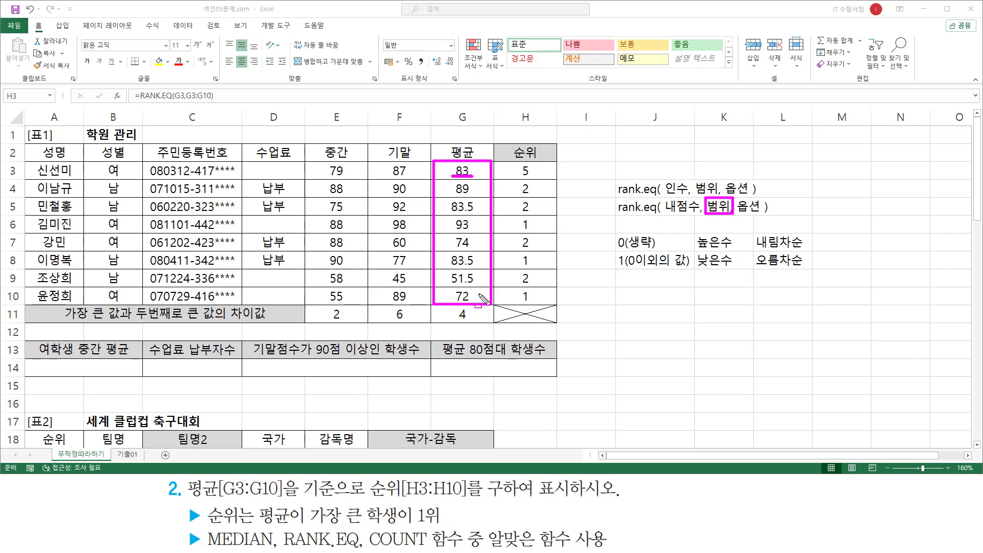
mouse_move(519, 163)
left_mouse_down()
mouse_move(520, 177)
mouse_move(534, 177)
mouse_move(519, 182)
mouse_move(518, 196)
mouse_move(534, 182)
mouse_move(533, 215)
mouse_move(518, 233)
mouse_move(535, 234)
mouse_move(535, 219)
left_mouse_up()
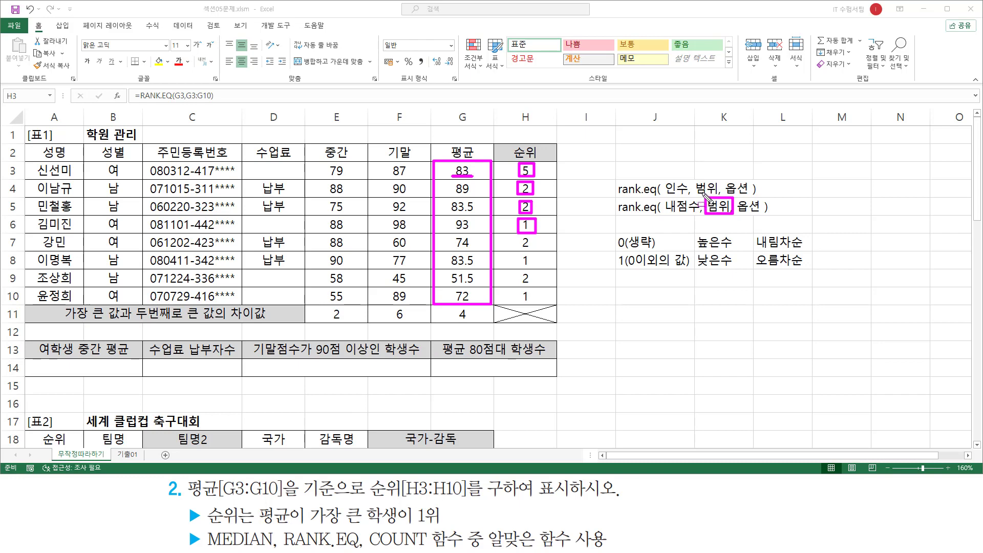
mouse_move(702, 193)
left_mouse_down()
mouse_move(701, 220)
mouse_move(736, 192)
mouse_move(735, 221)
left_mouse_up()
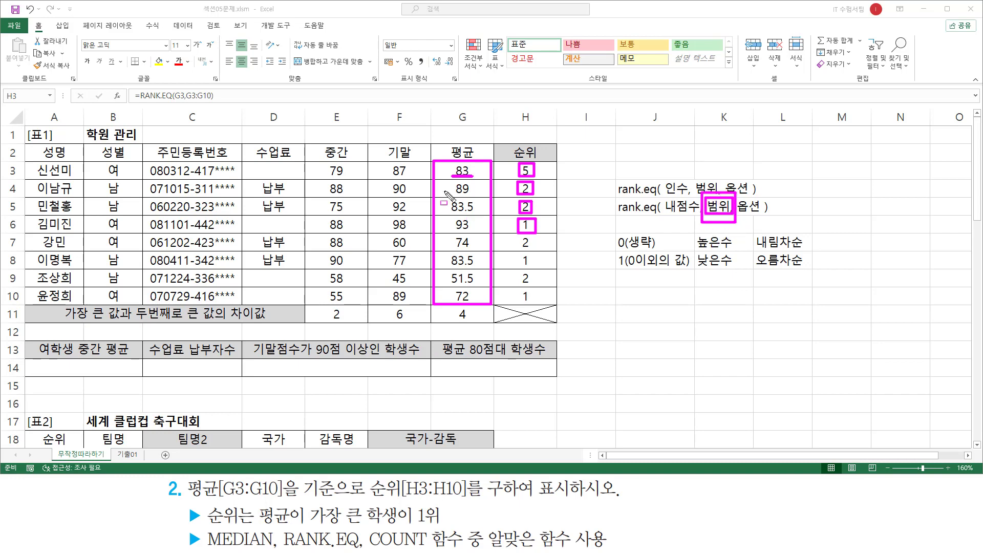
mouse_move(439, 165)
left_mouse_down()
mouse_move(437, 272)
mouse_move(486, 304)
left_mouse_up()
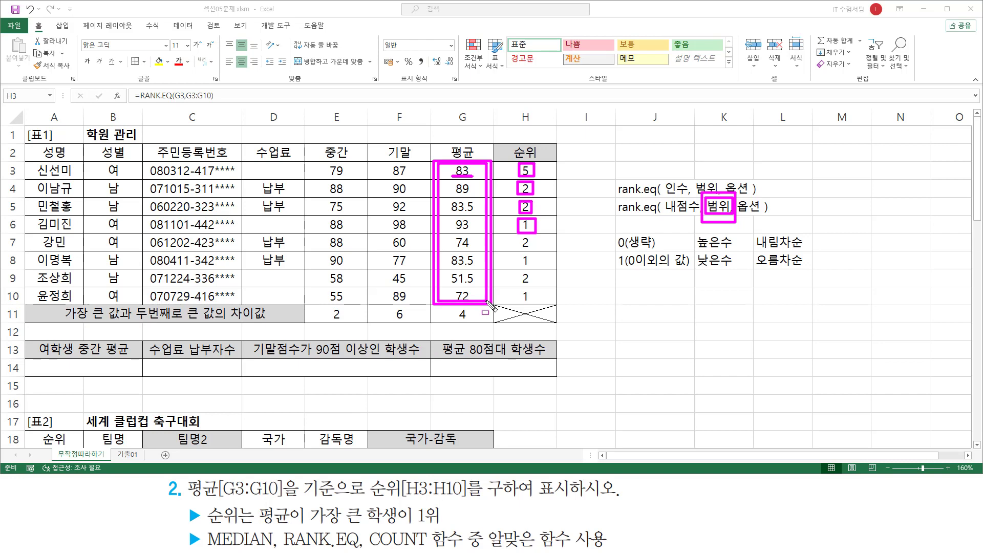
key("e")
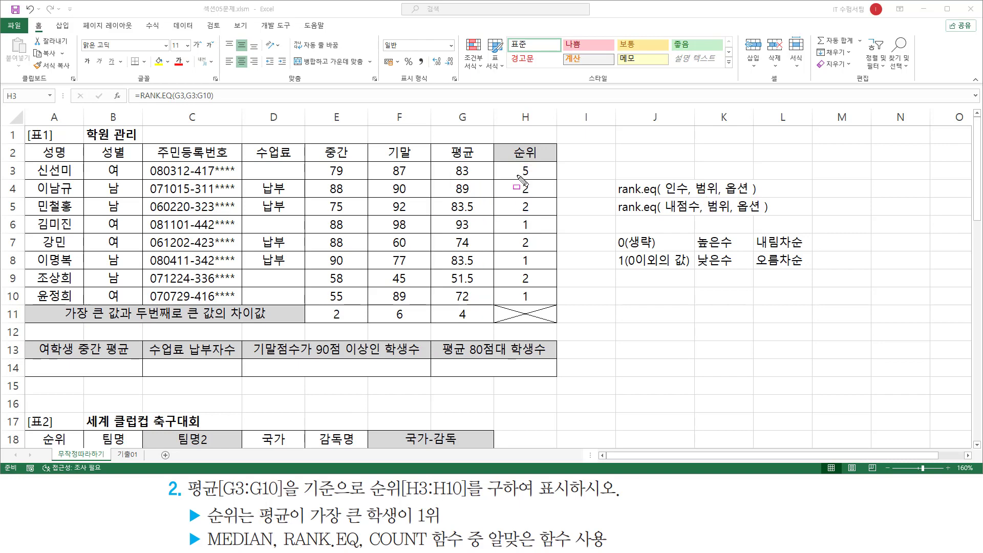
Compare the 평균 range needed for the ranks in H3, H4 and H5 with the 범위 argument in the syntax note.
left_click_drag(517, 176, 534, 176)
mouse_move(440, 162)
left_mouse_down()
mouse_move(440, 221)
mouse_move(466, 302)
mouse_move(487, 306)
left_mouse_up()
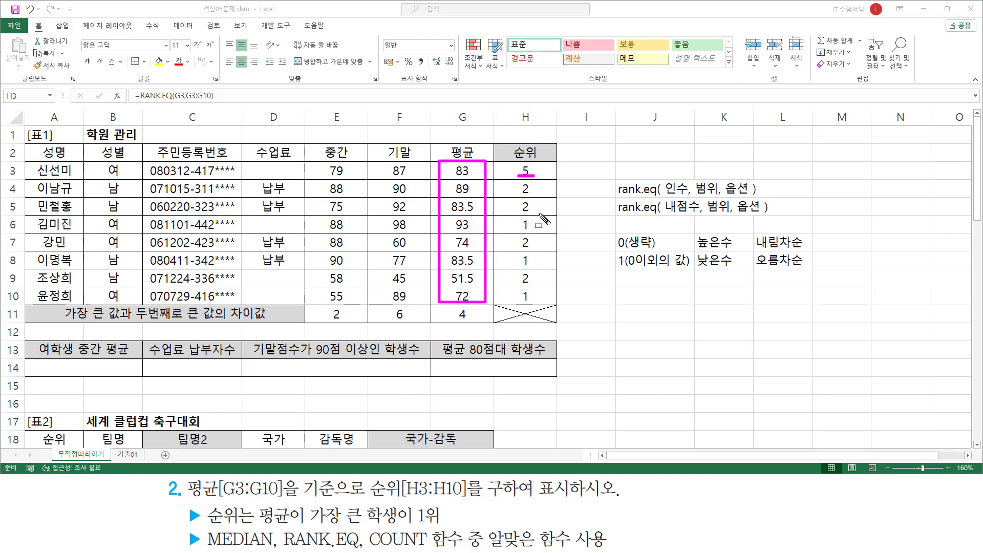
left_click_drag(518, 195, 535, 195)
mouse_move(471, 165)
left_mouse_down()
mouse_move(444, 174)
mouse_move(482, 302)
left_mouse_up()
left_click_drag(517, 211, 534, 212)
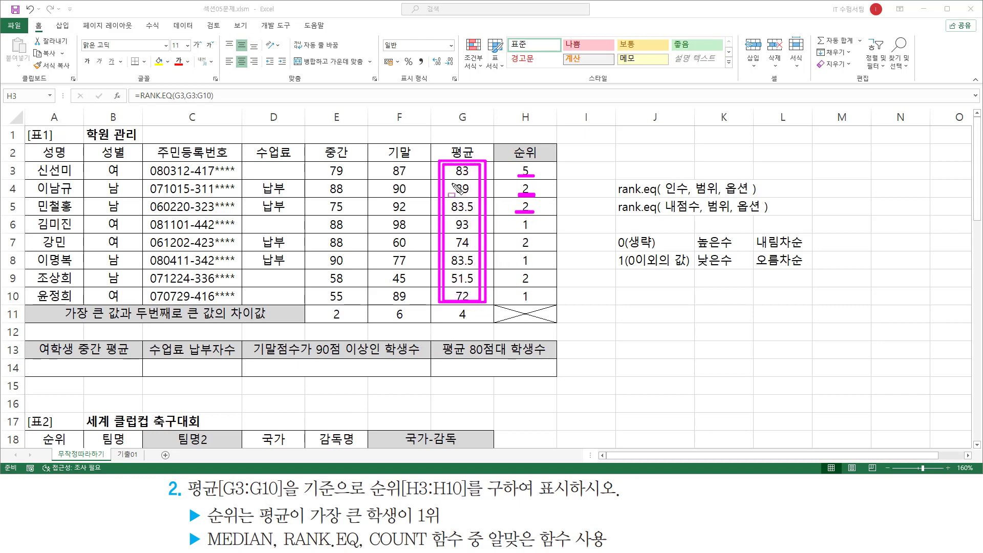
mouse_move(451, 166)
left_mouse_down()
mouse_move(477, 279)
mouse_move(451, 169)
left_mouse_up()
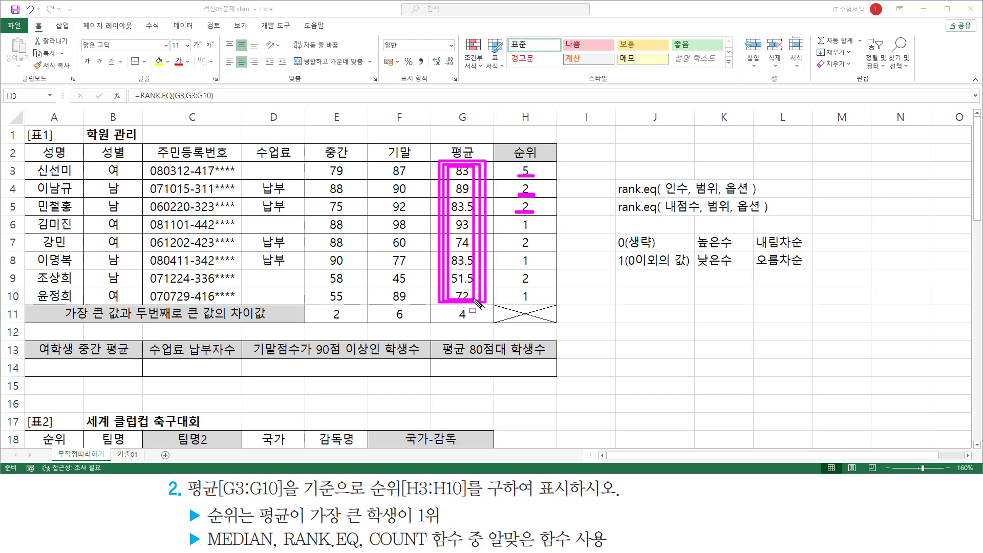
left_click_drag(448, 300, 466, 298)
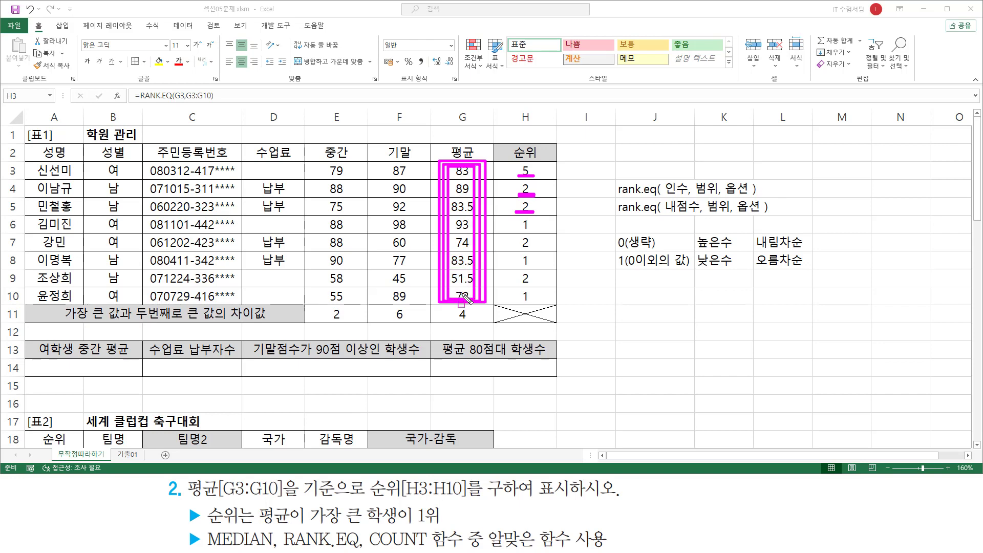
mouse_move(706, 196)
left_mouse_down()
mouse_move(707, 216)
mouse_move(734, 218)
left_mouse_up()
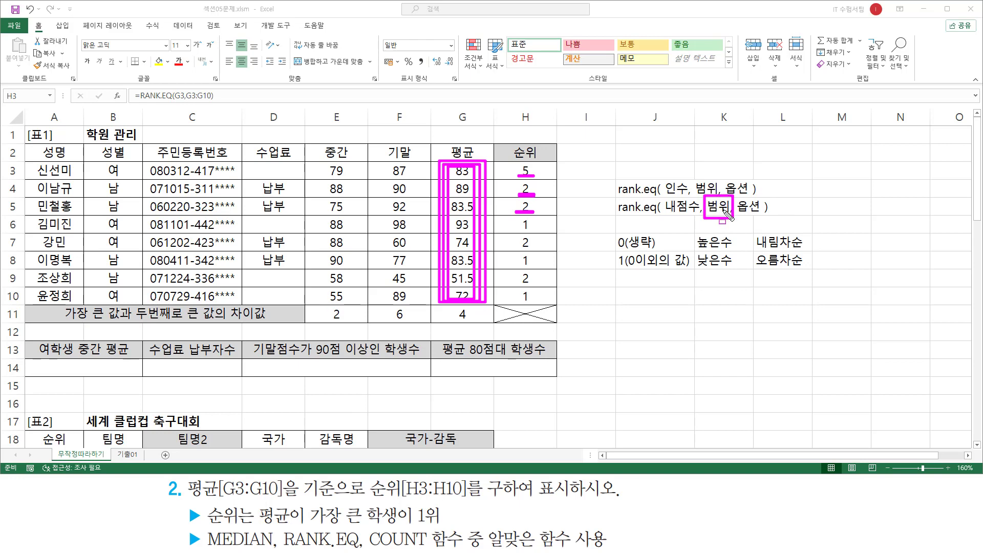
key("Escape")
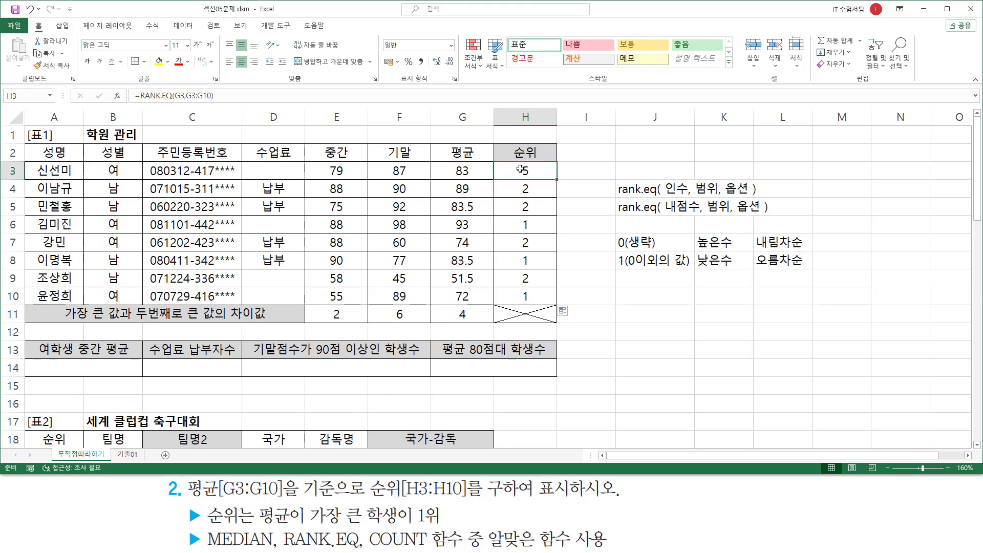
Make the H3 ranking range absolute as =RANK.EQ(G3,$G$3:$G$10) and fill the formula down through H10.
left_click_drag(506, 170, 548, 174)
key("Escape")
double_click(528, 170)
left_click_drag(520, 170, 549, 170)
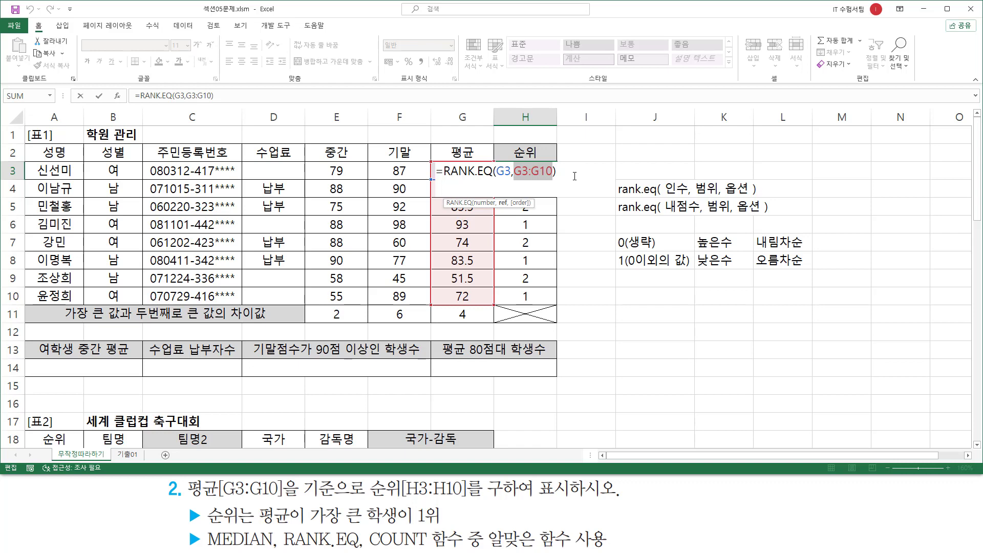
key("F4")
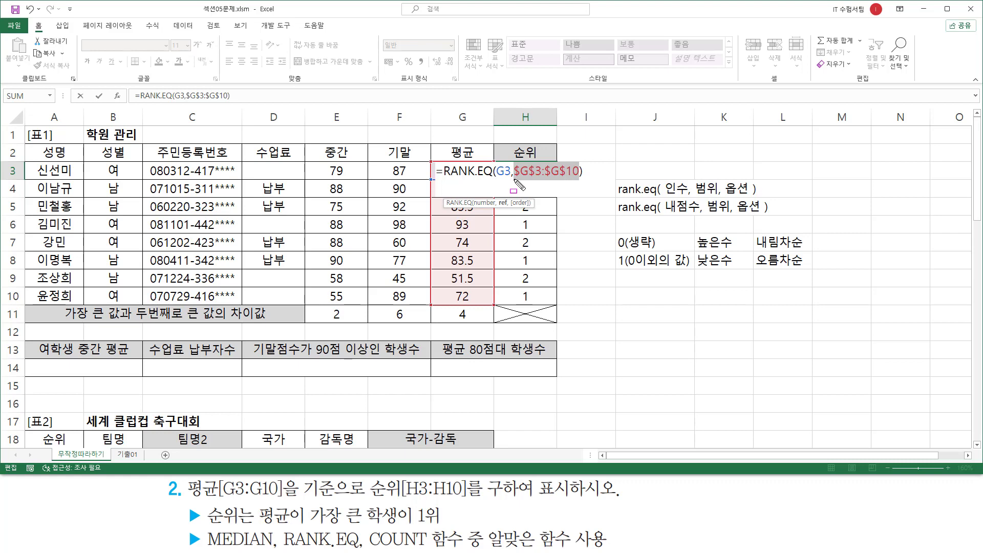
mouse_move(516, 180)
left_mouse_down()
mouse_move(582, 174)
mouse_move(580, 163)
left_mouse_up()
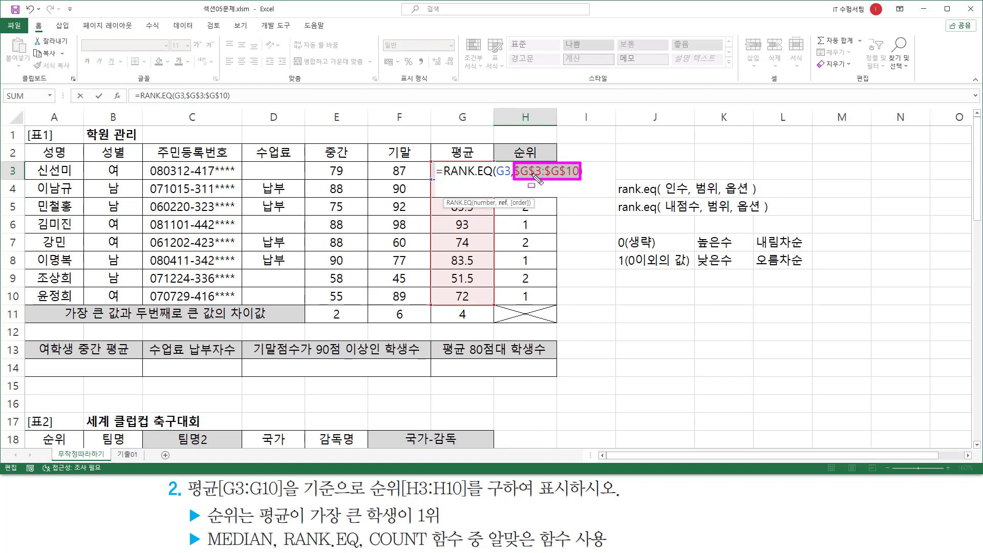
key("Escape")
left_click(559, 171)
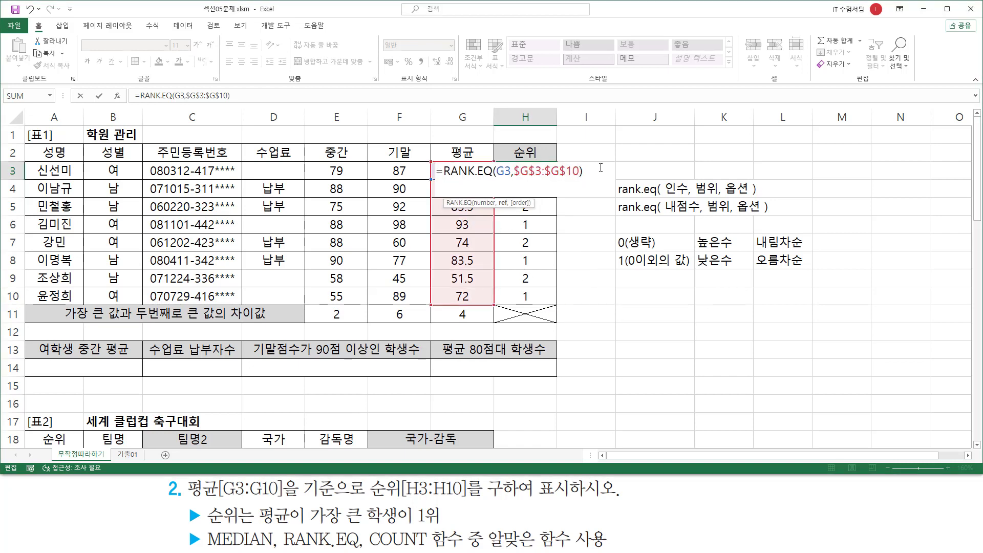
key("Return")
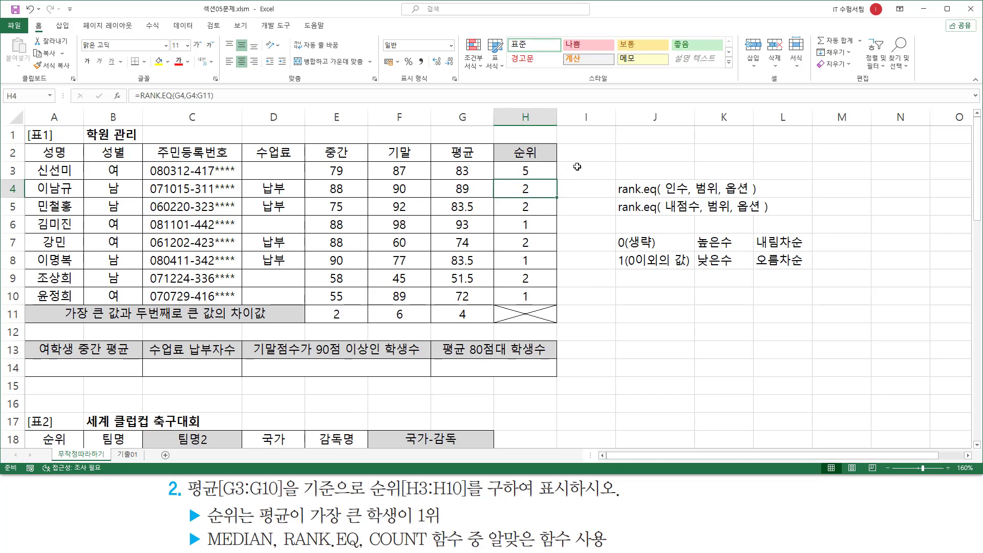
left_click(546, 170)
left_click_drag(557, 179, 560, 301)
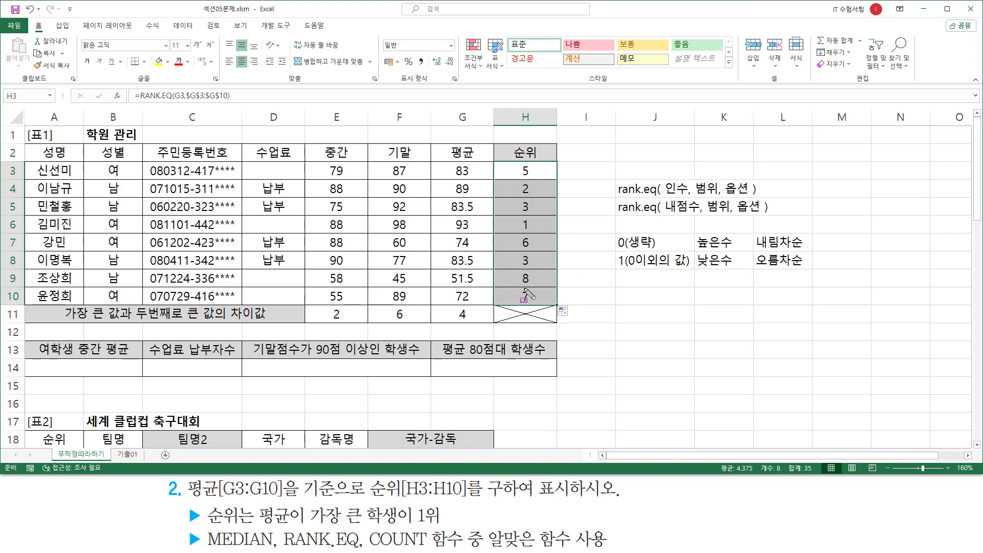
Enter the formula =RANK.EQ(G3,$G$3:$G$10) as a plain-text note in J10.
left_click(646, 295)
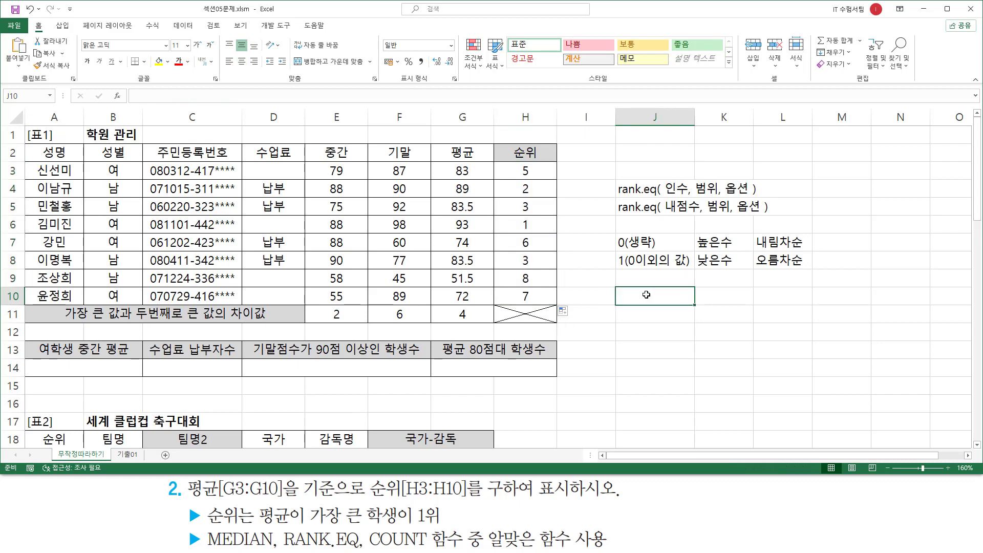
double_click(647, 295)
type("=RANK.EQ(G3,$G$3:$G$10)")
key("Return")
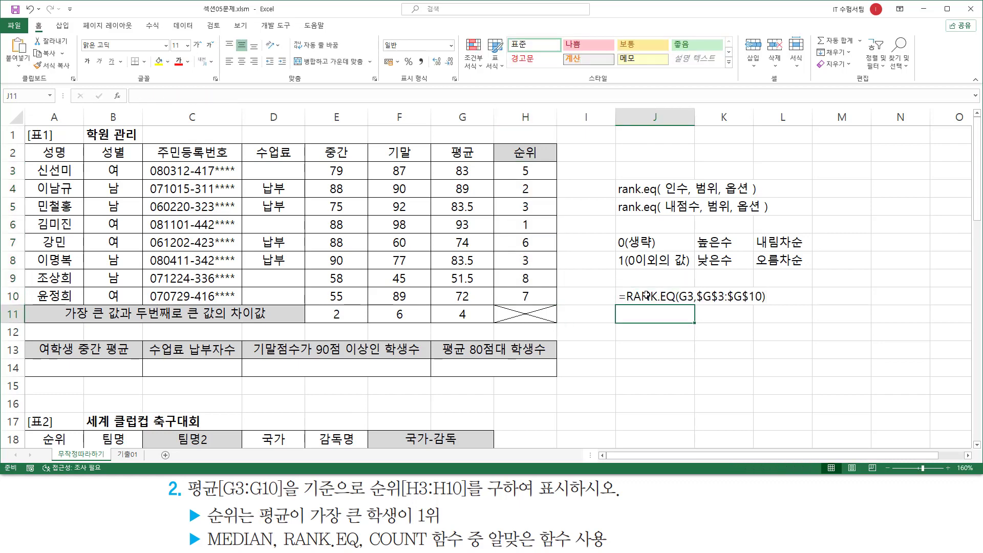
key("Down")
key("Down")
key("Down")
key("Down")
key("Down")
key("Down")
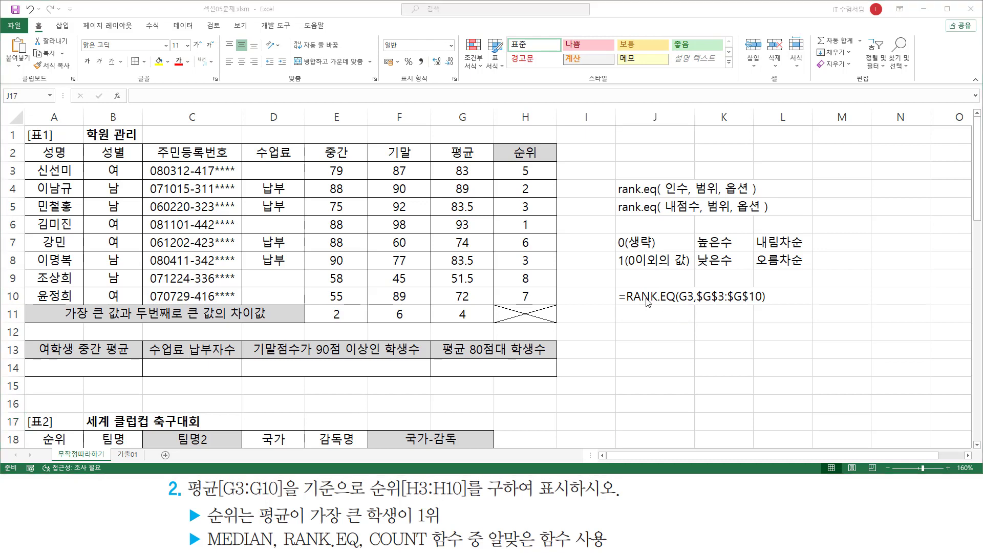
Add spaces around the G3 and $G$3:$G$10 arguments in the J10 formula note.
left_click(628, 295)
double_click(630, 296)
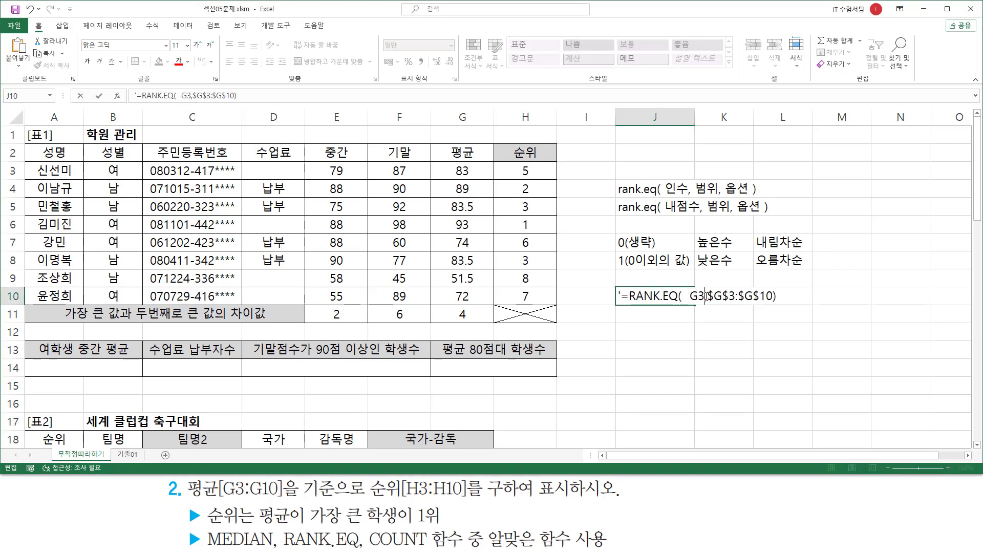
left_click(706, 296)
left_click(719, 297)
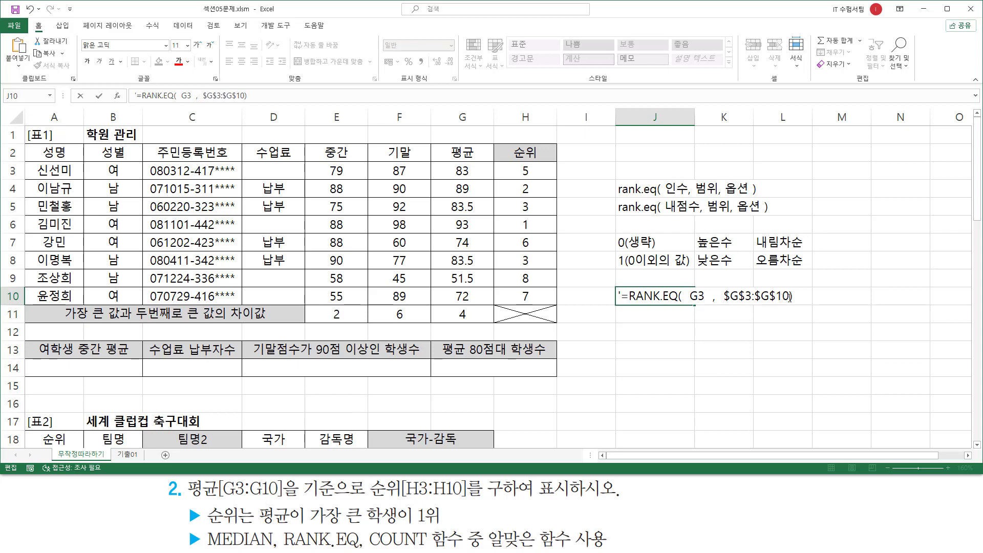
left_click(791, 297)
left_click(688, 326)
Match the G3 and $G$3:$G$10 arguments of the J10 note with the H3 rank and the 평균 scores.
left_click_drag(685, 304, 705, 304)
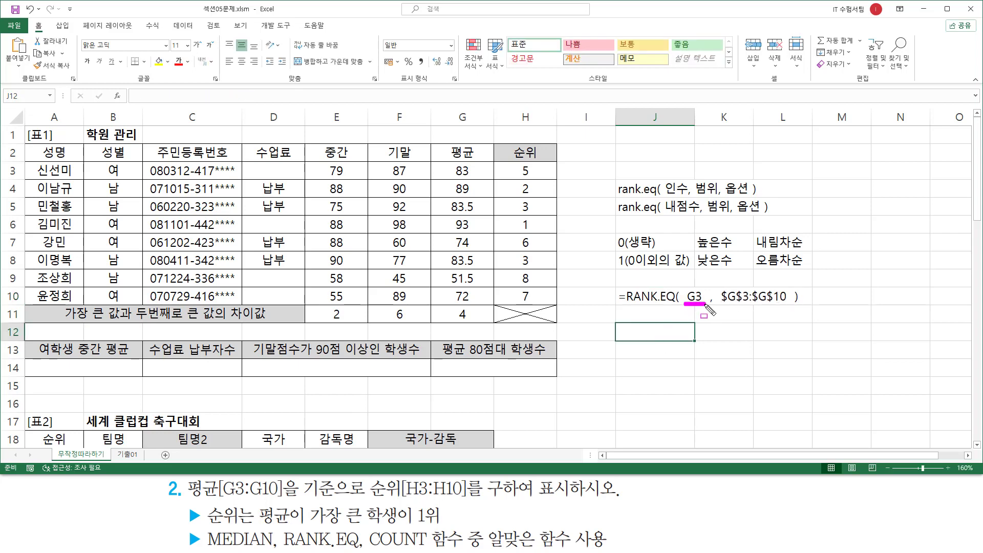
mouse_move(500, 163)
left_mouse_down()
mouse_move(516, 180)
mouse_move(554, 178)
left_mouse_up()
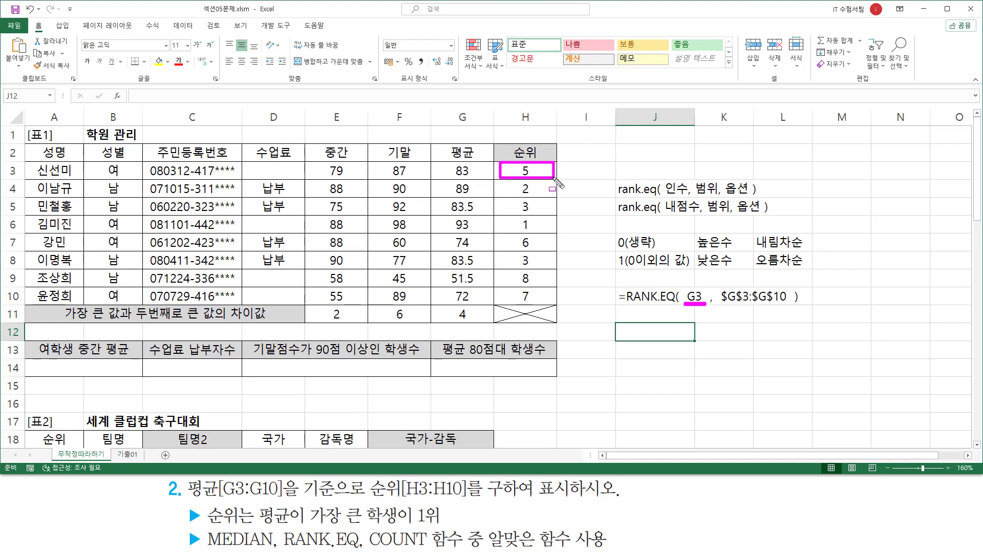
left_click_drag(447, 162, 477, 178)
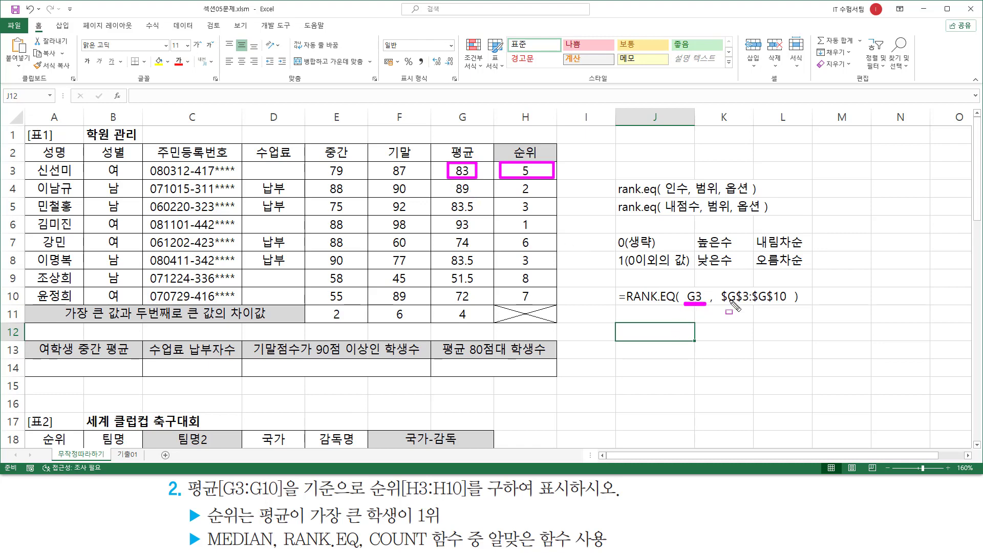
left_click_drag(720, 306, 792, 305)
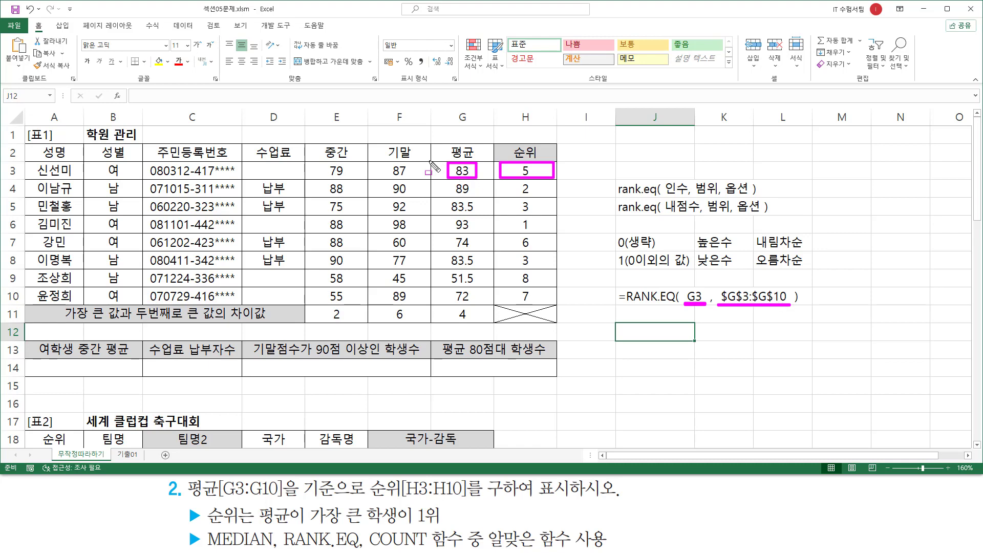
mouse_move(430, 163)
left_mouse_down()
mouse_move(486, 174)
mouse_move(505, 197)
mouse_move(495, 321)
mouse_move(495, 304)
left_mouse_up()
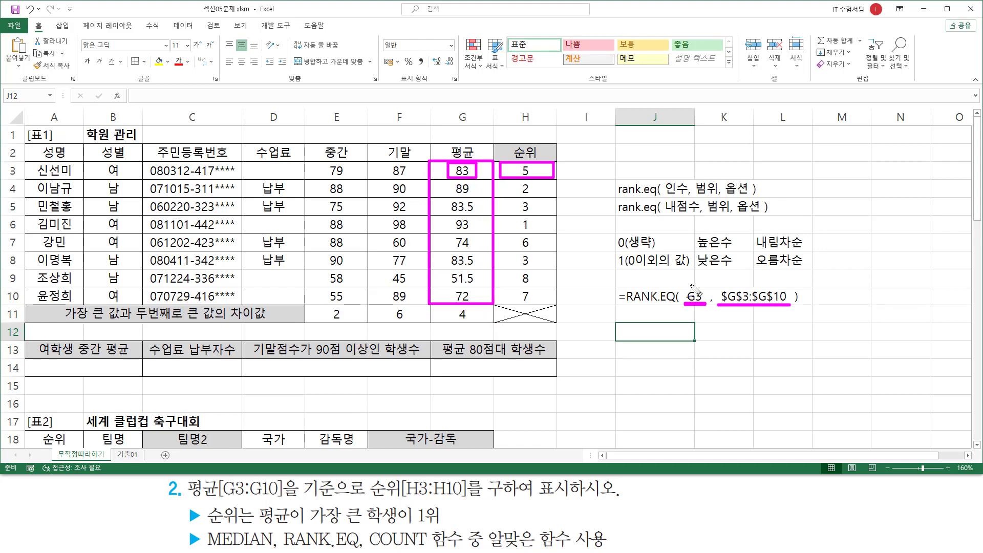
mouse_move(695, 288)
left_mouse_down()
mouse_move(702, 276)
mouse_move(703, 298)
mouse_move(773, 272)
left_mouse_up()
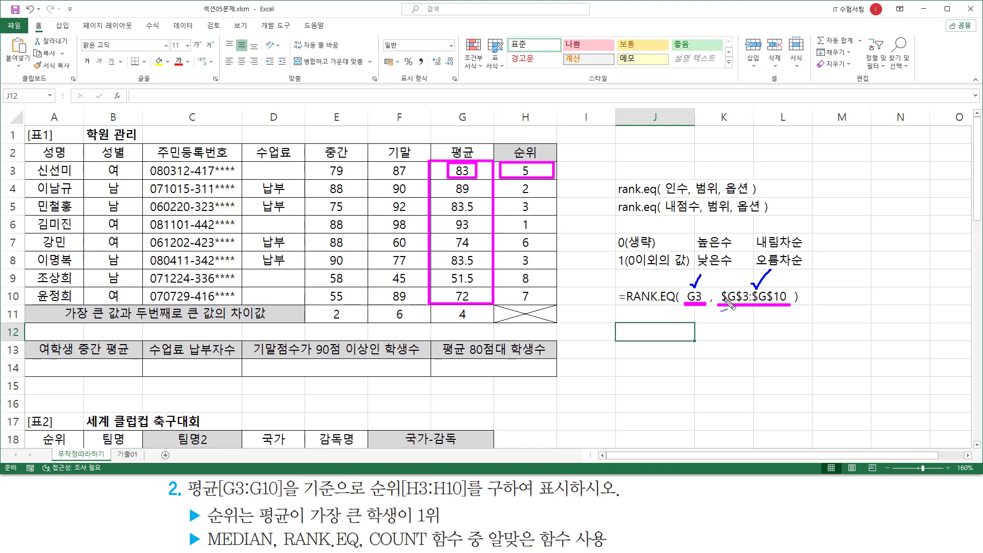
key("ctrl+z")
left_click_drag(713, 332, 719, 330)
key("Escape")
Add a $ after 범위 in the RANK.EQ syntax notes in J5 and J4.
left_click(655, 296)
double_click(642, 206)
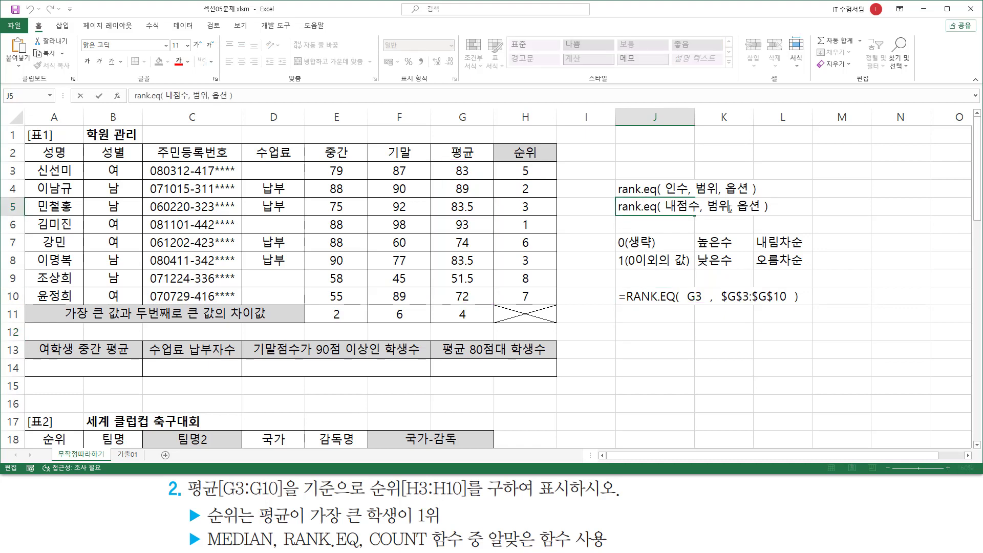
left_click_drag(708, 207, 731, 207)
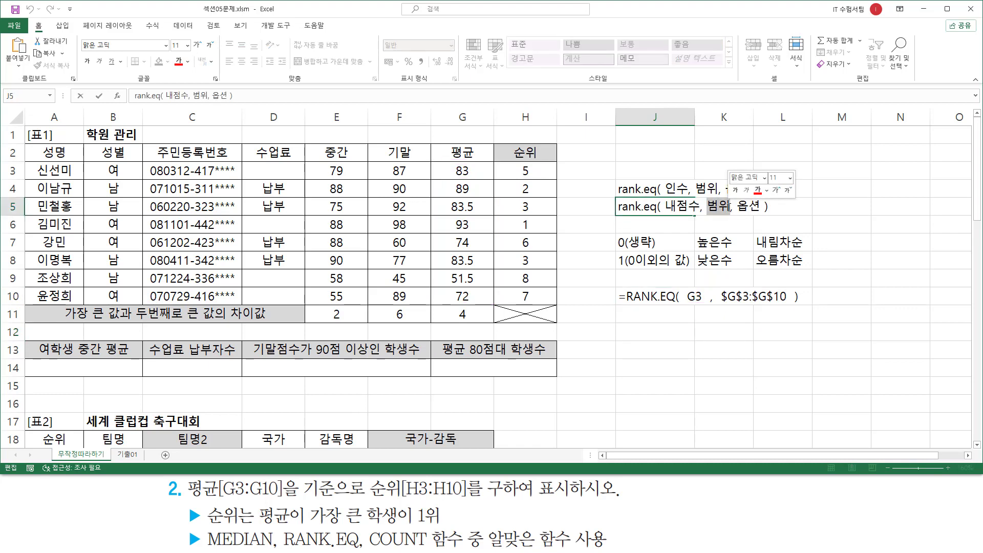
left_click(733, 215)
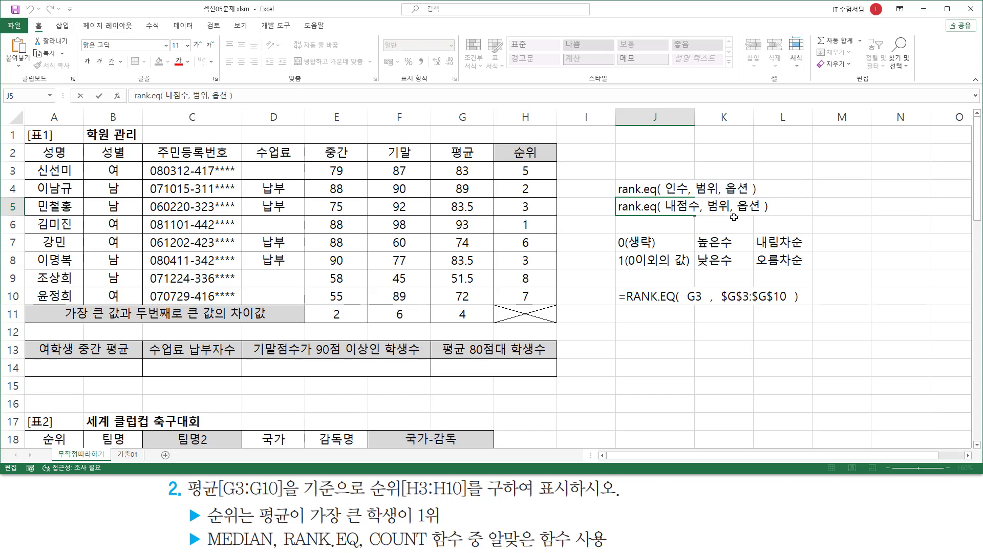
type("$")
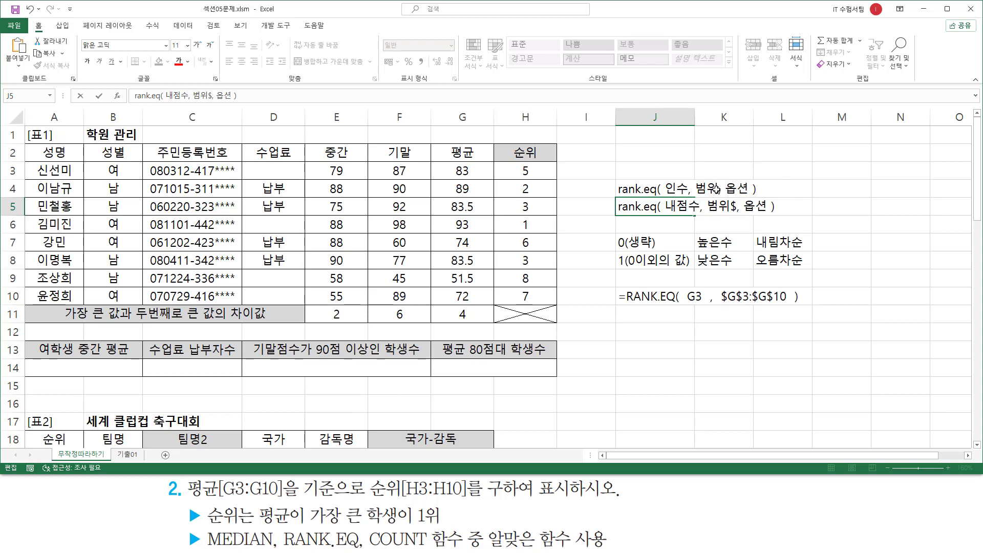
left_click(645, 187)
double_click(645, 188)
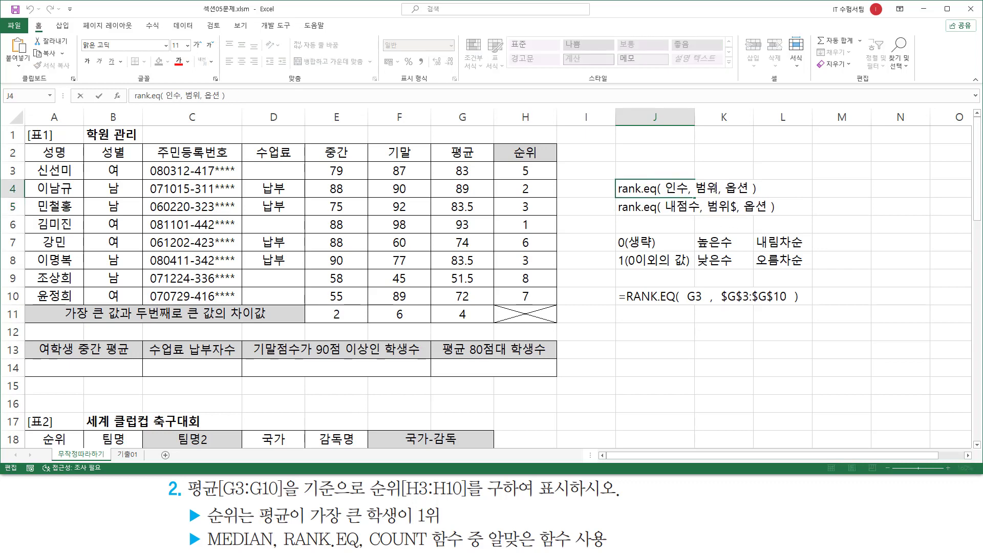
type("$")
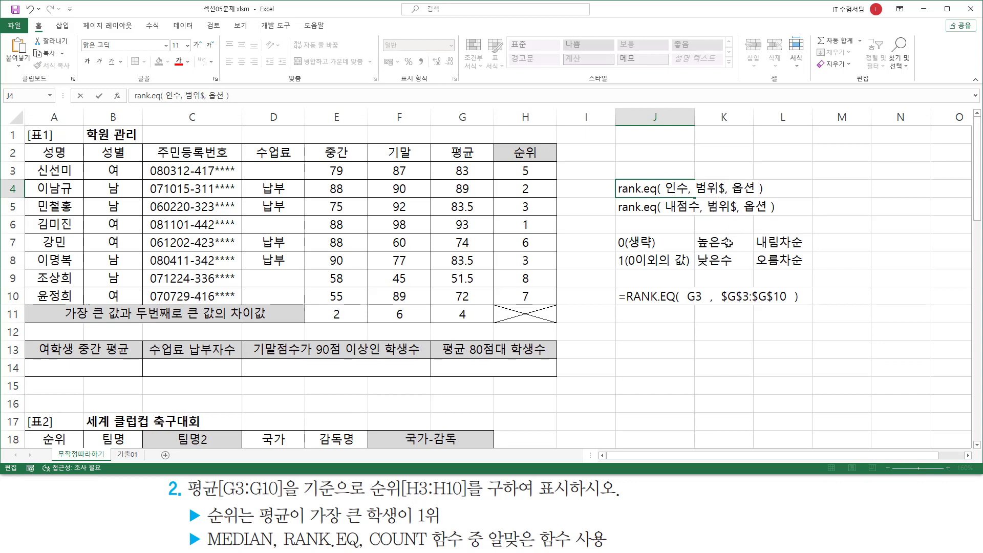
Review the H3:H10 ranks together with the absolute 범위$ argument in the J4 and J5 syntax notes.
left_click(680, 339)
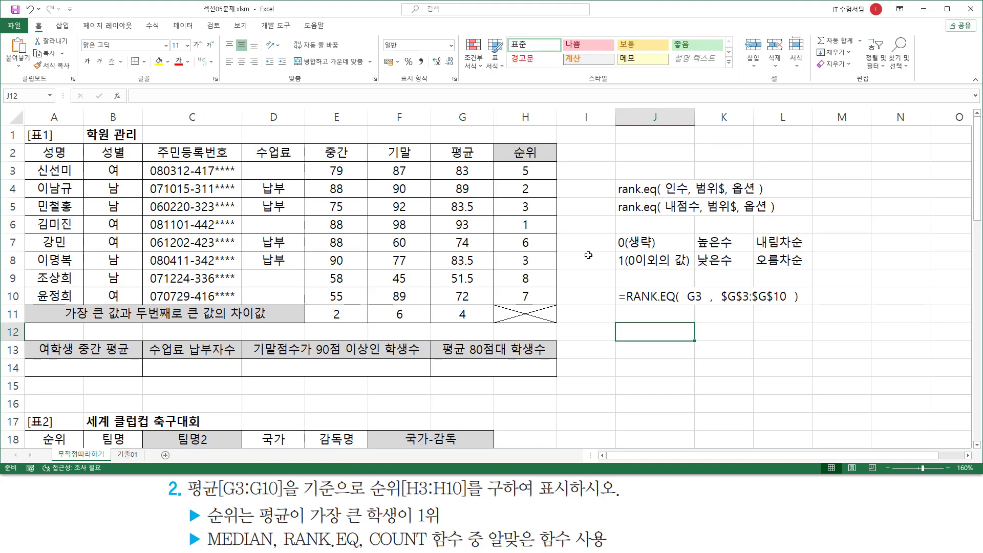
mouse_move(507, 163)
left_mouse_down()
mouse_move(518, 253)
mouse_move(551, 307)
left_mouse_up()
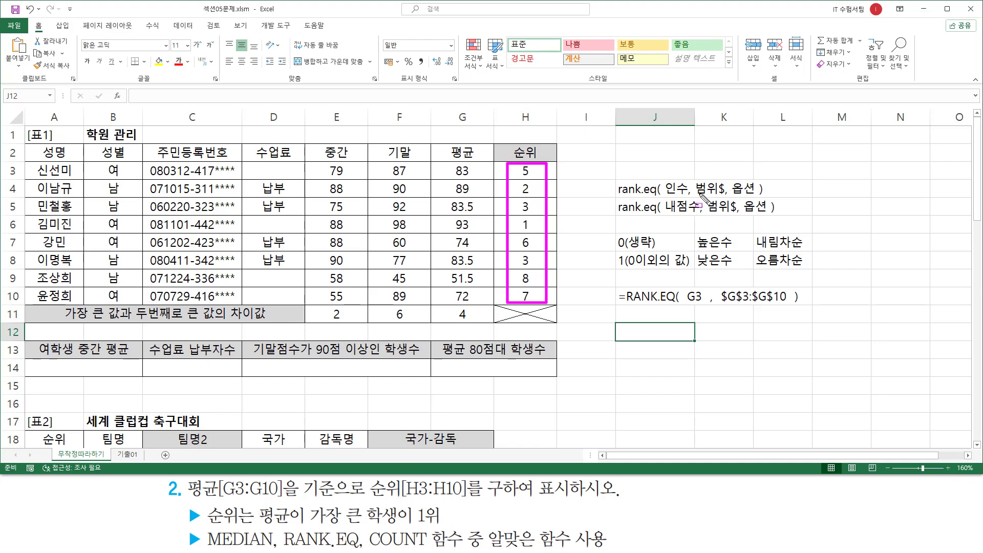
mouse_move(696, 195)
left_mouse_down()
mouse_move(731, 196)
mouse_move(741, 215)
left_mouse_up()
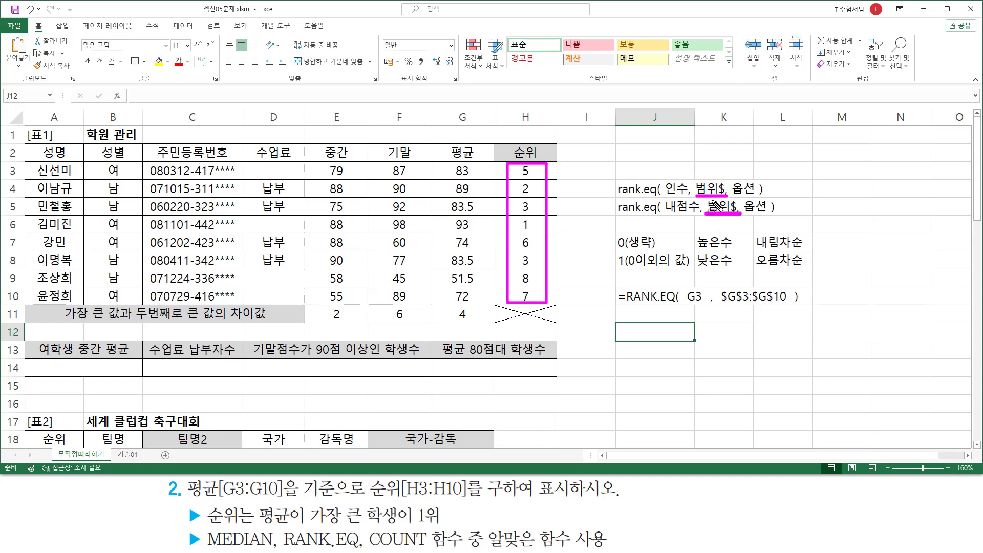
key("Escape")
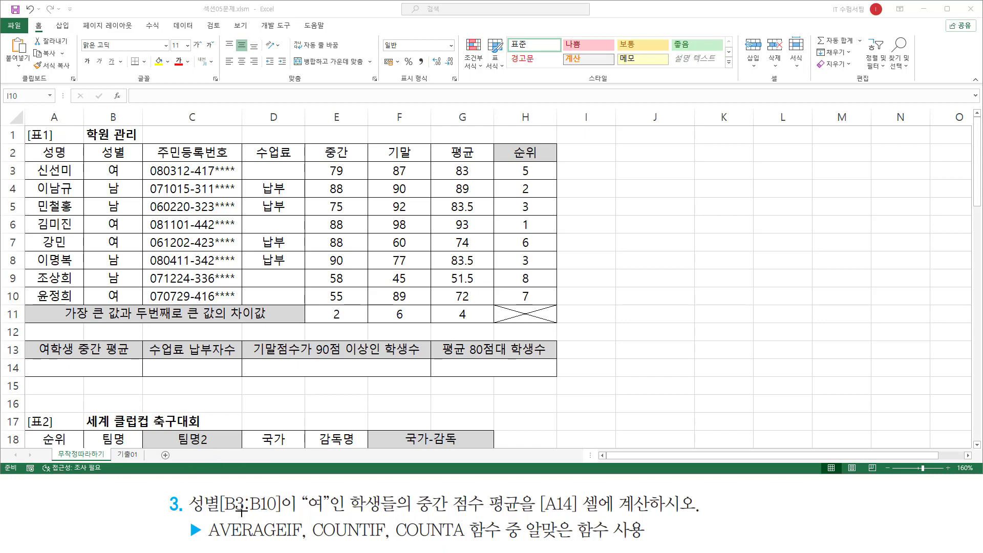
Examine task 3: the "여" condition on 성별 B3:B10, the 중간 scores, result cell A14, and the candidate functions AVERAGEIF, COUNTIF and COUNTA.
mouse_move(184, 489)
left_mouse_down()
mouse_move(205, 515)
mouse_move(283, 514)
left_mouse_up()
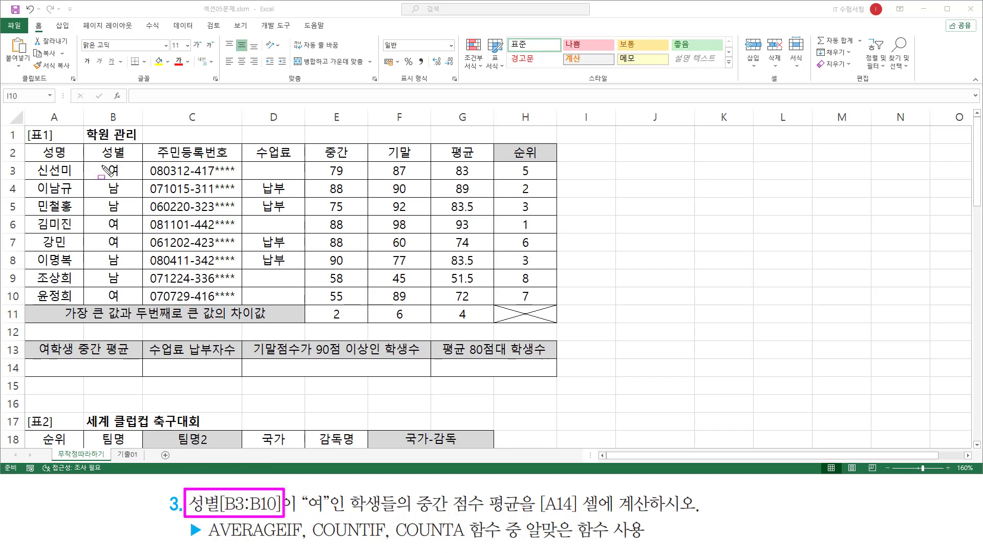
mouse_move(102, 163)
left_mouse_down()
mouse_move(102, 223)
mouse_move(129, 305)
left_mouse_up()
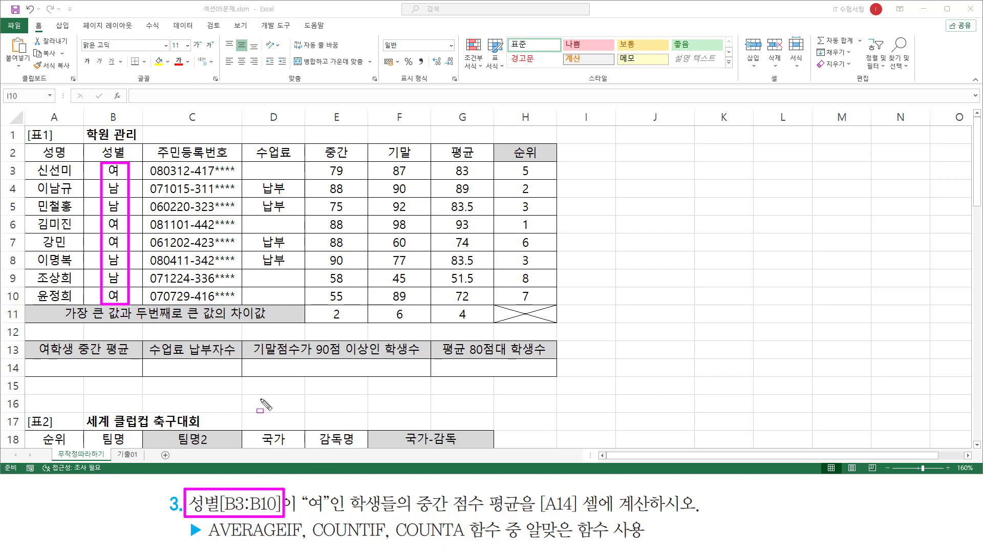
left_click_drag(302, 514, 329, 514)
left_click_drag(418, 515, 698, 523)
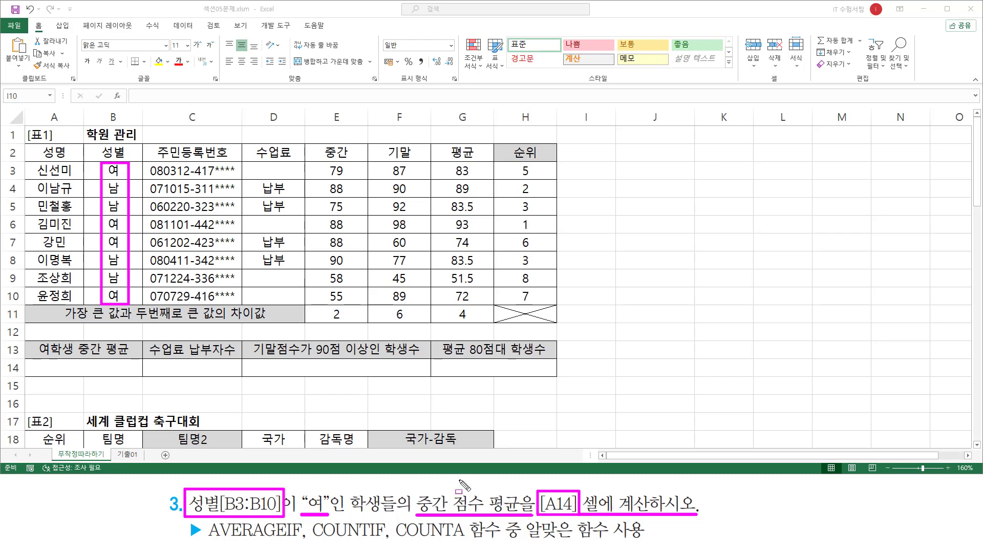
mouse_move(320, 164)
left_mouse_down()
mouse_move(321, 259)
mouse_move(359, 306)
left_mouse_up()
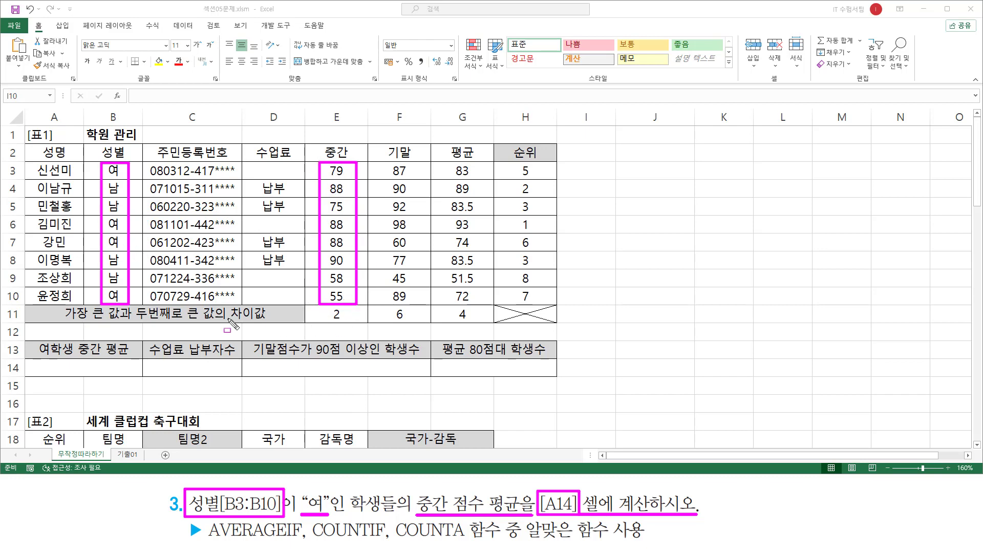
left_click_drag(28, 361, 139, 376)
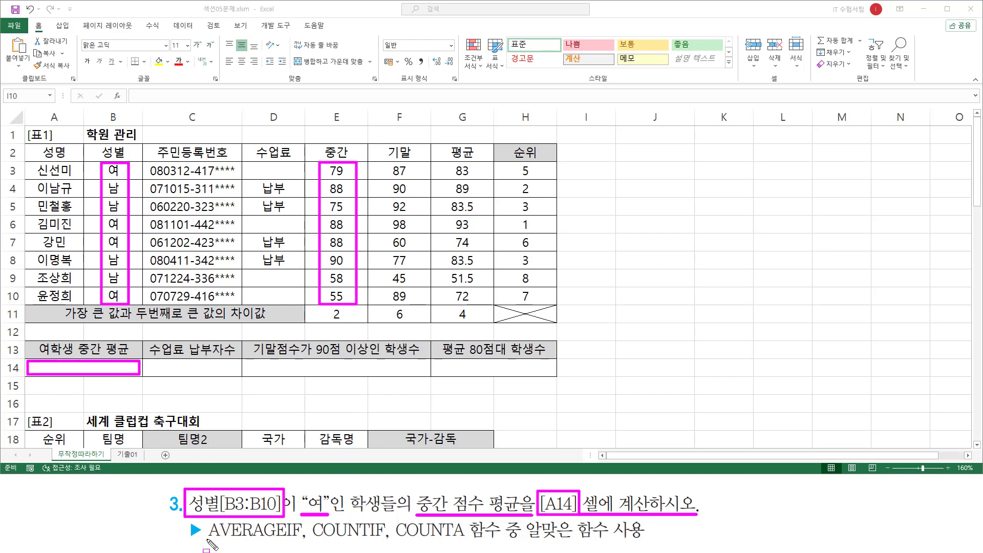
left_click_drag(206, 542, 642, 542)
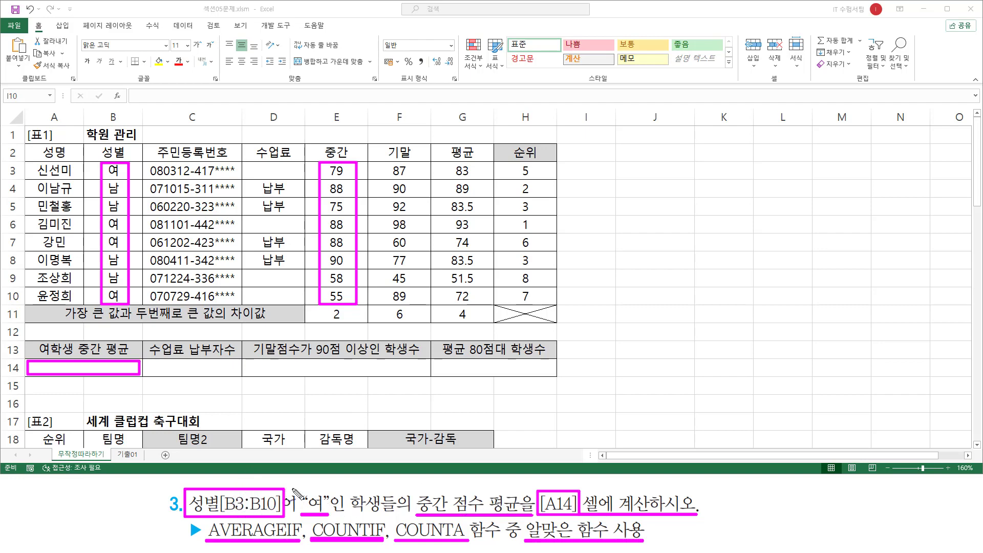
left_click_drag(290, 486, 310, 478)
mouse_move(427, 487)
left_mouse_down()
mouse_move(507, 496)
mouse_move(521, 484)
left_mouse_up()
left_click_drag(204, 523, 211, 518)
key("Escape")
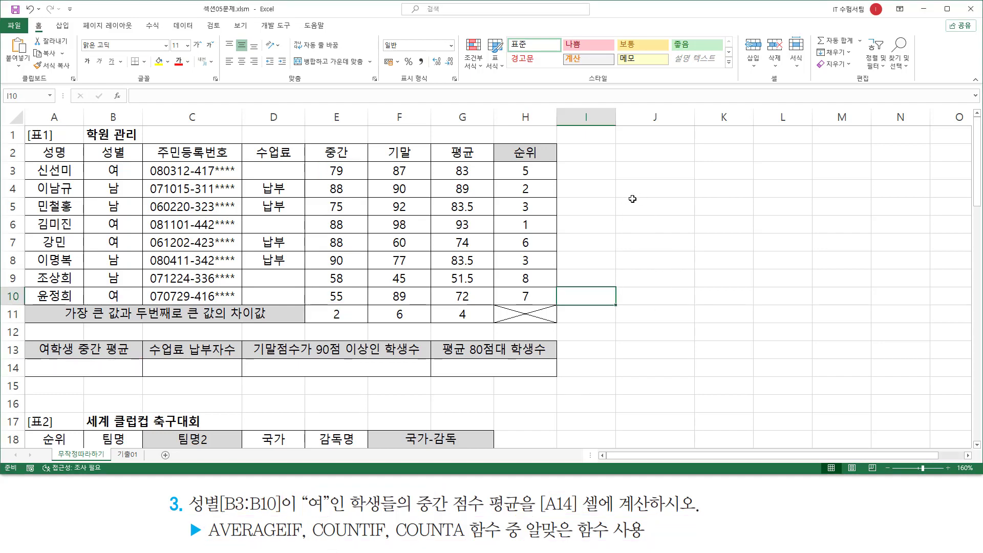
Enter the syntax note averageif( 조건범위, 조건, 계산범위 ) in J4.
left_click(637, 200)
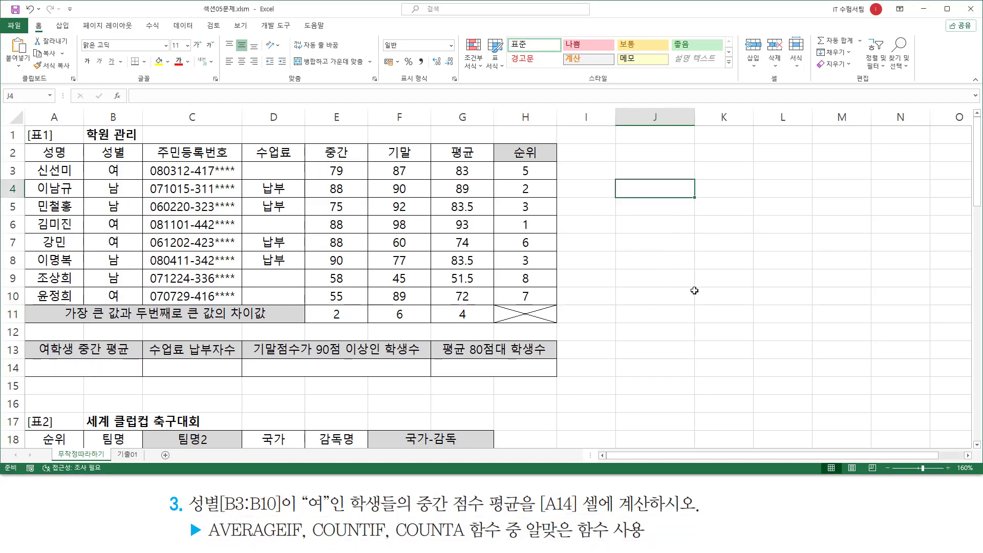
type("aver")
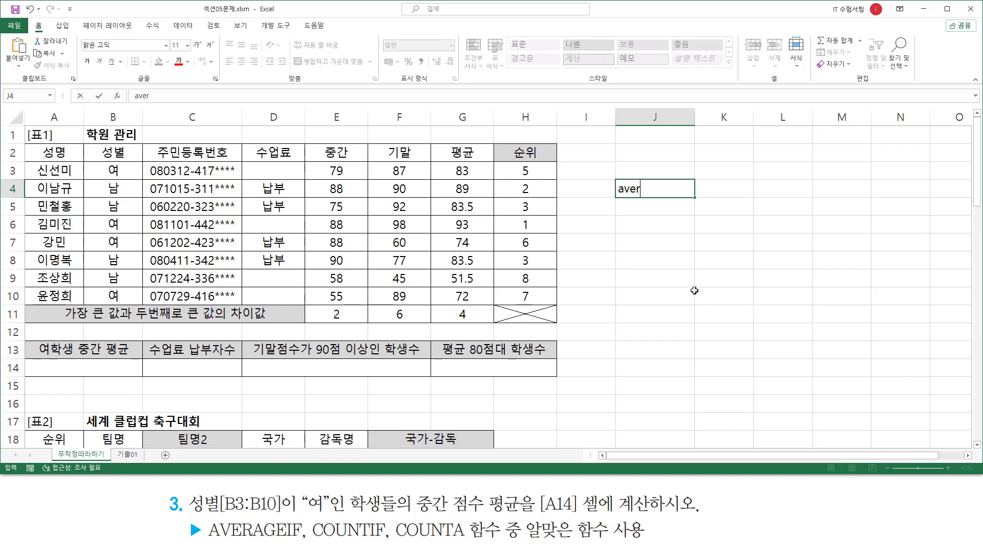
type("ageif(ㅈ")
key("BackSpace")
type("조건")
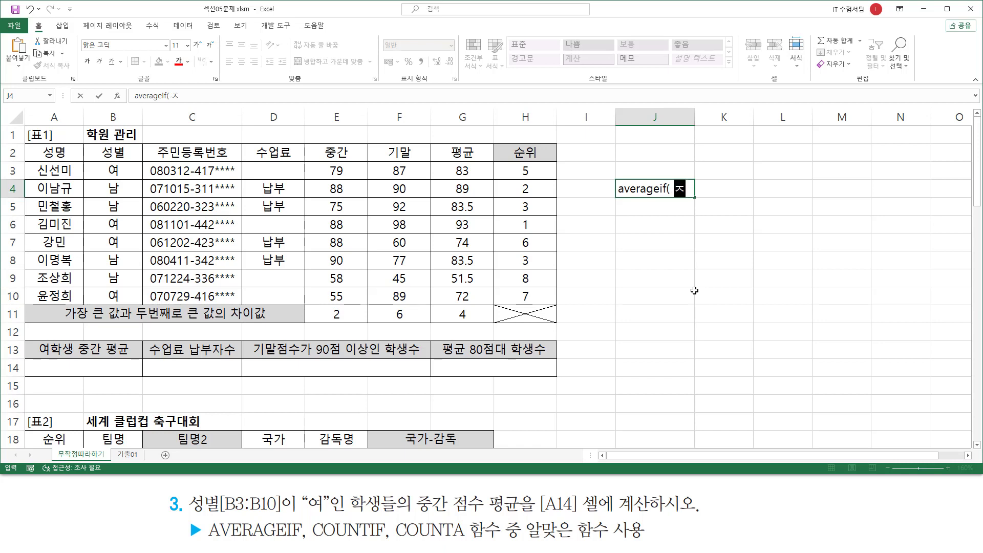
type("범위, ")
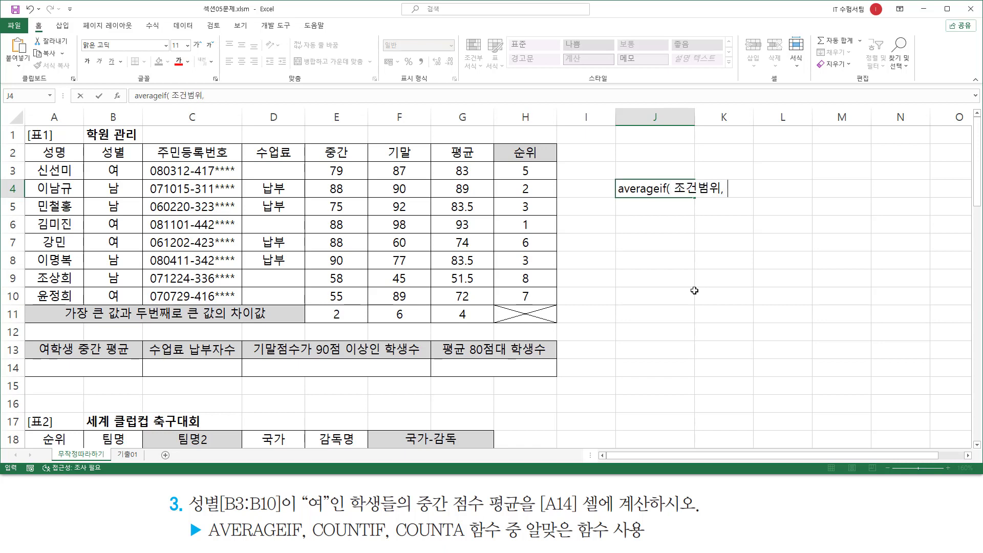
type("조건")
type(", ")
type("계")
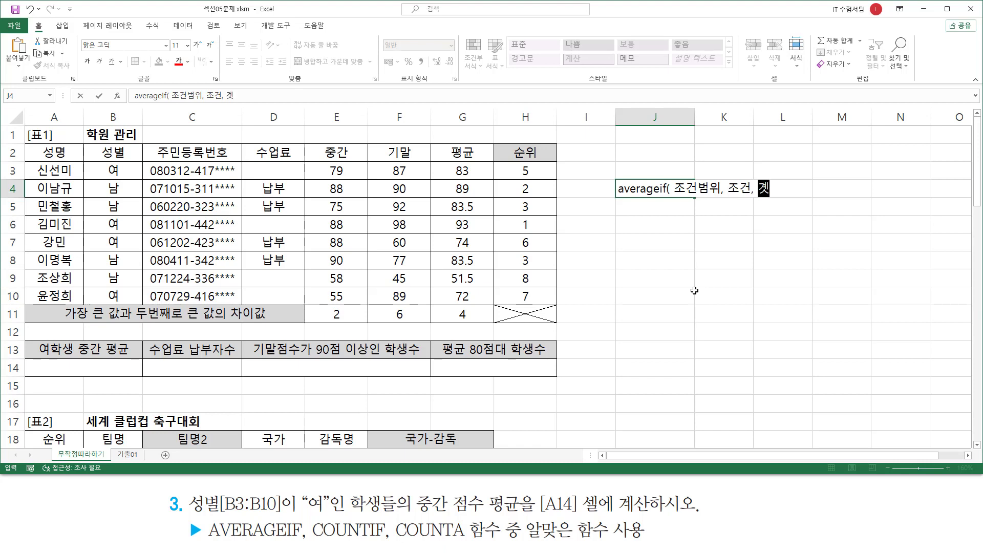
type("사")
type("범위")
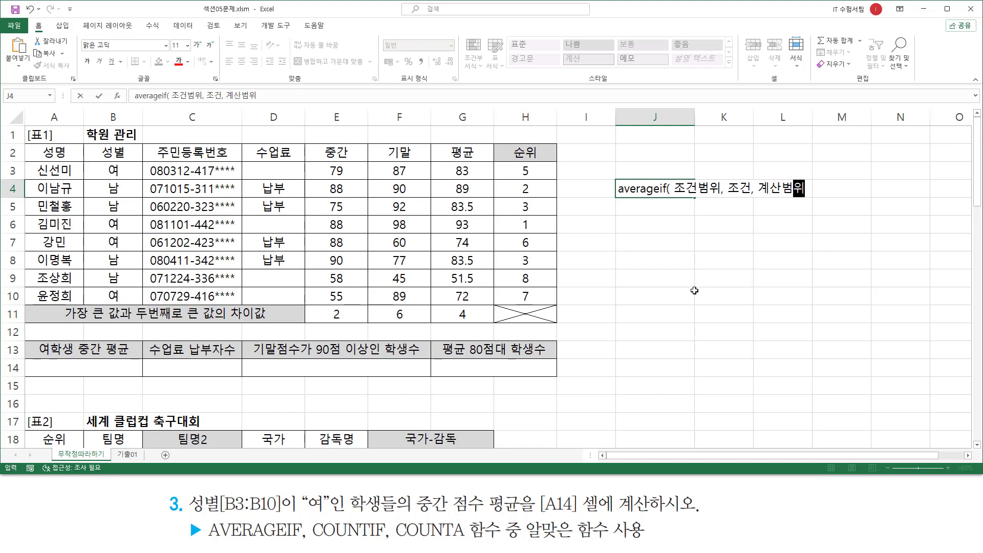
type(" )")
key("Return")
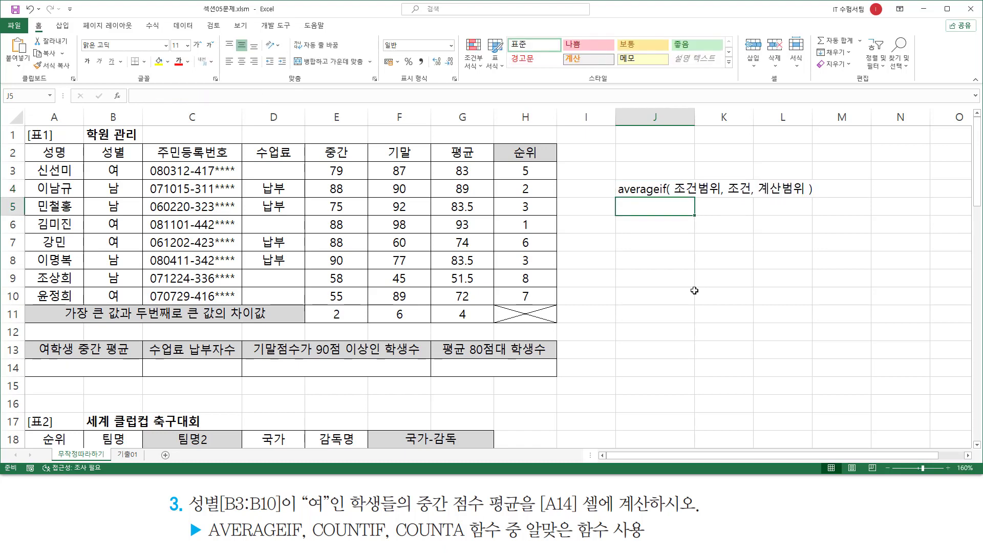
Review the function name and the 조건범위, 조건 and 계산범위 arguments in the J4 note.
left_click(691, 291)
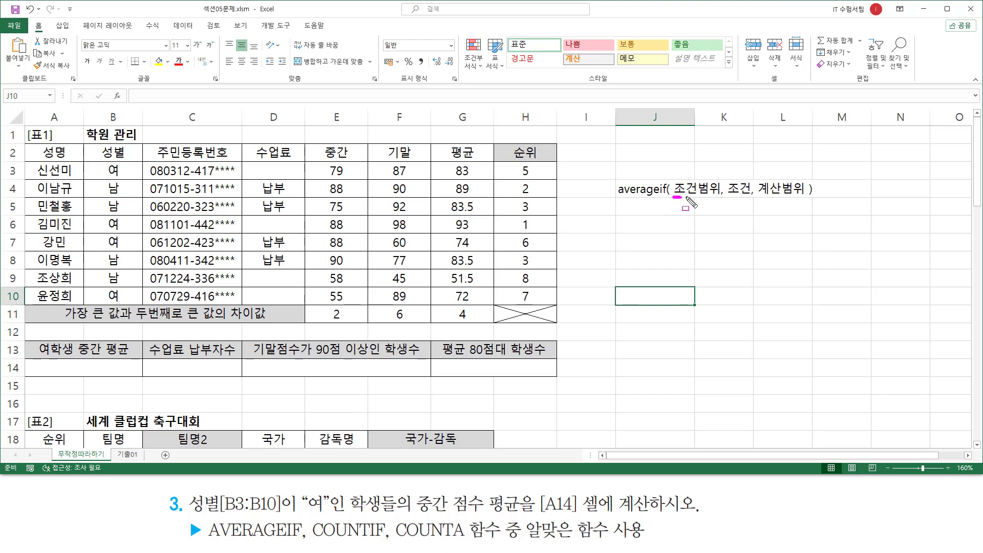
mouse_move(673, 197)
left_mouse_down()
mouse_move(716, 197)
mouse_move(729, 177)
mouse_move(752, 185)
mouse_move(752, 199)
mouse_move(804, 198)
left_mouse_up()
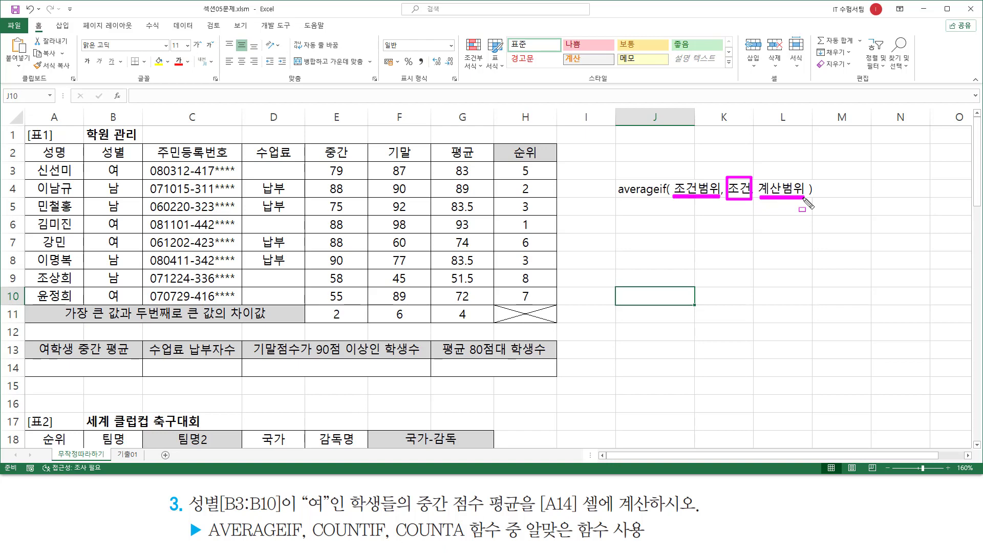
left_click_drag(614, 194, 657, 195)
key("Escape")
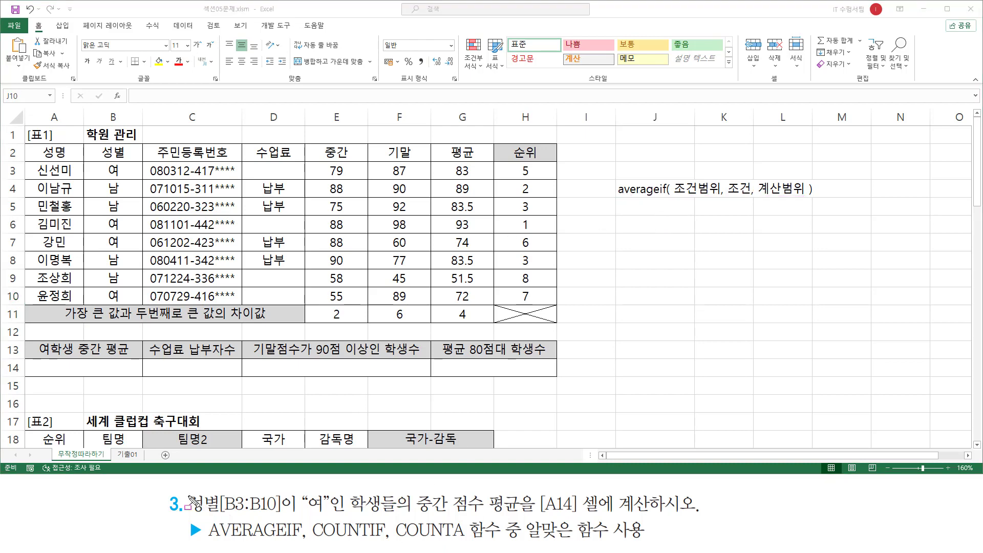
Match the J4 note's arguments with 성별 B3:B10, the condition "여" and the 중간 scores in E3:E10.
mouse_move(186, 493)
left_mouse_down()
mouse_move(260, 514)
mouse_move(324, 513)
left_mouse_up()
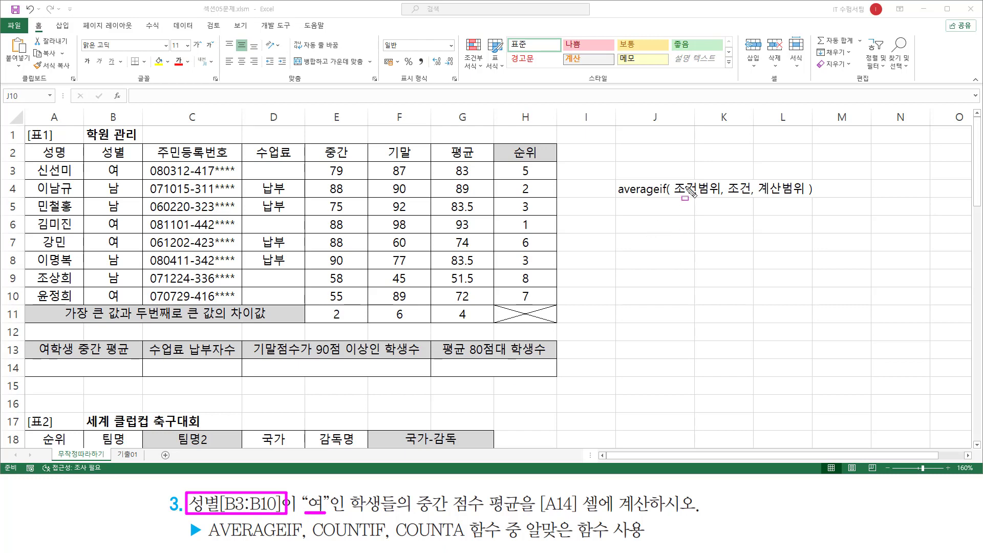
left_click_drag(672, 198, 723, 198)
left_click_drag(93, 161, 133, 305)
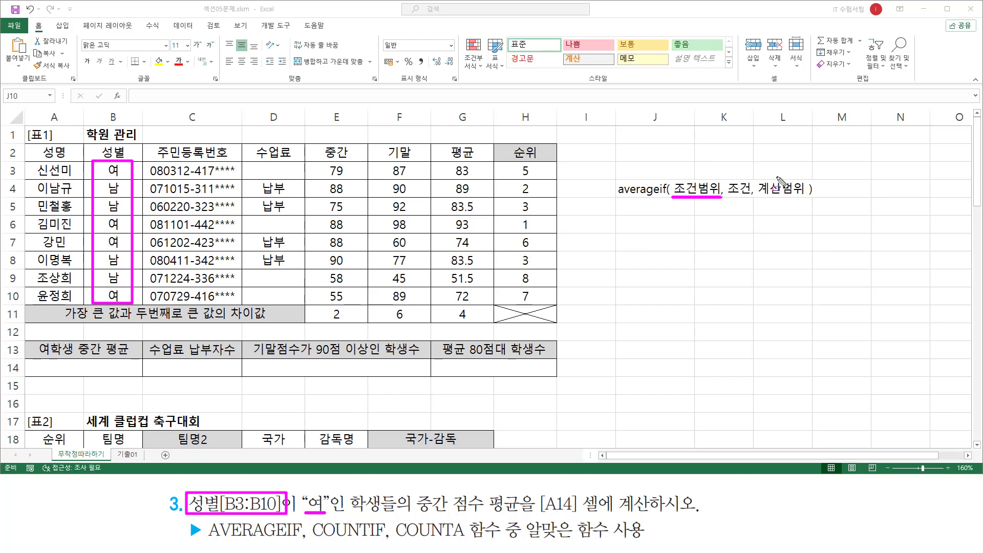
left_click_drag(728, 174, 750, 209)
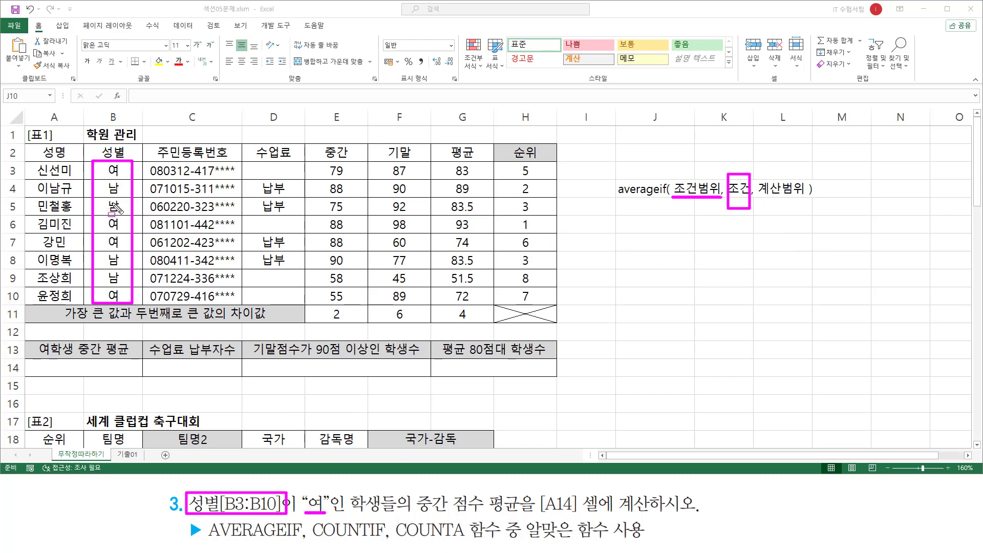
left_click_drag(757, 197, 812, 196)
mouse_move(320, 165)
left_mouse_down()
mouse_move(340, 302)
mouse_move(350, 306)
left_mouse_up()
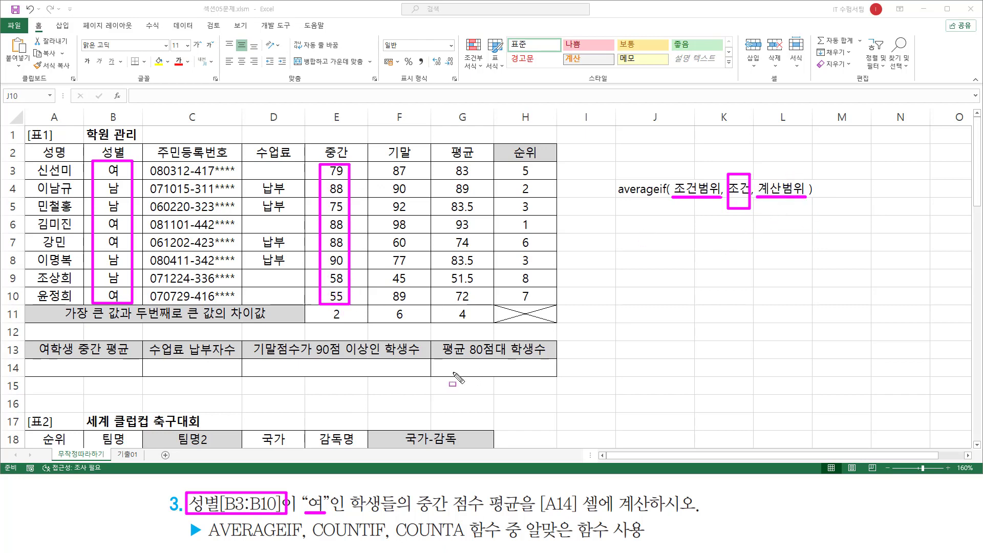
key("Escape")
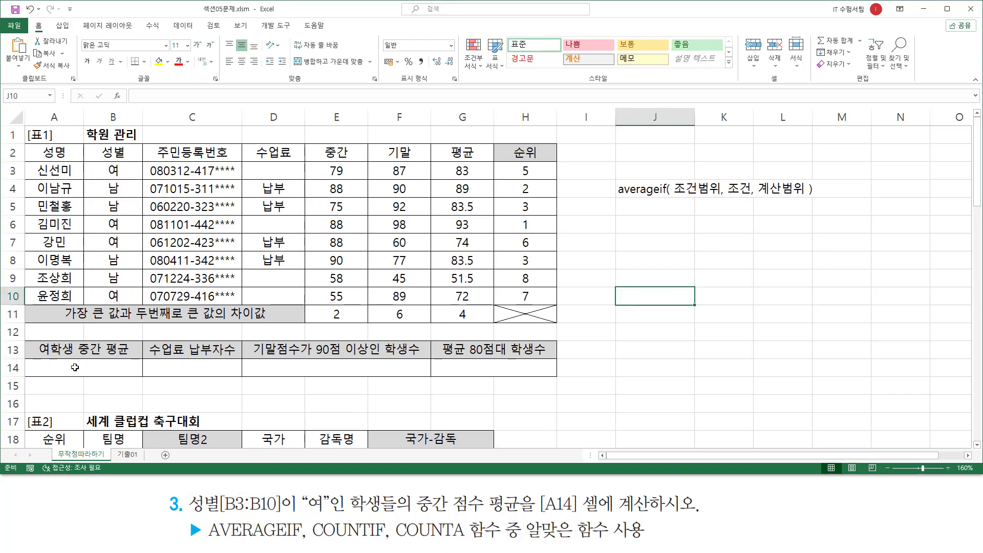
Average the female students' 중간 scores in A14 with =AVERAGEIF( B3:B10, "여", E3:E10 ).
left_click(75, 367)
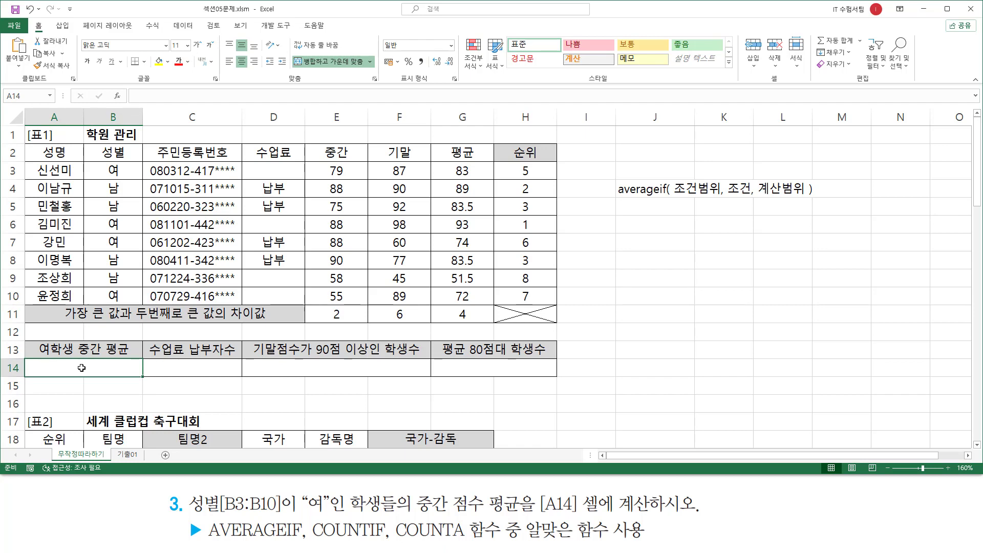
type("=")
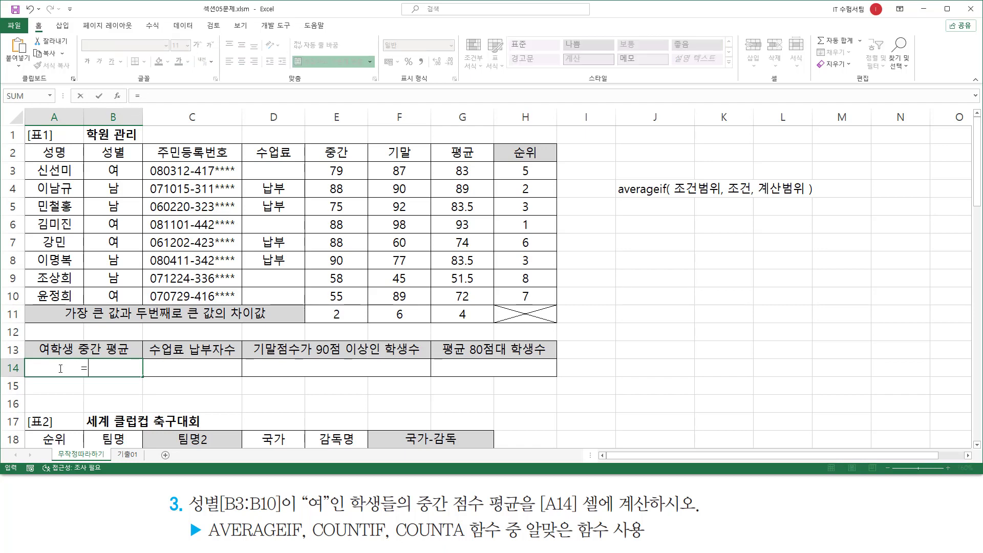
type("averageif")
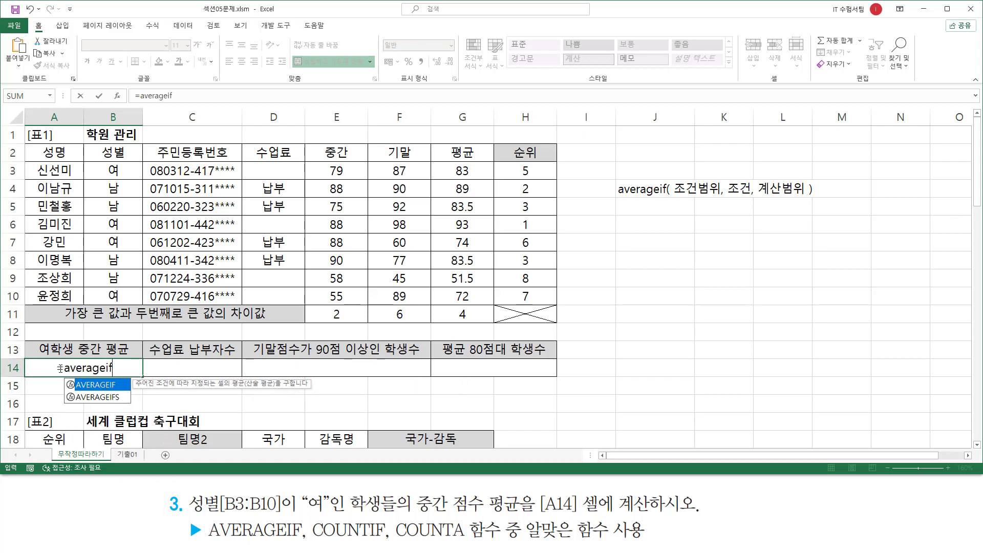
type("(")
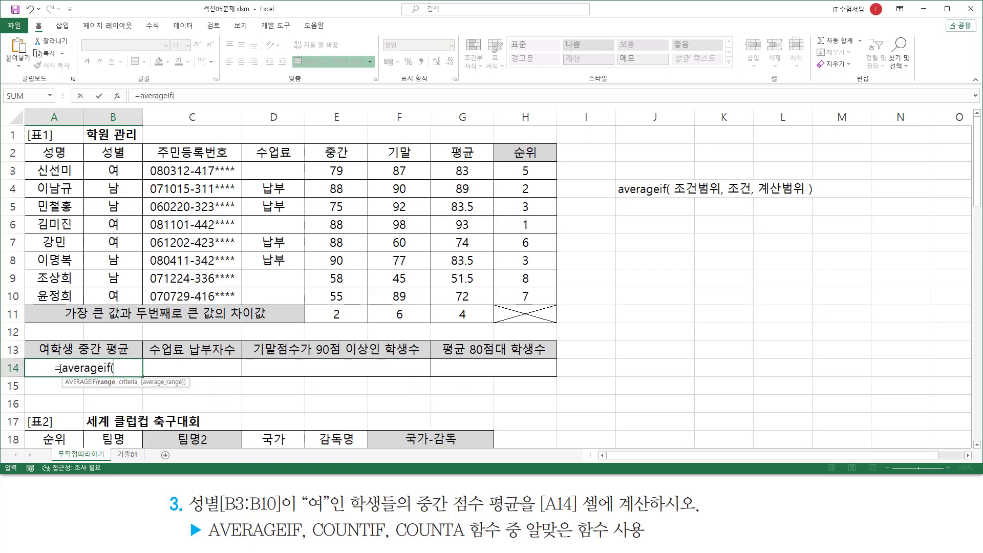
left_click_drag(111, 171, 113, 299)
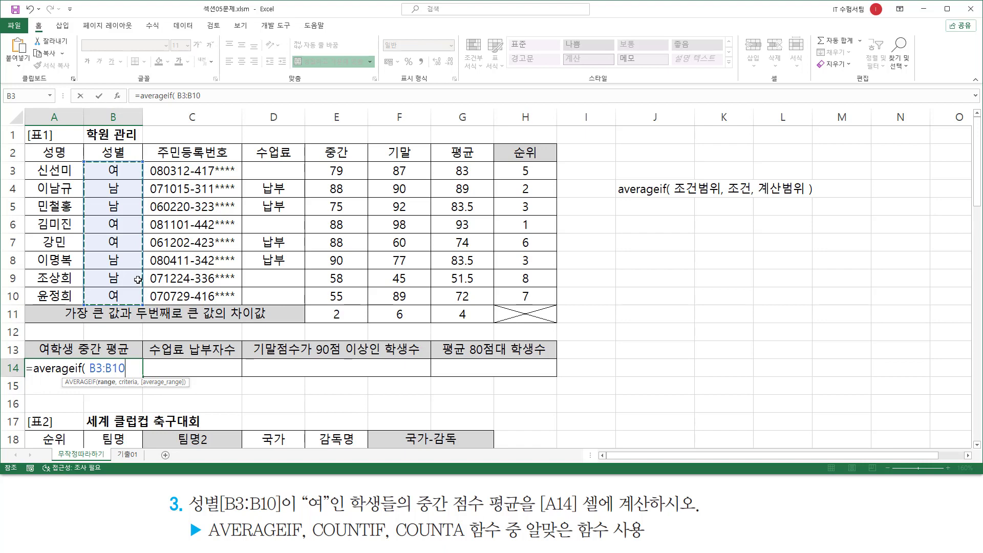
type(", \"")
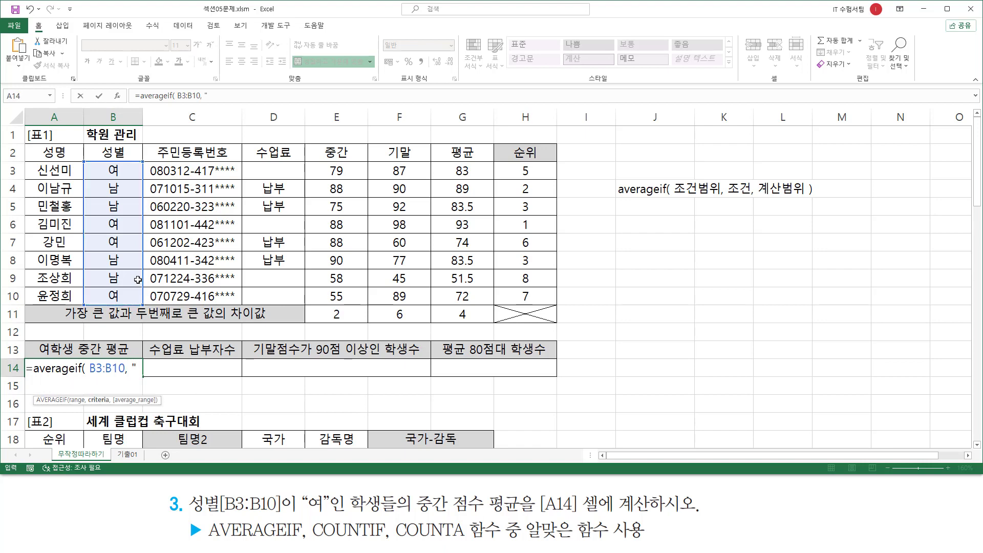
type("ㅇ")
type("\"")
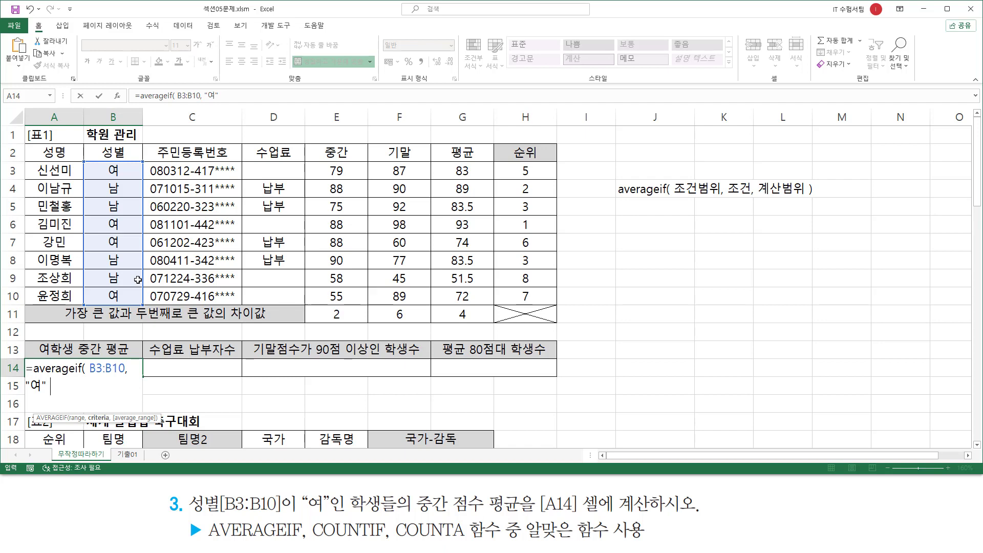
type(",")
left_click_drag(338, 173, 349, 296)
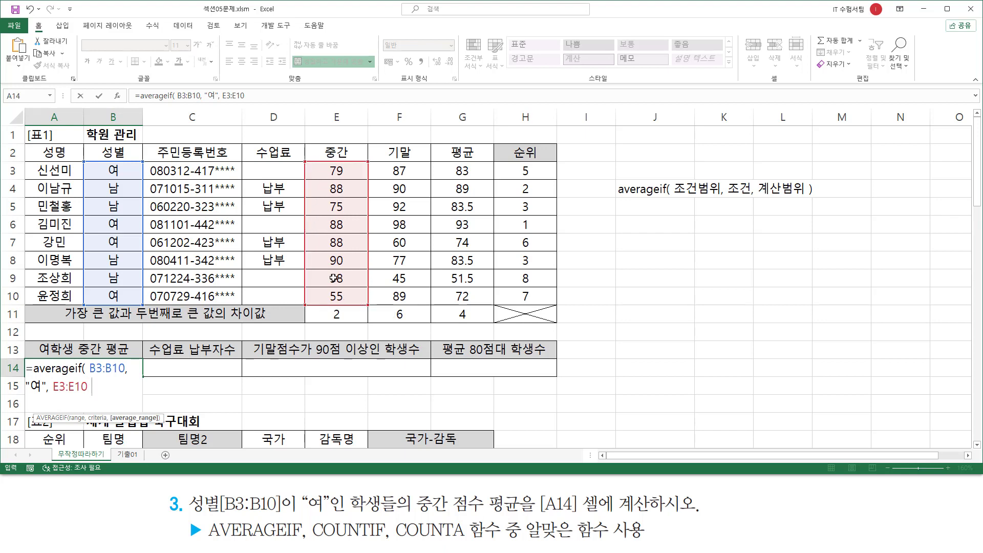
type(")")
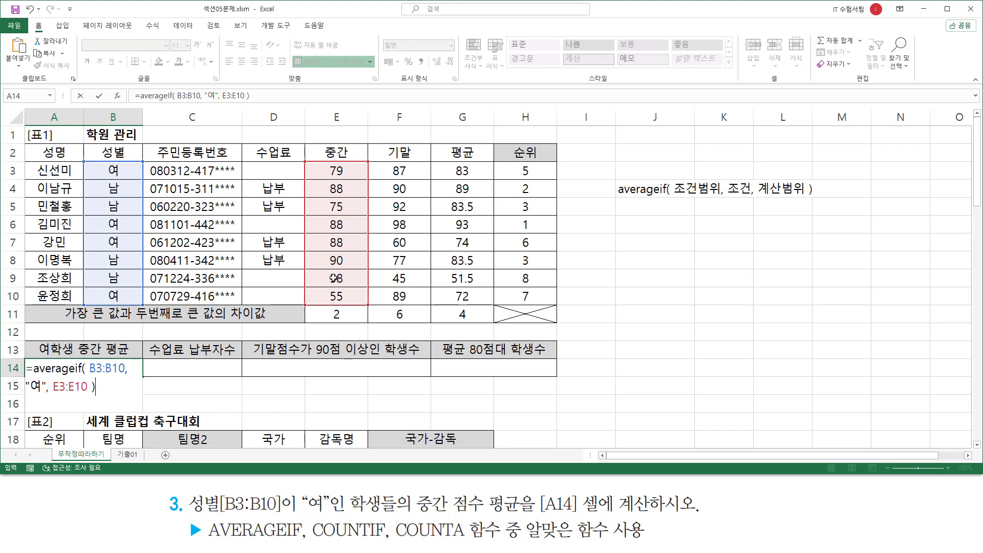
key("Return")
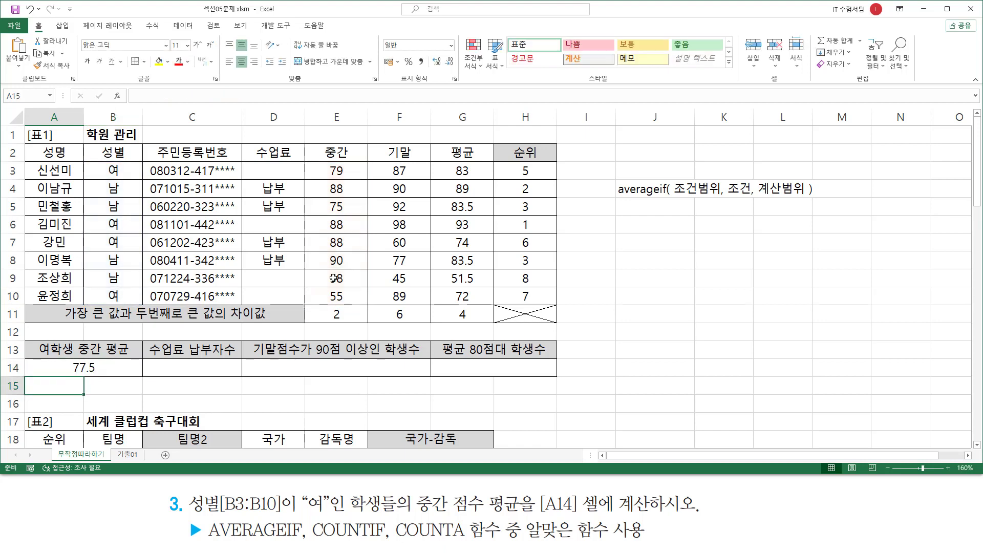
Show the A14 formula as left-aligned text in J2: =AVERAGEIF( B3:B10, "여", E3:E10 ).
left_click(110, 369)
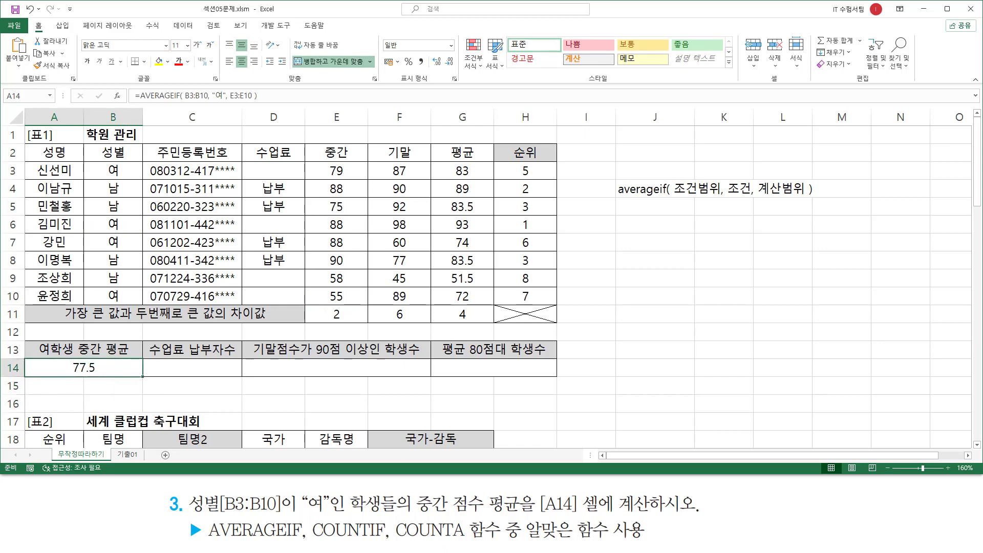
left_click(636, 153)
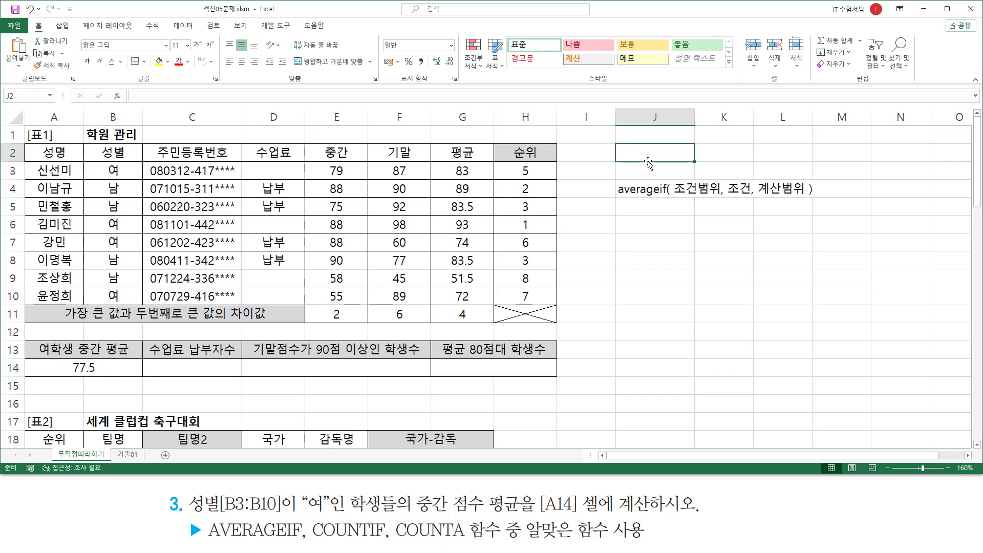
type("'")
type("=AVERAGEIF( B3:B10, \"여\", E3:E10 )")
key("Return")
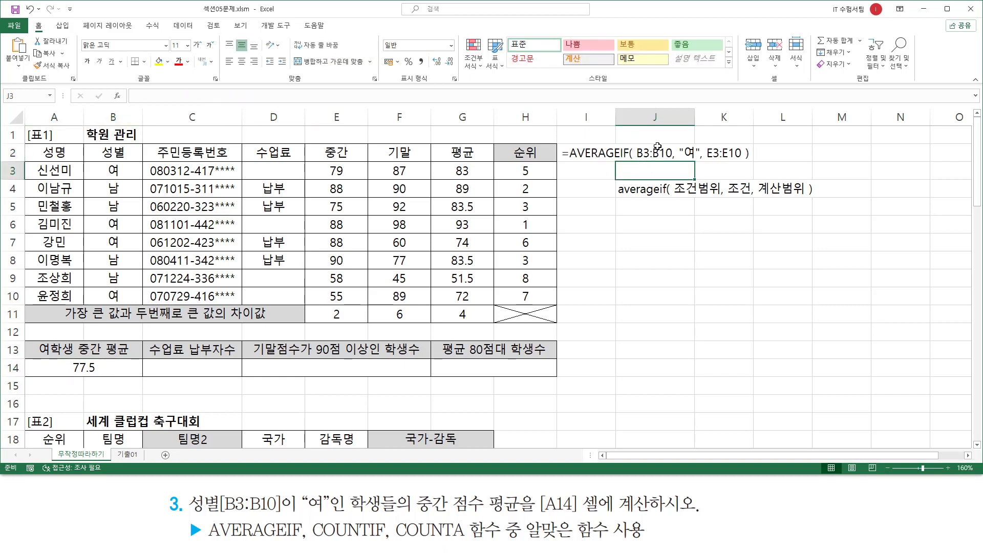
left_click(657, 149)
left_click(229, 61)
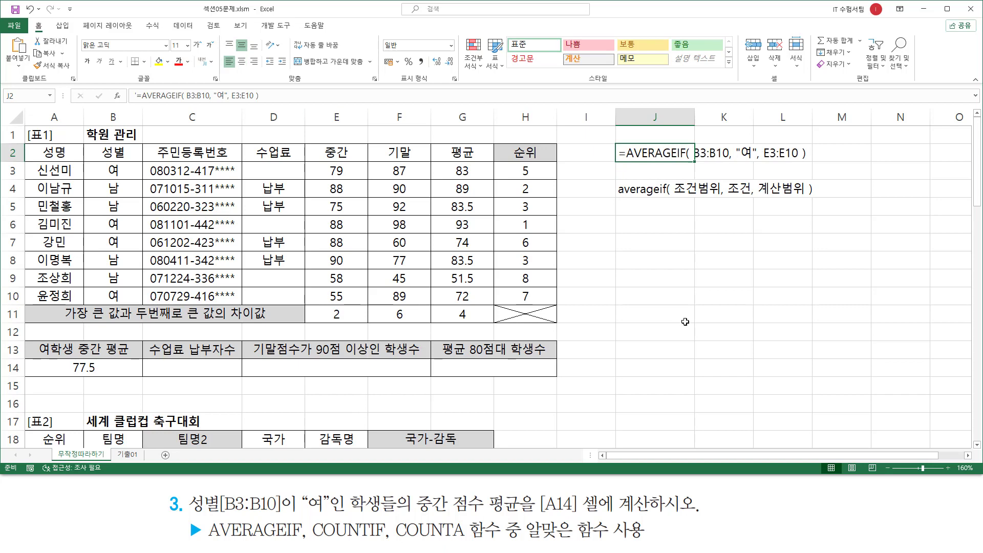
left_click(685, 322)
Review the J2 formula by matching its arguments with the 성별 range, the "여" condition and the 중간 scores, and check the A14 result.
left_click_drag(692, 160, 728, 160)
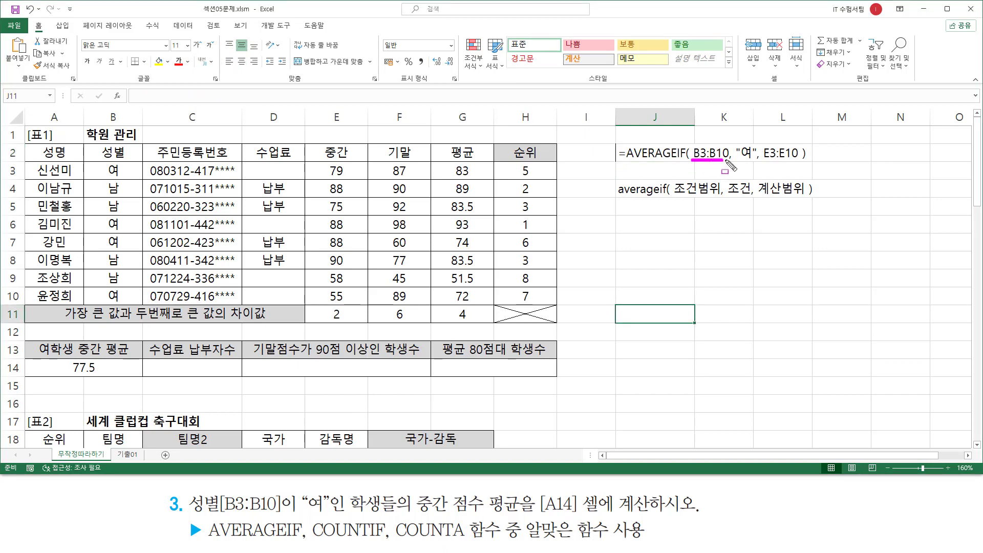
mouse_move(97, 164)
left_mouse_down()
mouse_move(98, 297)
mouse_move(127, 304)
left_mouse_up()
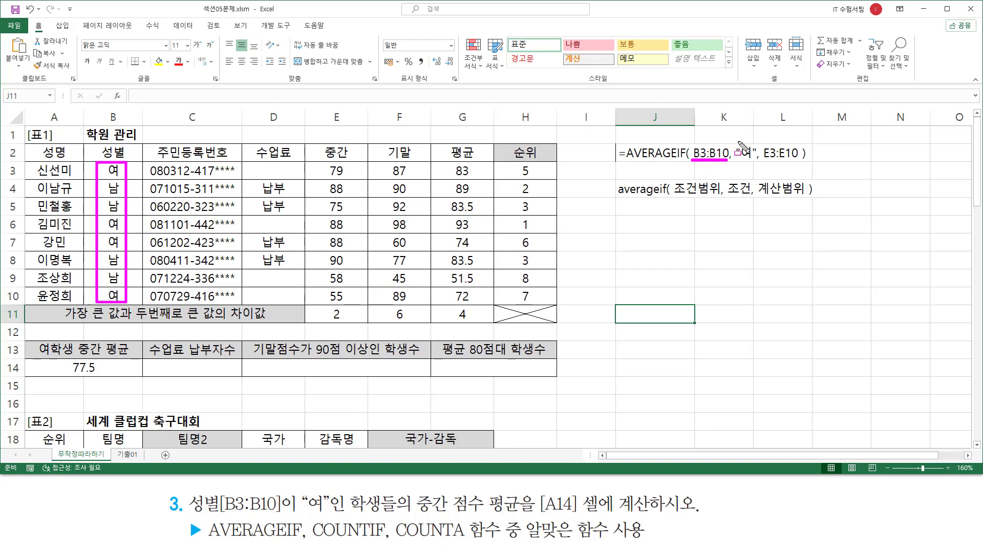
mouse_move(738, 141)
left_mouse_down()
mouse_move(738, 162)
mouse_move(757, 167)
left_mouse_up()
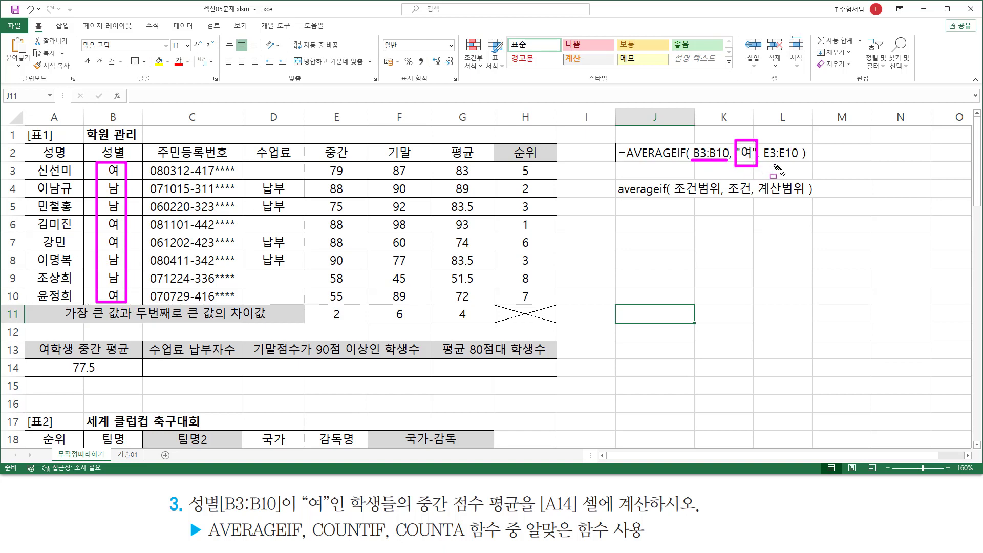
left_click_drag(763, 160, 803, 160)
mouse_move(345, 160)
left_mouse_down()
mouse_move(327, 163)
mouse_move(326, 251)
mouse_move(350, 306)
left_mouse_up()
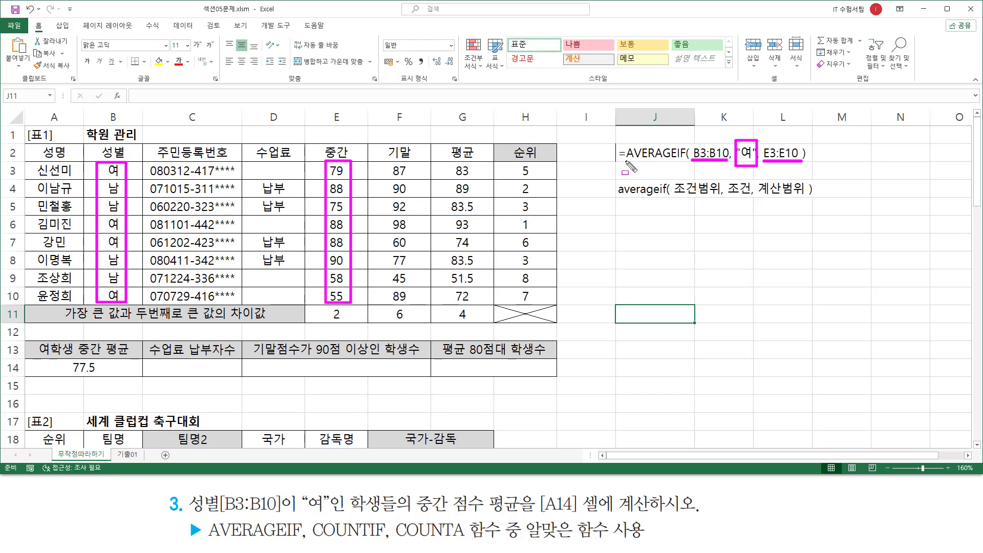
left_click_drag(624, 162, 686, 163)
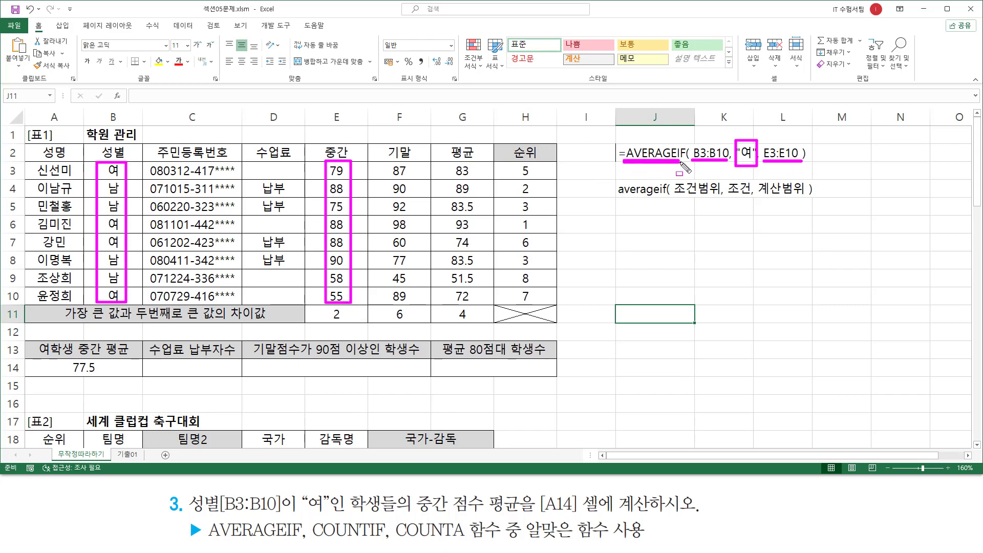
mouse_move(102, 360)
left_mouse_down()
mouse_move(57, 377)
mouse_move(102, 365)
left_mouse_up()
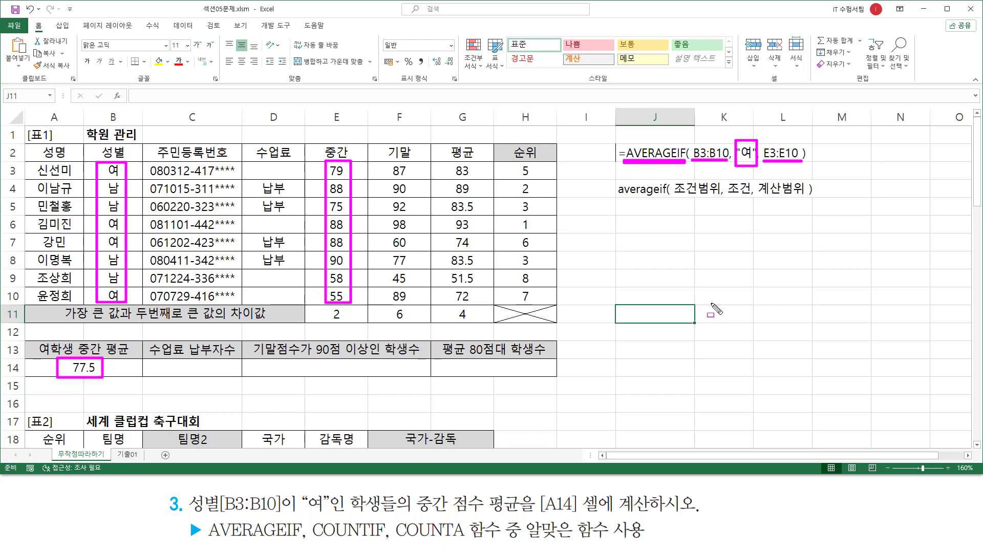
key("Escape")
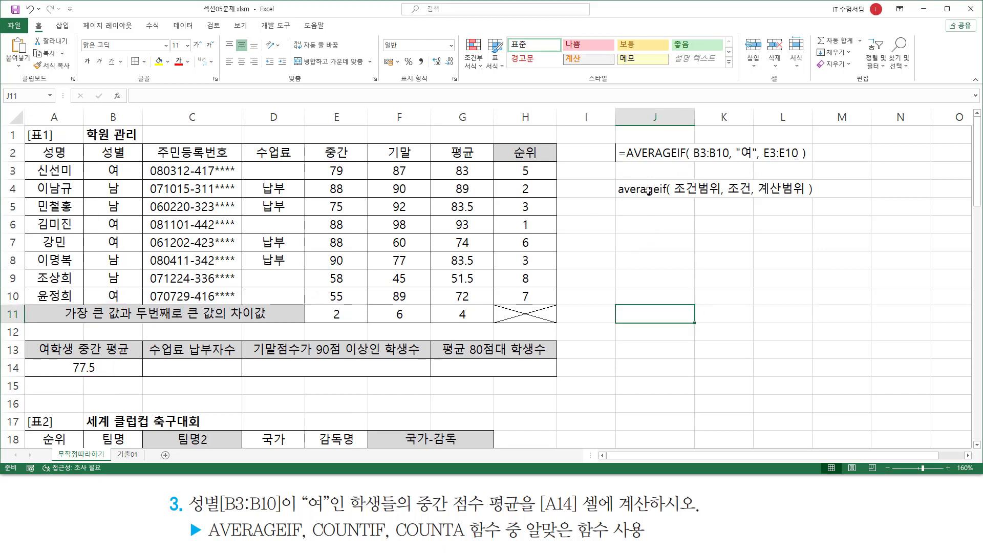
Copy the averageif syntax note from J4 to J6 and change it to sumif( 조건범위, 조건, 계산범위 ).
left_click(649, 191)
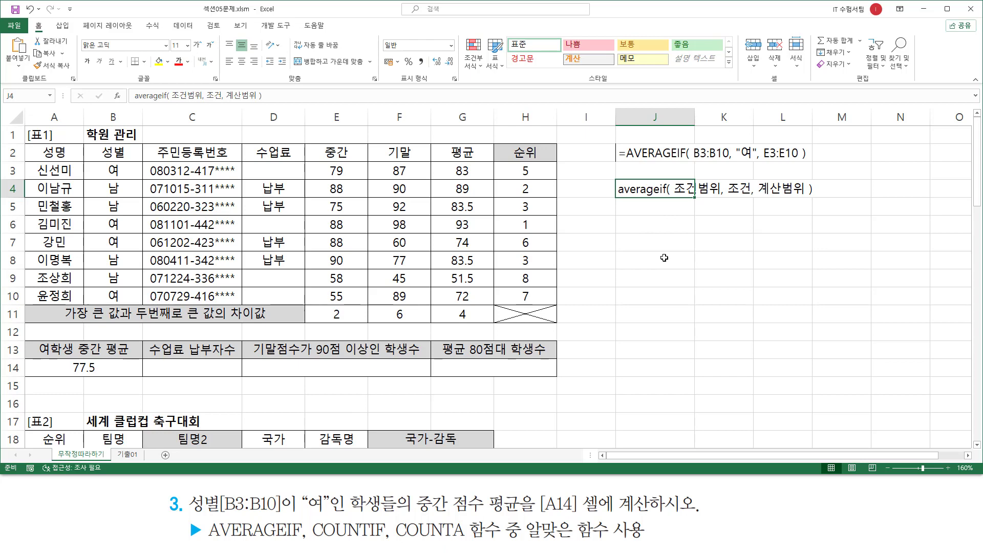
key("ctrl+c")
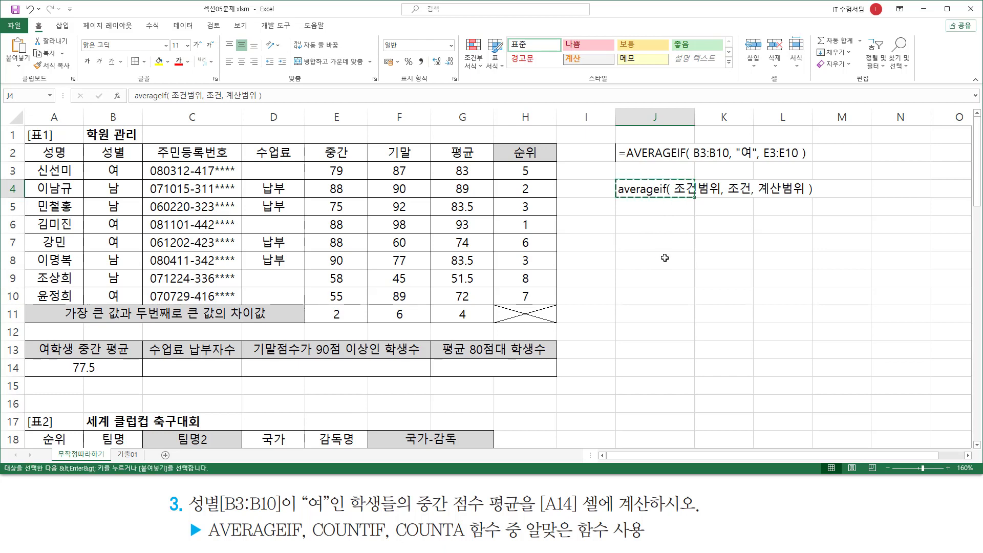
left_click(654, 224)
key("ctrl+v")
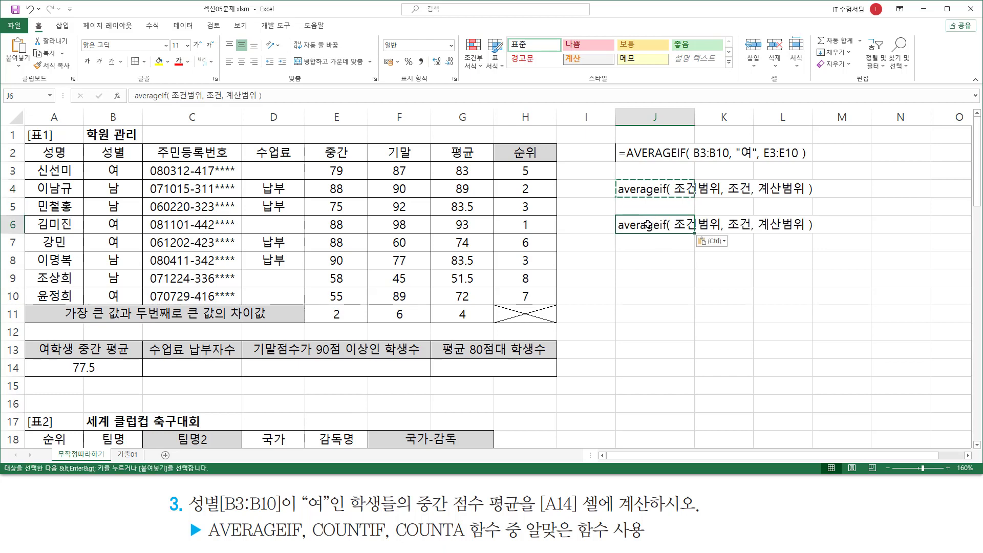
double_click(657, 226)
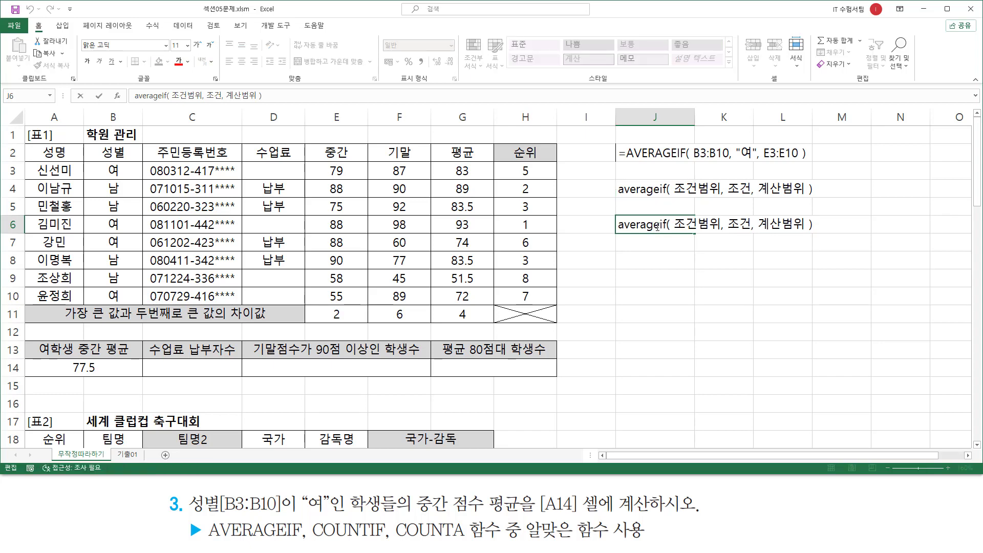
left_click_drag(657, 226, 556, 221)
type("sum")
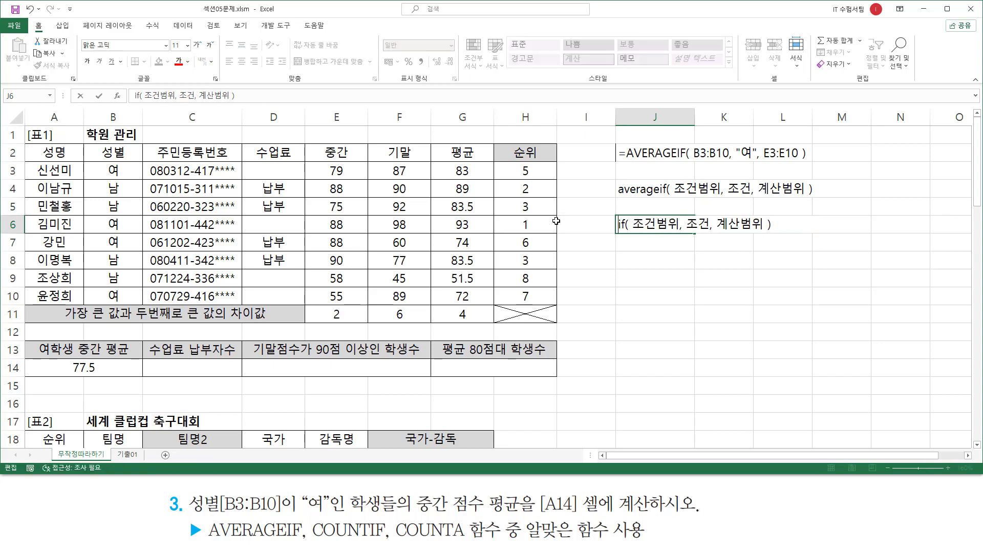
key("Return")
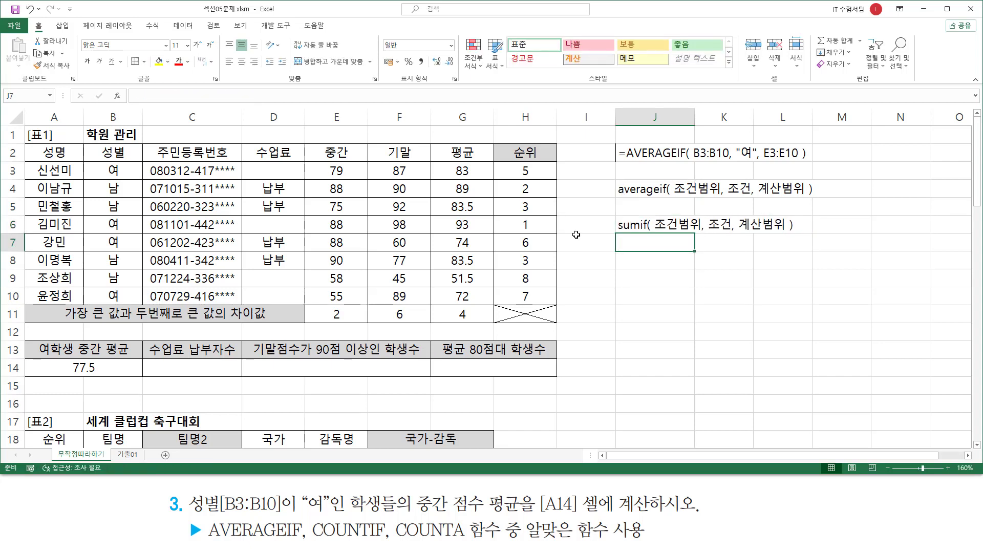
Compare the arguments of the sumif note in J6 with those of the averageif note in J4.
left_click(696, 296)
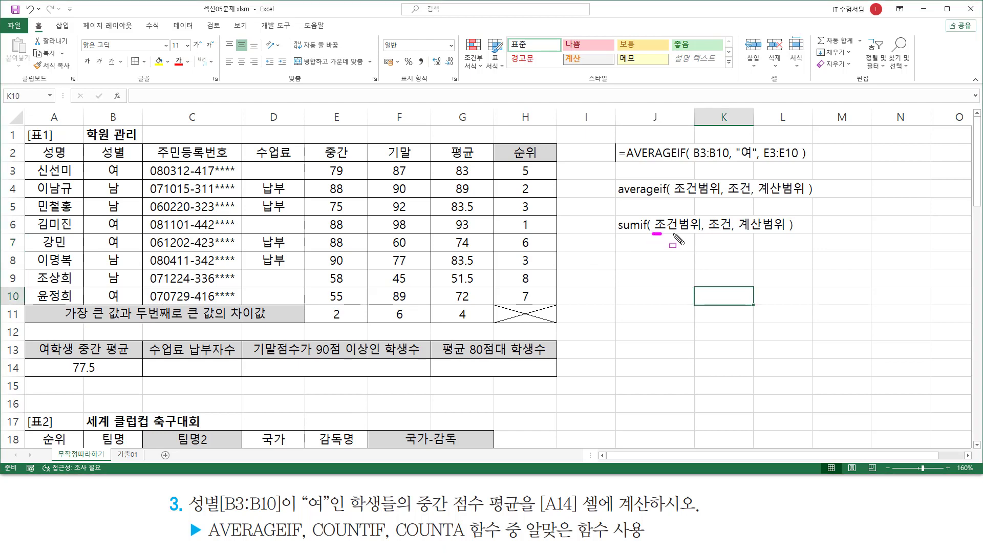
left_click_drag(653, 233, 787, 233)
left_click_drag(674, 196, 811, 196)
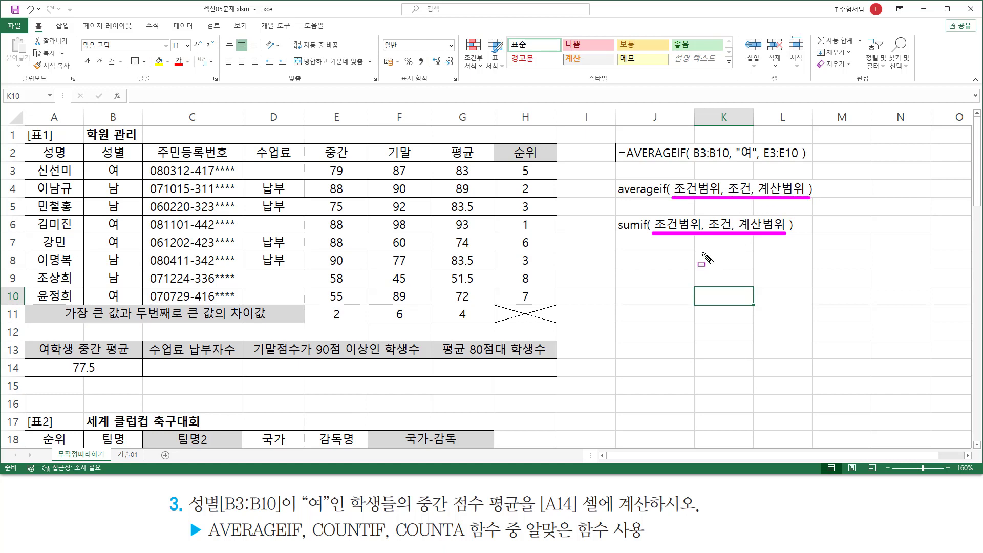
key("Escape")
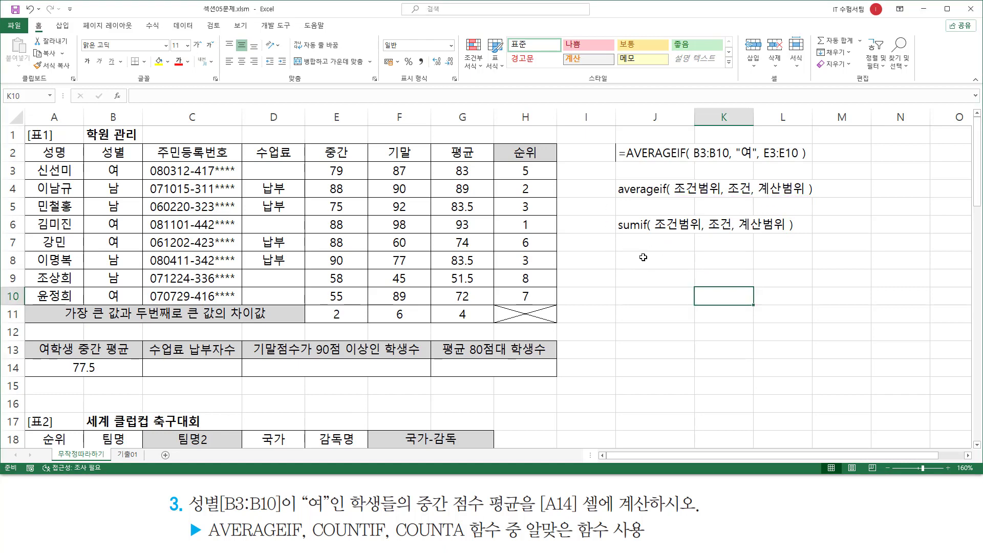
Copy the sumif note from J6 to J8 and change it to countif( 조건범위, 조건 ).
left_click(671, 263)
left_click(638, 225)
key("ctrl+c")
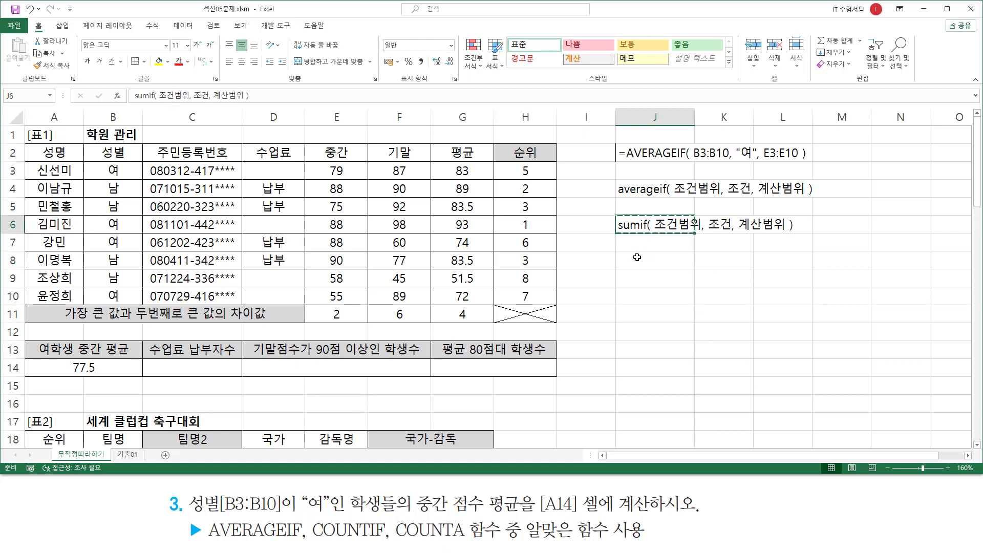
left_click(655, 260)
key("ctrl+v")
double_click(639, 262)
left_click_drag(639, 263, 573, 251)
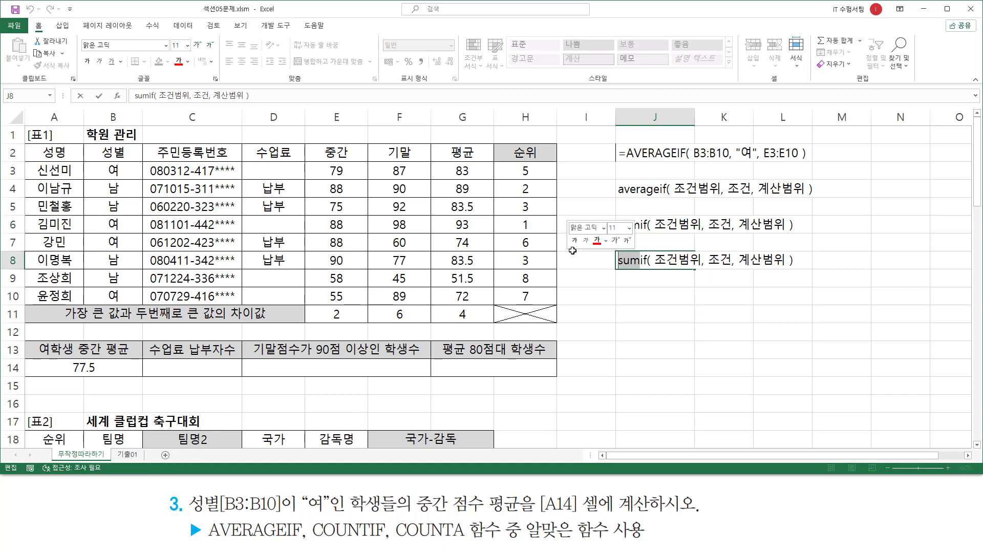
type("count")
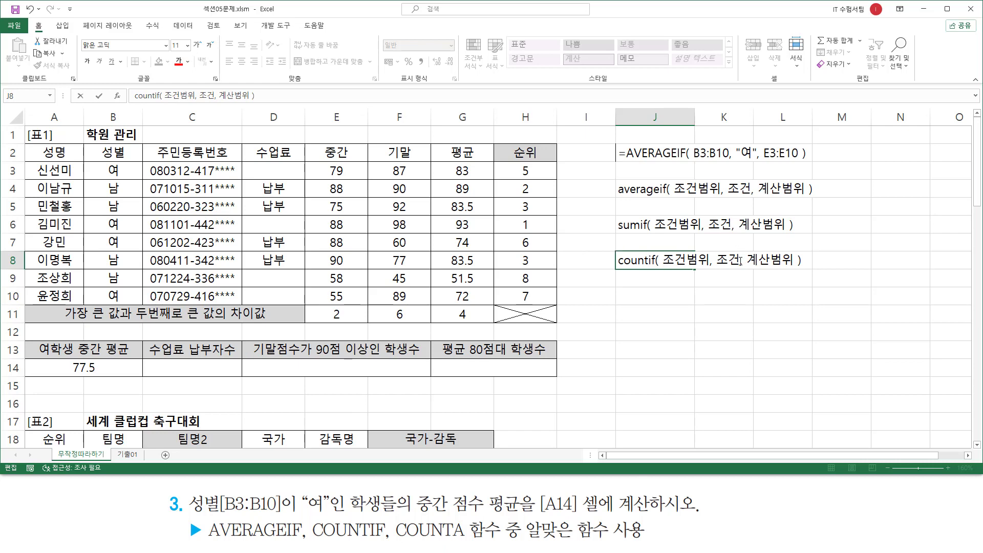
left_click_drag(740, 261, 795, 260)
key("Delete")
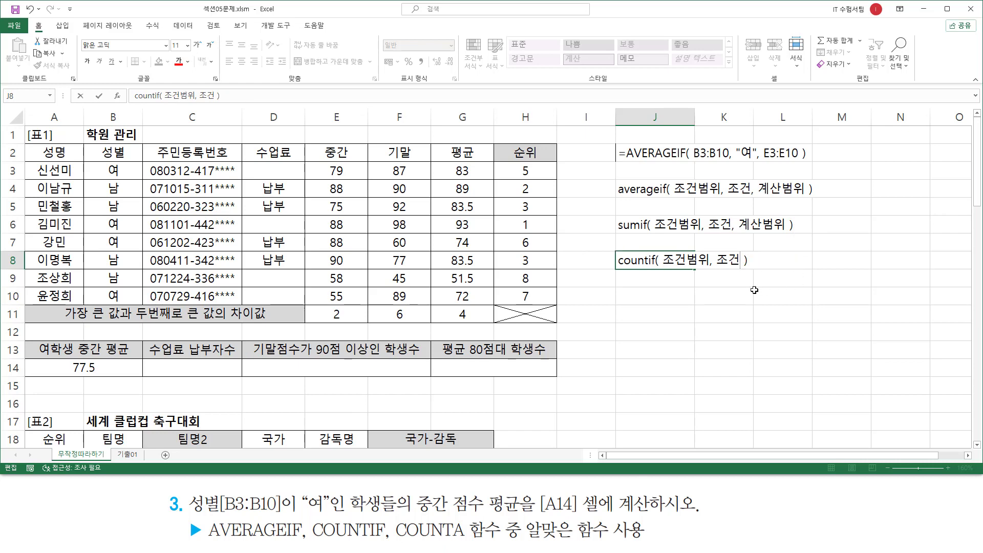
key("Return")
left_click(654, 348)
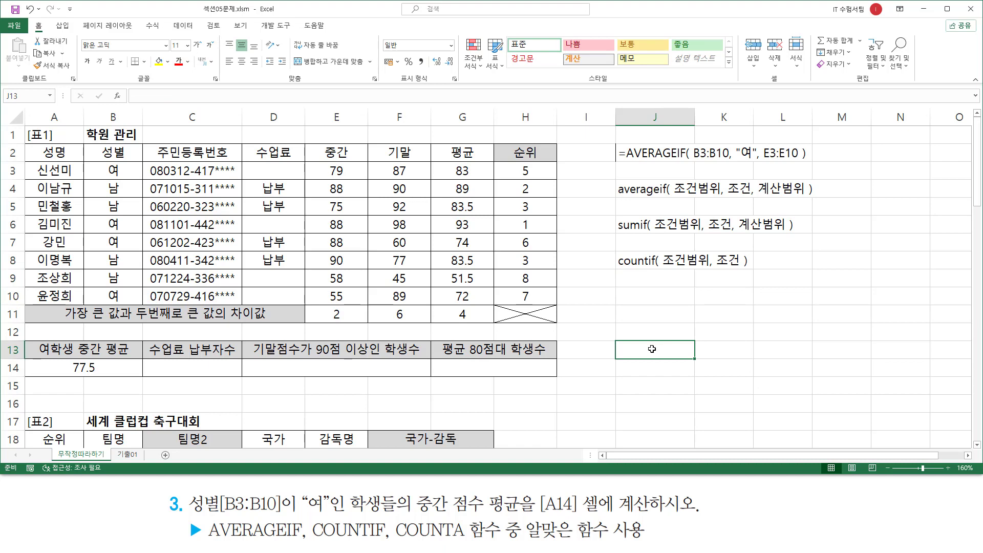
Compare the arguments of the averageif, sumif and countif syntax notes in J4, J6 and J8.
left_click_drag(660, 271, 742, 267)
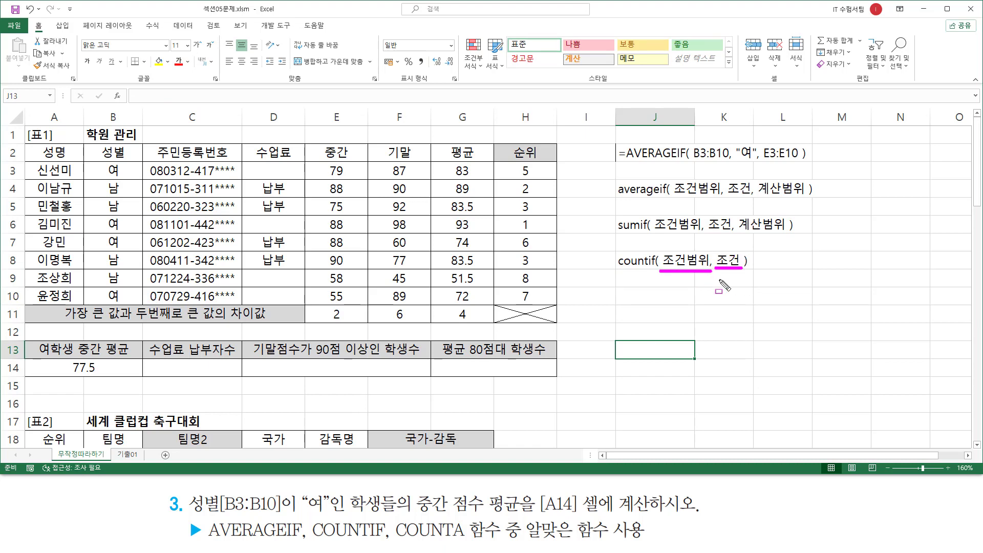
key("Escape")
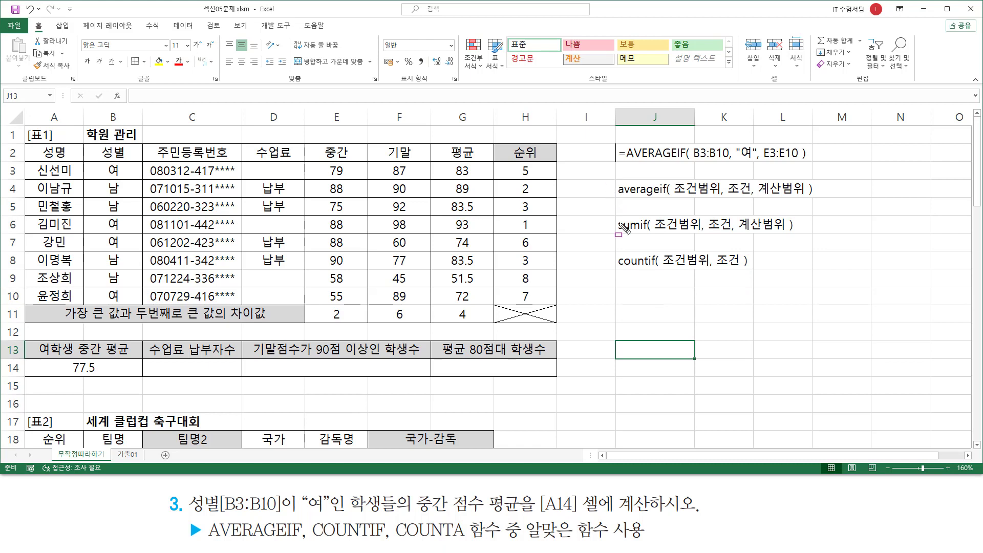
left_click_drag(610, 175, 828, 283)
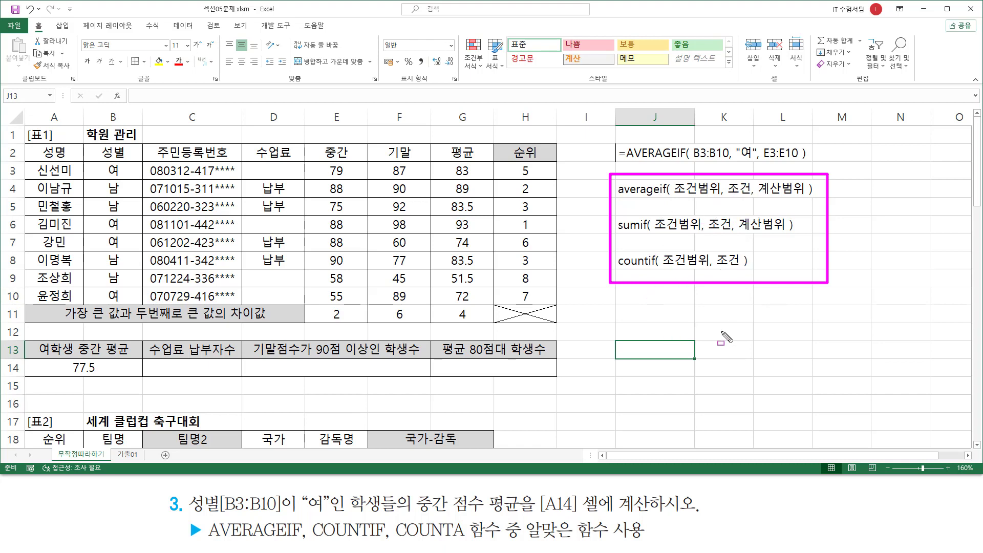
key("Escape")
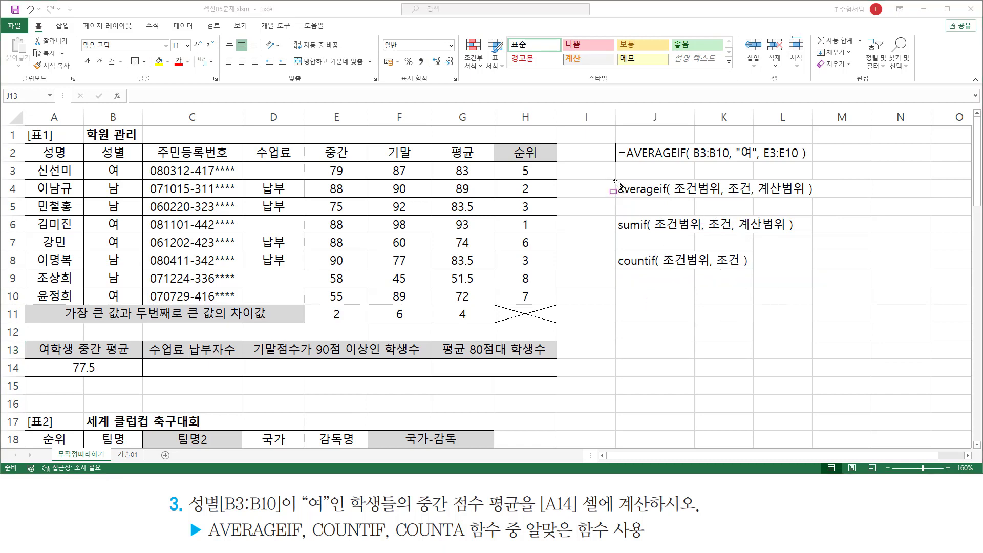
mouse_move(611, 176)
left_mouse_down()
mouse_move(650, 245)
mouse_move(824, 237)
left_mouse_up()
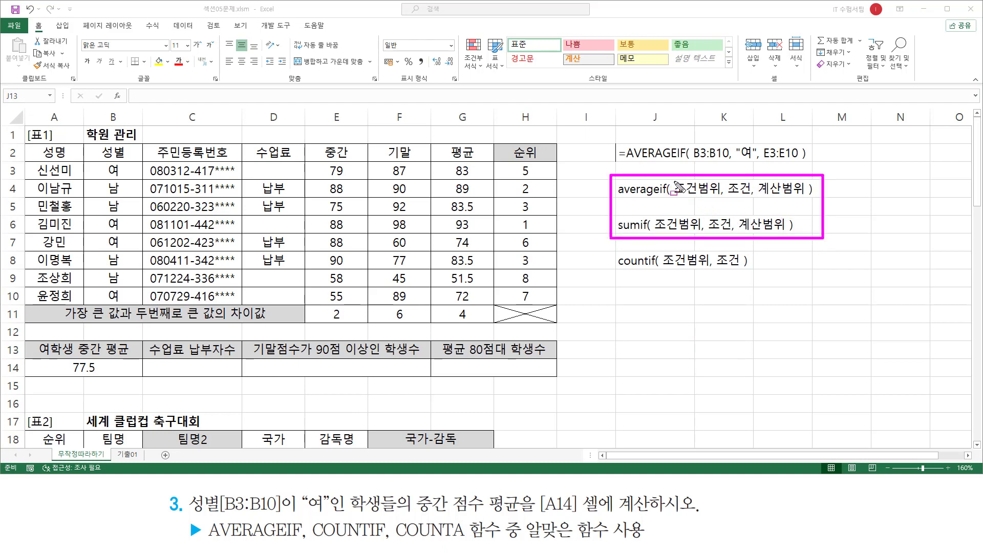
mouse_move(673, 180)
left_mouse_down()
mouse_move(697, 197)
mouse_move(723, 197)
left_mouse_up()
left_click_drag(656, 212, 697, 231)
left_click_drag(728, 194, 751, 195)
left_click_drag(710, 231, 731, 231)
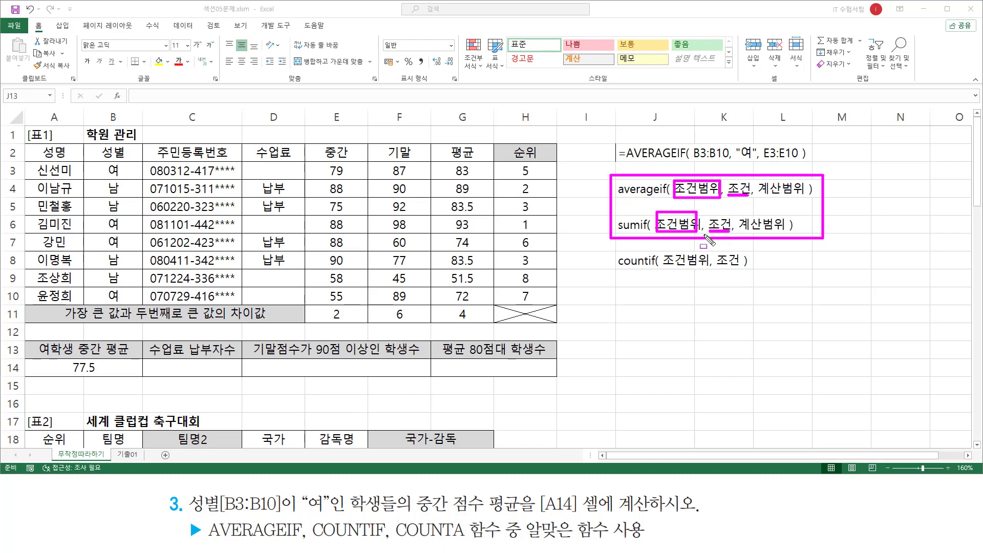
left_click_drag(619, 195, 658, 195)
left_click_drag(618, 231, 638, 232)
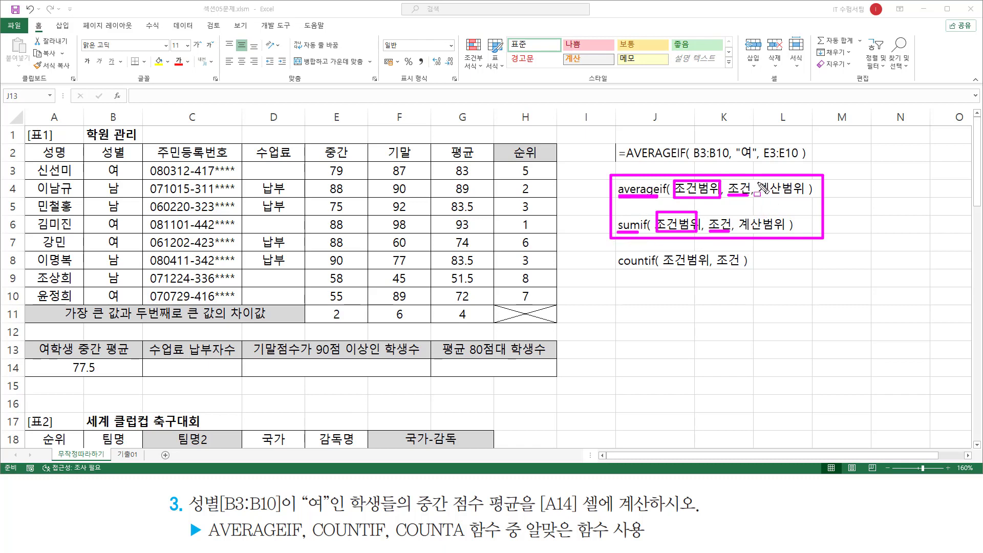
mouse_move(759, 181)
left_mouse_down()
mouse_move(768, 201)
mouse_move(758, 180)
left_mouse_up()
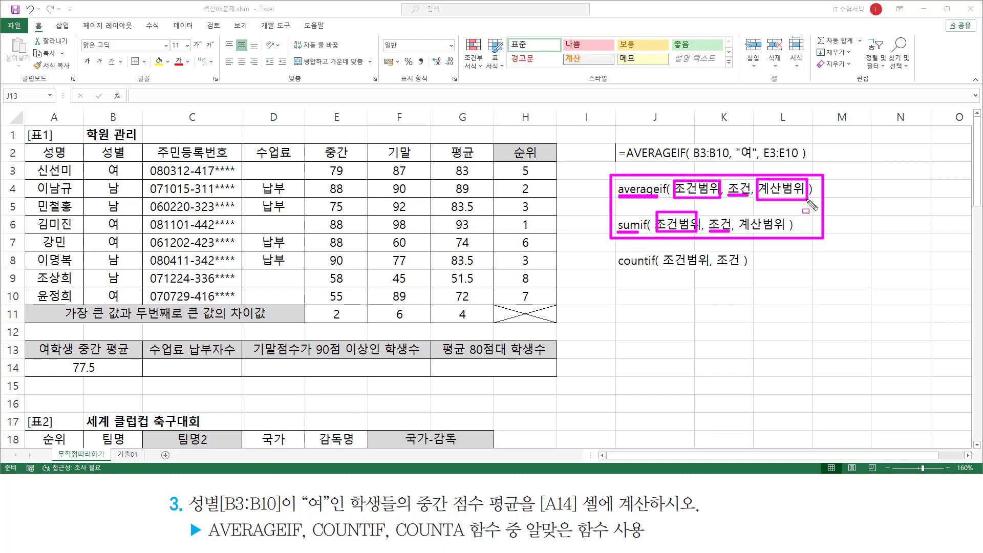
left_click_drag(738, 212, 787, 236)
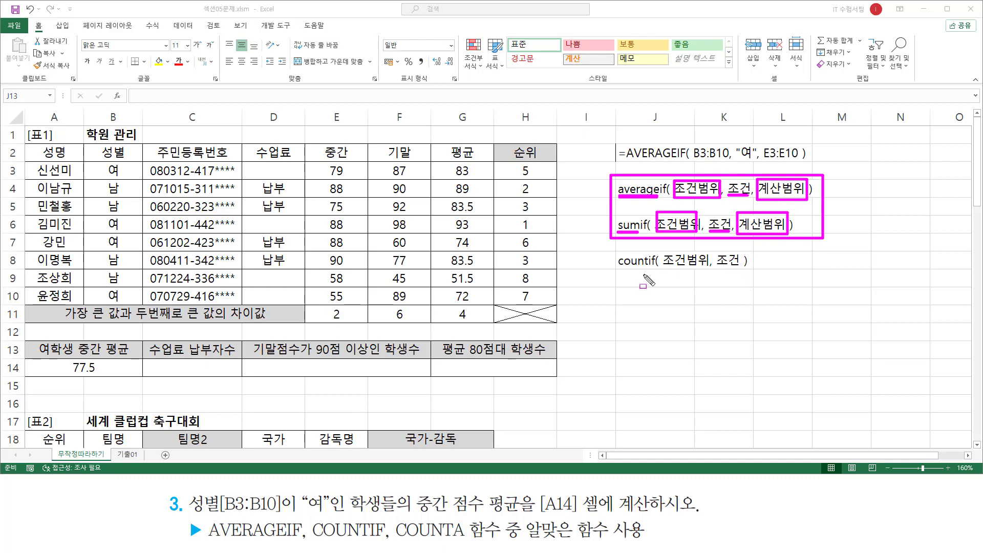
left_click_drag(617, 267, 644, 268)
mouse_move(662, 252)
left_mouse_down()
mouse_move(681, 270)
mouse_move(740, 268)
left_mouse_up()
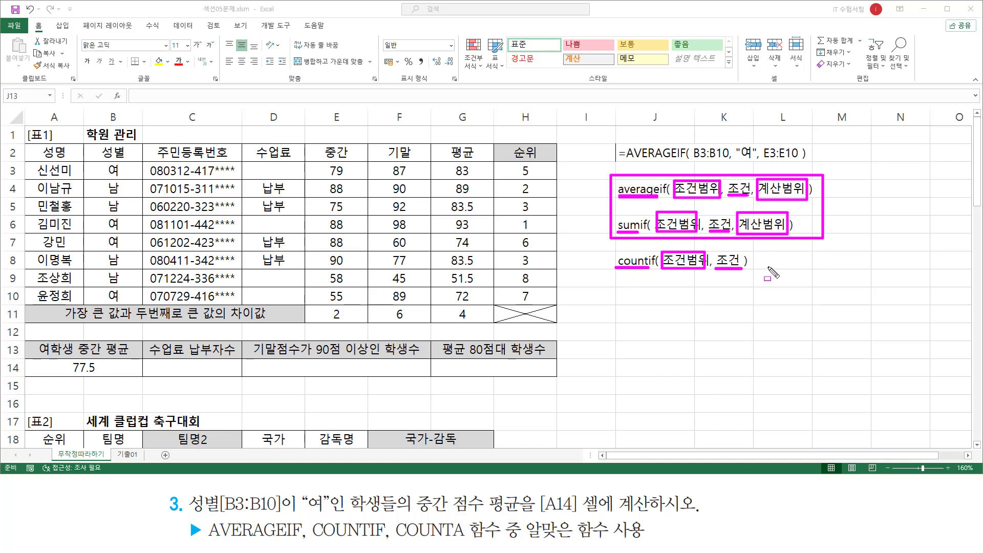
key("Escape")
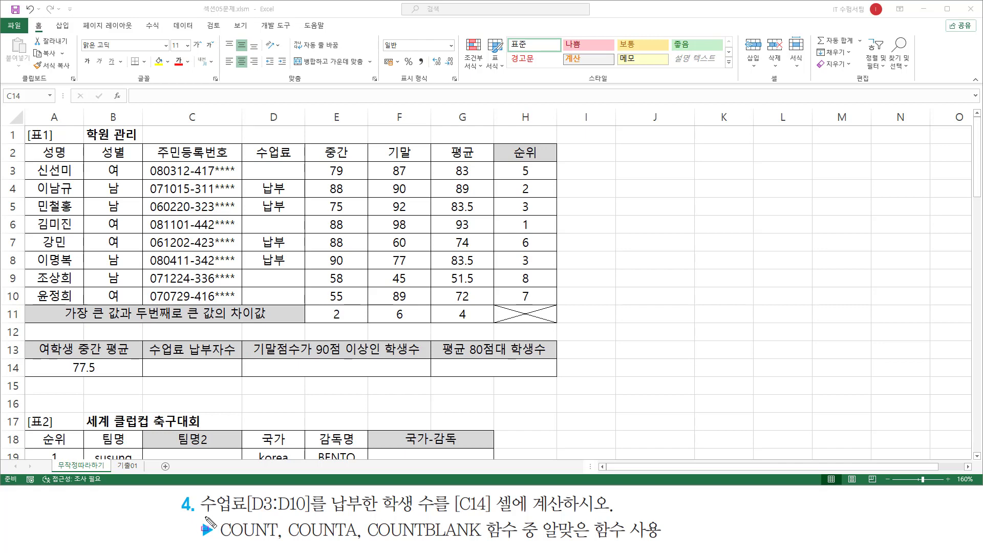
Examine task 4: the 수업료 range D3:D10, the target cell C14 and the candidate functions COUNT, COUNTA and COUNTBLANK.
mouse_move(202, 516)
left_mouse_down()
mouse_move(306, 515)
mouse_move(314, 497)
left_mouse_up()
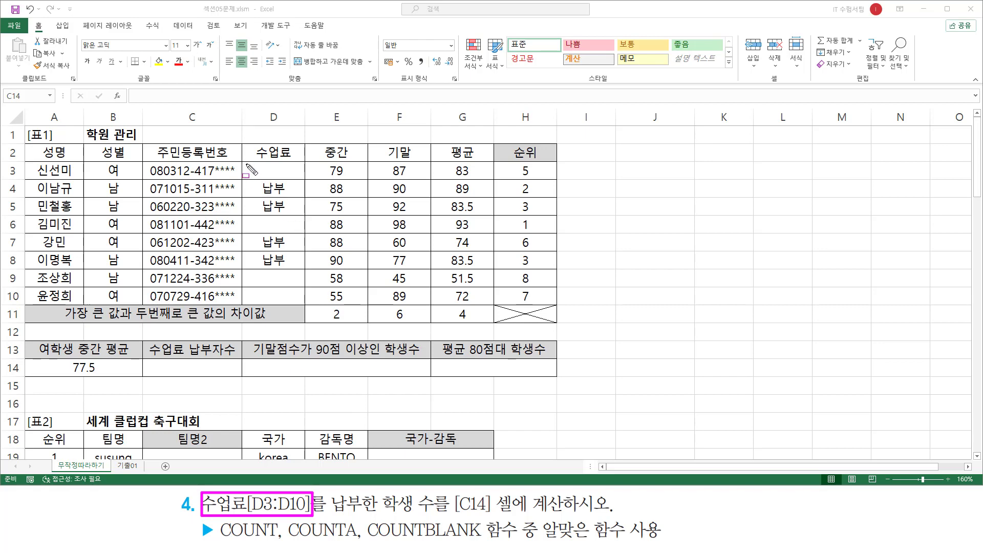
mouse_move(246, 165)
left_mouse_down()
mouse_move(300, 185)
mouse_move(304, 303)
left_mouse_up()
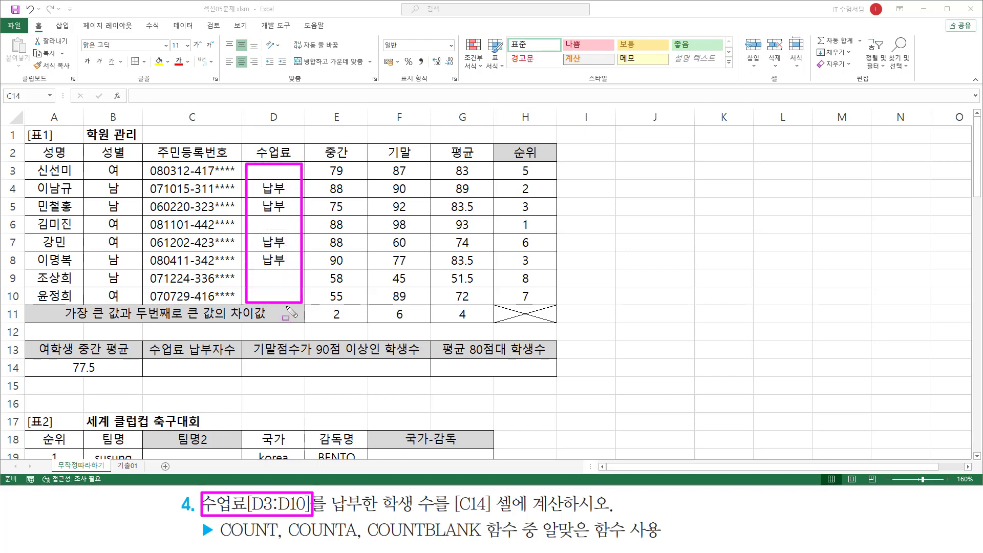
left_click_drag(328, 517, 612, 517)
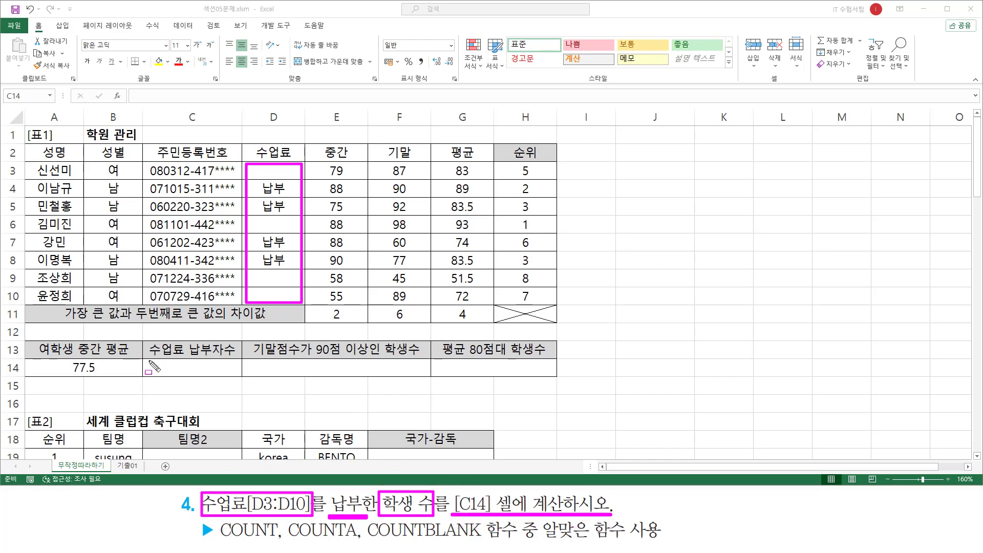
mouse_move(149, 361)
left_mouse_down()
mouse_move(215, 382)
mouse_move(239, 378)
left_mouse_up()
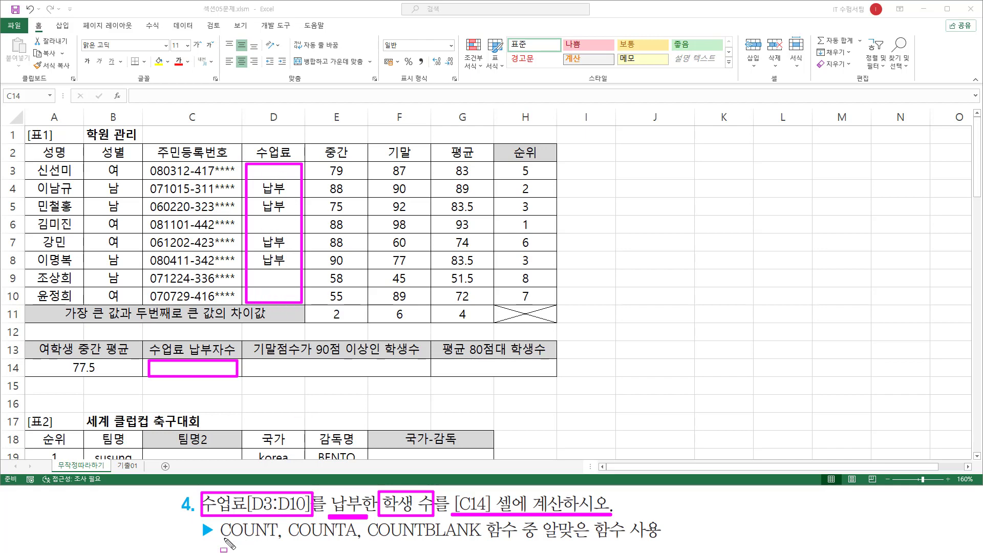
left_click_drag(219, 539, 482, 541)
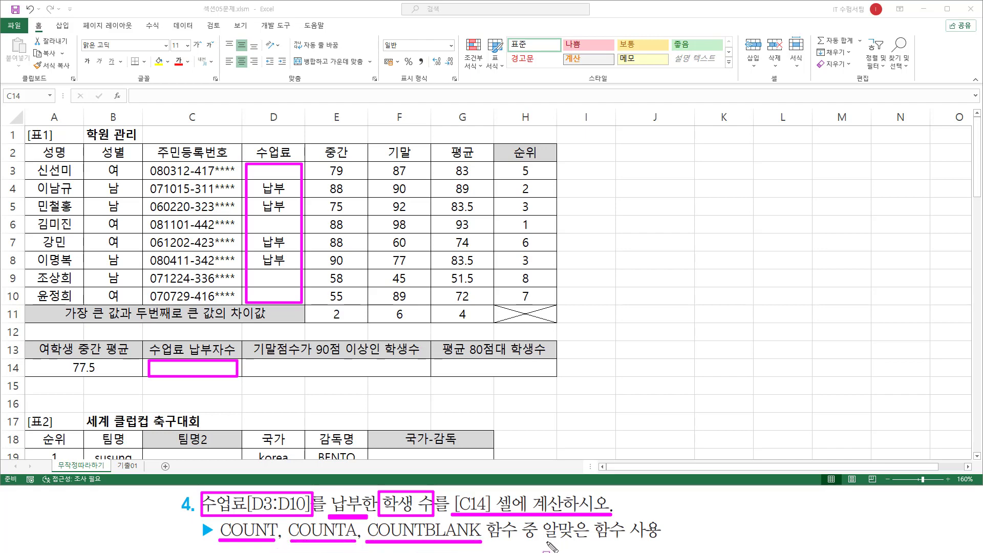
left_click_drag(541, 544, 660, 545)
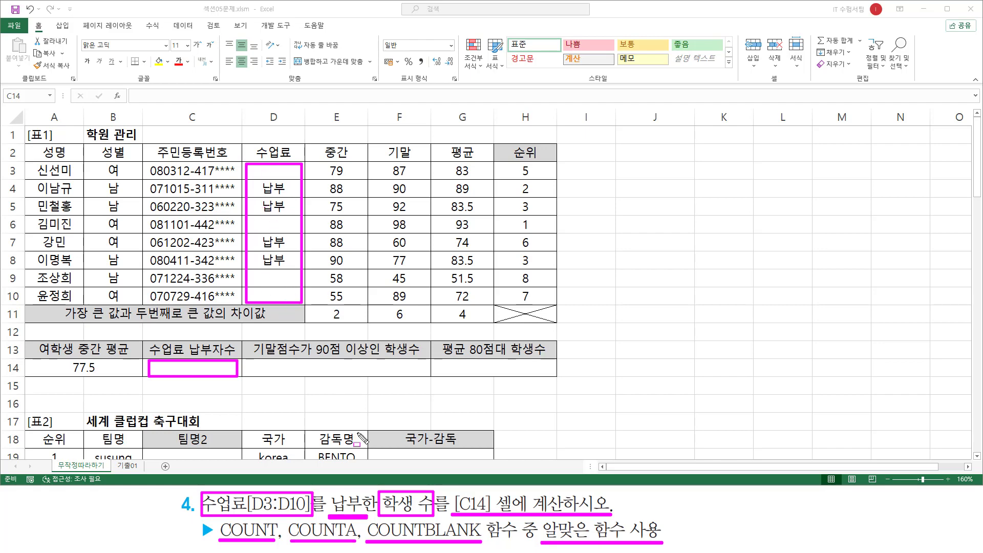
key("Escape")
left_click_drag(288, 517, 359, 543)
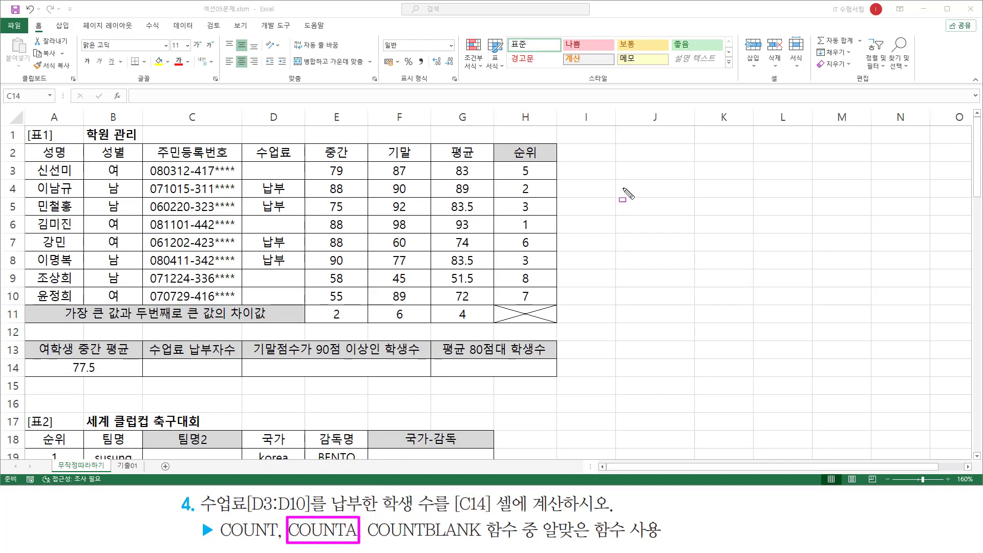
key("Escape")
Enter the syntax note count(인수1, 인수2, 인수3,....) in cell J4.
left_click(652, 198)
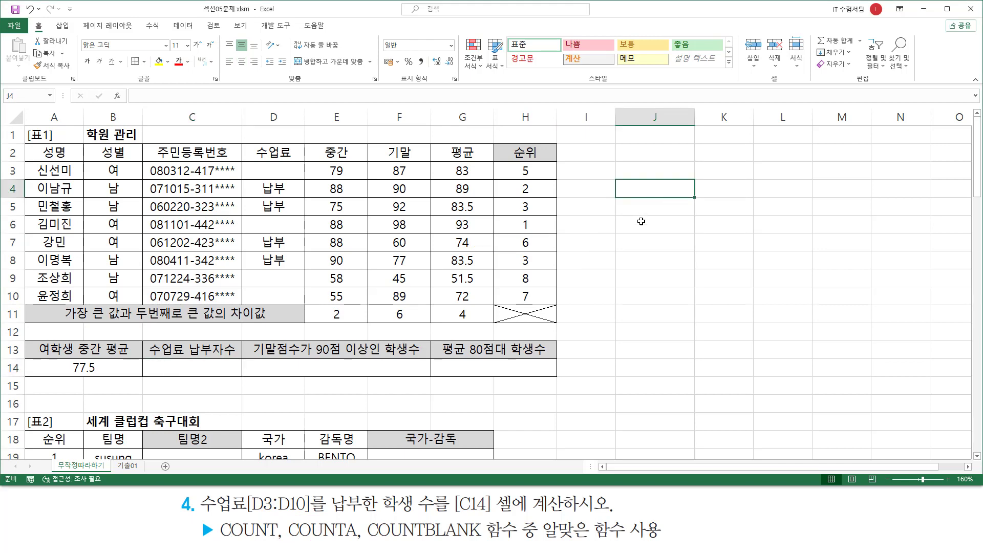
type("count(")
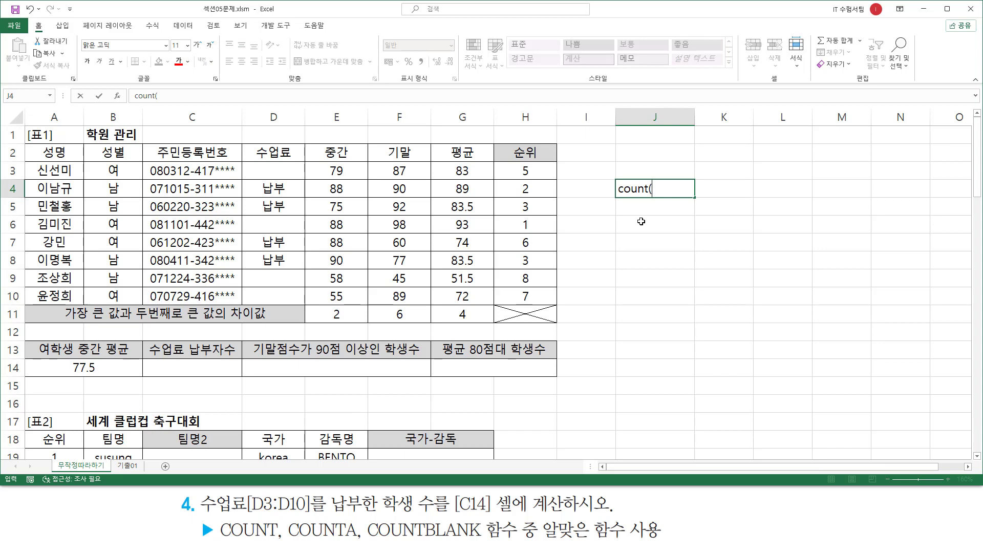
type("이")
type("ㄴ수1, 인수")
type("2, 인수3,...")
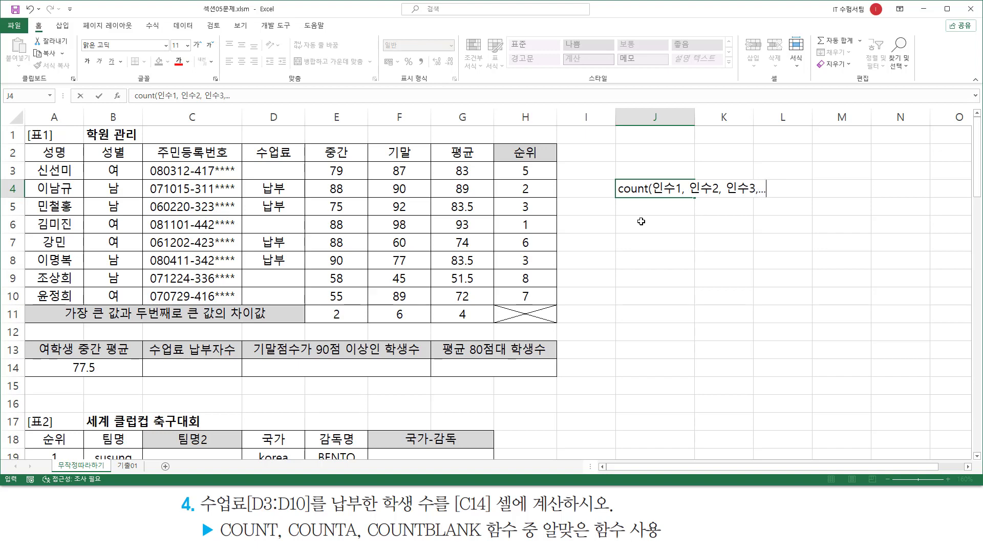
type(".)")
key("ctrl+Return")
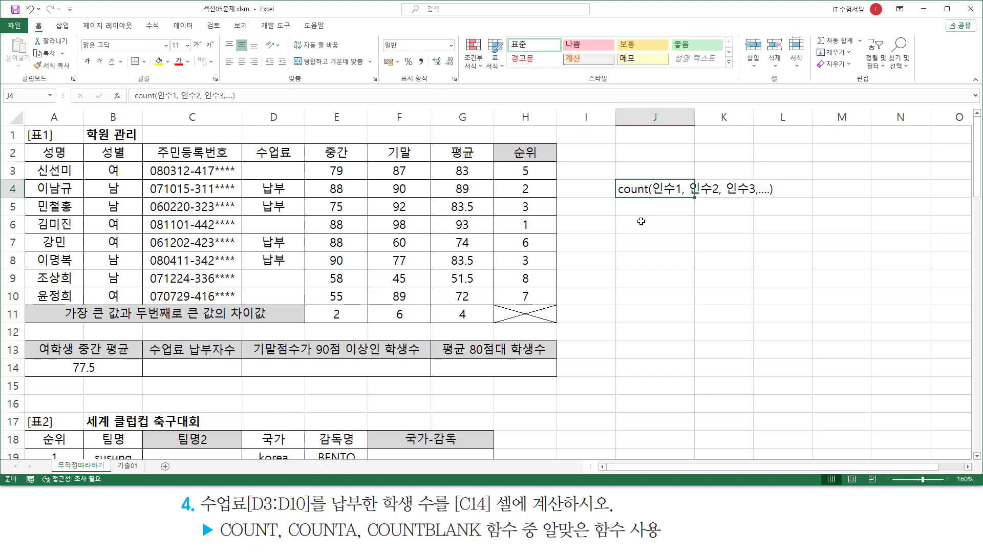
Copy the count note from J4, change it to counta(인수1, 인수2, 인수3,....) and place it in J6.
key("ctrl+c")
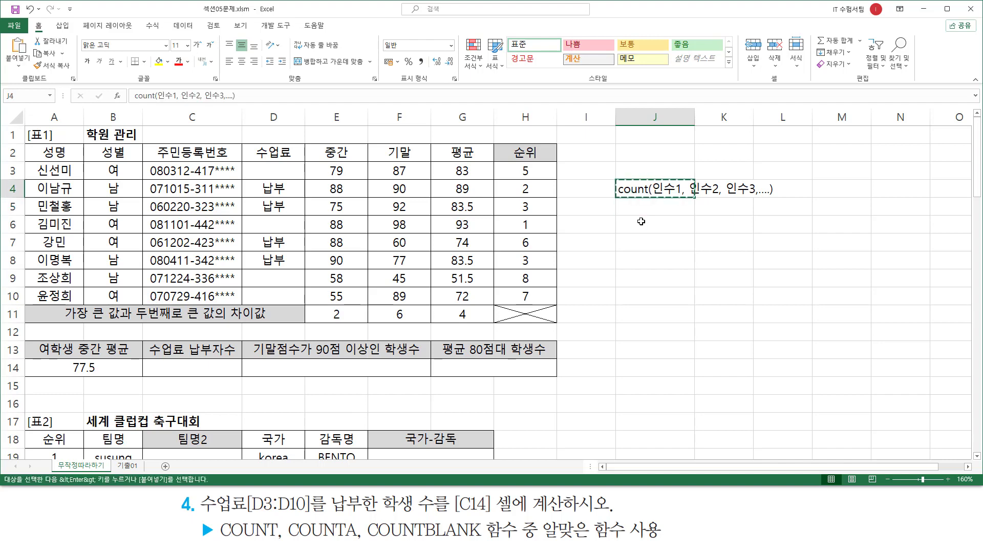
left_click(644, 208)
key("ctrl+v")
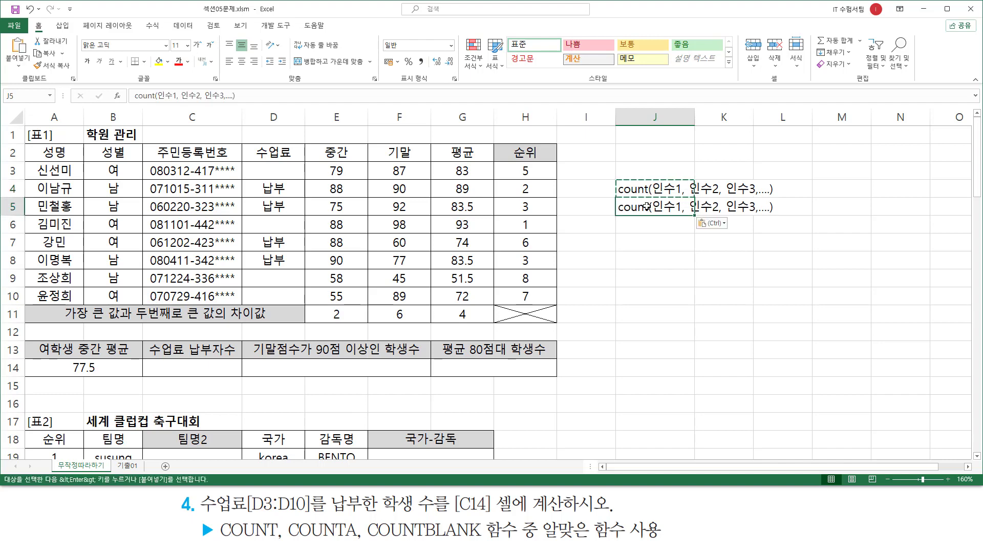
double_click(647, 206)
type("ㅁ")
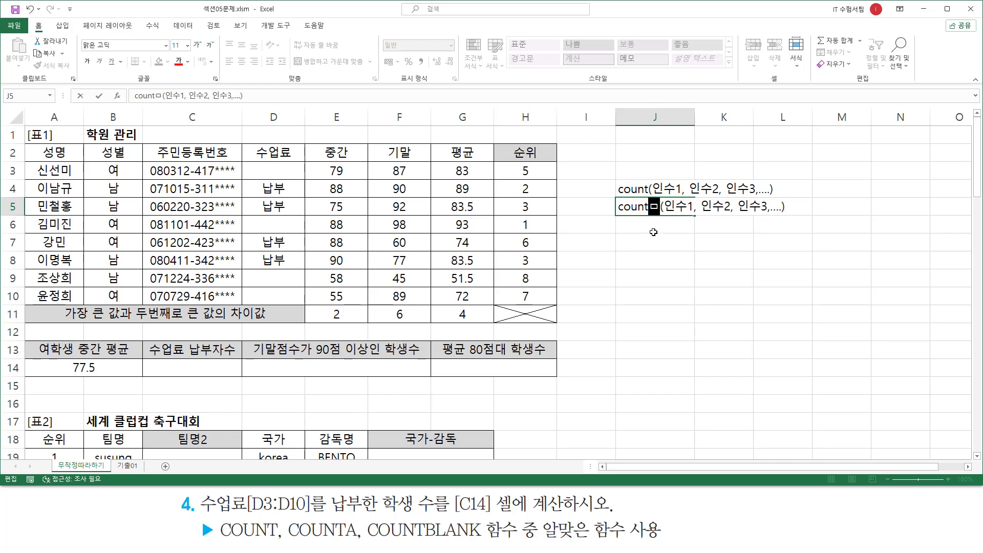
key("BackSpace")
type("a")
key("Return")
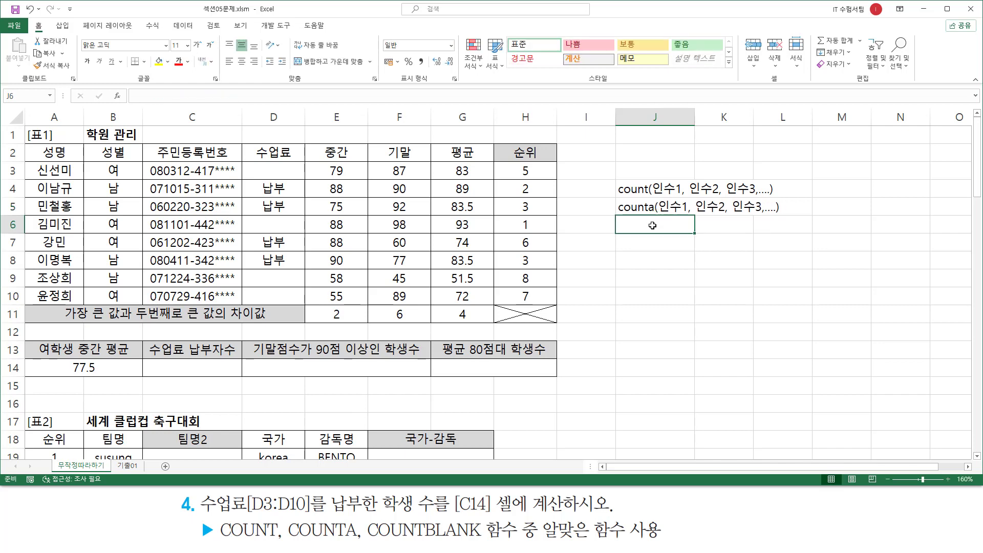
left_click(657, 207)
left_click_drag(656, 215, 660, 234)
Copy the counta note from J6 to J8 and change it to countblank(인수1, 인수2, 인수3,....).
key("ctrl+c")
left_click(637, 262)
key("ctrl+v")
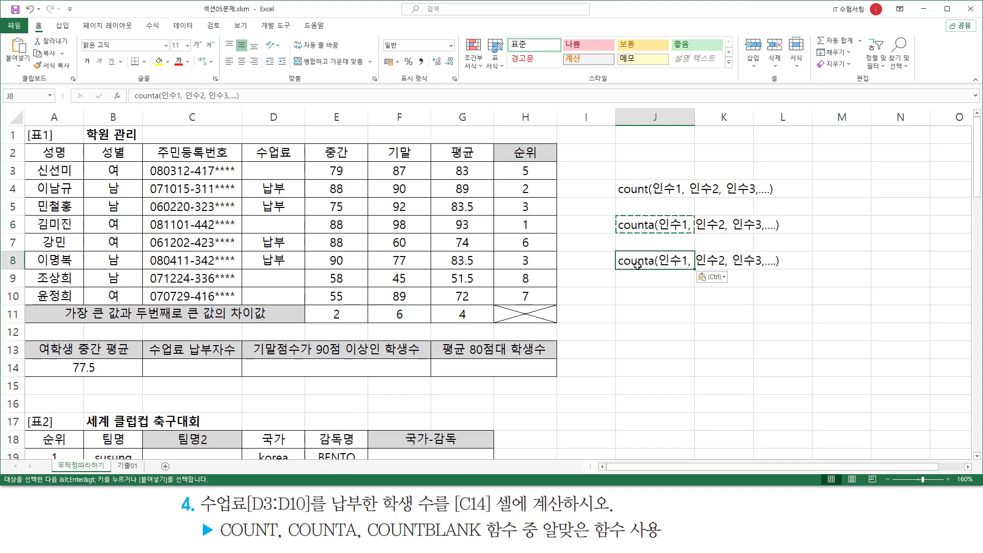
double_click(650, 262)
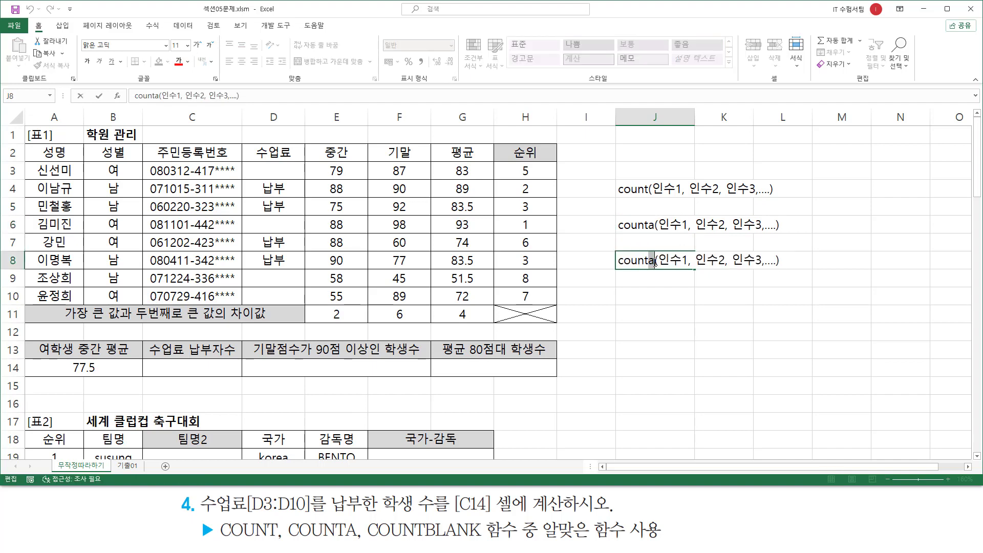
type("ba")
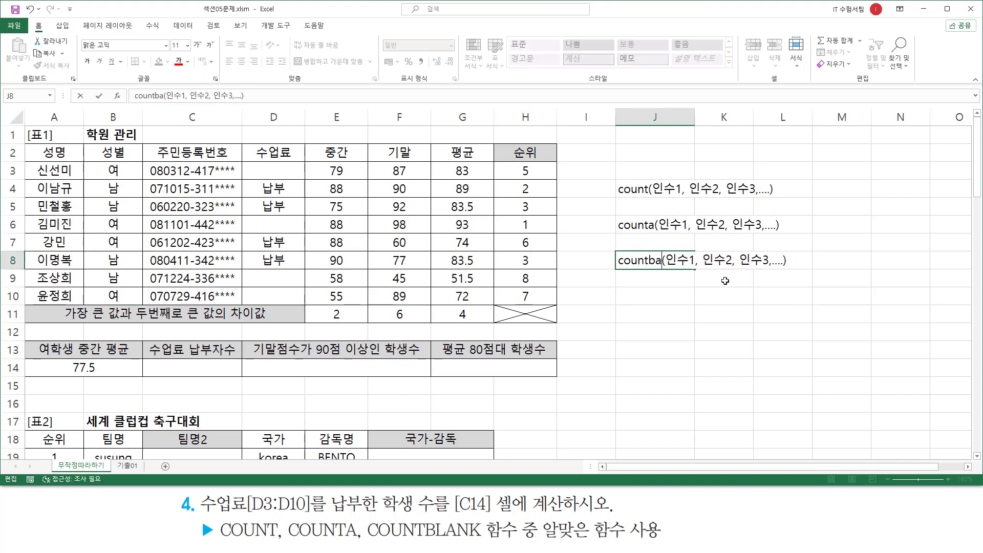
key("BackSpace")
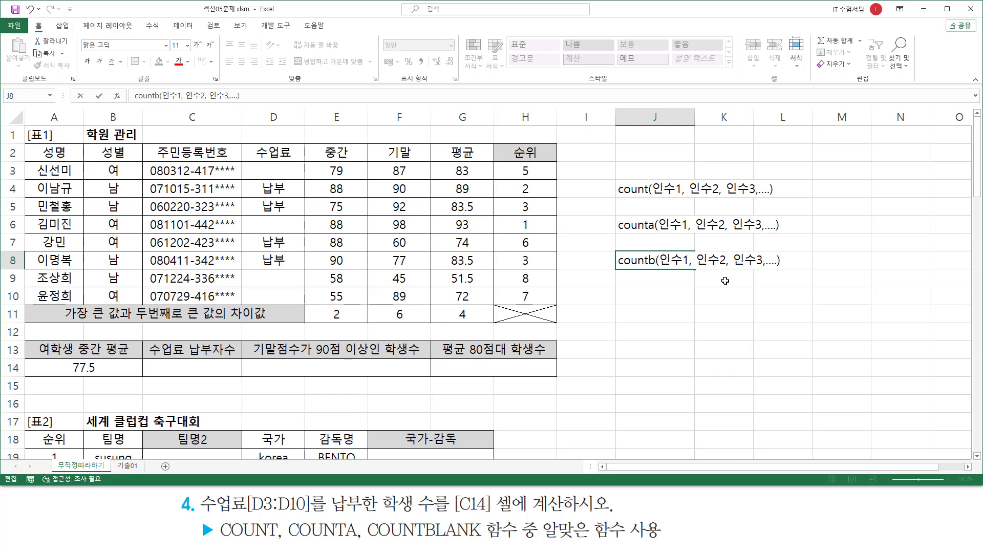
type("lank")
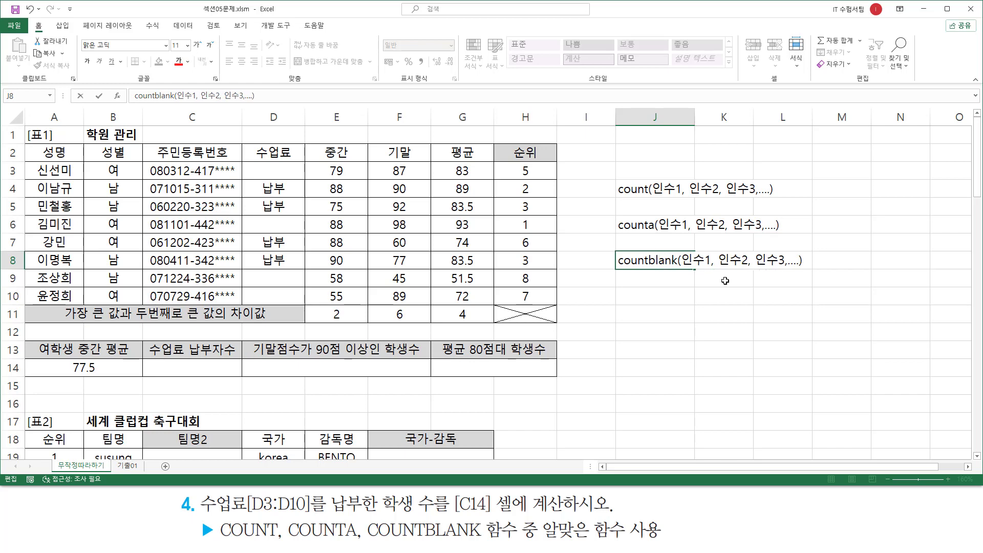
key("Return")
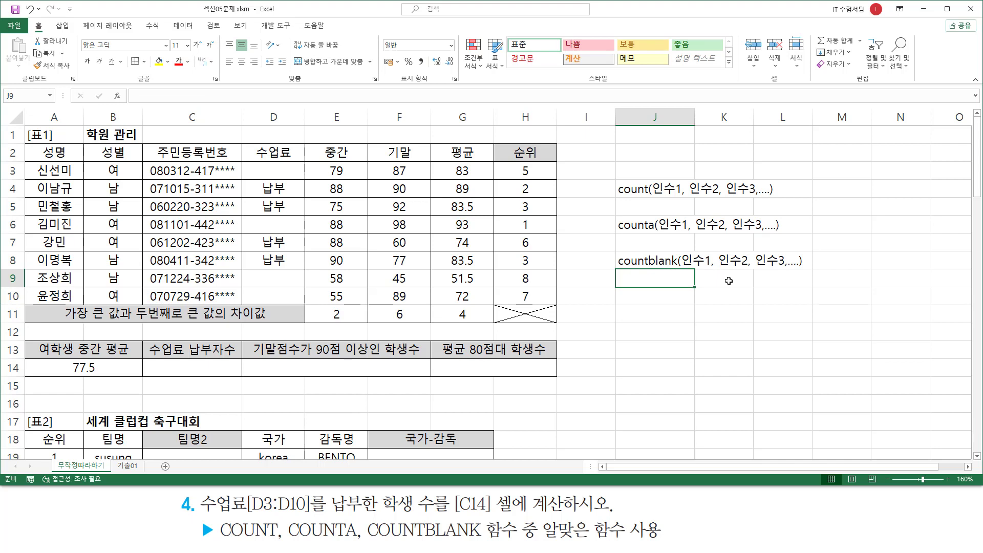
mouse_move(607, 174)
left_mouse_down()
mouse_move(720, 291)
mouse_move(830, 307)
left_mouse_up()
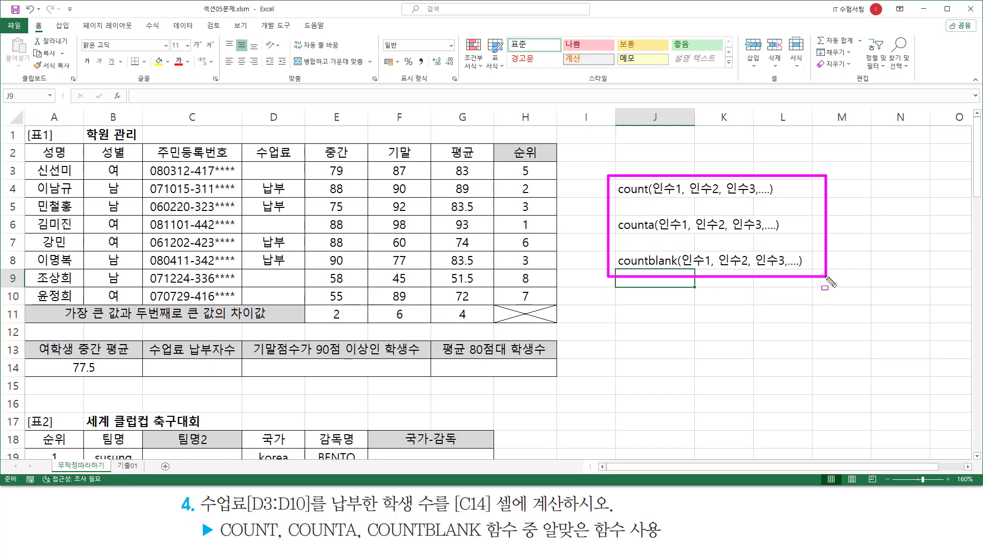
key("Down")
key("Down")
key("Down")
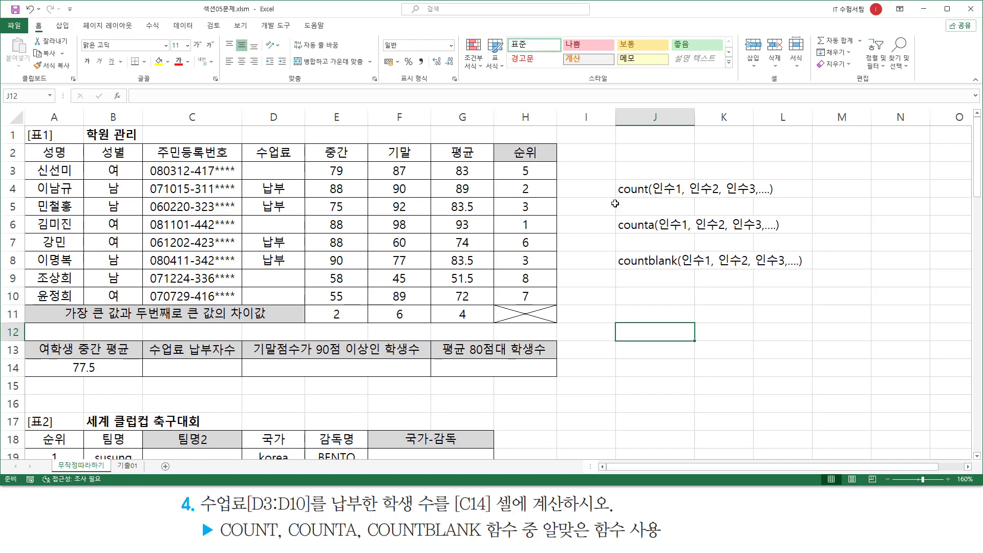
Enter the note "숫자 셀" in M4 beside the count syntax.
left_click_drag(617, 194, 660, 211)
left_click(853, 194)
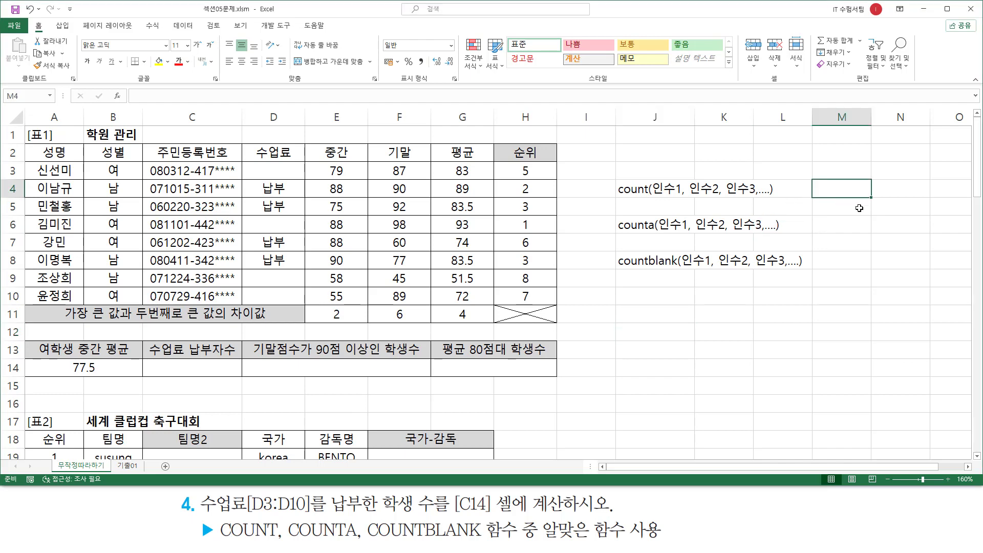
type("tnt")
type("숫자 셀")
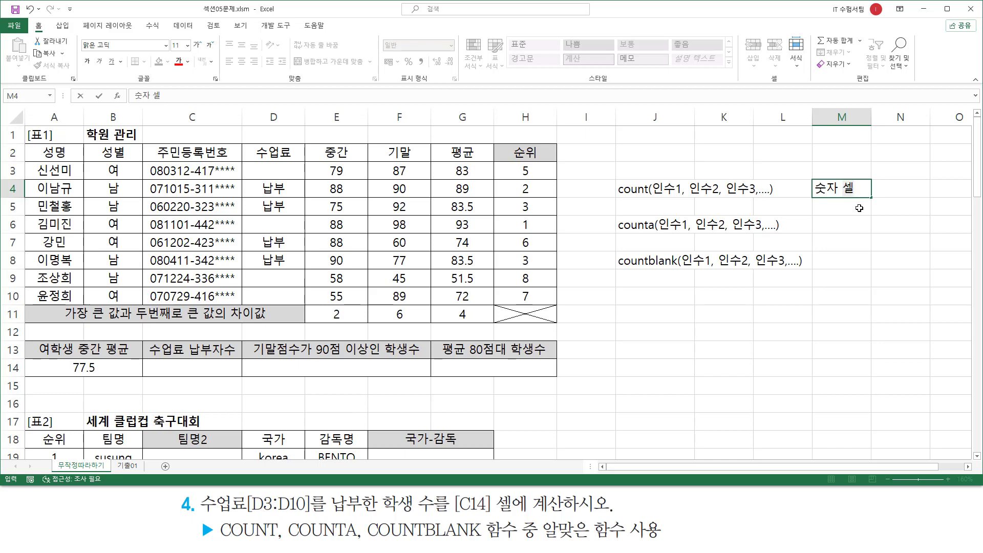
key("Return")
key("Return")
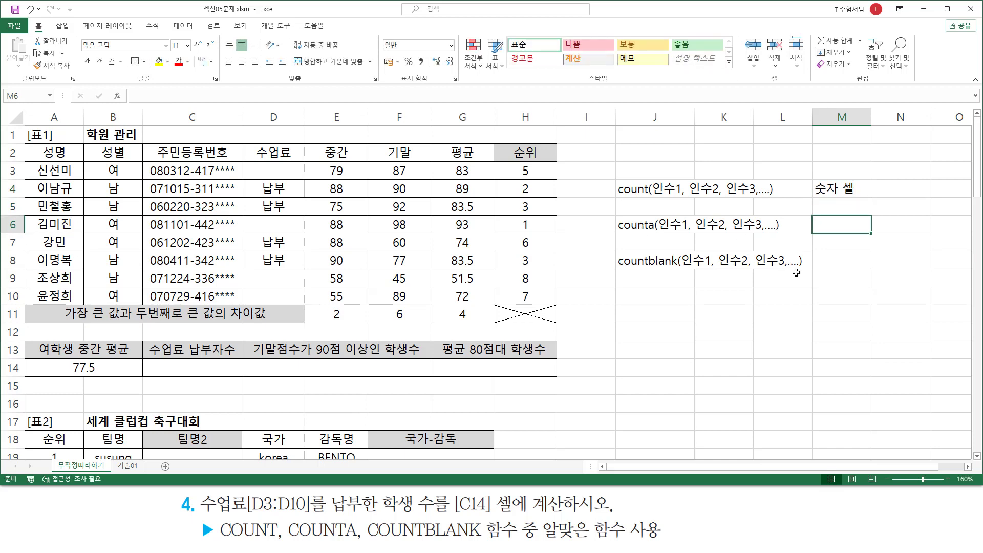
Enter the notes "비어있지 않은 셀" in M6 for counta and "비어있는 셀" in M8 for countblank.
type("비어있ㅈ")
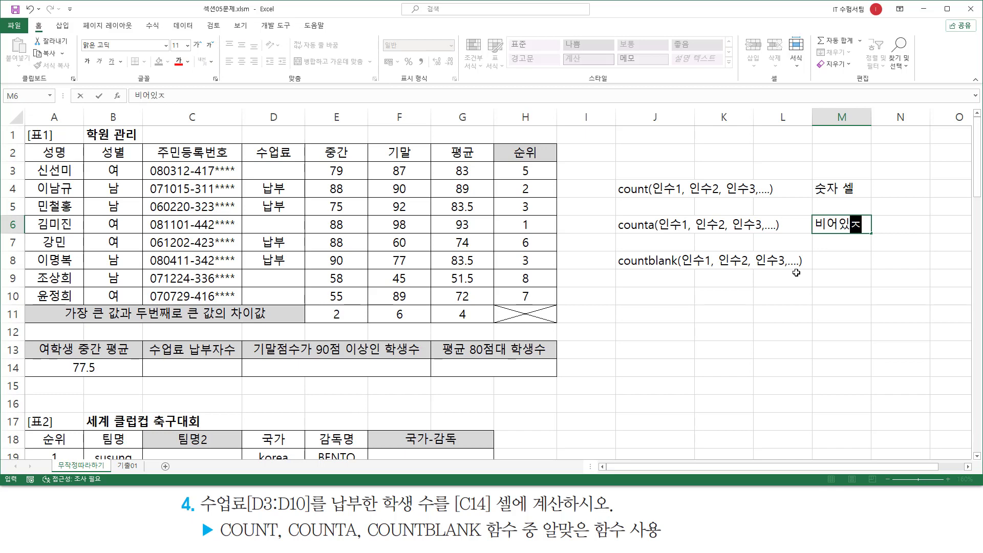
type("지 않은 ㅅ")
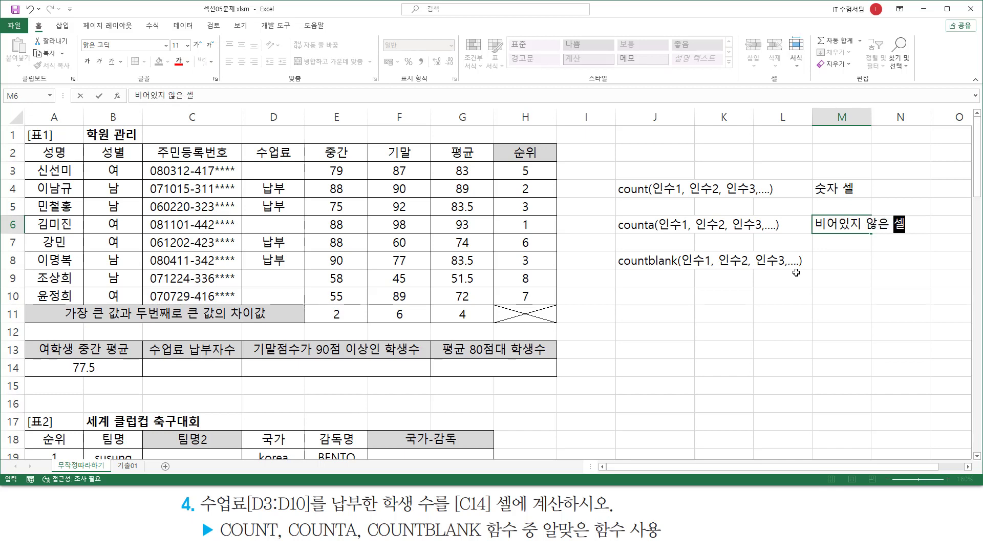
key("Return")
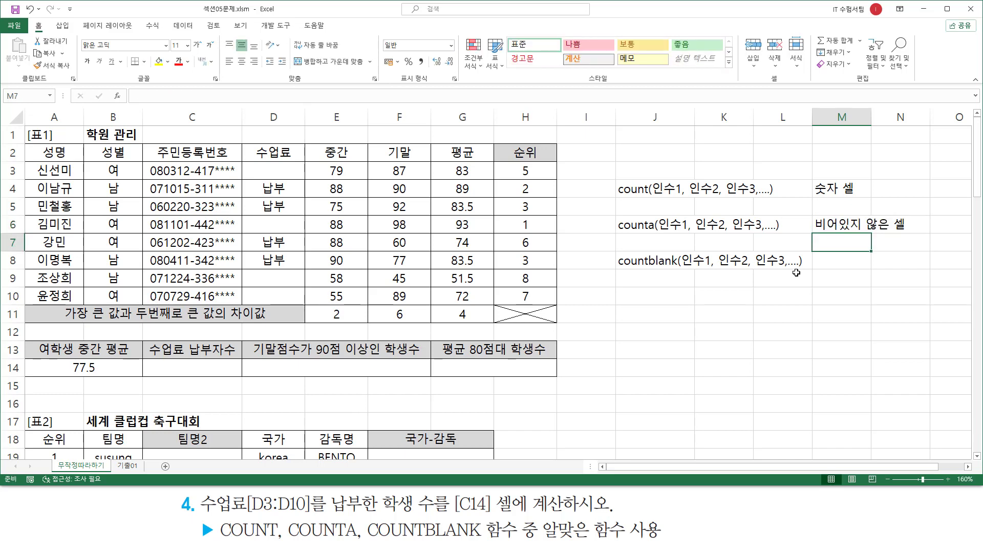
key("Down")
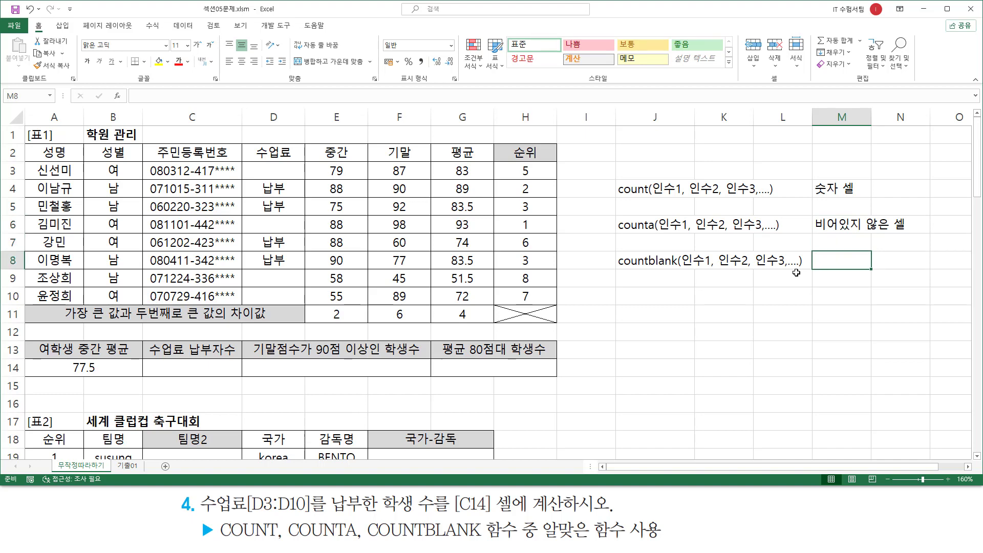
type("비어")
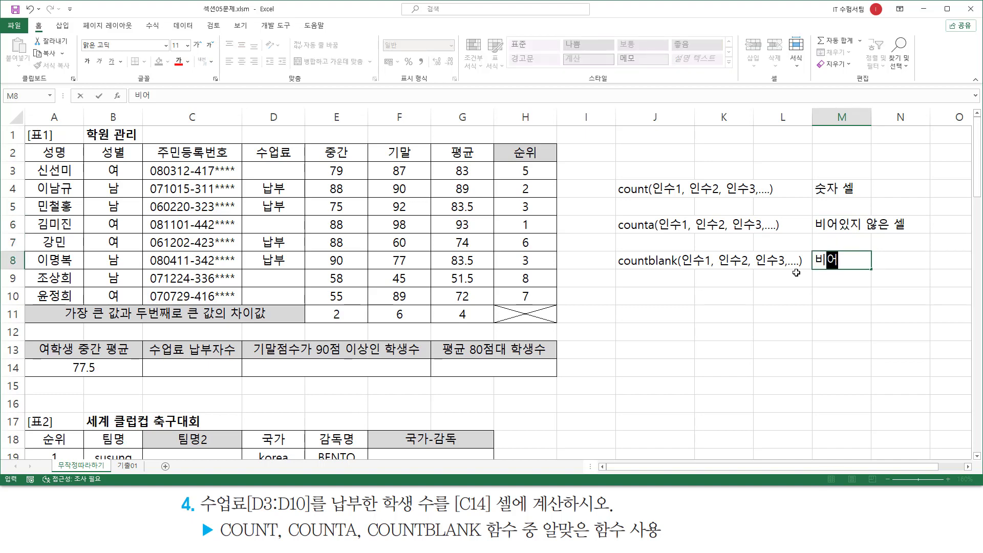
type("있는 셀")
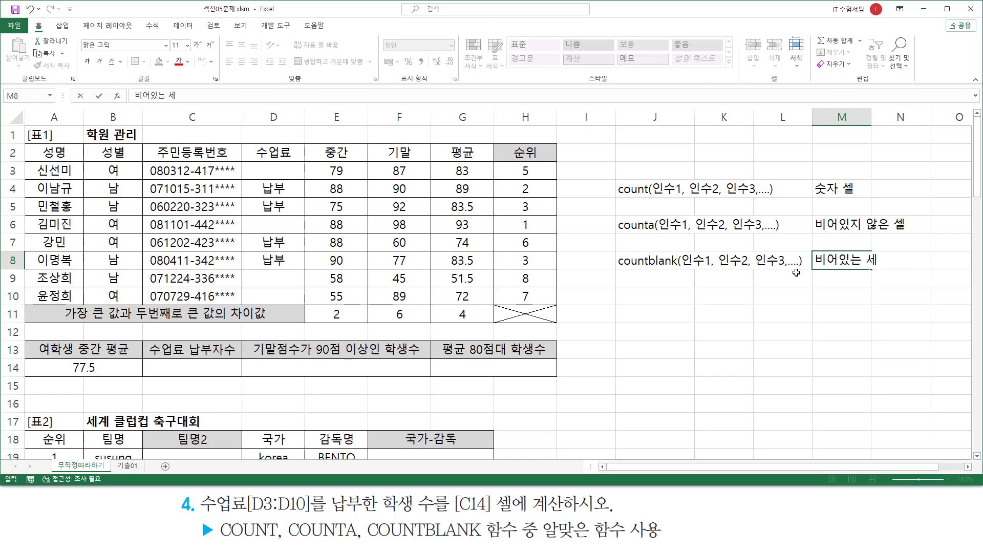
key("Return")
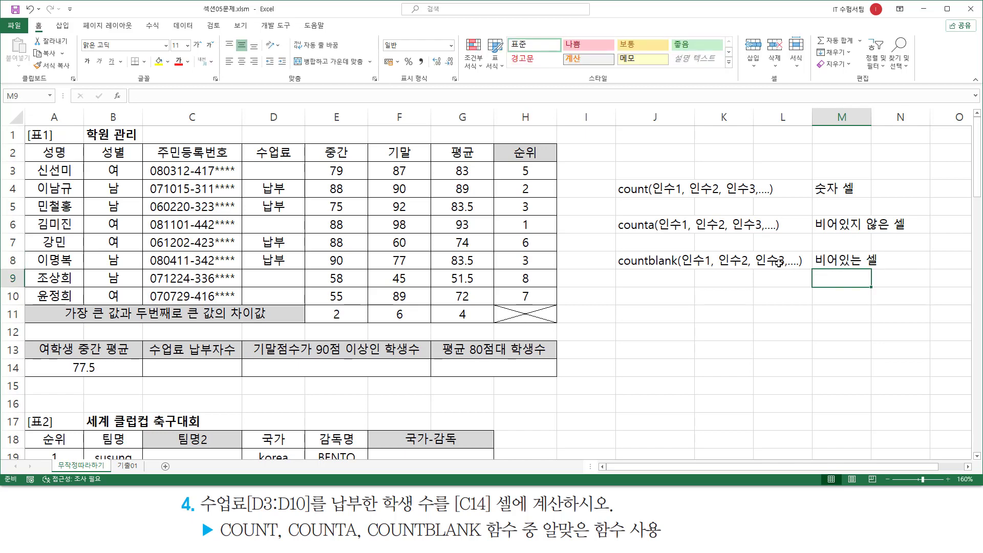
left_click(646, 363)
mouse_move(610, 212)
left_mouse_down()
mouse_move(621, 260)
mouse_move(922, 275)
left_mouse_up()
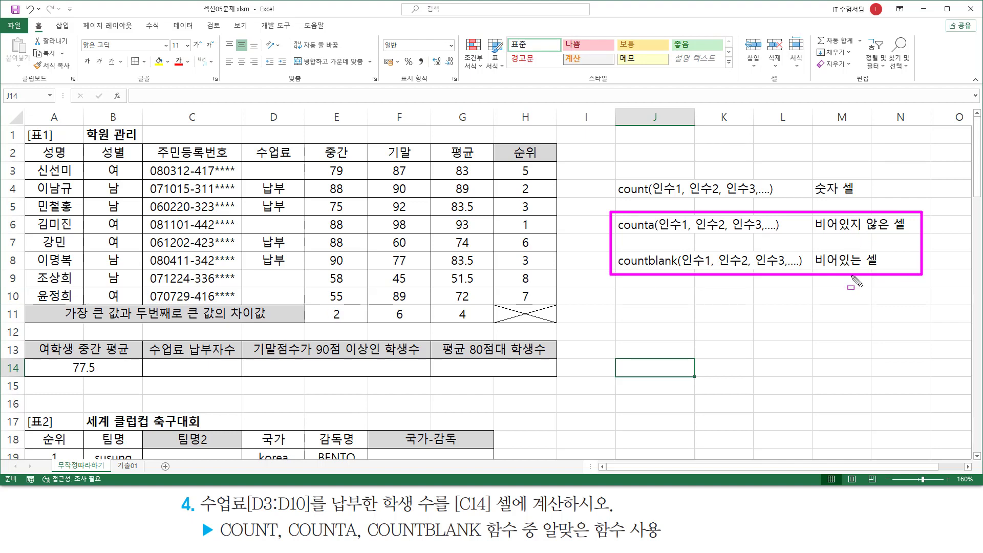
left_click_drag(813, 233, 909, 234)
left_click_drag(814, 267, 859, 268)
key("Escape")
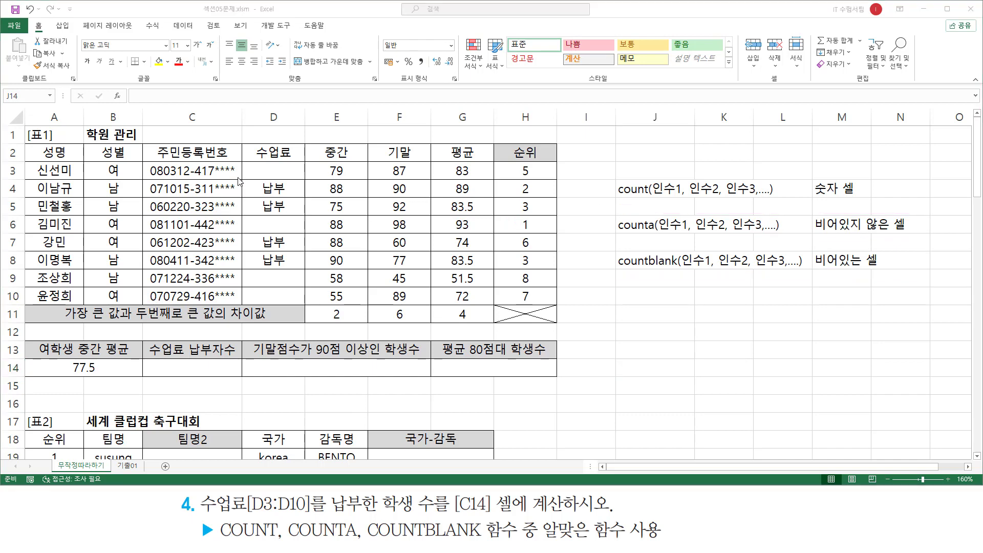
mouse_move(244, 163)
left_mouse_down()
mouse_move(244, 230)
mouse_move(299, 301)
mouse_move(301, 164)
mouse_move(245, 160)
left_mouse_up()
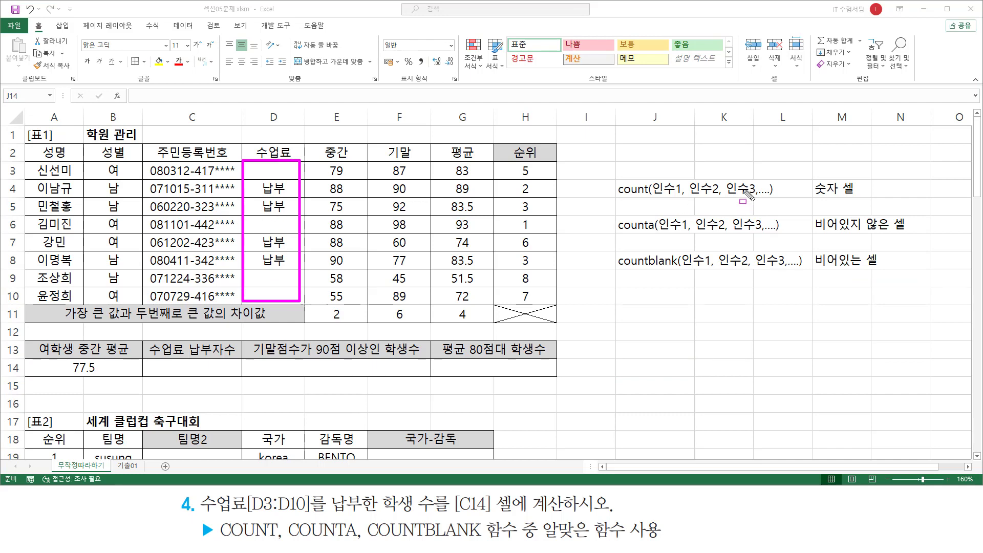
left_click_drag(618, 196, 650, 196)
left_click_drag(809, 196, 864, 196)
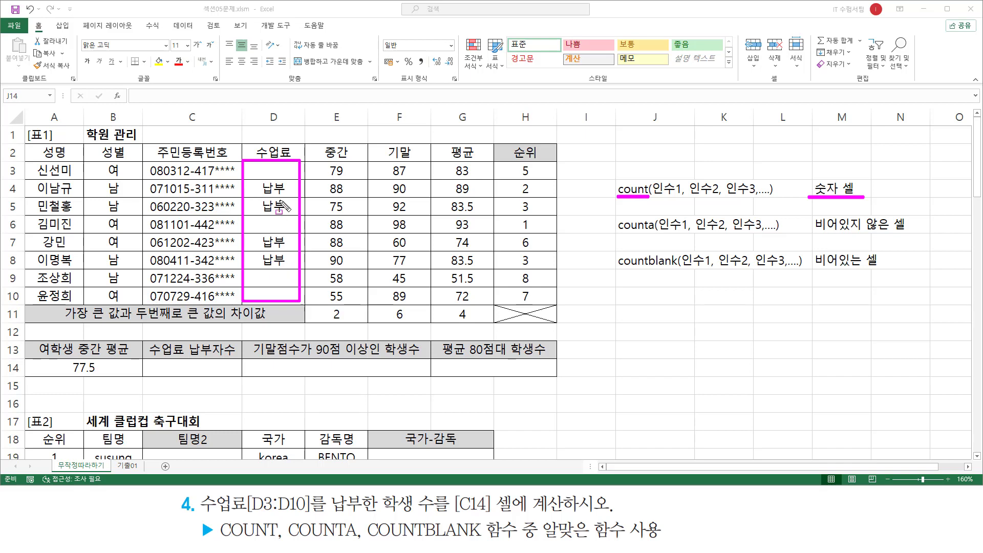
left_click_drag(611, 187, 881, 187)
key("Escape")
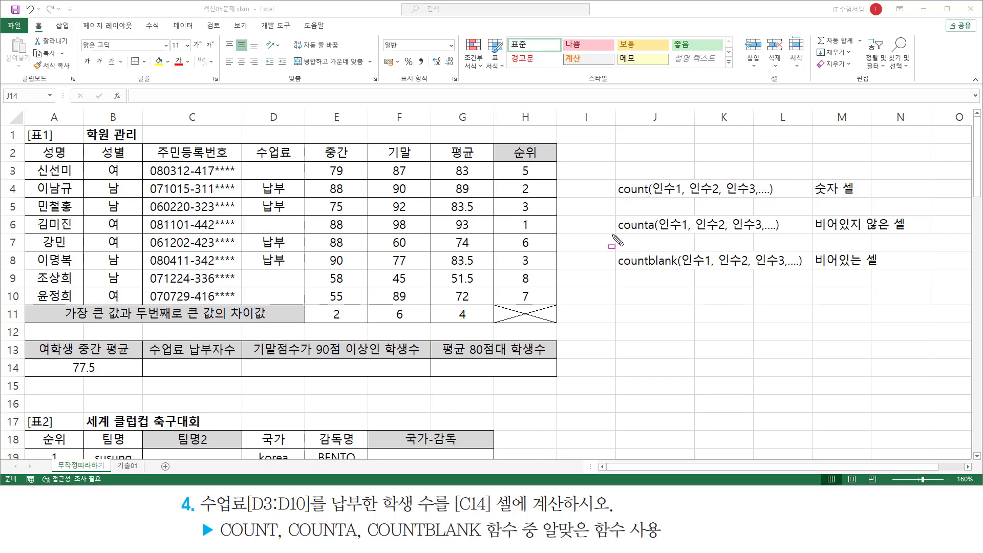
mouse_move(612, 235)
left_mouse_down()
mouse_move(804, 234)
mouse_move(805, 216)
left_mouse_up()
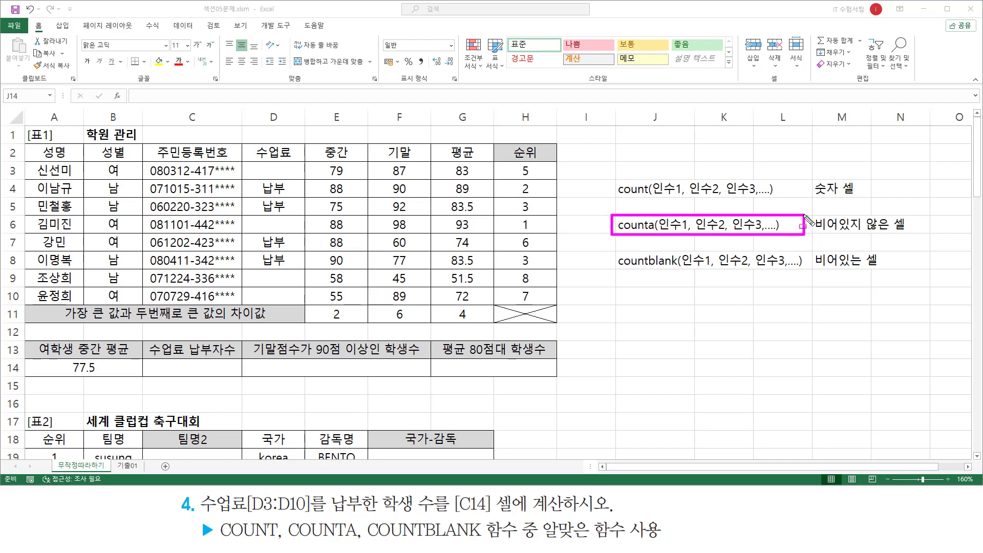
left_click_drag(816, 234, 910, 240)
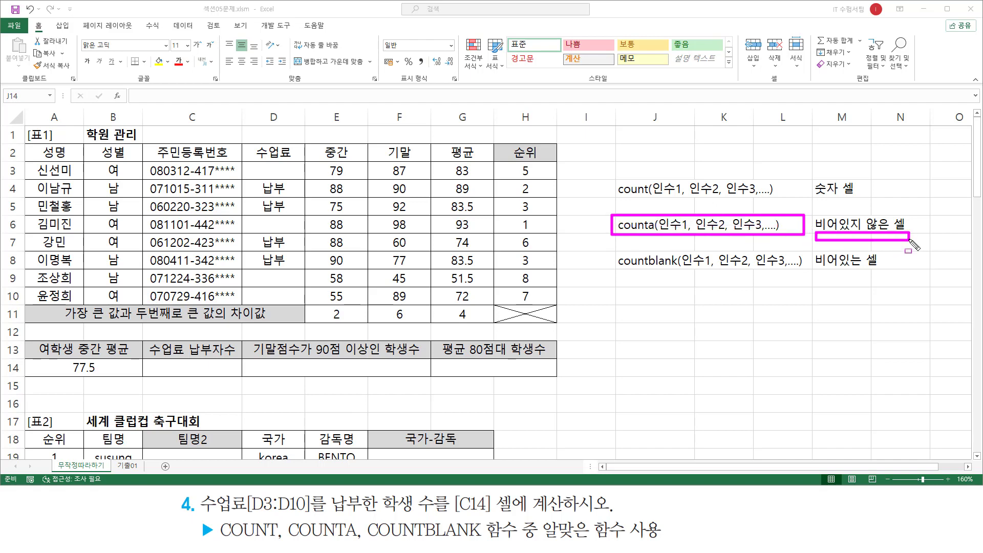
mouse_move(256, 183)
left_mouse_down()
mouse_move(288, 194)
mouse_move(254, 205)
mouse_move(291, 211)
mouse_move(266, 248)
mouse_move(286, 247)
mouse_move(255, 266)
mouse_move(286, 253)
left_mouse_up()
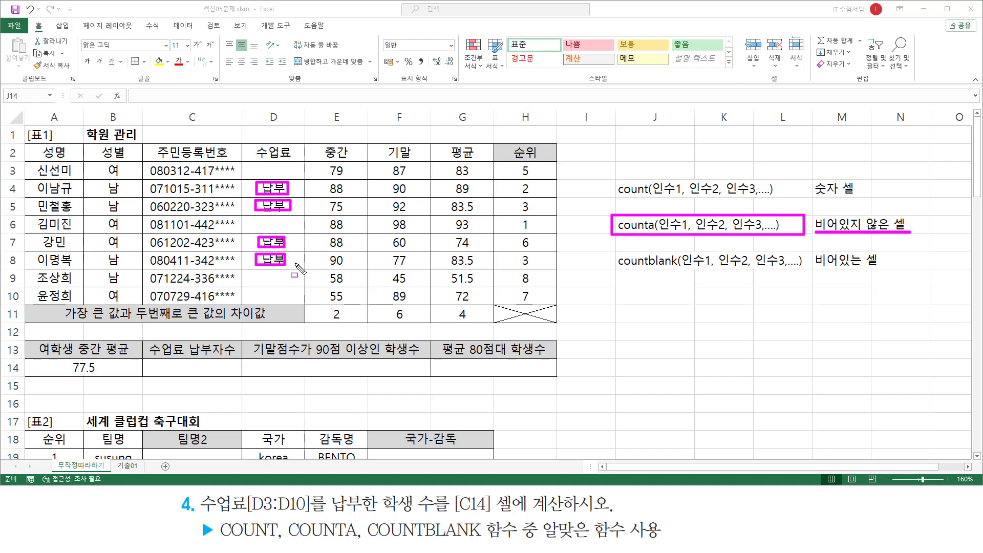
key("Escape")
Calculate the number of students who paid tuition in C14 with the formula =COUNTA(D3:D10).
left_click(165, 371)
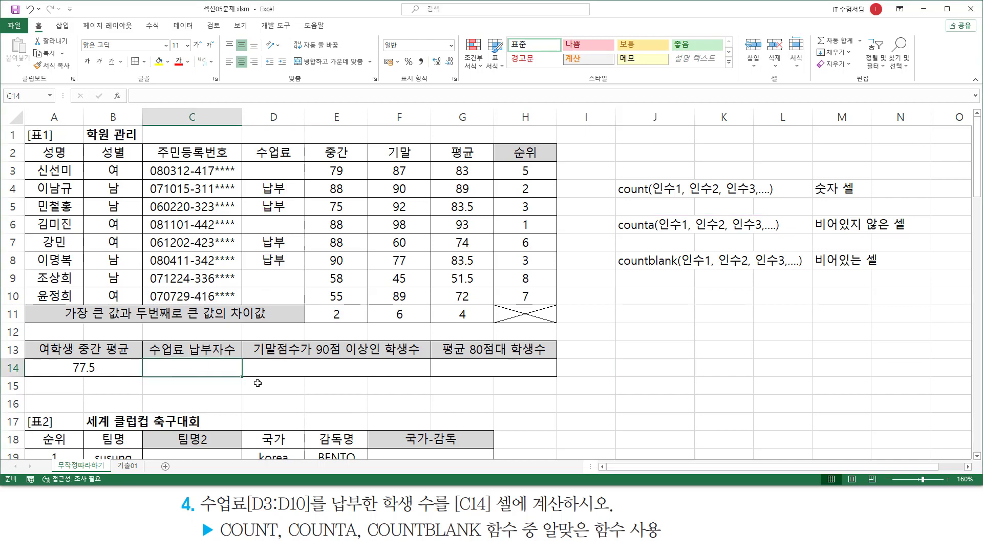
type("=counta")
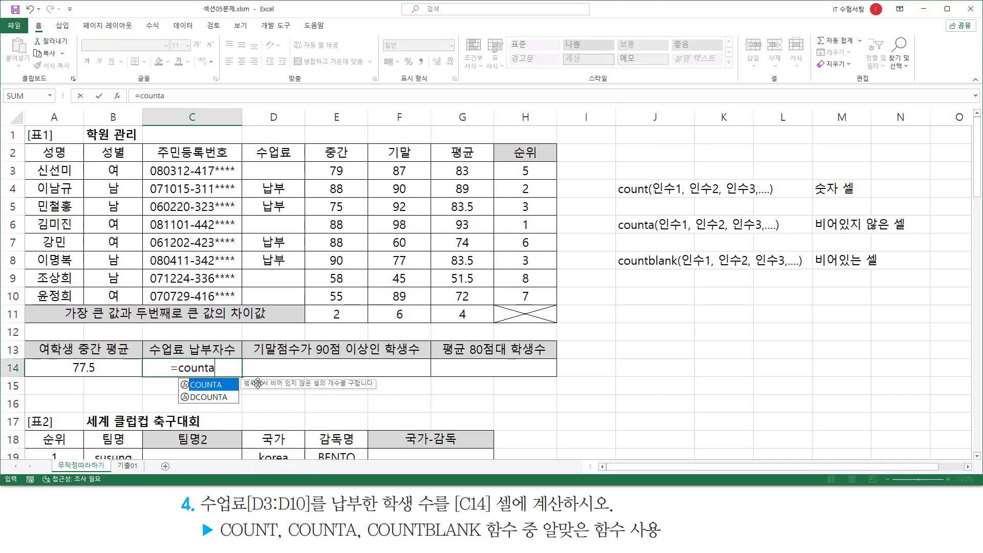
type("(")
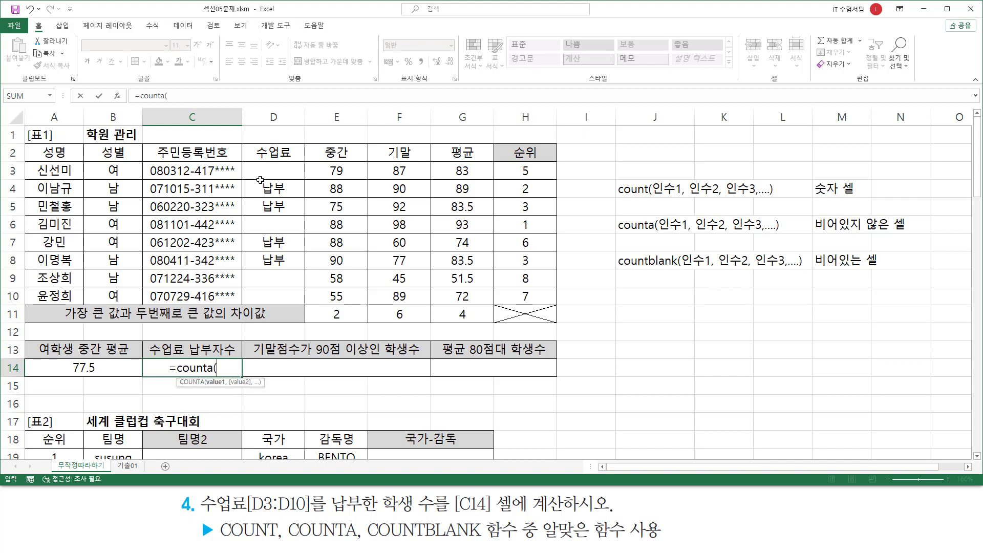
left_click_drag(260, 174, 285, 296)
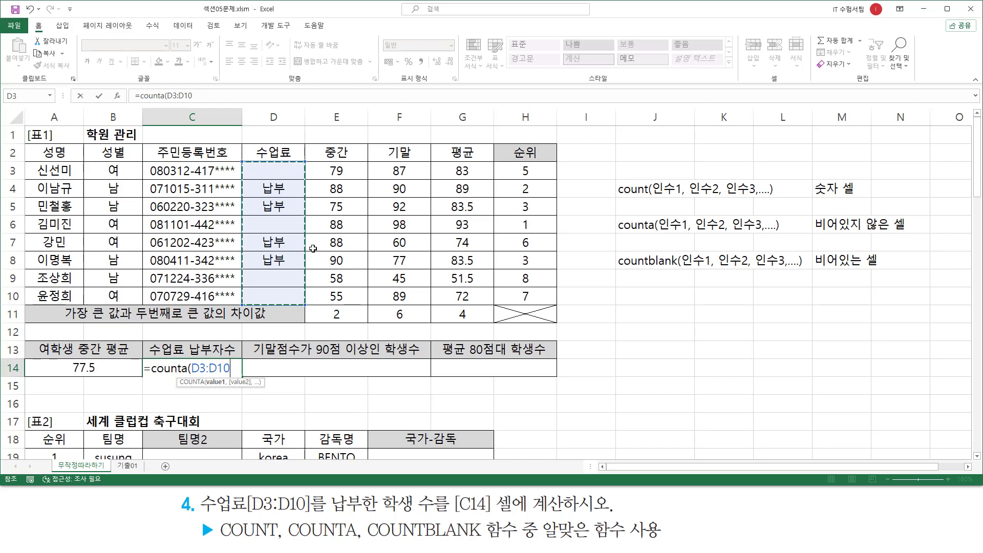
type(")")
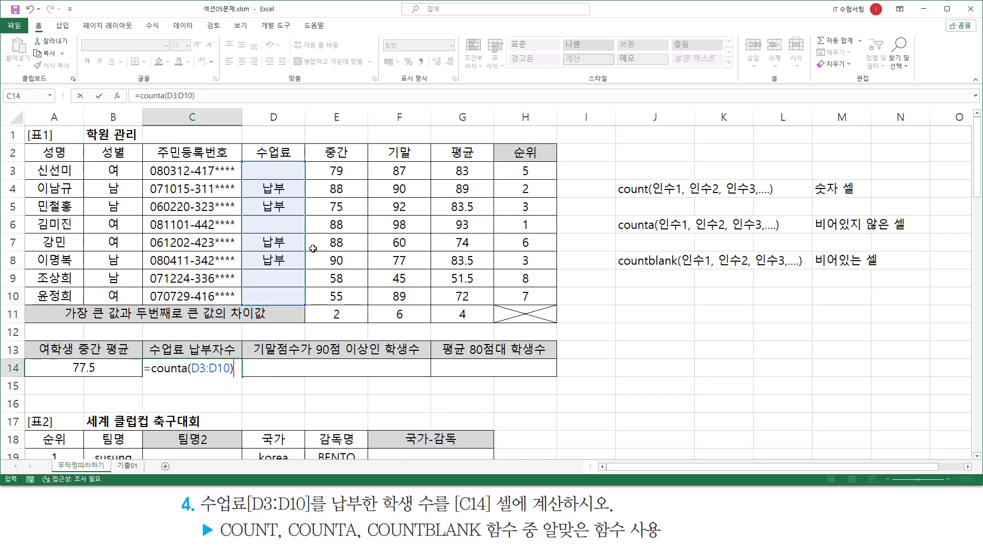
key("Return")
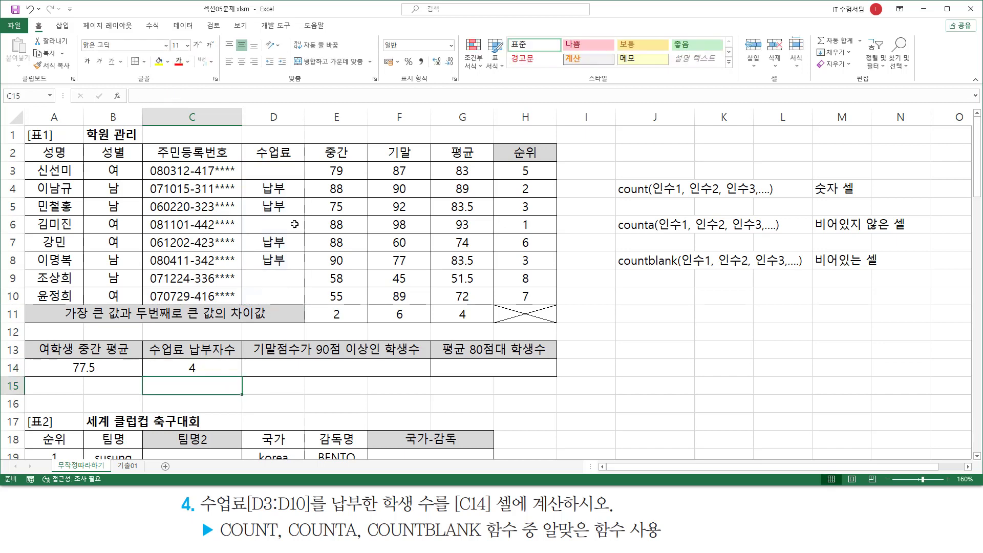
mouse_move(259, 180)
left_mouse_down()
mouse_move(287, 212)
mouse_move(290, 266)
left_mouse_up()
left_click_drag(180, 359, 207, 375)
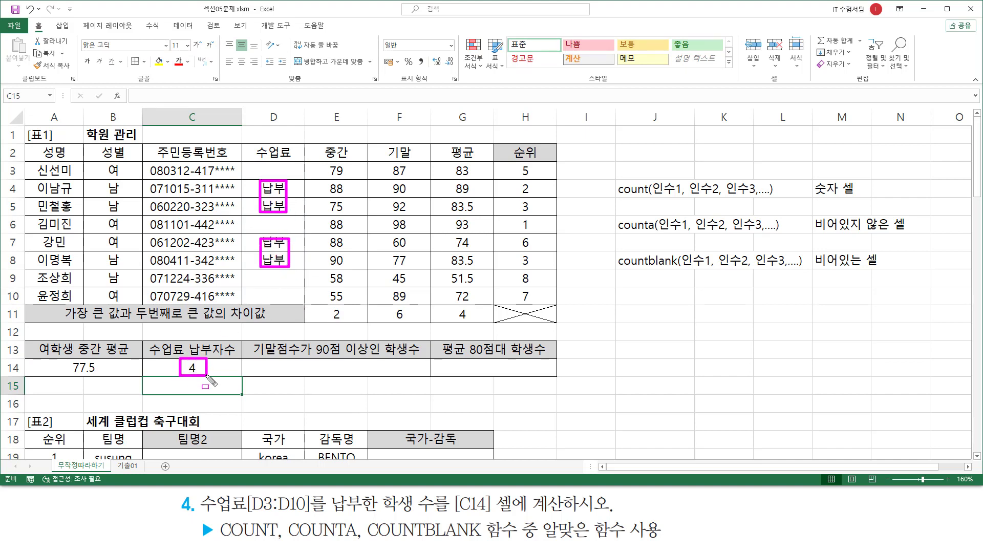
key("Escape")
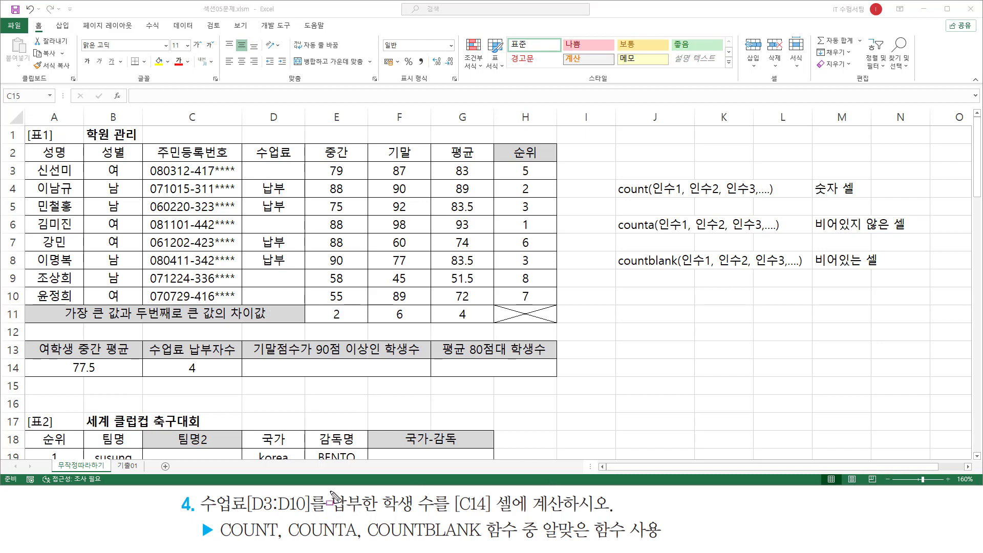
mouse_move(329, 490)
left_mouse_down()
mouse_move(343, 520)
mouse_move(435, 518)
left_mouse_up()
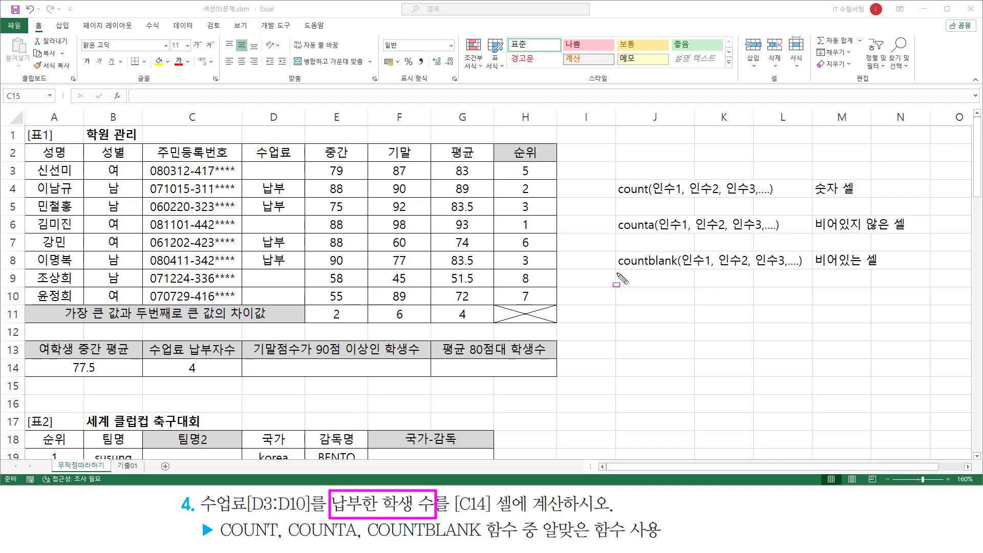
left_click_drag(616, 272, 895, 274)
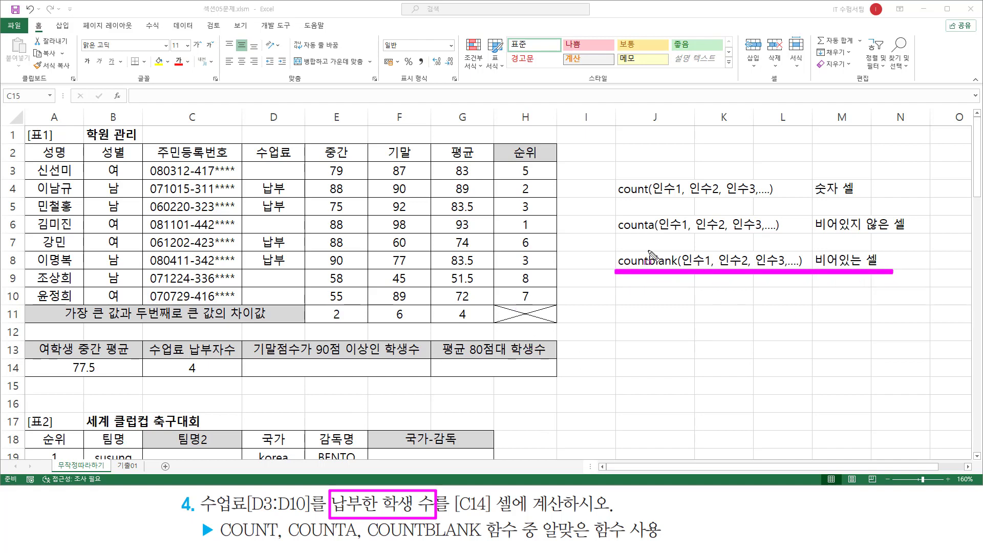
left_click_drag(251, 164, 305, 178)
left_click_drag(255, 220, 293, 231)
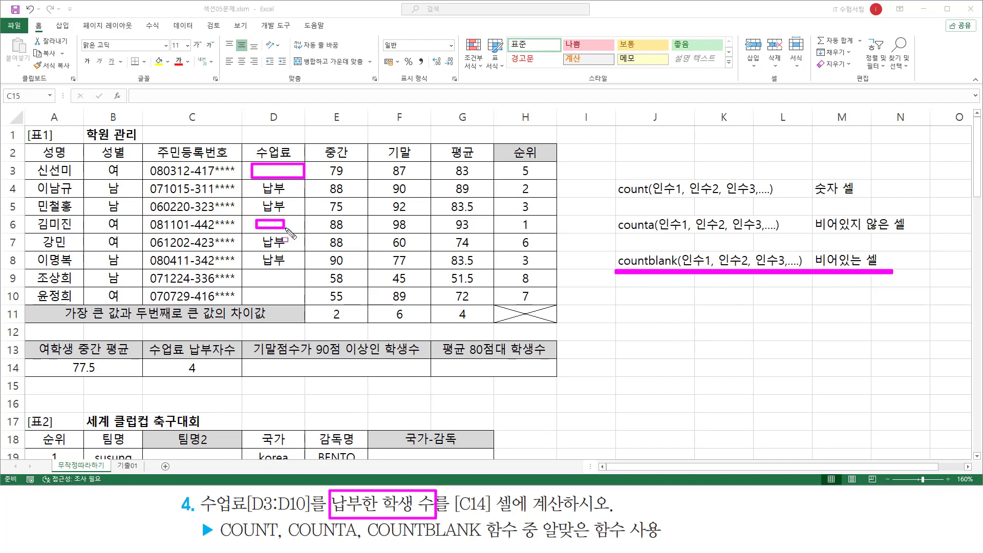
mouse_move(250, 270)
left_mouse_down()
mouse_move(281, 284)
mouse_move(290, 301)
left_mouse_up()
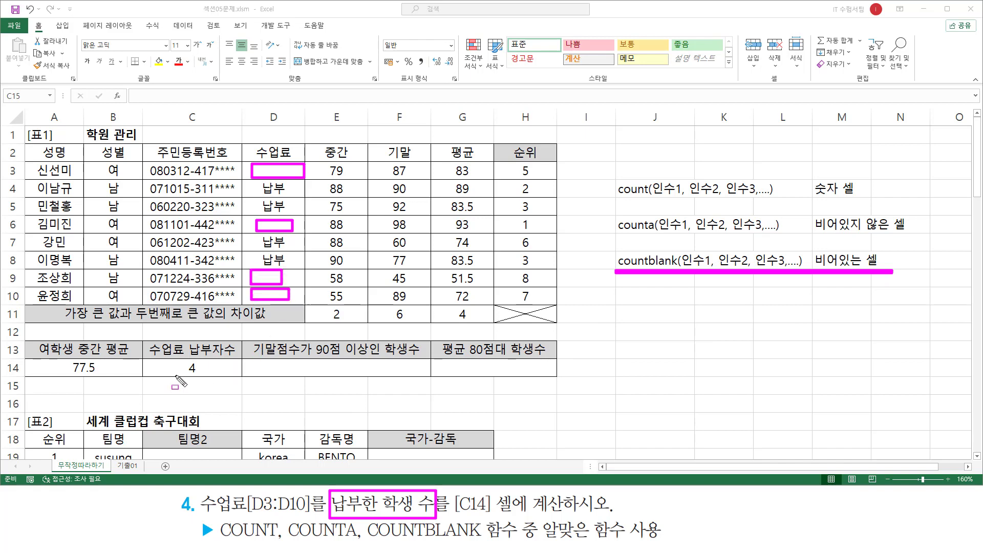
key("Escape")
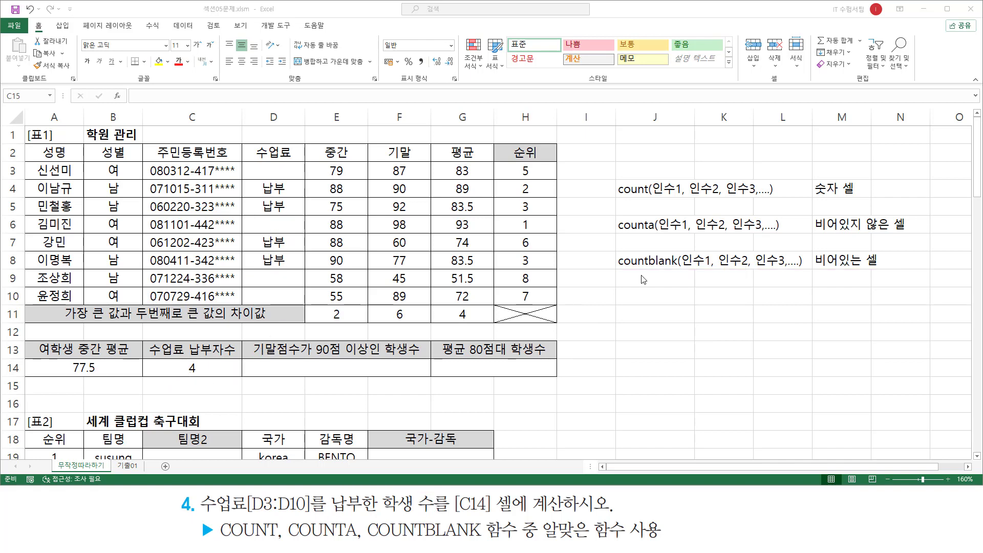
mouse_move(614, 175)
left_mouse_down()
mouse_move(640, 278)
mouse_move(928, 275)
left_mouse_up()
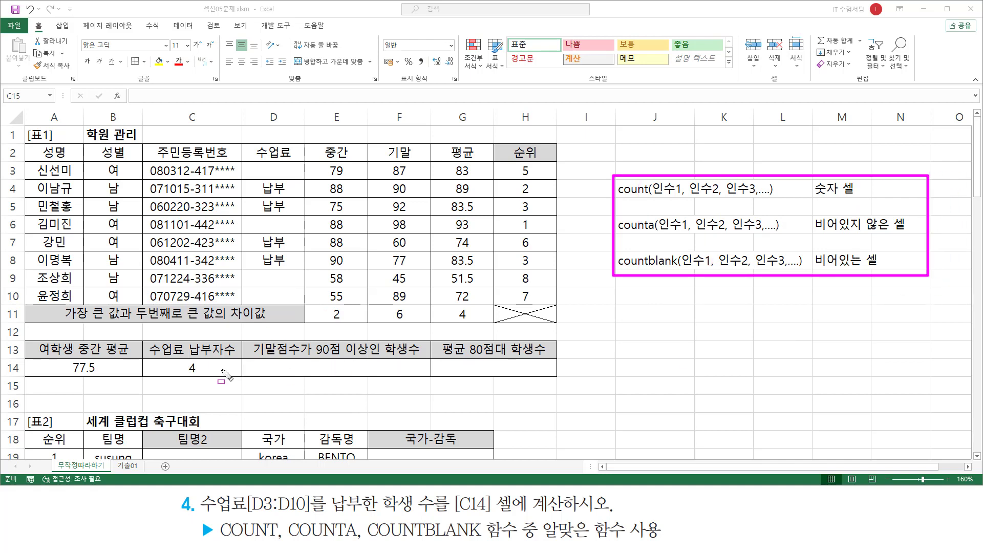
key("Escape")
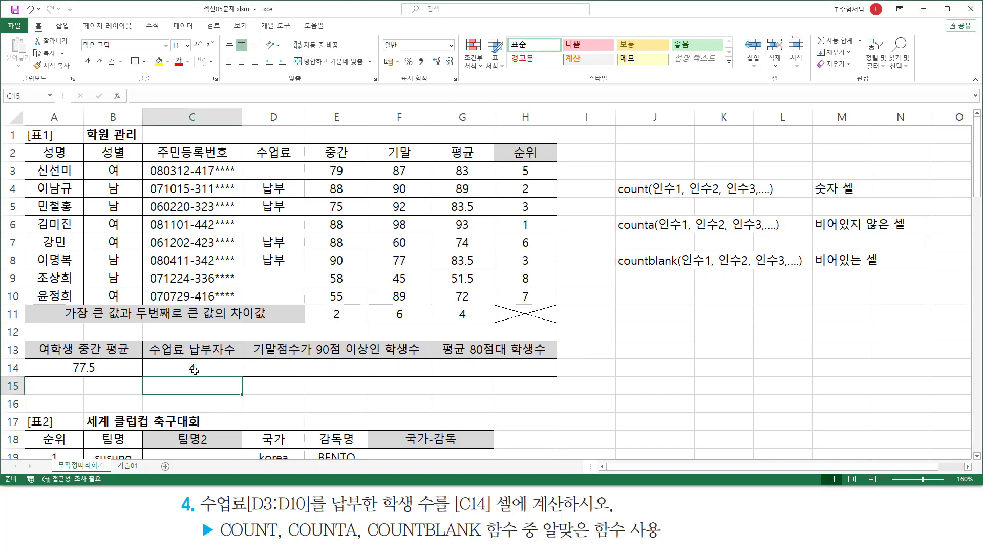
Write the formula from C14, =COUNTA(D3:D10), as plain text in J10 below the syntax notes.
left_click(195, 371)
left_click(648, 298)
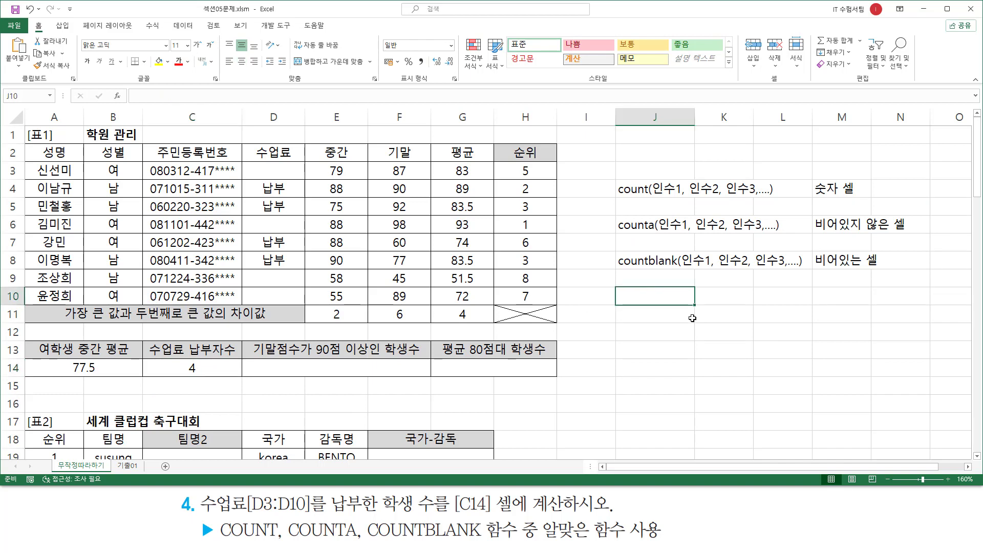
type("=COUNTA(D3:D10)")
key("Return")
left_click(659, 335)
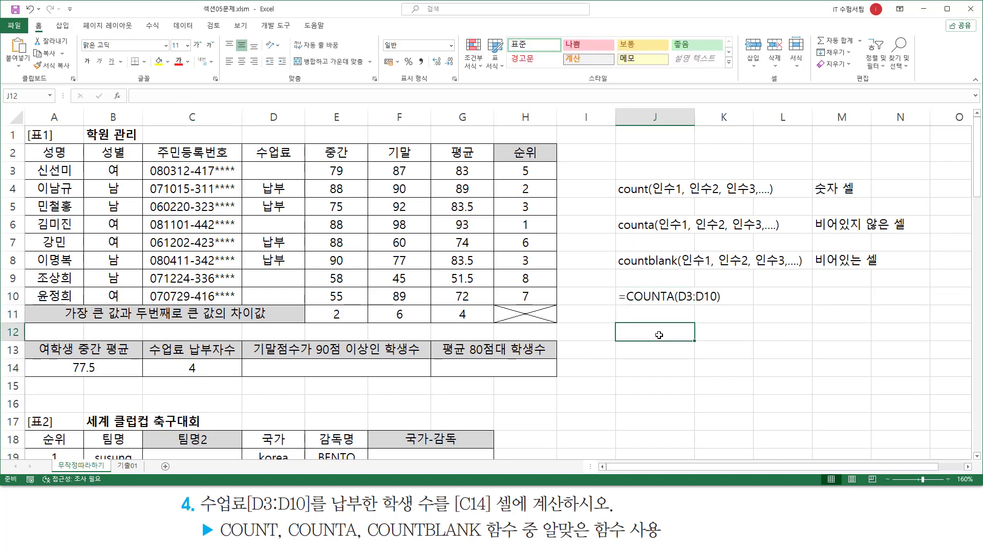
Mark the COUNTA formula text in J10 and its tuition range D3:D10 for review.
left_click_drag(617, 304, 723, 305)
left_click_drag(249, 162, 300, 306)
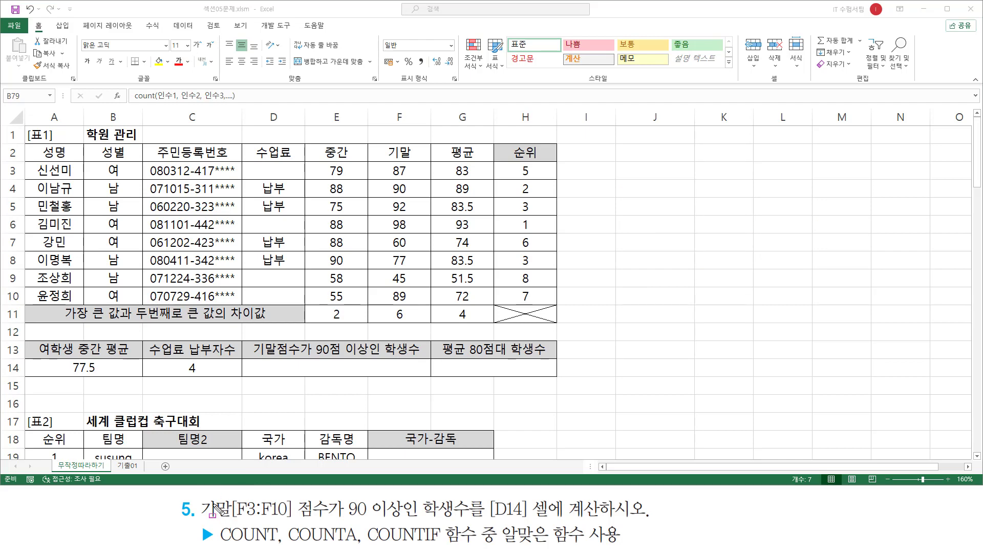
Mark exercise 5's requirements: final scores F3:F10, the 90-or-more condition, result cell D14 and the COUNTIF function.
mouse_move(197, 497)
left_mouse_down()
mouse_move(332, 515)
mouse_move(333, 524)
left_mouse_up()
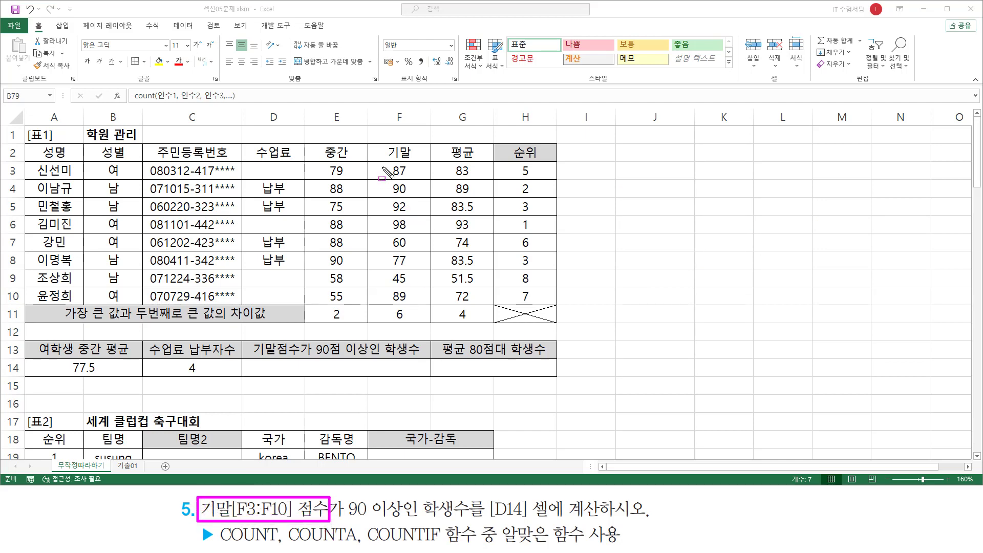
mouse_move(377, 163)
left_mouse_down()
mouse_move(416, 178)
mouse_move(420, 311)
mouse_move(419, 303)
left_mouse_up()
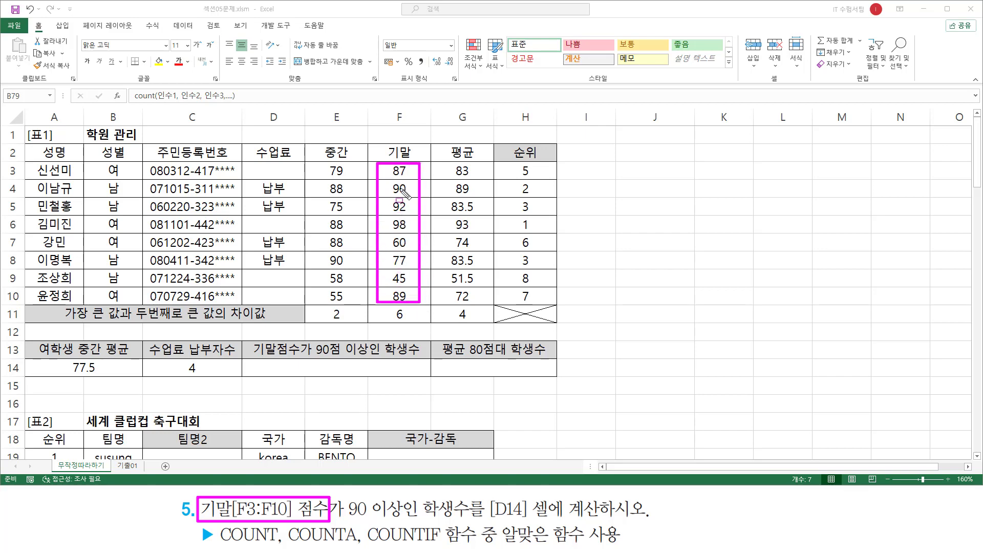
mouse_move(345, 517)
left_mouse_down()
mouse_move(410, 518)
mouse_move(471, 495)
mouse_move(451, 521)
mouse_move(422, 508)
left_mouse_up()
mouse_move(492, 519)
left_mouse_down()
mouse_move(491, 527)
mouse_move(644, 519)
left_mouse_up()
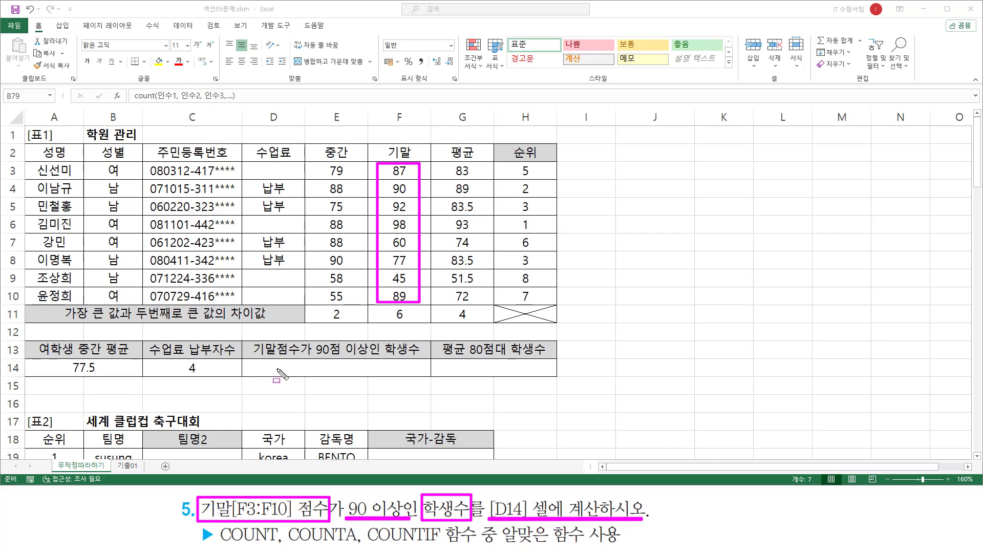
left_click_drag(255, 361, 416, 376)
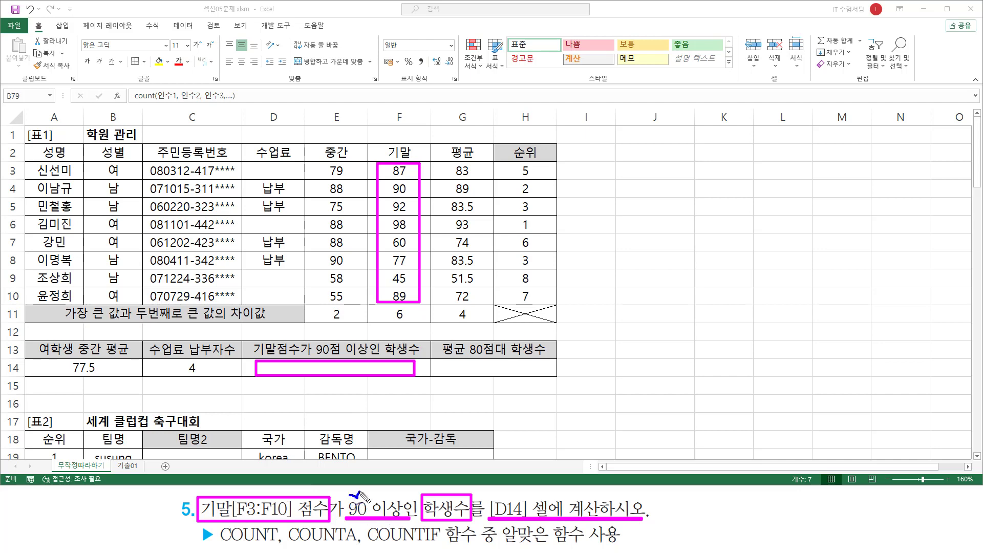
left_click_drag(350, 494, 362, 490)
left_click_drag(220, 544, 633, 547)
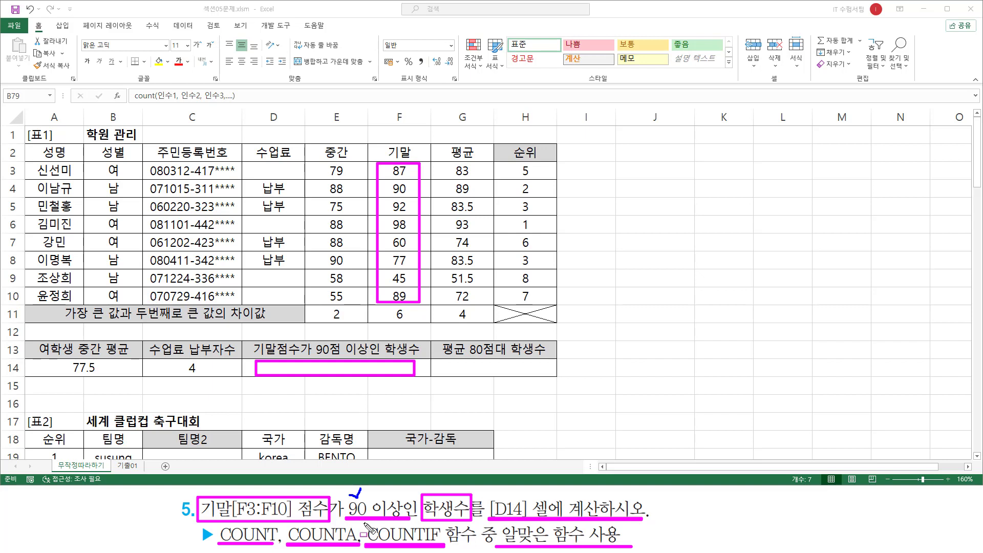
mouse_move(365, 525)
left_mouse_down()
mouse_move(410, 547)
mouse_move(445, 548)
left_mouse_up()
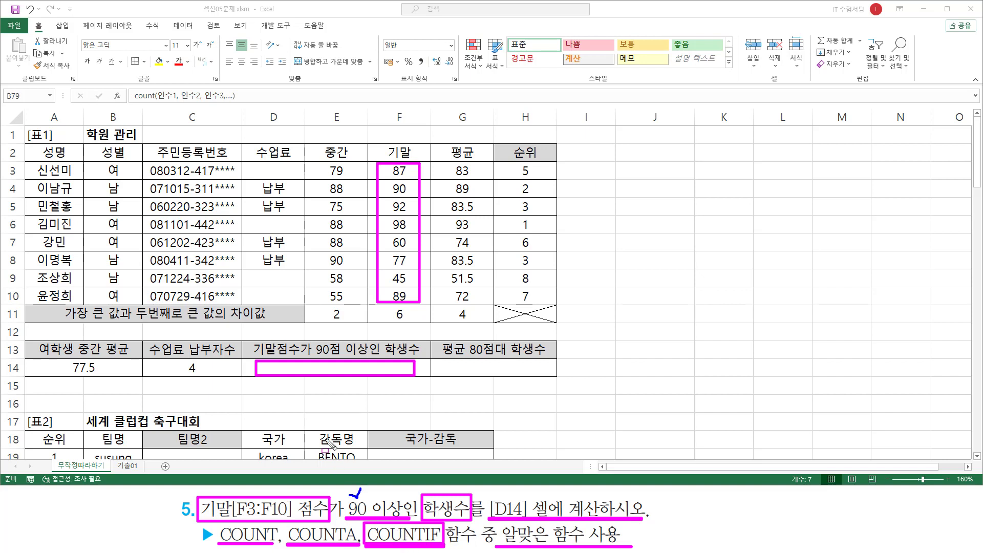
key("Escape")
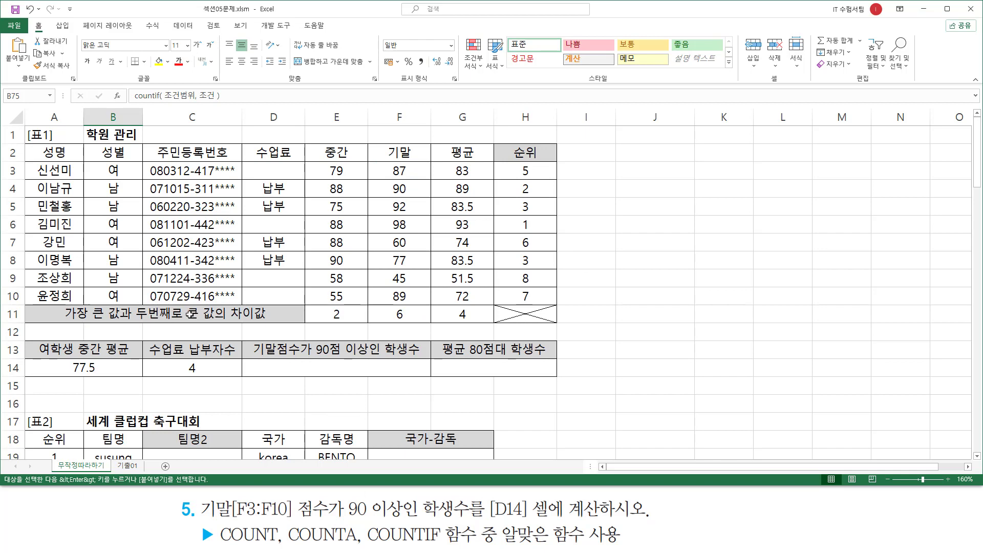
Place the count, counta, countblank and countif( 조건범위, 조건 ) notes in J3, J5, J7 and J9, and mark the first three.
left_click(586, 314)
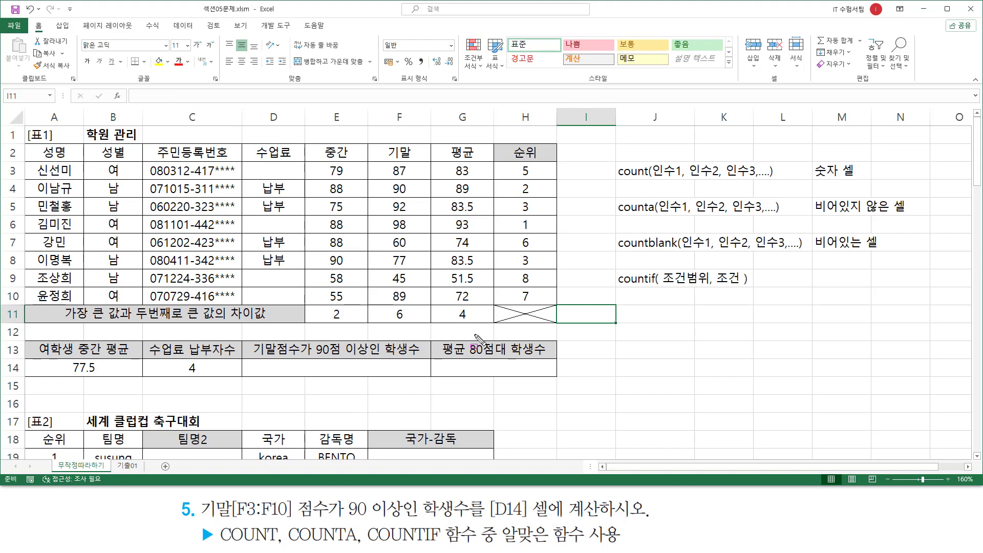
left_click_drag(612, 163, 684, 227)
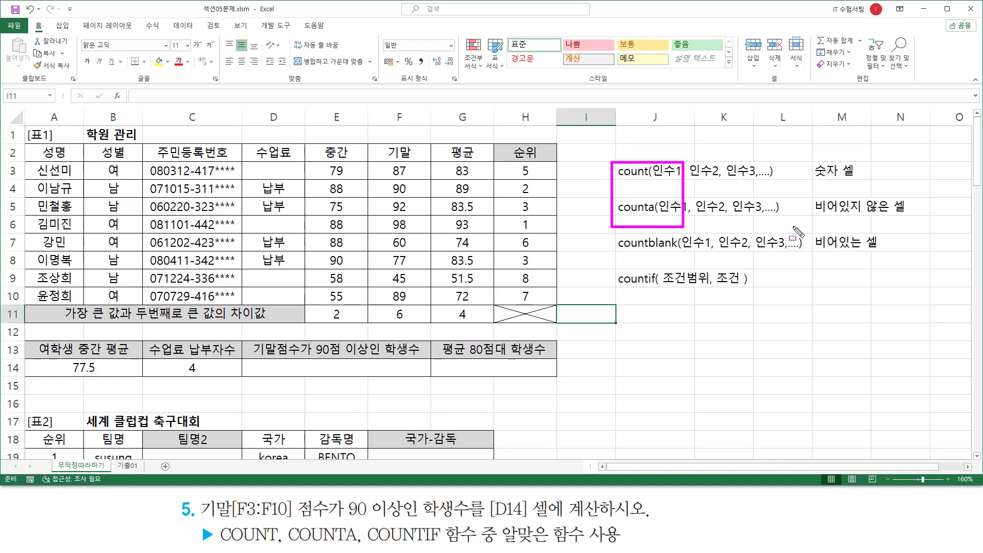
left_click_drag(798, 231, 928, 260)
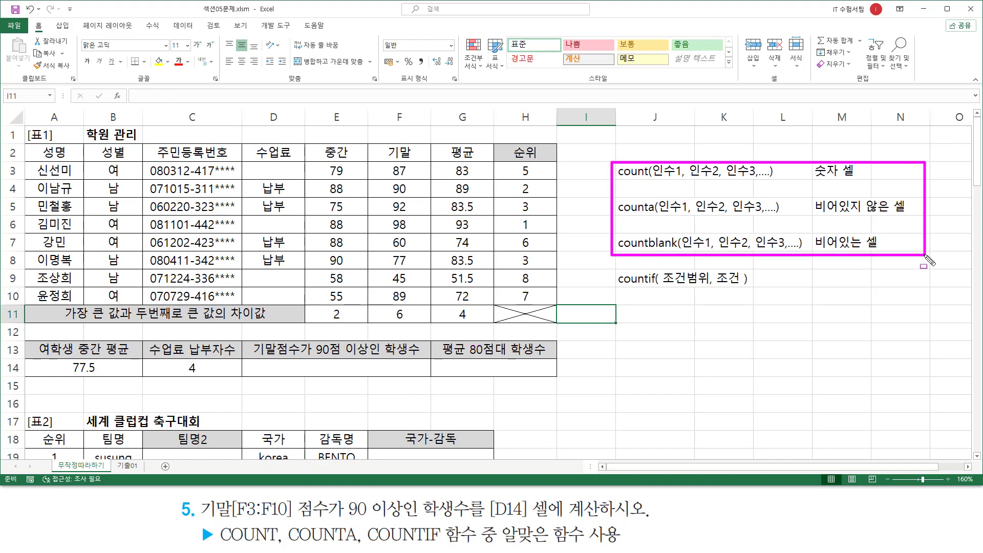
key("Escape")
key("ctrl+2")
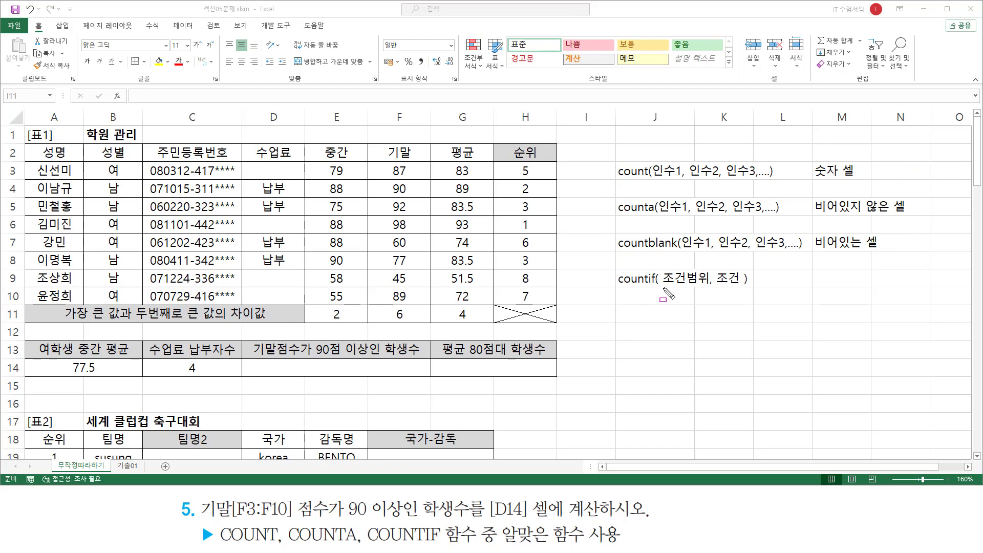
Mark the function name and the 조건범위 and 조건 arguments in the countif syntax note.
mouse_move(662, 288)
left_mouse_down()
mouse_move(724, 281)
mouse_move(743, 293)
left_mouse_up()
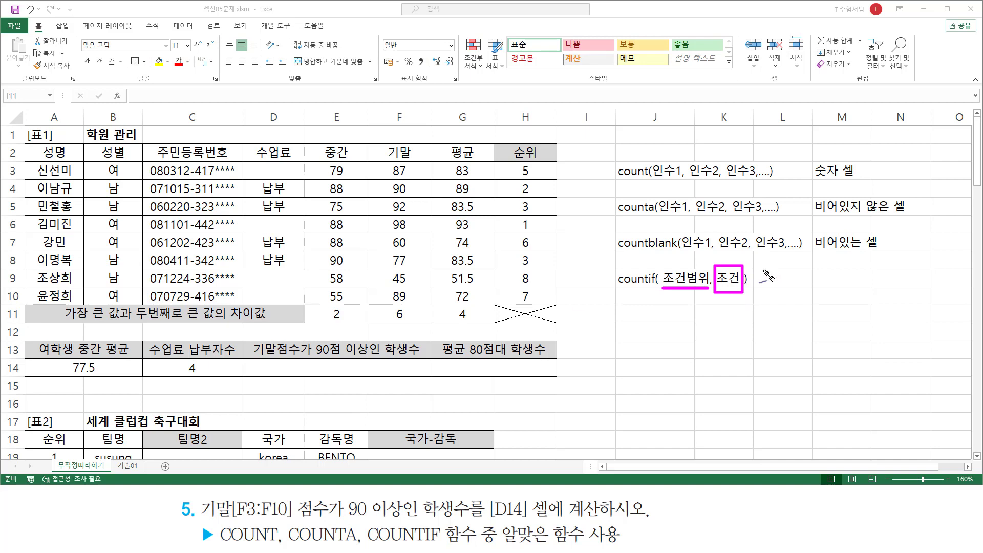
left_click_drag(675, 262, 747, 253)
left_click_drag(618, 288, 646, 287)
Calculate the number of students with a final score of 90 or more in D14 with =COUNTIF(F3:F10, ">=90").
left_click(326, 369)
type("=")
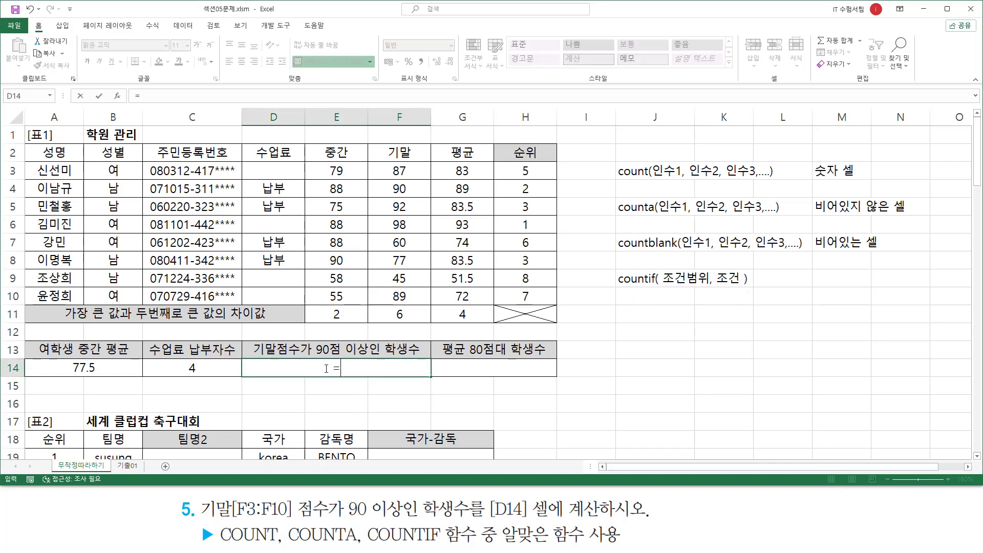
type("countif")
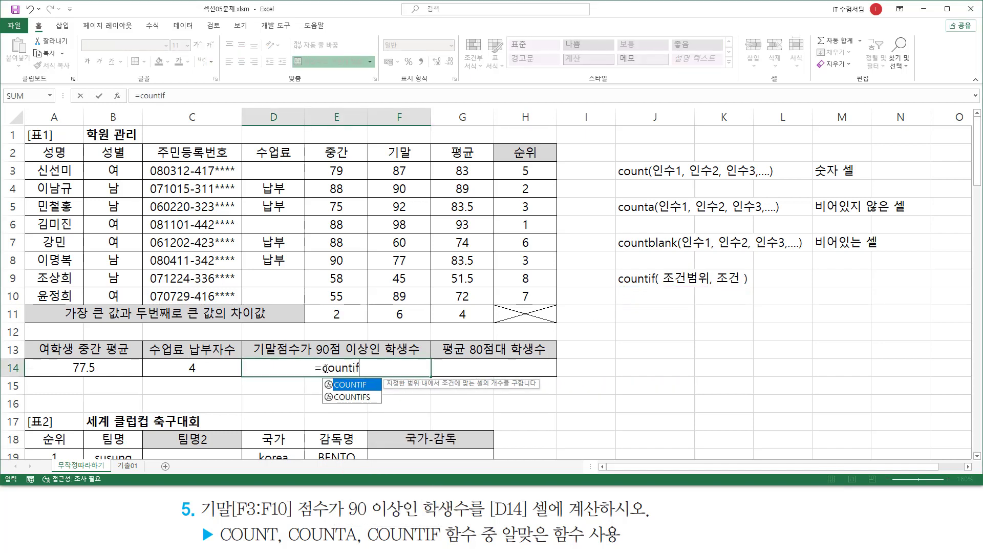
type("(")
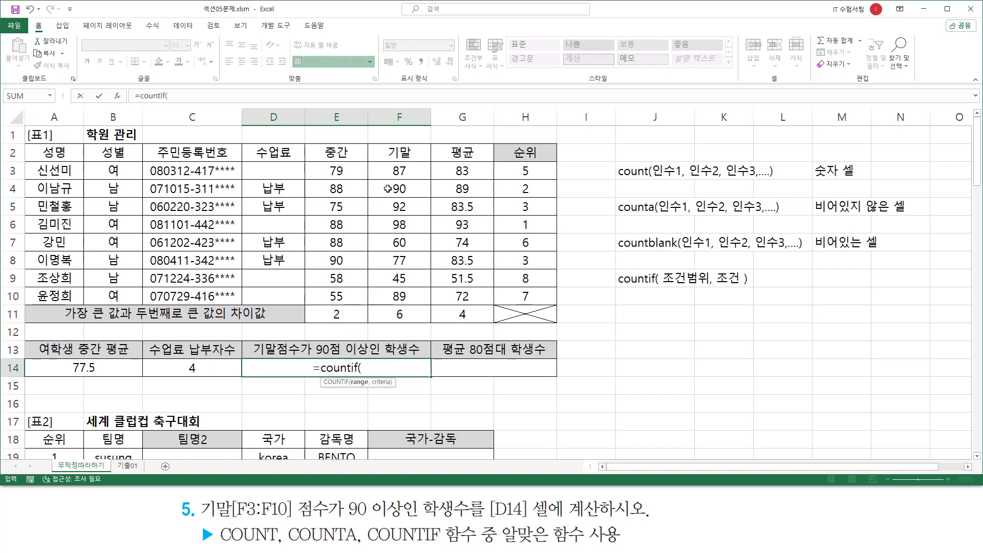
left_click_drag(384, 166, 406, 296)
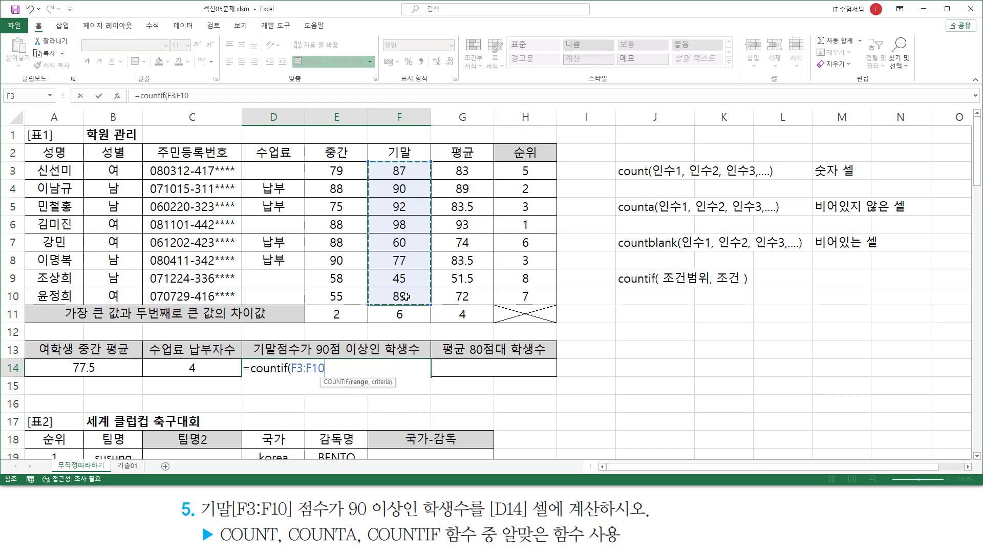
type(", \">=90")
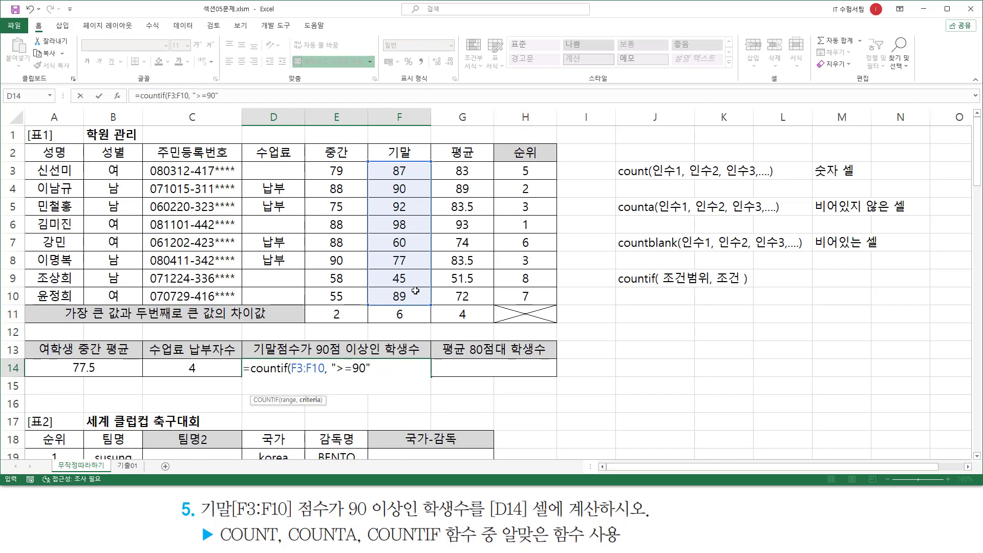
type(")")
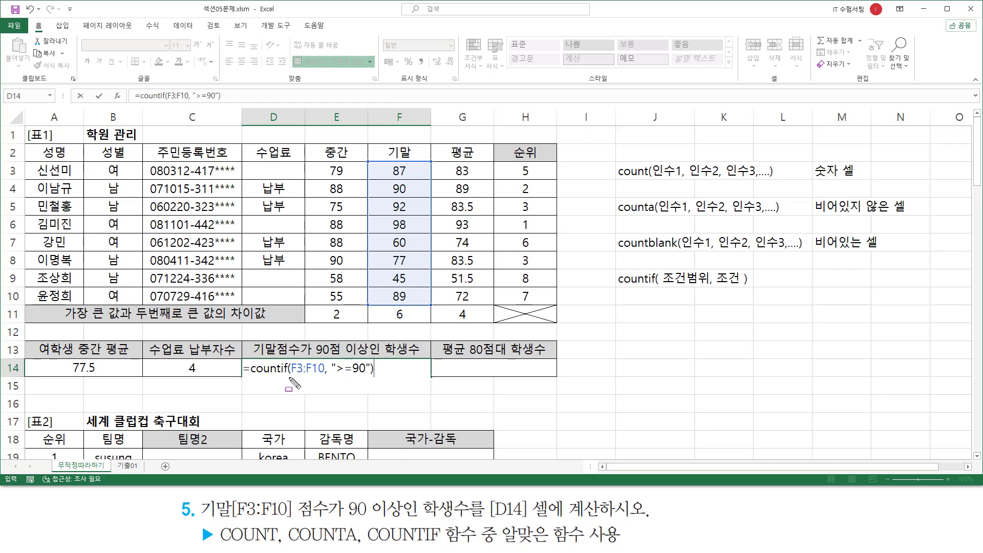
left_click_drag(291, 375, 367, 376)
left_click_drag(251, 375, 282, 376)
key("Escape")
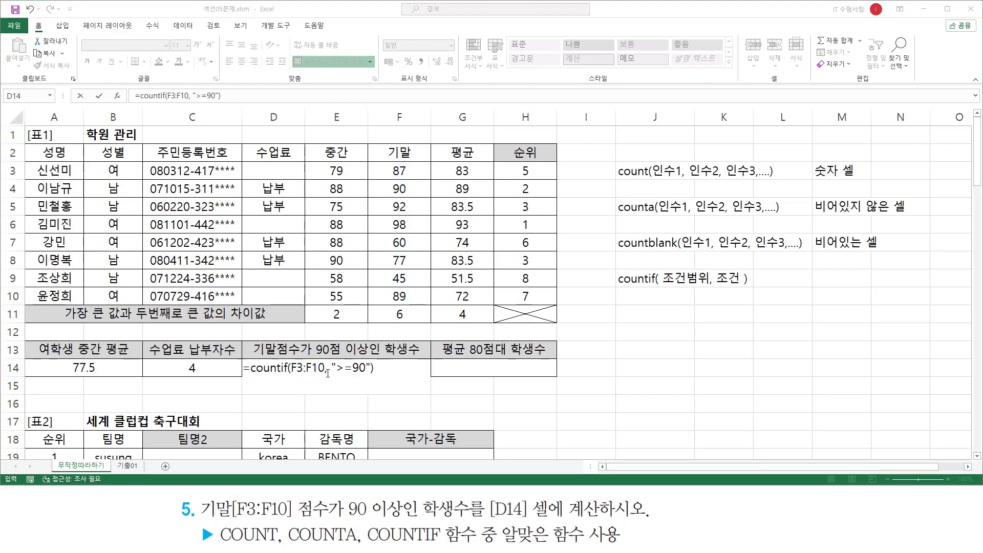
left_click(375, 369)
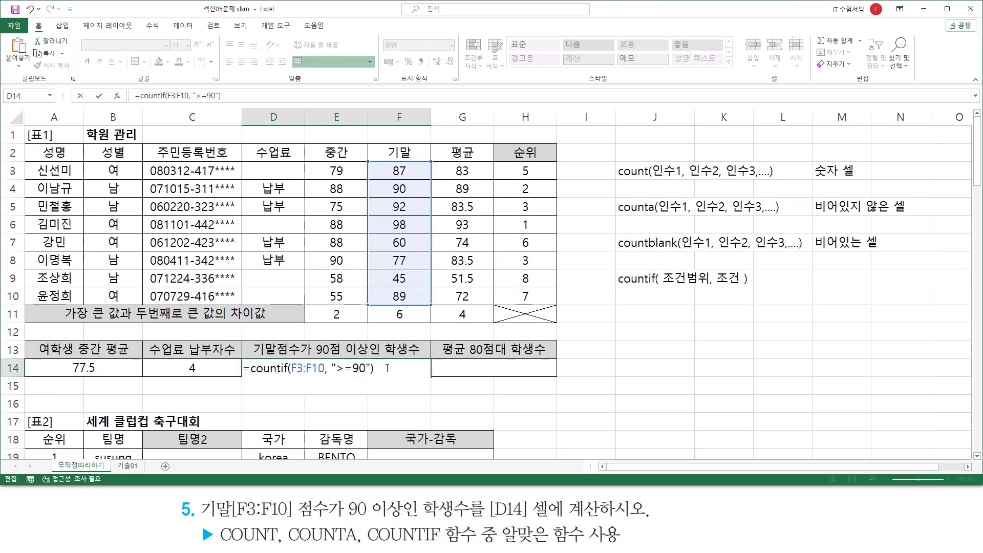
key("ctrl+Return")
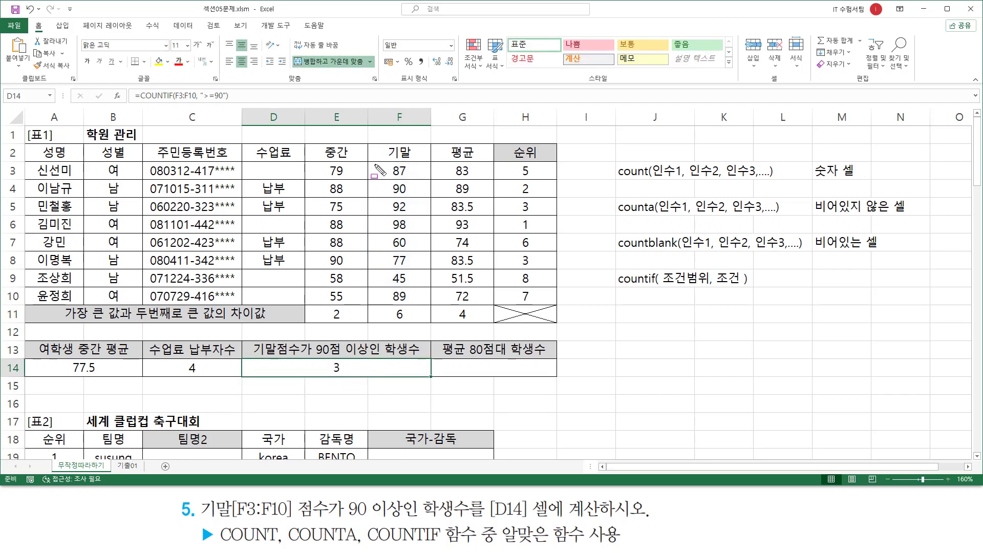
Check the count in D14 against the final scores of 90 or more in F3:F10.
mouse_move(369, 163)
left_mouse_down()
mouse_move(436, 313)
mouse_move(428, 304)
left_mouse_up()
mouse_move(390, 181)
left_mouse_down()
mouse_move(409, 195)
mouse_move(411, 232)
left_mouse_up()
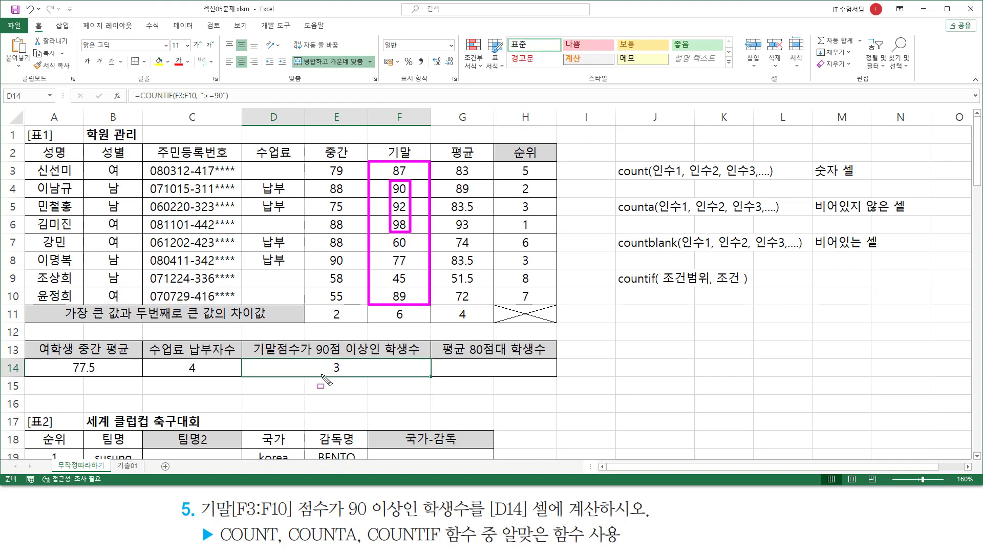
left_click_drag(324, 356, 352, 378)
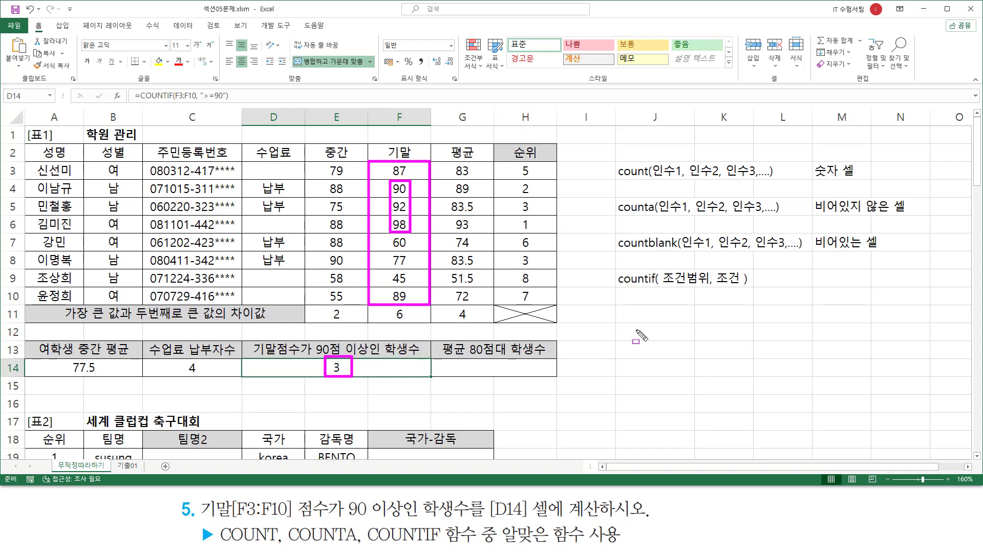
key("Escape")
Write the formula =countif(F3:F10, ">=90") as plain text in J11 below the syntax notes.
left_click(655, 313)
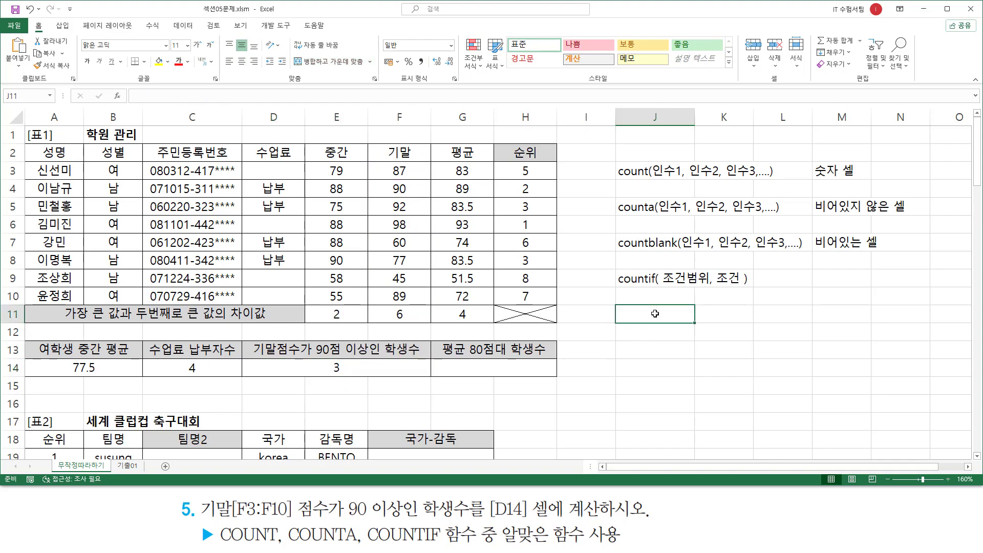
type("=countif(F3:F10, \">=90\")")
key("Return")
Add the syntax notes averageif( 조건범위, 조건, 계산범위 ) in J13 and sumif( 조건범위, 조건, 계산범위 ) in J15.
left_click(672, 372)
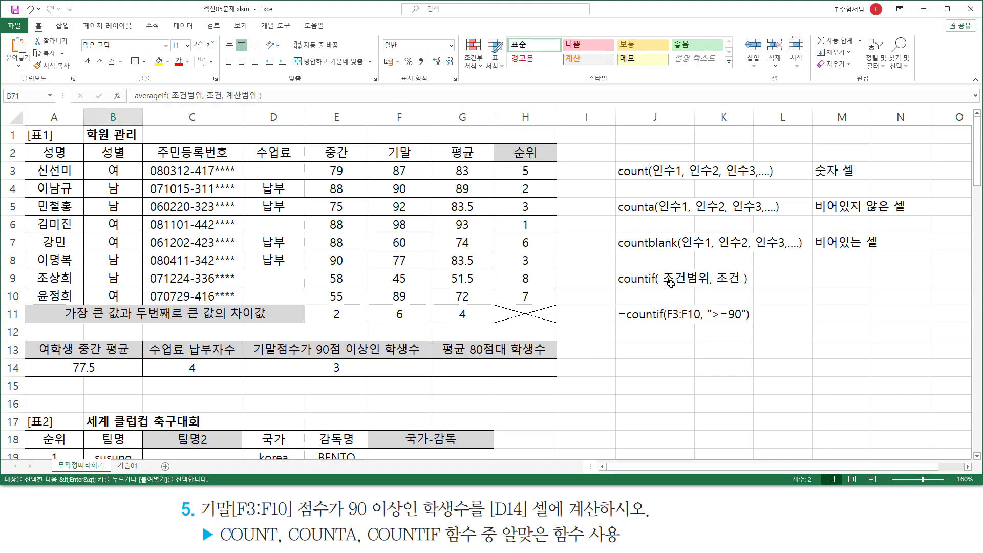
left_click(657, 352)
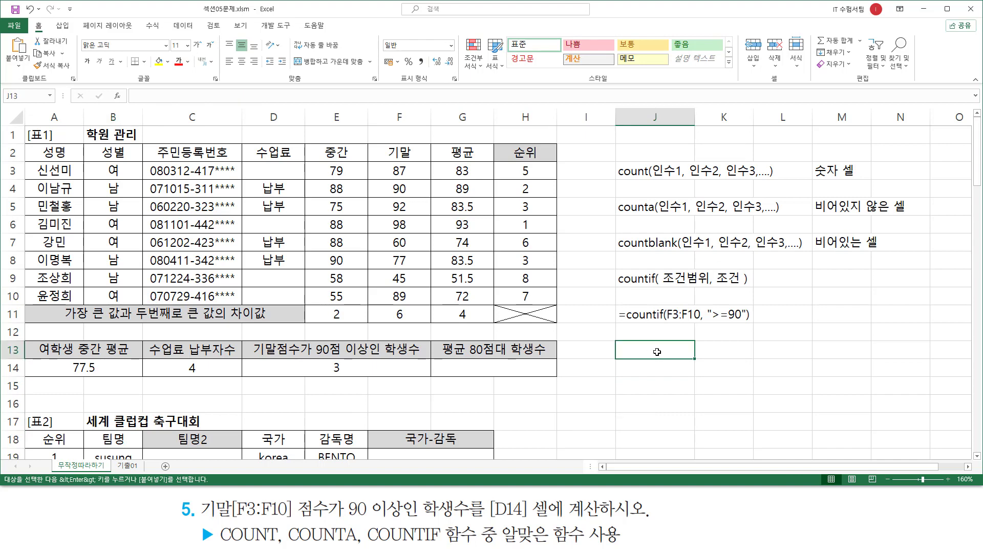
type("averageif( 조건범위, 조건, 계산범위 )  sumif( 조건범위, 조건, 계산범위 )")
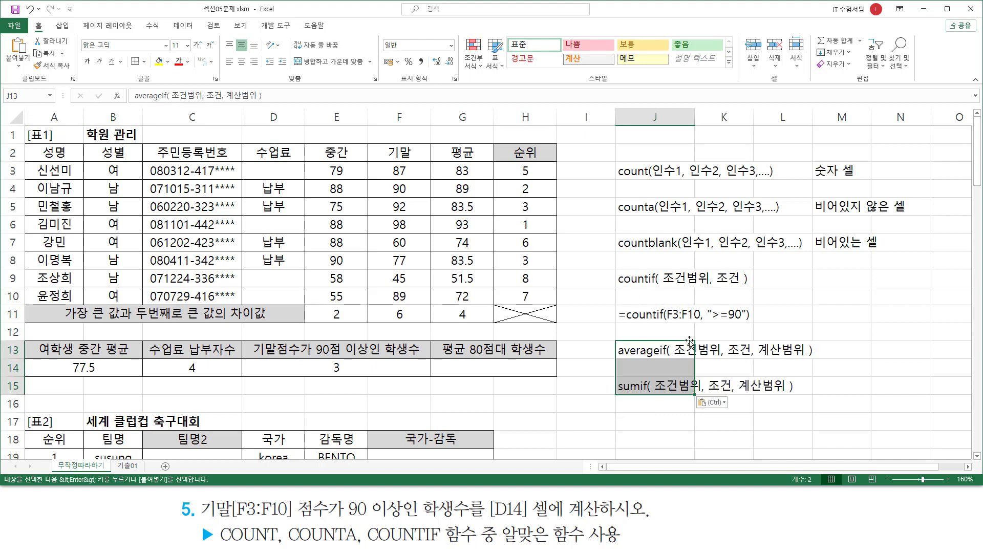
left_click(795, 301)
Compare the 조건범위 and 조건 arguments of countif, averageif and sumif, and mark the additional 계산범위 argument.
left_click_drag(674, 359, 749, 359)
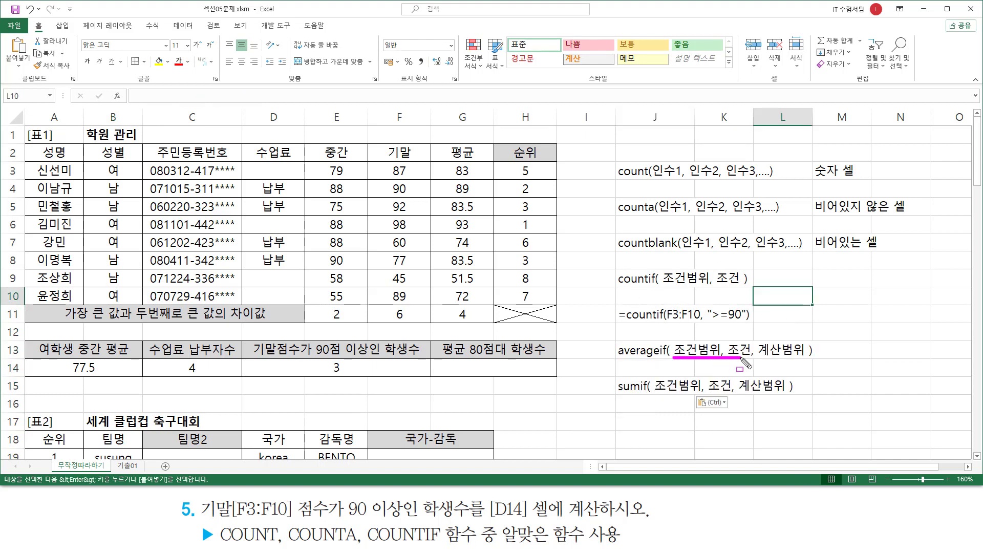
left_click_drag(662, 287, 739, 287)
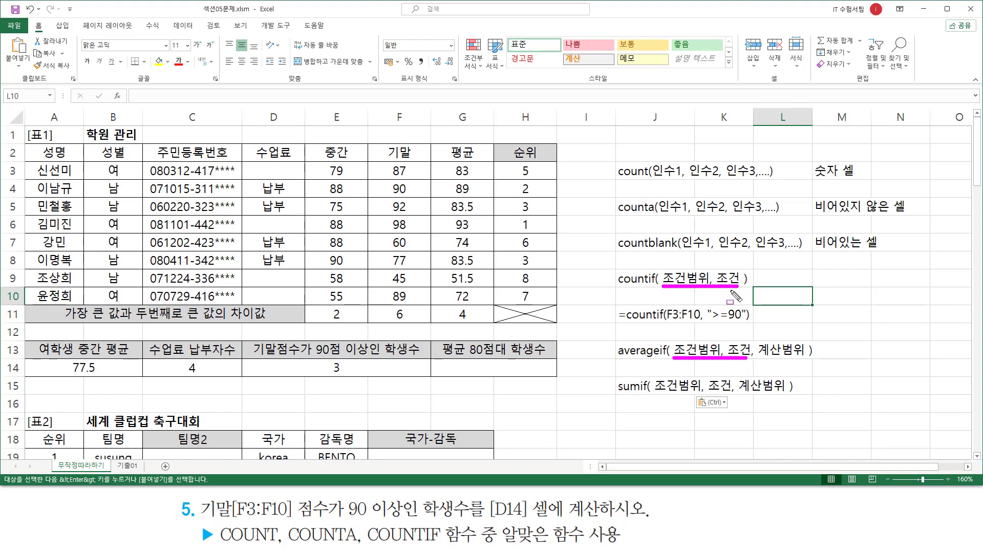
left_click_drag(658, 393, 731, 393)
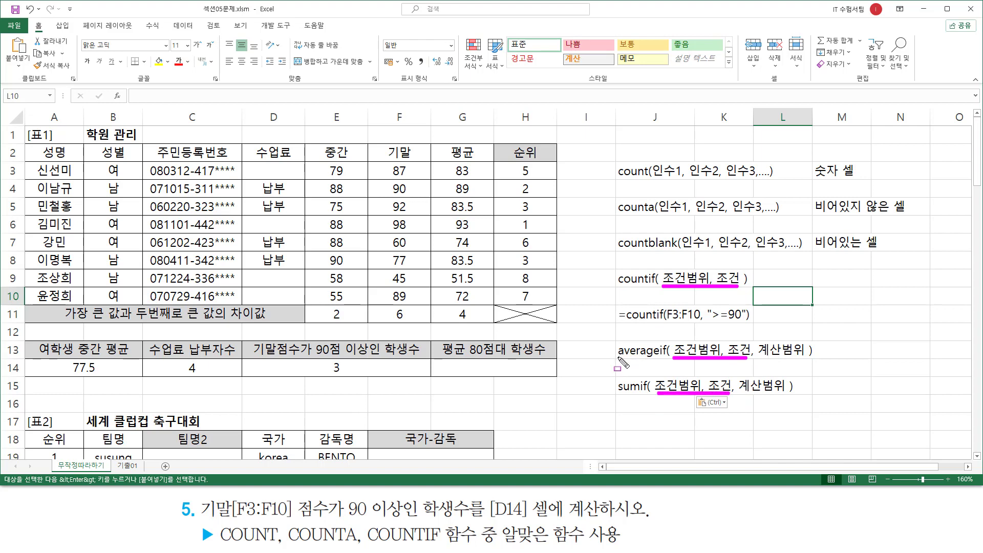
left_click_drag(616, 359, 659, 358)
left_click_drag(618, 394, 641, 394)
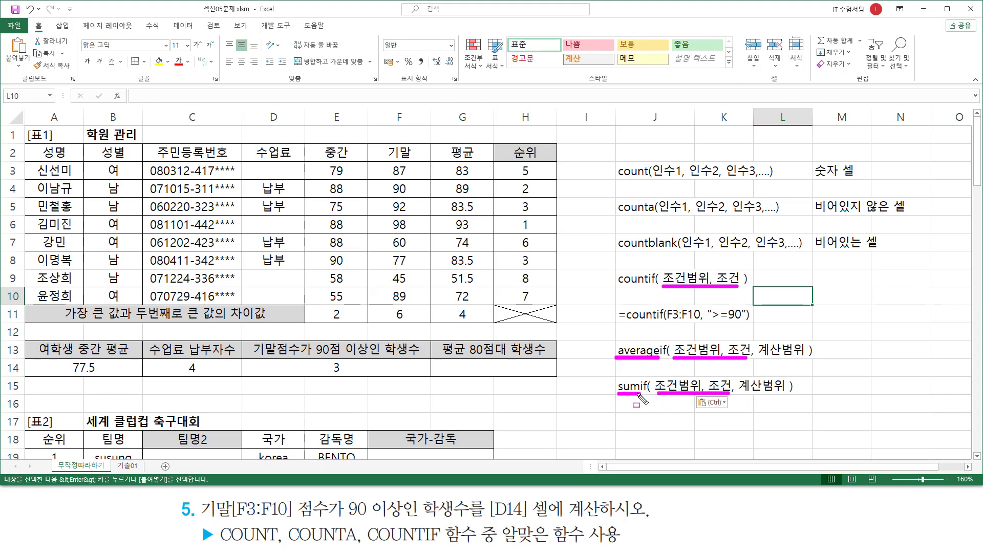
mouse_move(758, 340)
left_mouse_down()
mouse_move(784, 360)
mouse_move(808, 339)
mouse_move(809, 362)
left_mouse_up()
mouse_move(737, 375)
left_mouse_down()
mouse_move(797, 409)
mouse_move(787, 395)
left_mouse_up()
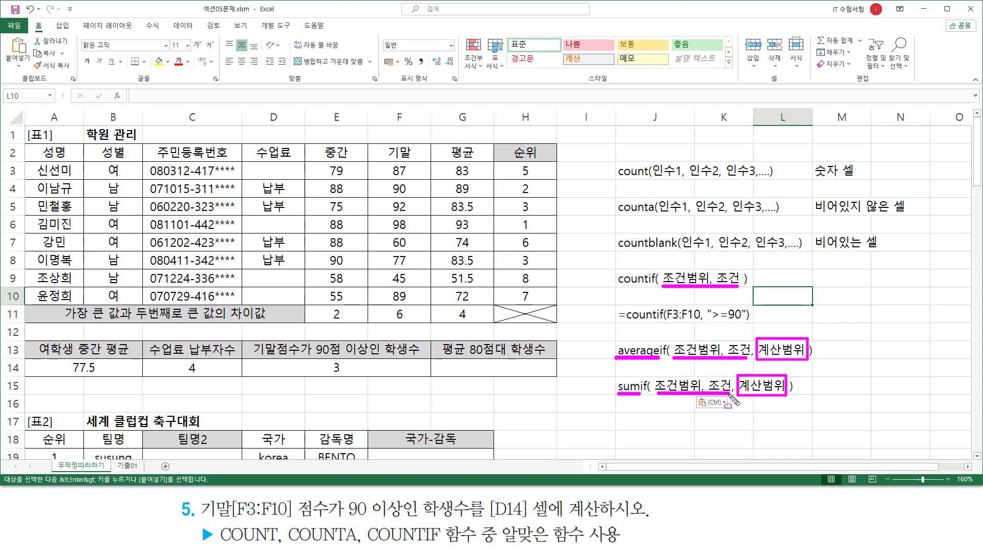
key("Escape")
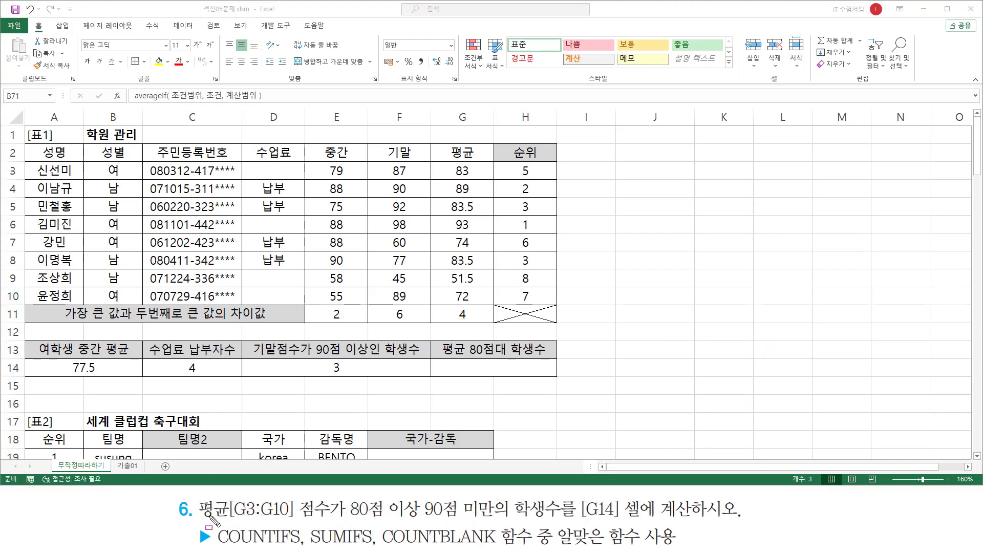
Examine exercise 6: mark the averages in G3:G10, the conditions 80점 이상 and 90점 미만, and the answer cell G14.
left_click_drag(195, 496, 334, 525)
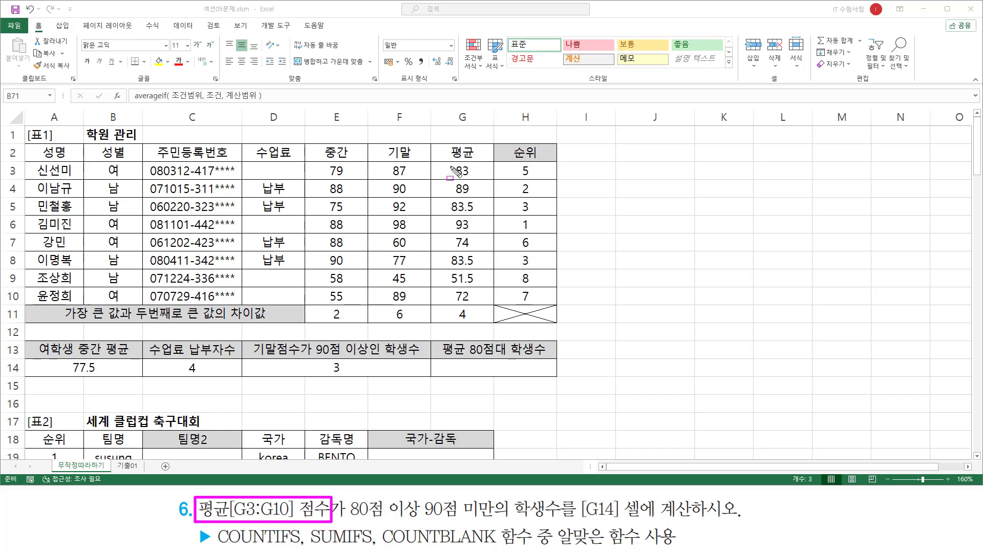
mouse_move(431, 162)
left_mouse_down()
mouse_move(469, 276)
mouse_move(493, 307)
left_mouse_up()
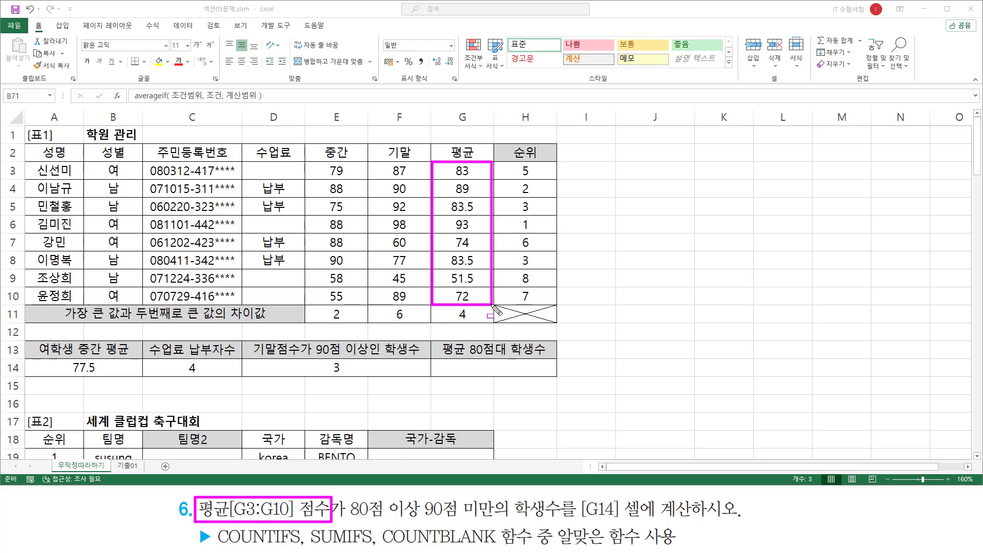
left_click_drag(344, 517, 695, 521)
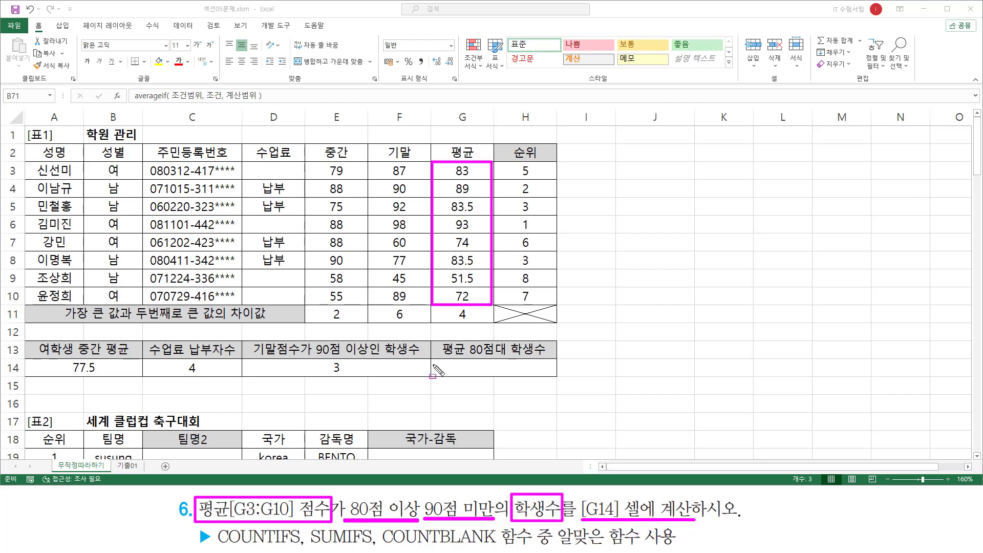
left_click_drag(441, 360, 551, 376)
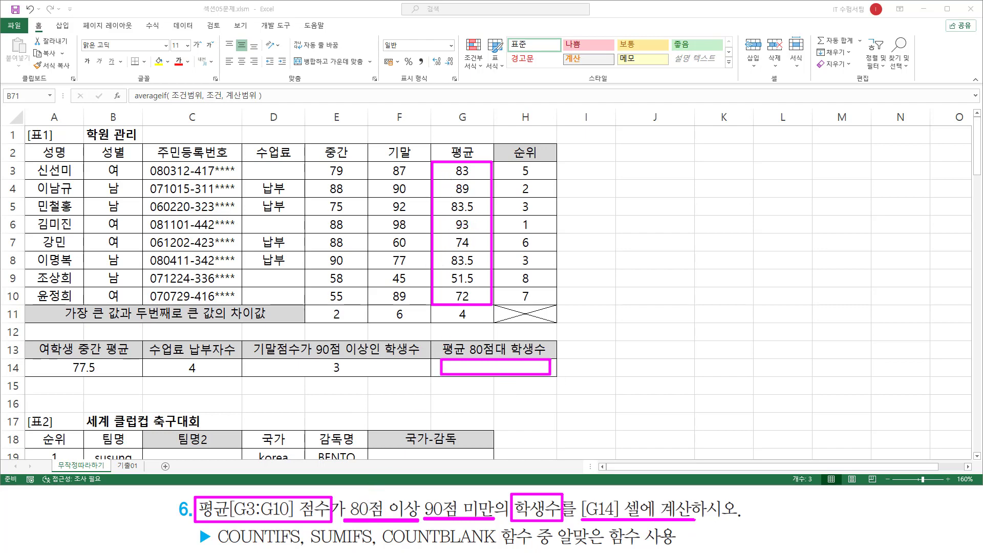
Compare exercise 6's two conditions with the candidate functions COUNTIFS, SUMIFS and COUNTBLANK to choose the one for counting students.
left_click_drag(378, 495, 393, 494)
left_click_drag(453, 493, 467, 490)
left_click_drag(215, 544, 500, 546)
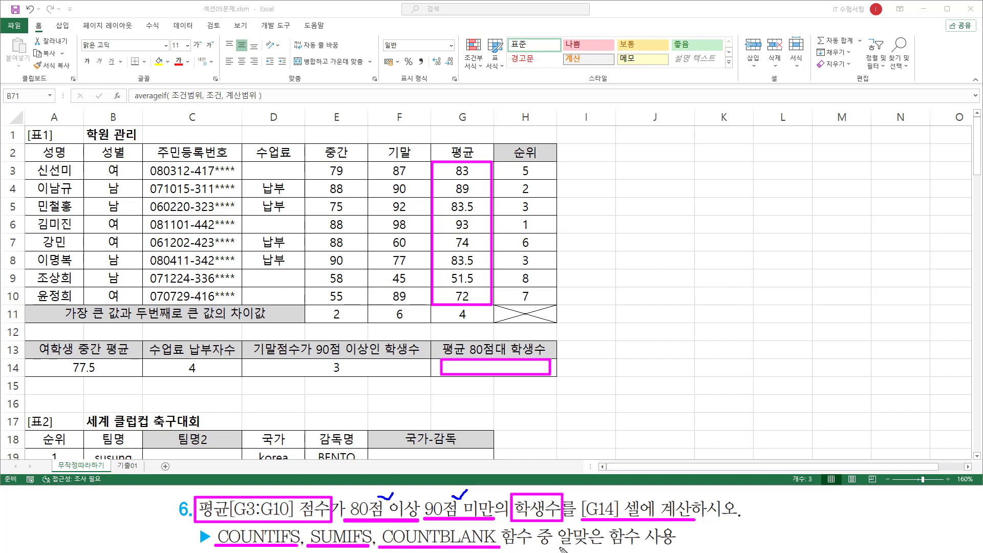
left_click_drag(559, 547, 676, 547)
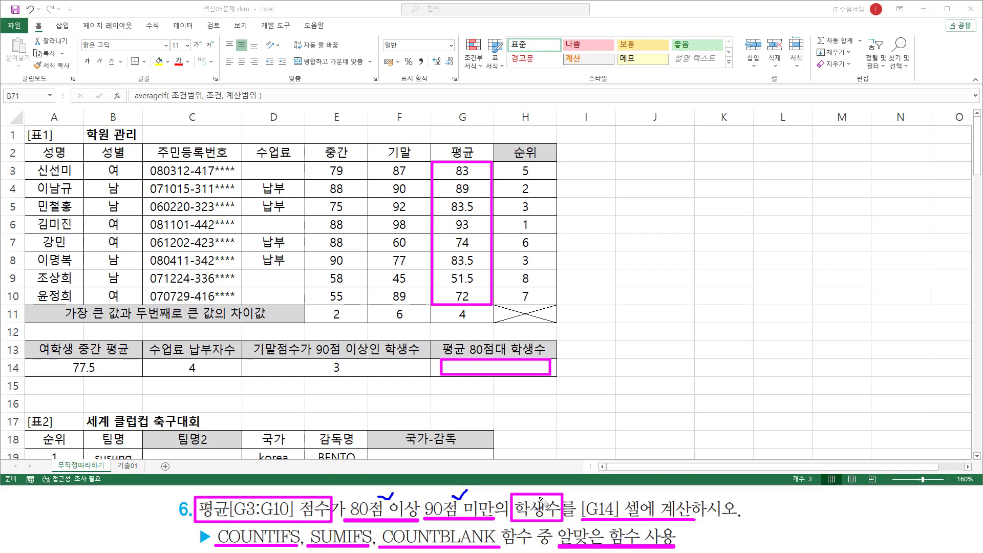
left_click_drag(536, 493, 548, 490)
left_click_drag(260, 528, 285, 522)
key("Escape")
Begin a syntax note in J3 reading countifs( 첫번째조건범위, 첫번째조건, with the first range and condition pair.
left_click(625, 186)
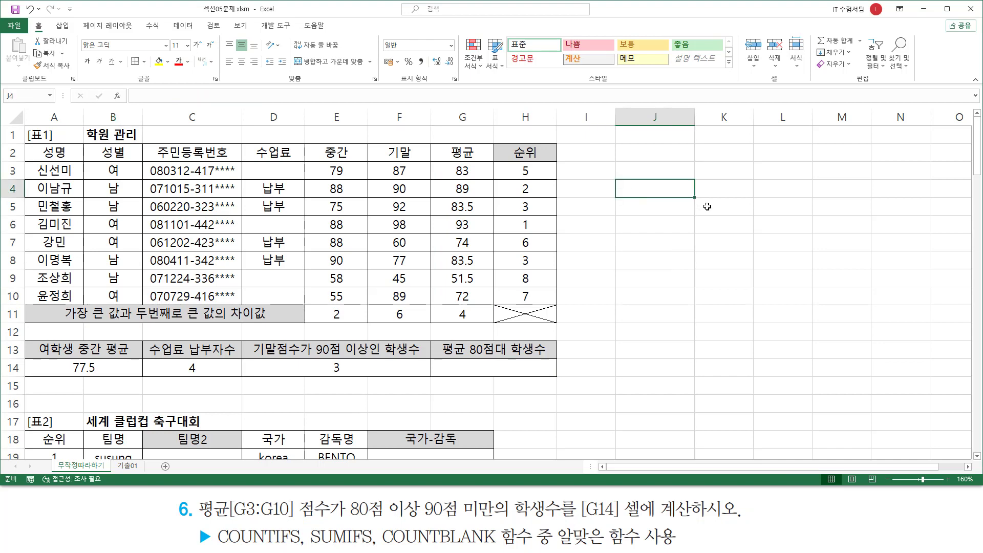
key("Up")
type("cou")
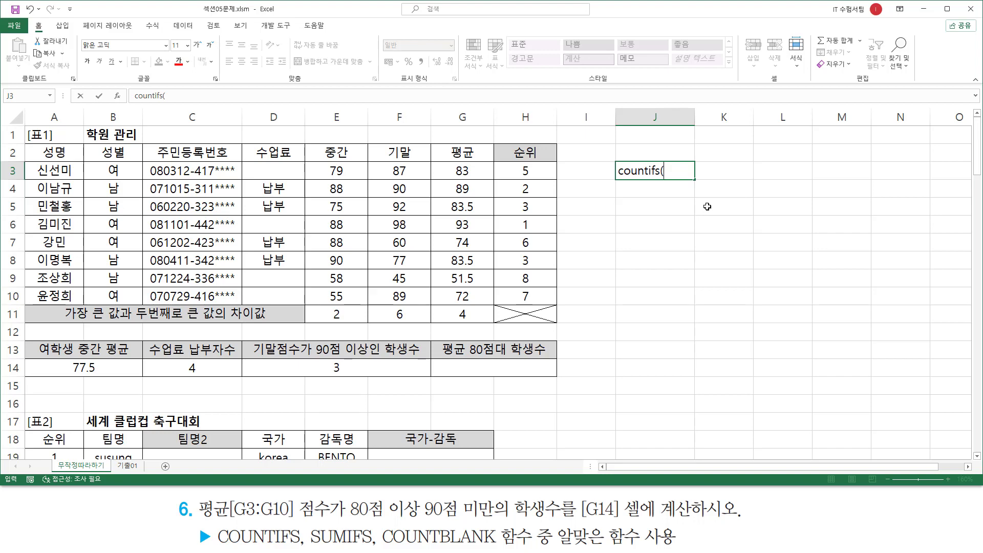
type("ntifs( 첫번째")
type("조건범")
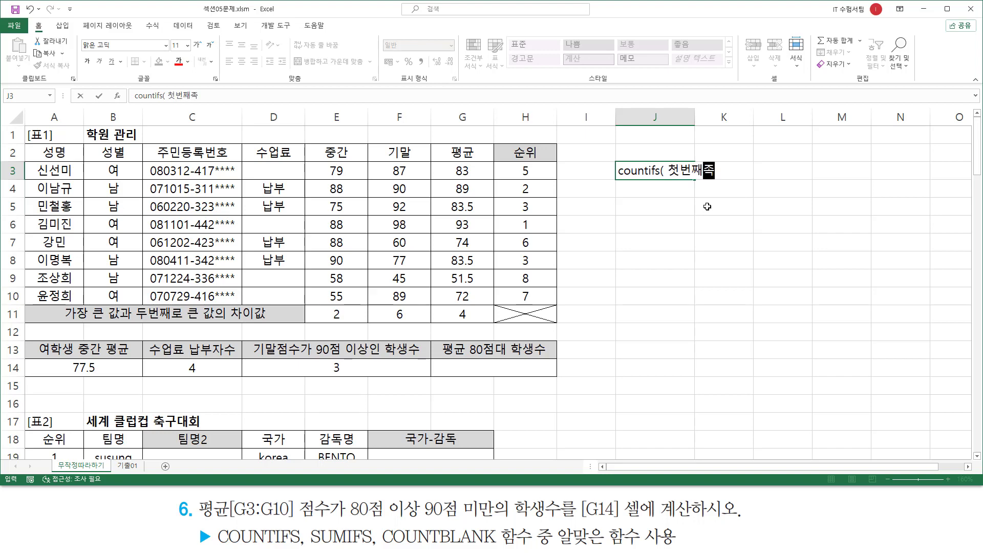
type("위")
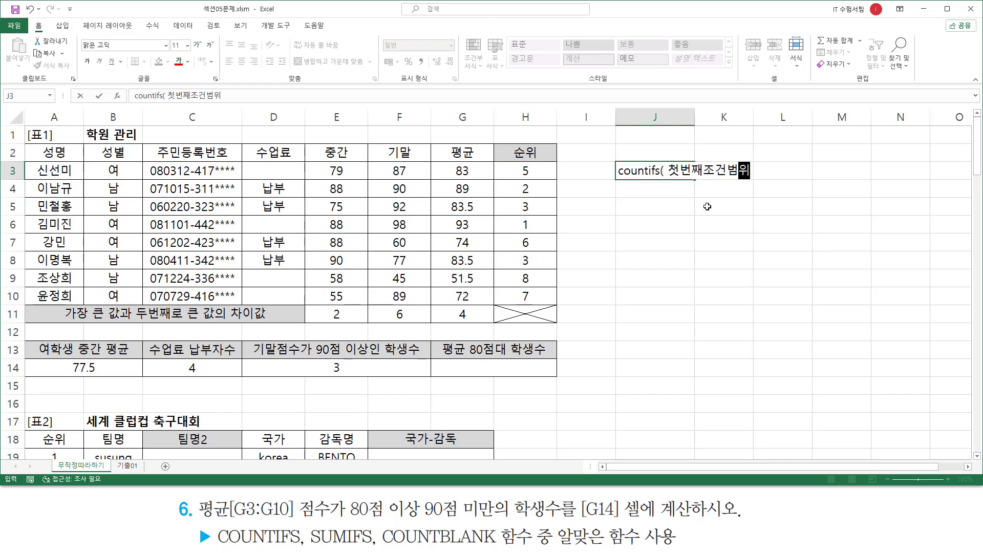
type(", 첫")
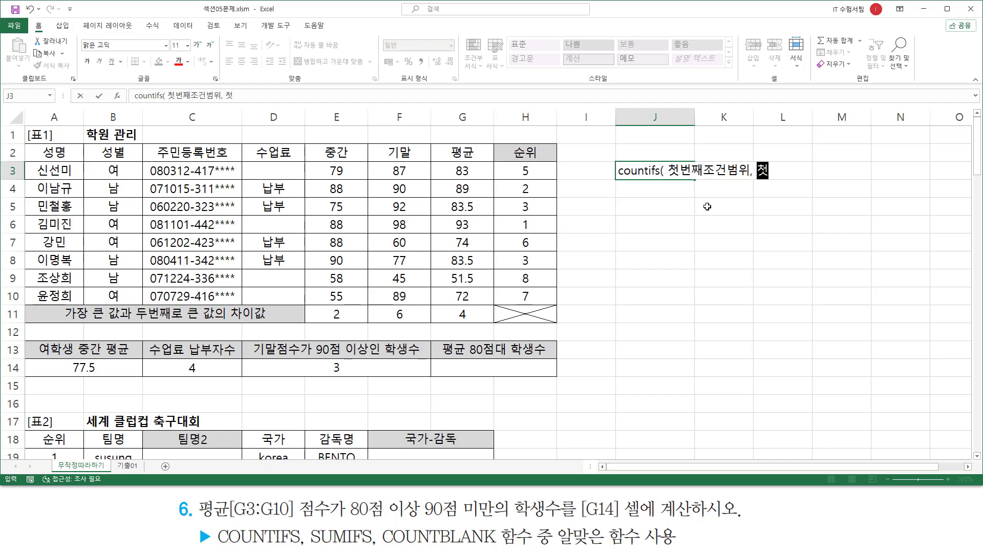
type("번째족건")
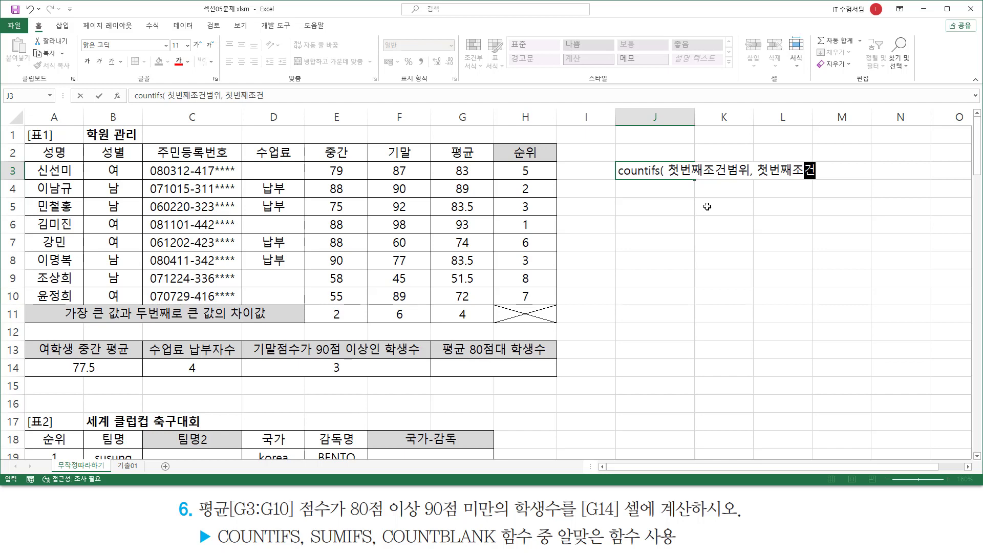
type(",")
Duplicate the argument pair in the J3 note, reword the copy as 두번째조건범위, 두번째조건, and end the note with ,....).
left_click_drag(667, 171, 819, 171)
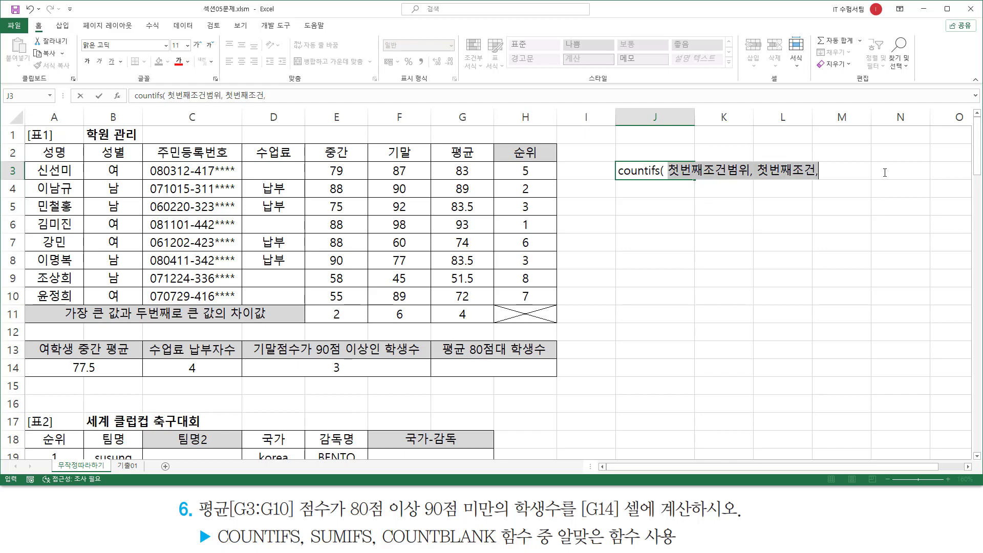
key("ctrl+c")
left_click(831, 172)
key("ctrl+v")
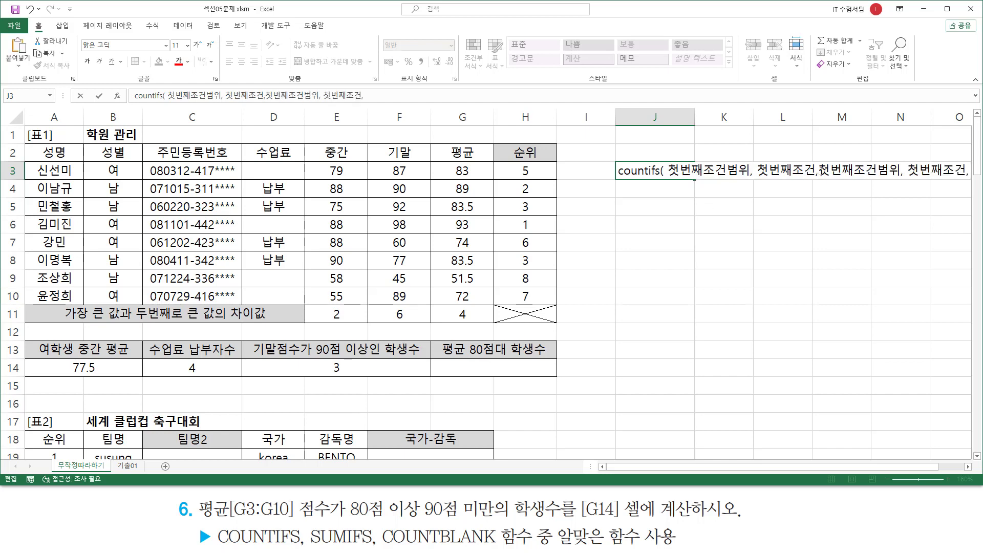
left_click(822, 170)
key("Delete")
type("ㄷ")
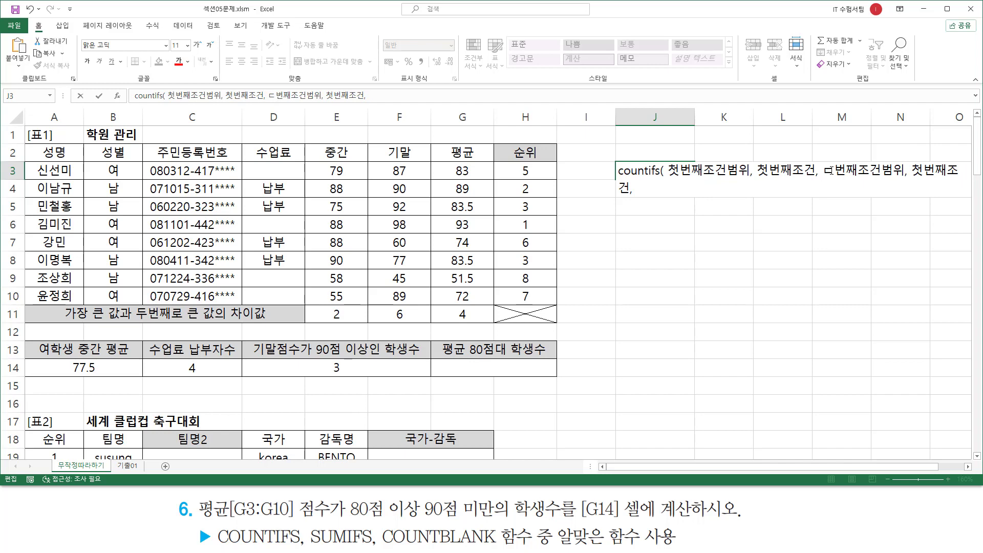
type("ㅜ")
key("Delete")
type("두")
key("BackSpace")
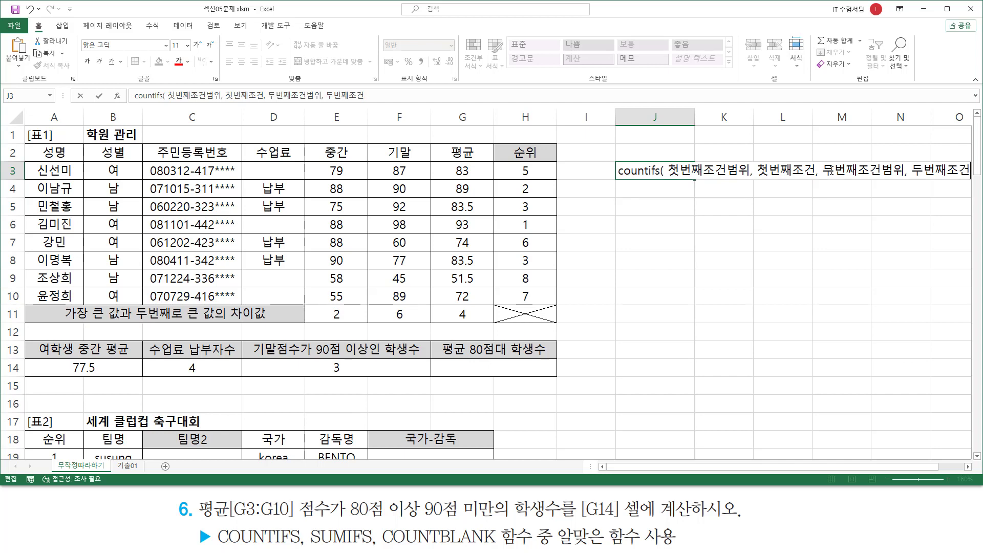
type(",....")
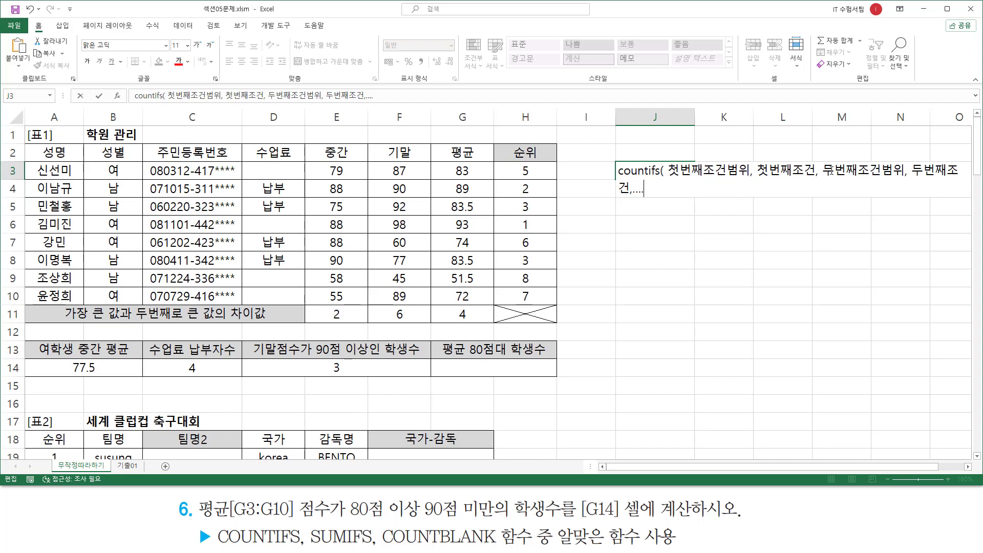
key("Return")
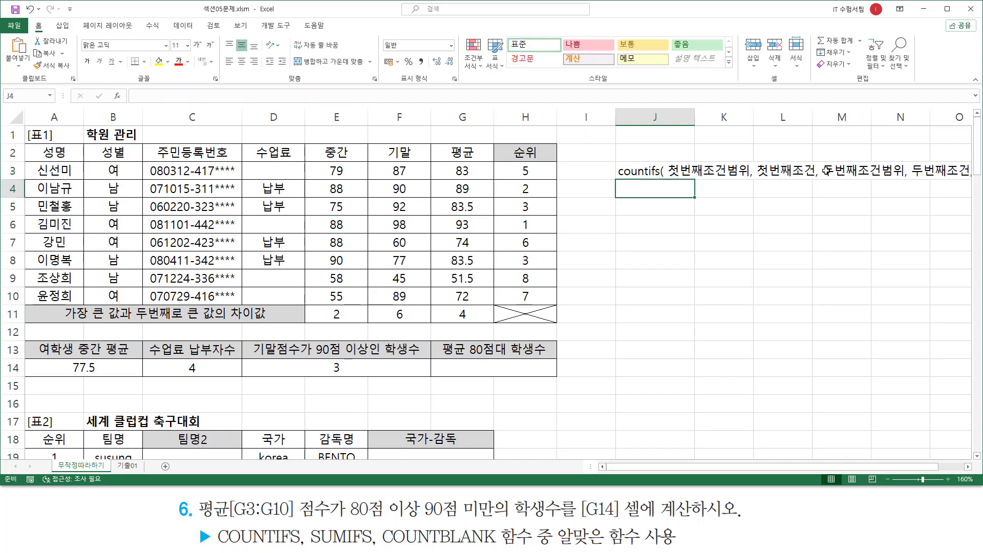
Move the countifs syntax note from J3 to H15, just below the answer cell G14.
left_click(629, 171)
left_click_drag(618, 174, 523, 395)
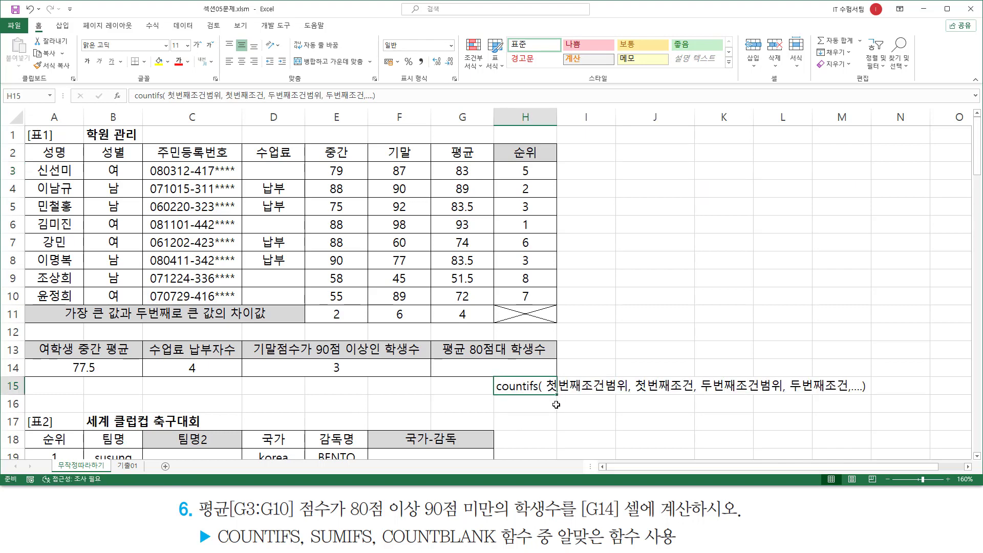
left_click(656, 241)
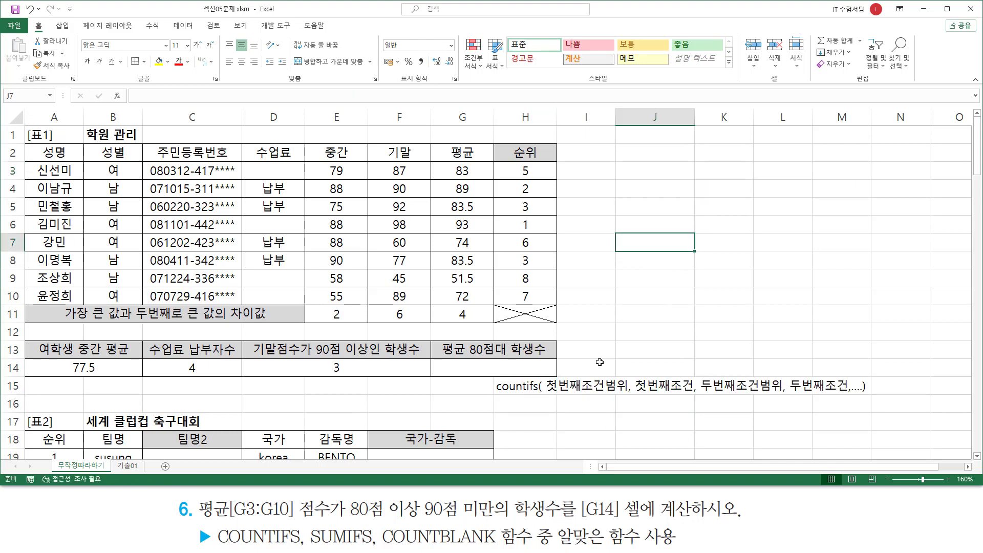
Examine the range and condition pairs in the countifs note and match them with exercise 6's conditions 80점 이상 and 90점 미만.
mouse_move(546, 396)
left_mouse_down()
mouse_move(613, 395)
mouse_move(629, 379)
mouse_move(643, 391)
mouse_move(845, 394)
left_mouse_up()
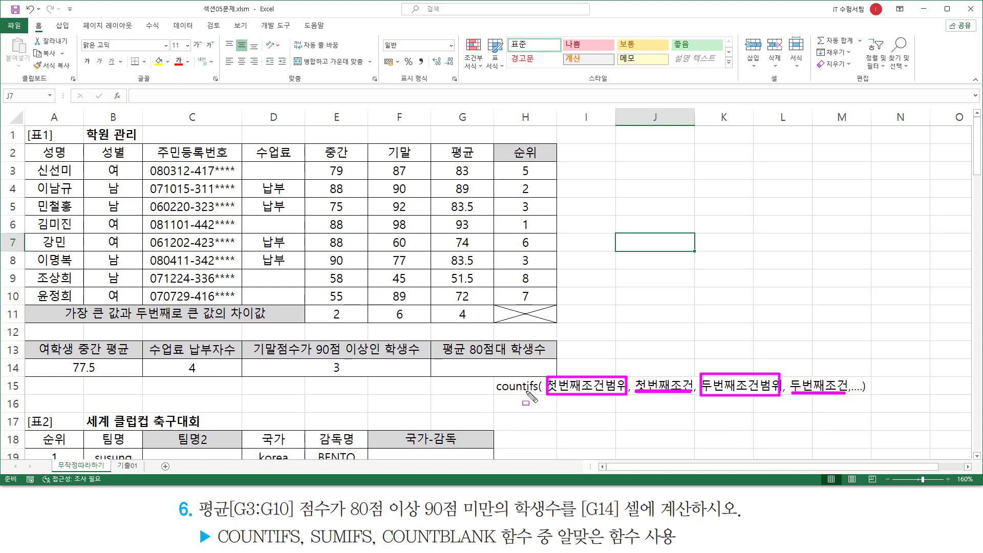
left_click_drag(526, 391, 536, 382)
left_click_drag(495, 381, 527, 395)
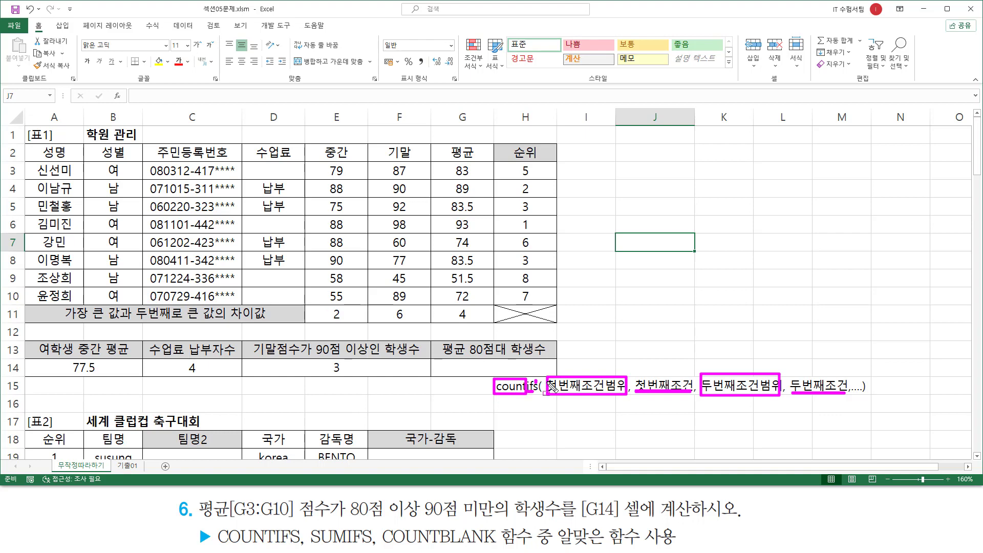
key("Escape")
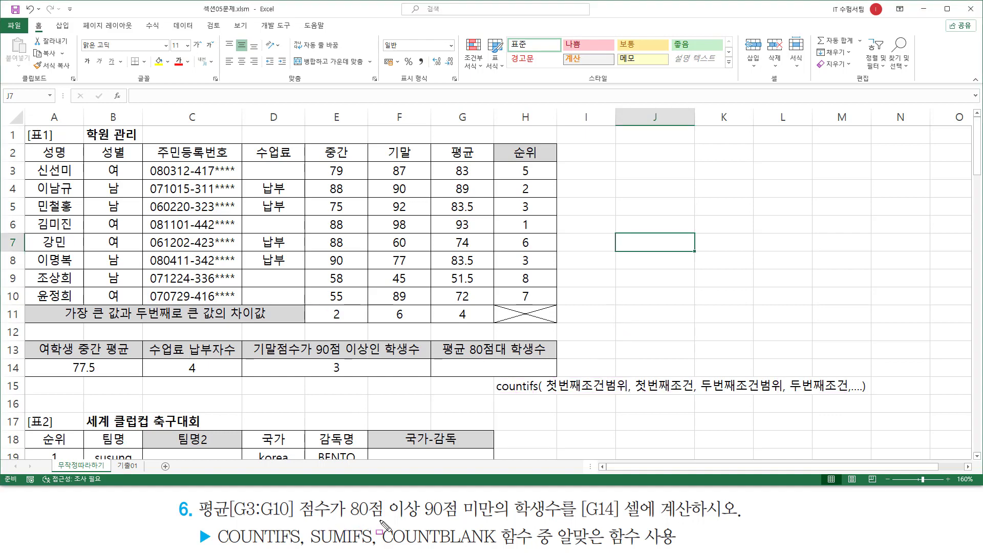
left_click_drag(344, 520, 492, 519)
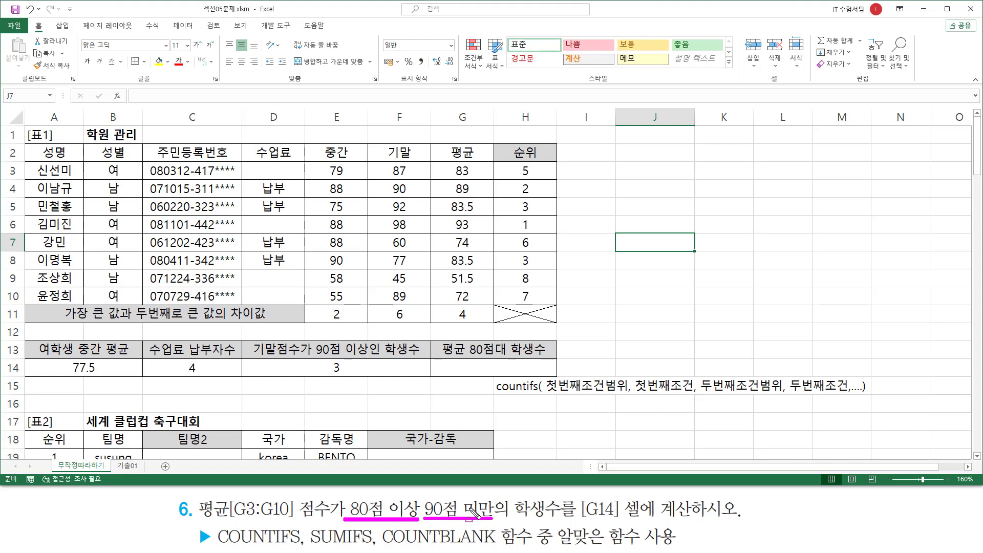
Start a countifs formula in G14 with the range G3:G10 and the first condition ">=80".
left_click(512, 368)
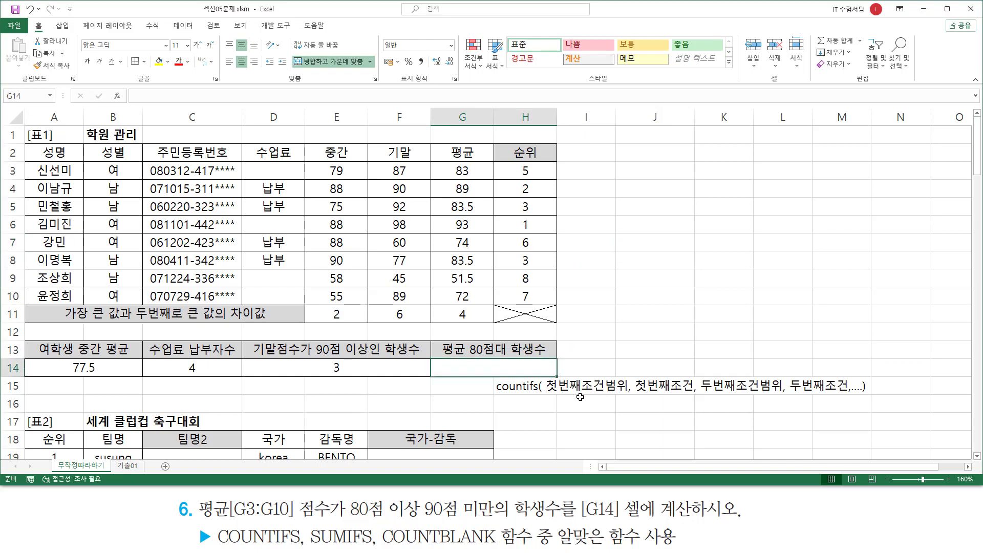
type("=")
type("cou")
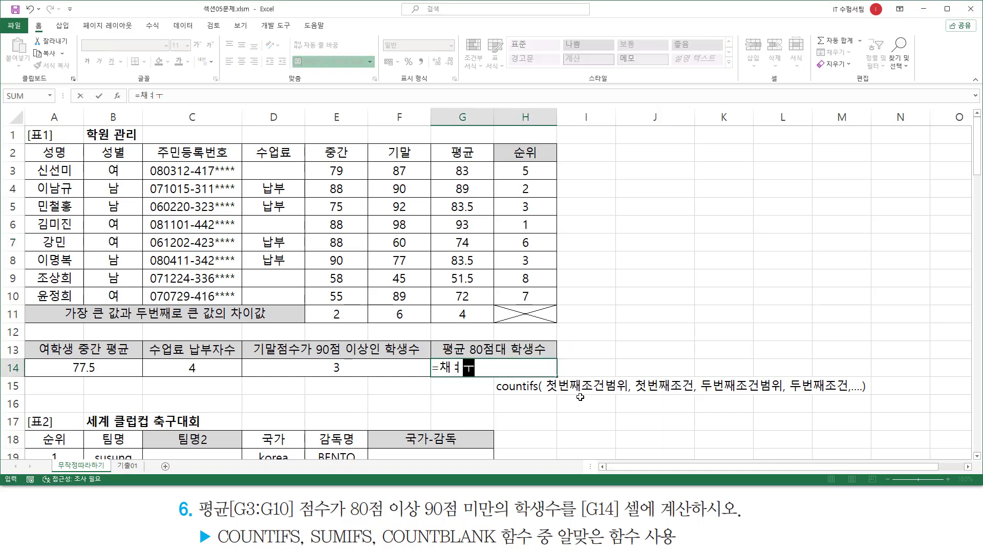
key("BackSpace")
key("BackSpace")
key("Hangul")
type("countifs(")
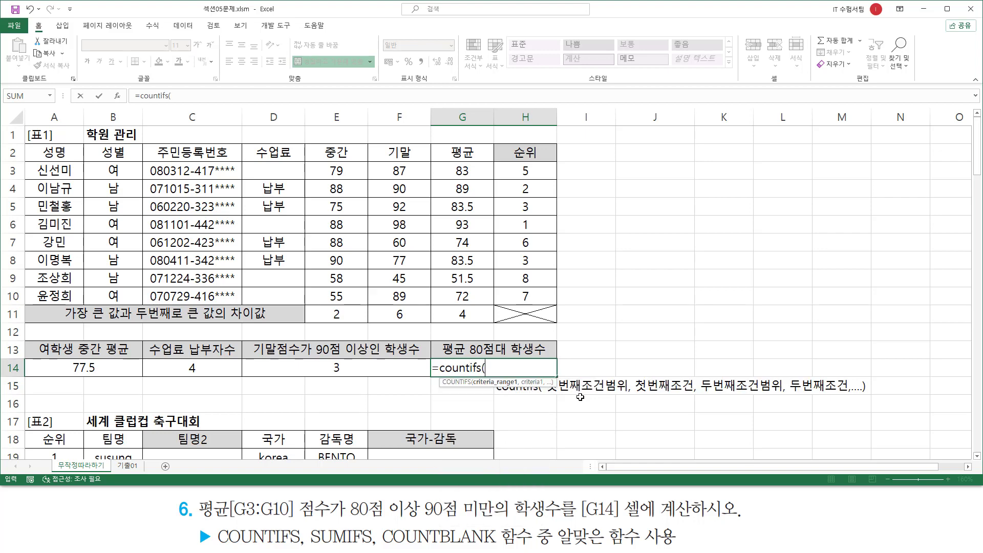
left_click_drag(463, 171, 466, 297)
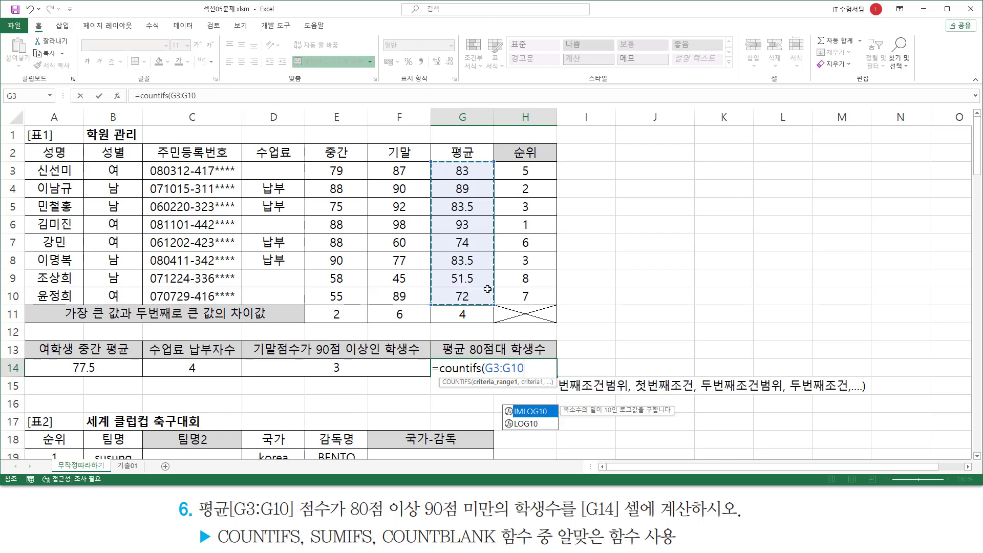
type(",")
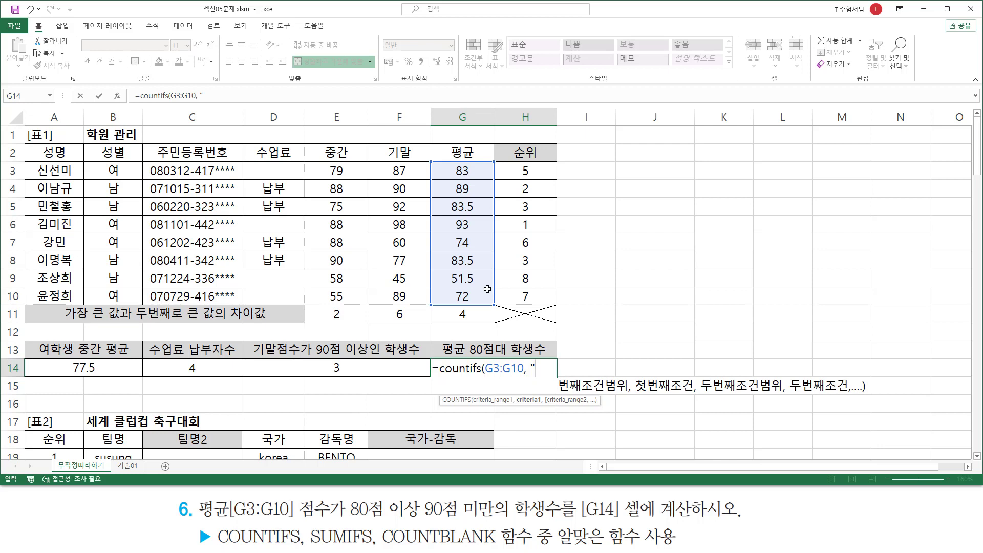
type("\">=80")
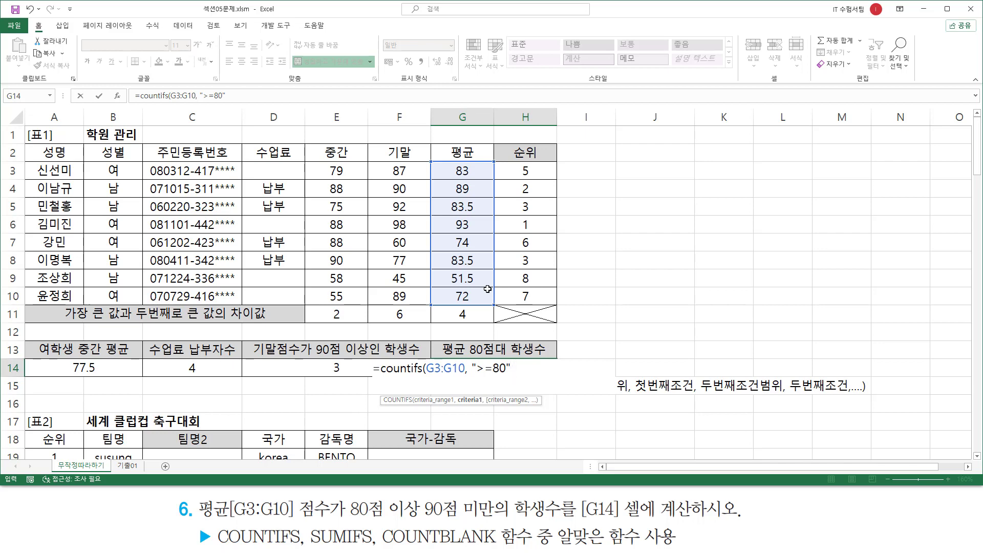
Add G3:G10 as the second range with the condition "<90" and close the countifs parenthesis in G14.
type("\" ,")
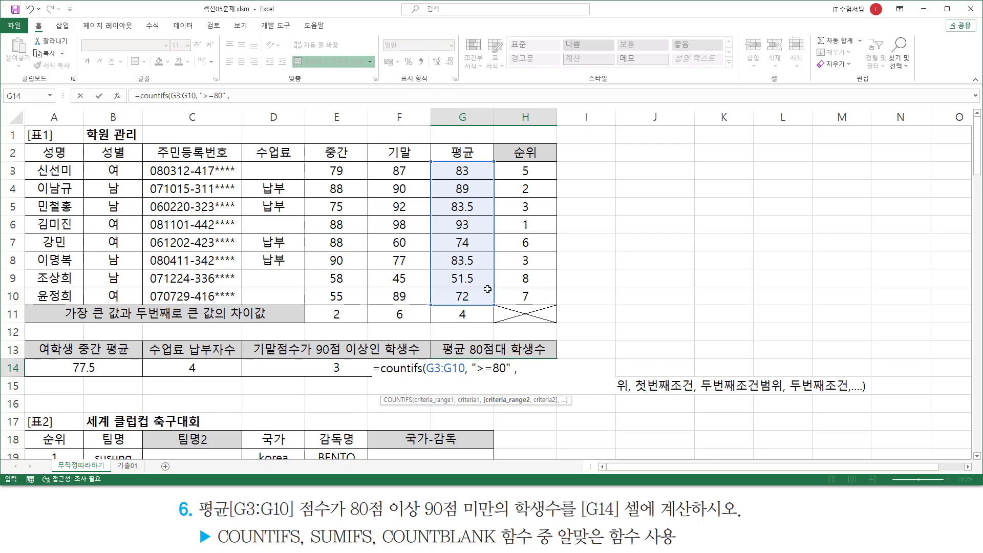
left_click_drag(455, 168, 470, 296)
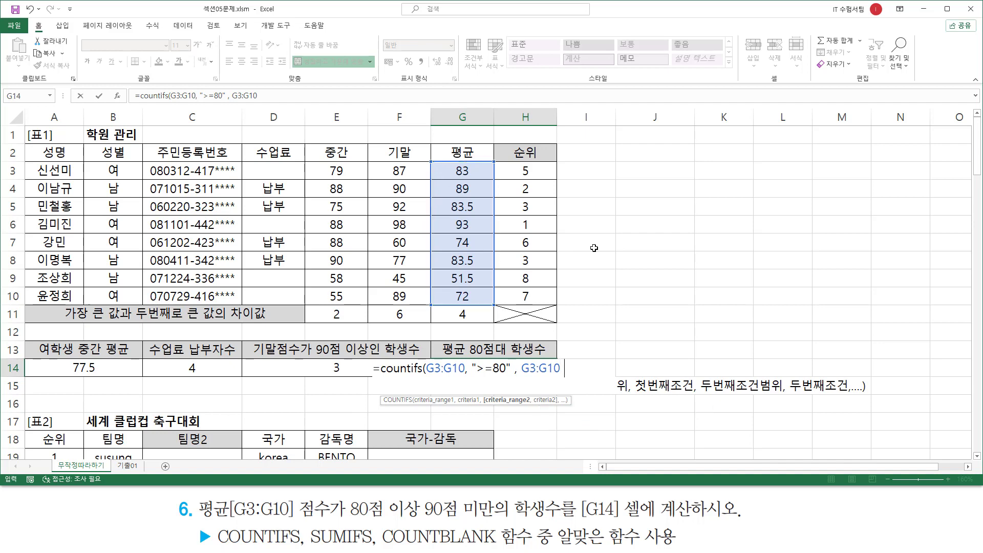
type(",")
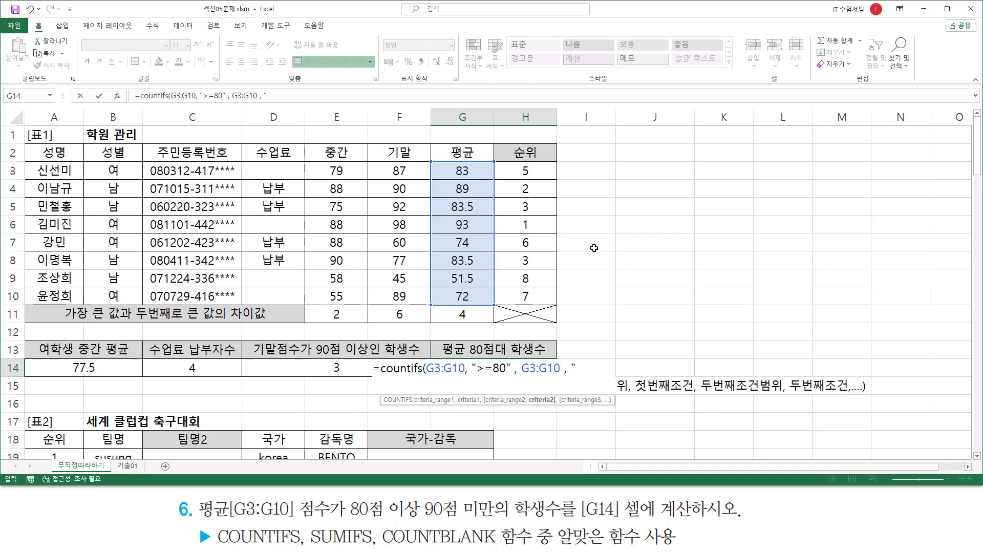
type(" \"<90\" )")
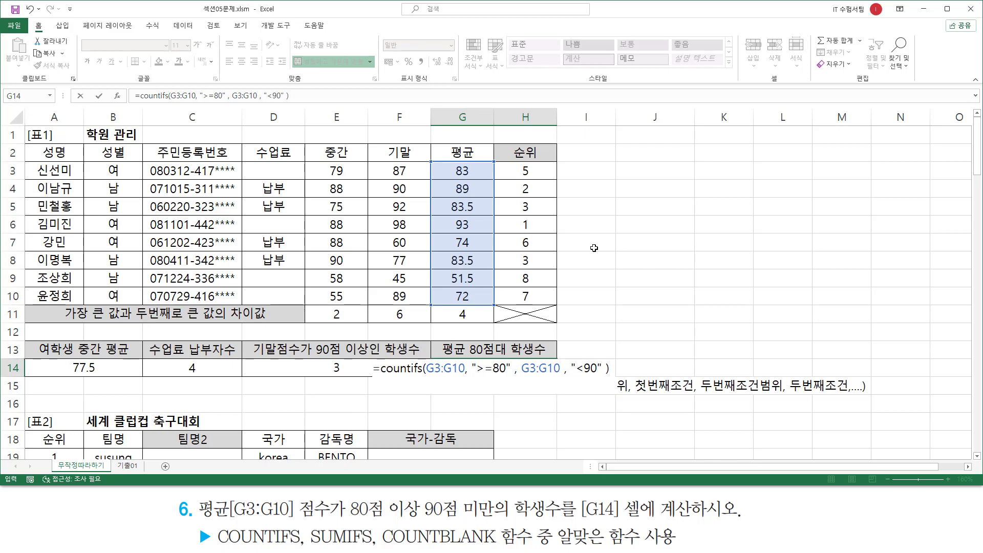
Examine the two range and condition pairs of the countifs formula in G14 against the averages in G3:G10.
left_click_drag(427, 374, 464, 375)
left_click_drag(436, 163, 489, 306)
left_click_drag(476, 376, 561, 377)
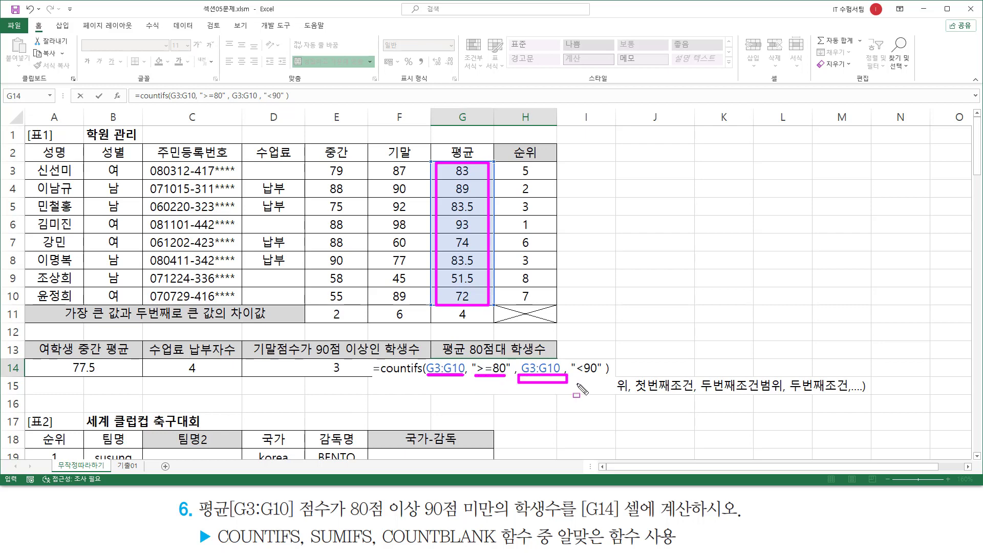
mouse_move(444, 167)
left_mouse_down()
mouse_move(445, 205)
mouse_move(479, 301)
left_mouse_up()
left_click_drag(575, 376, 601, 377)
mouse_move(430, 356)
left_mouse_down()
mouse_move(435, 379)
mouse_move(508, 386)
mouse_move(519, 355)
mouse_move(563, 385)
mouse_move(601, 356)
mouse_move(601, 385)
left_mouse_up()
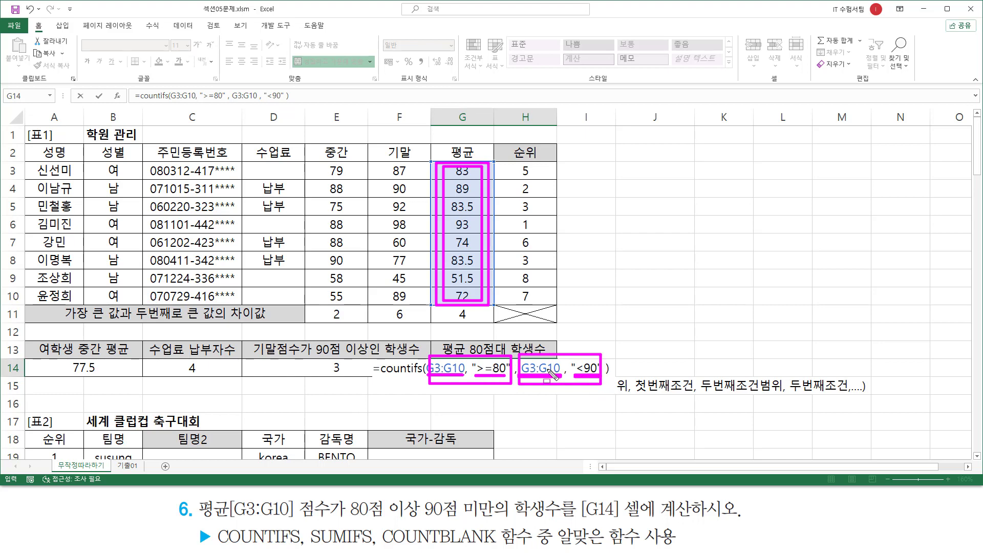
left_click_drag(380, 374, 409, 375)
key("Escape")
left_click_drag(426, 374, 560, 375)
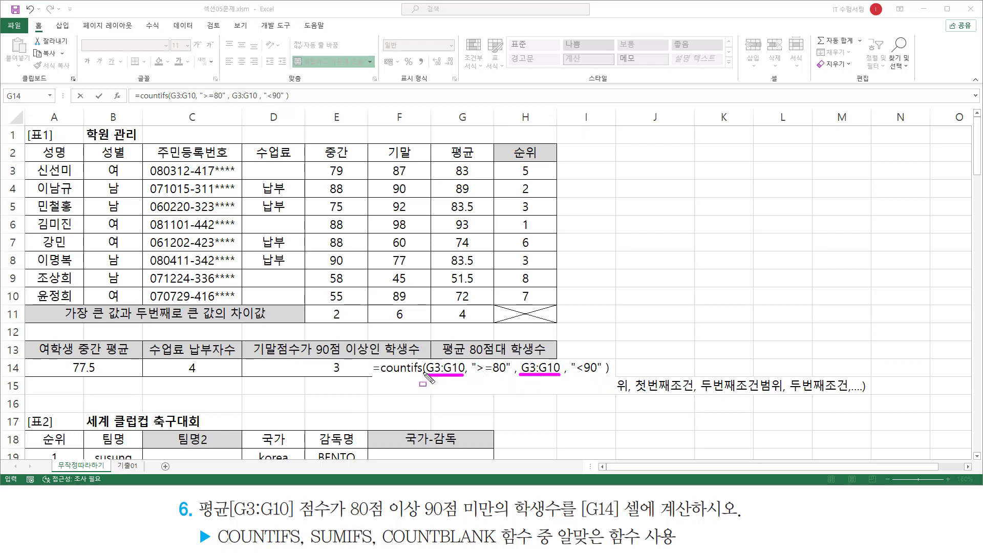
Commit the countifs formula in G14 that counts averages from 80 to below 90.
key("Escape")
key("F2")
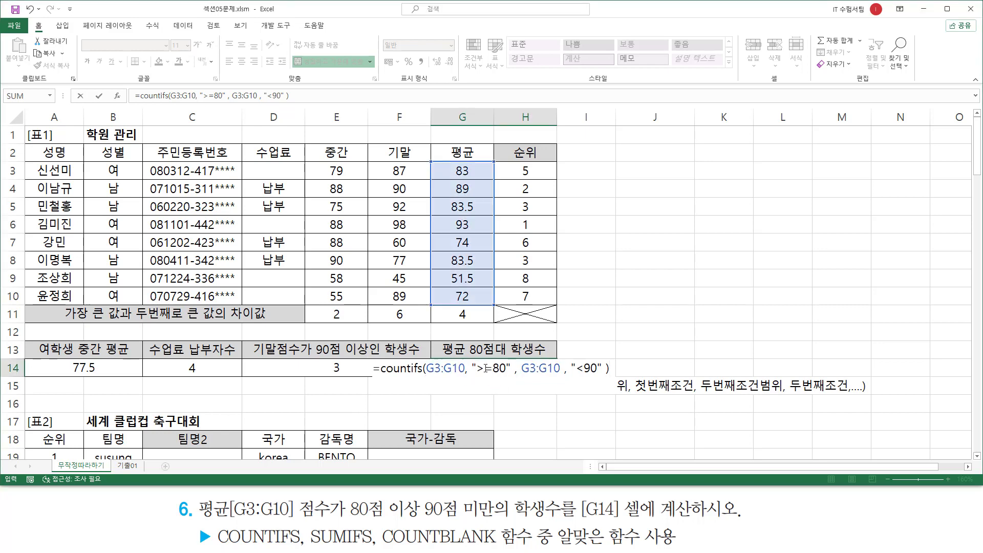
key("Return")
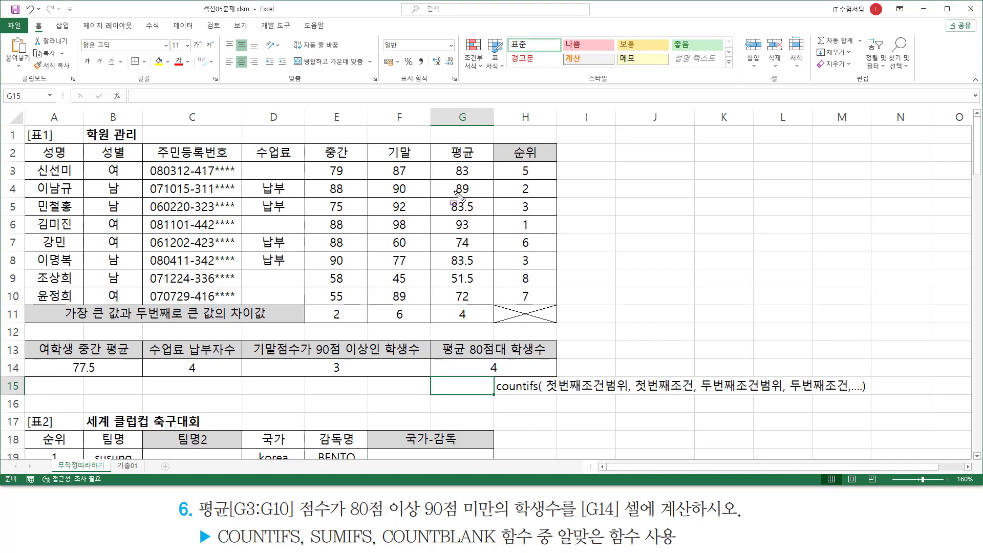
Check which averages in G3:G10 are from 80 to below 90 and compare them with the count in G14.
mouse_move(430, 161)
left_mouse_down()
mouse_move(463, 287)
mouse_move(499, 313)
mouse_move(492, 305)
left_mouse_up()
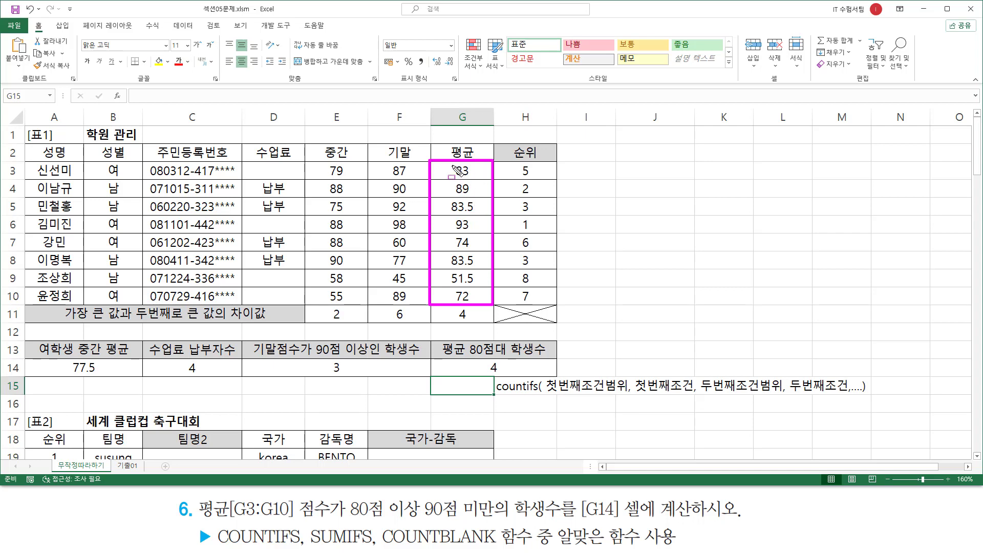
mouse_move(452, 165)
left_mouse_down()
mouse_move(478, 189)
mouse_move(480, 213)
left_mouse_up()
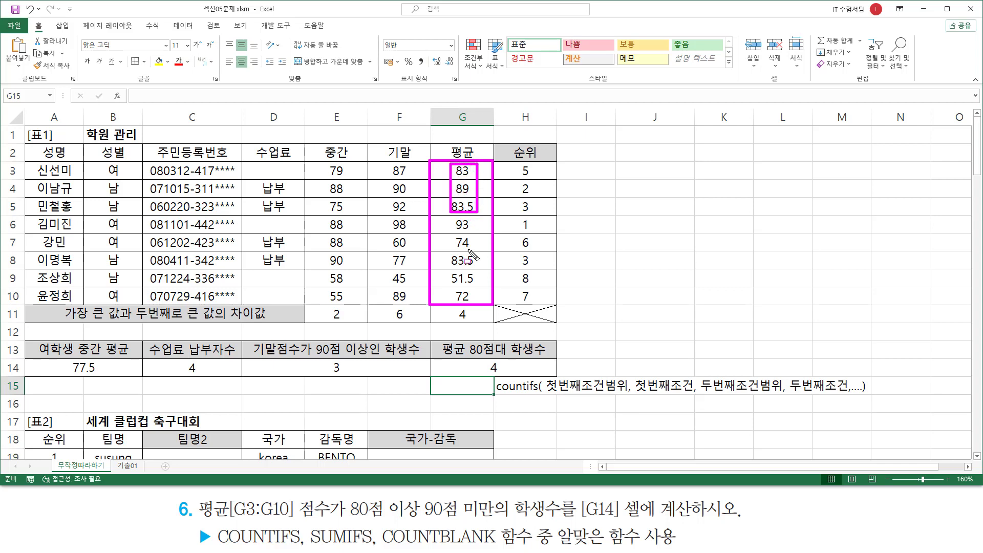
left_click_drag(447, 252, 480, 269)
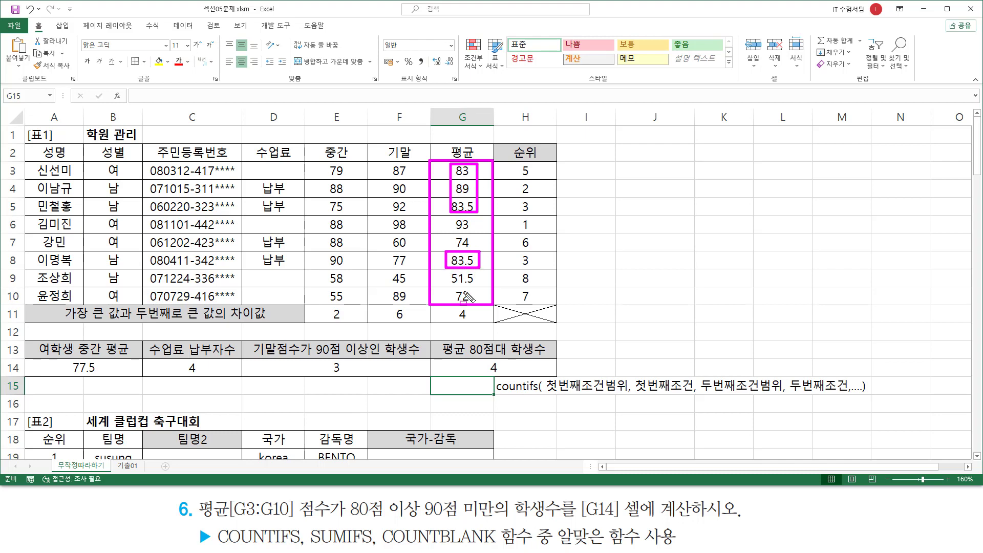
left_click_drag(478, 359, 510, 372)
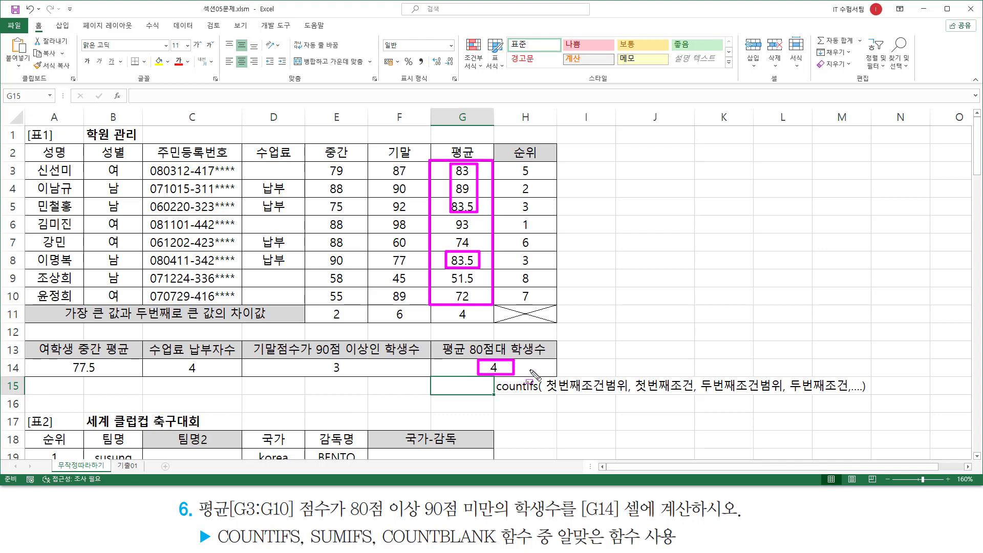
key("Escape")
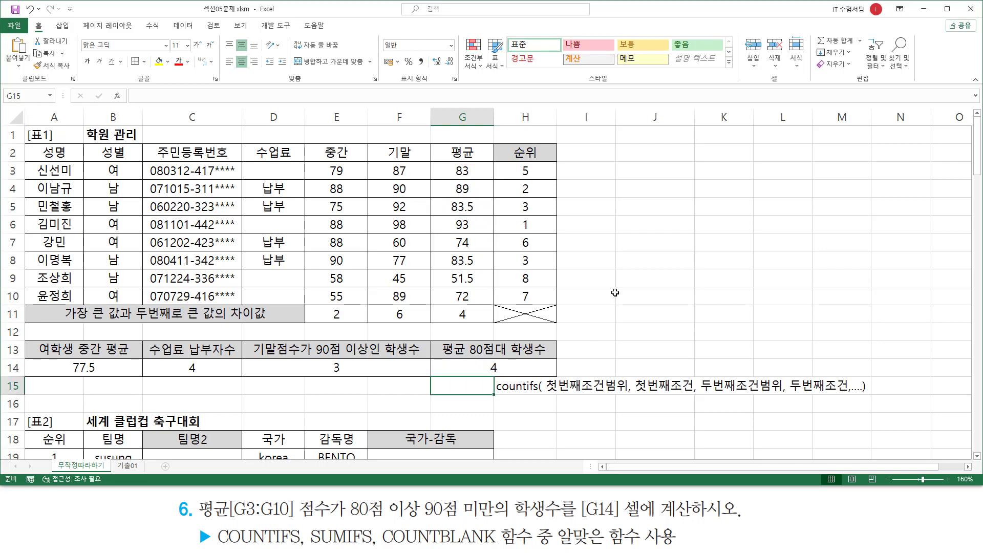
Write the formula =COUNTIFS(G3:G10, ">=80", G3:G10, "<90" ) as visible text in H16, below the countifs syntax note.
left_click(528, 405)
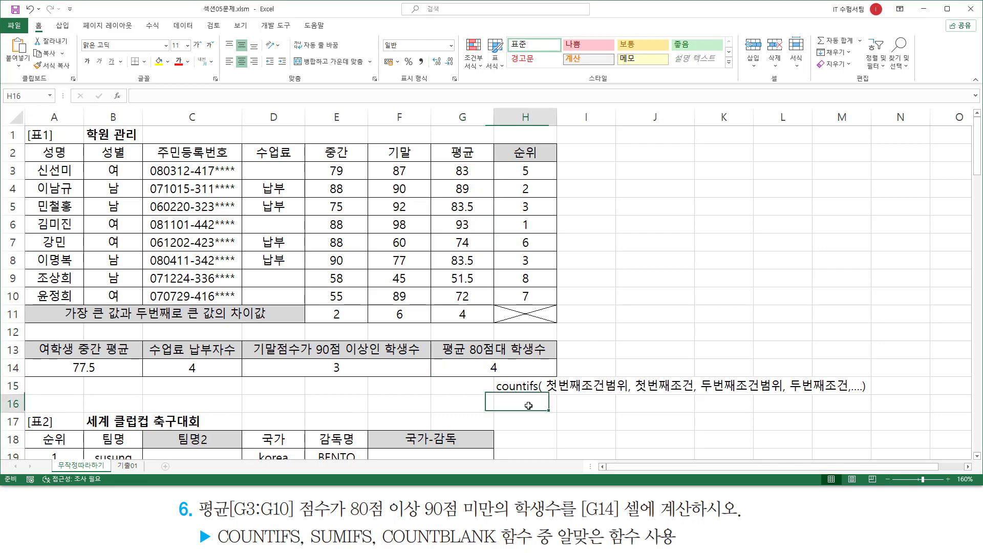
type("=COUNTIFS(G3:G10, \">=80\", G3:G10, \"<90\" )")
key("Return")
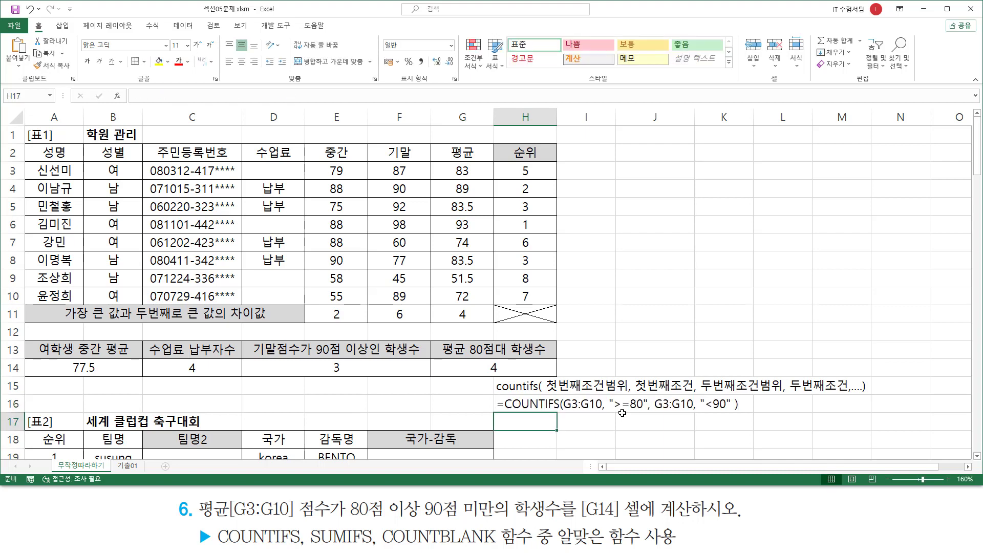
Review the ranges and conditions in H16's COUNTIFS text and match each one with the syntax note above it.
mouse_move(565, 411)
left_mouse_down()
mouse_move(627, 416)
mouse_move(648, 396)
mouse_move(736, 416)
left_mouse_up()
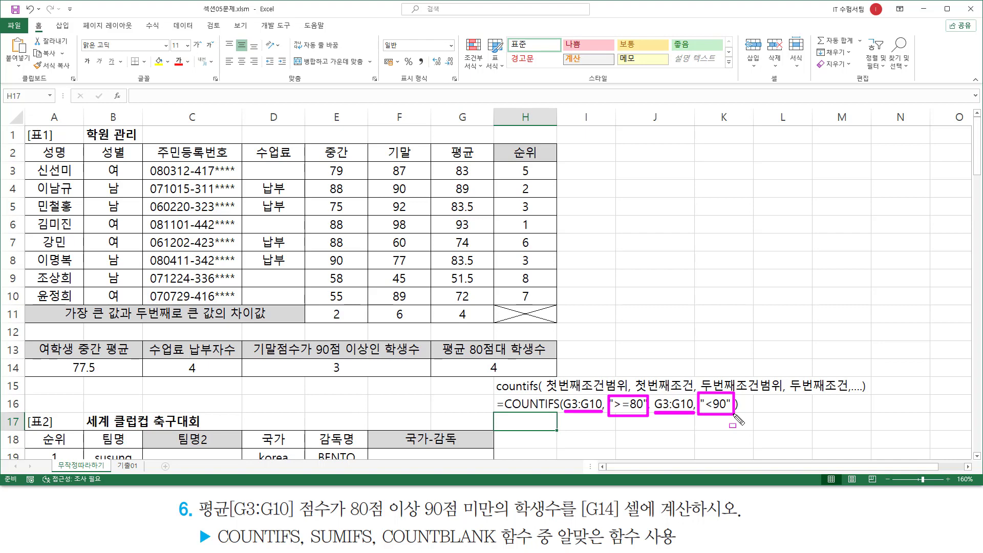
left_click_drag(578, 394, 590, 388)
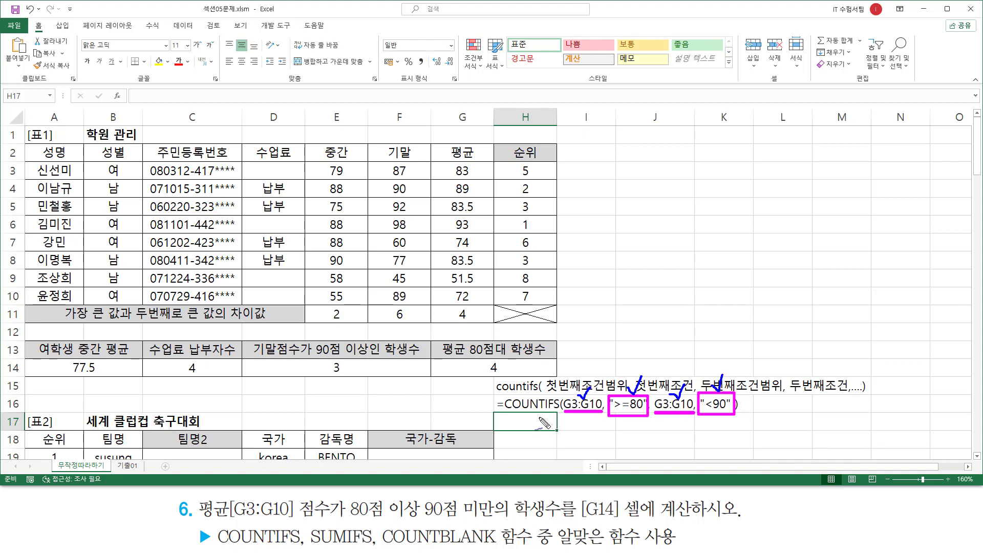
left_click_drag(504, 422, 541, 409)
key("Escape")
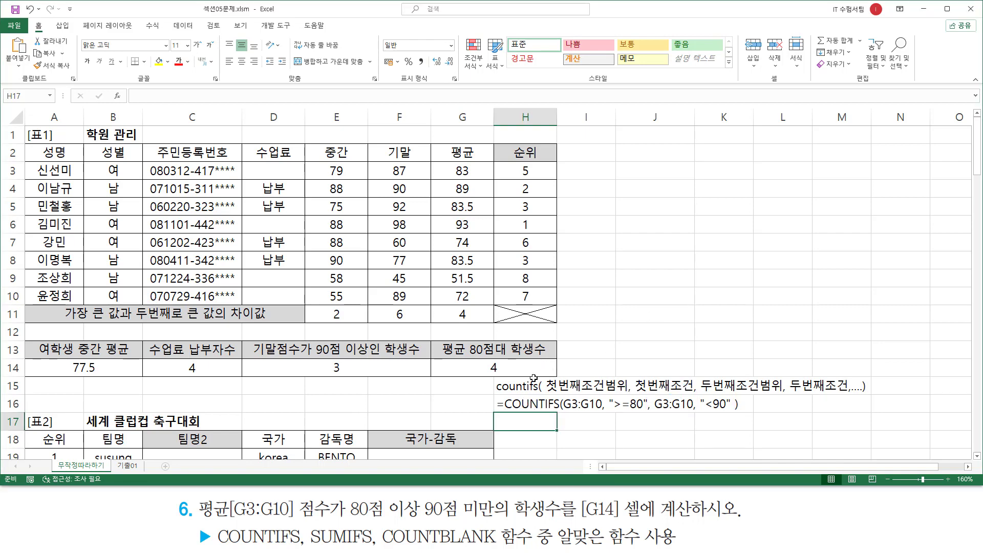
Copy the countifs syntax note from H15 to H17 and change the copy's function name to sumifs.
left_click(531, 388)
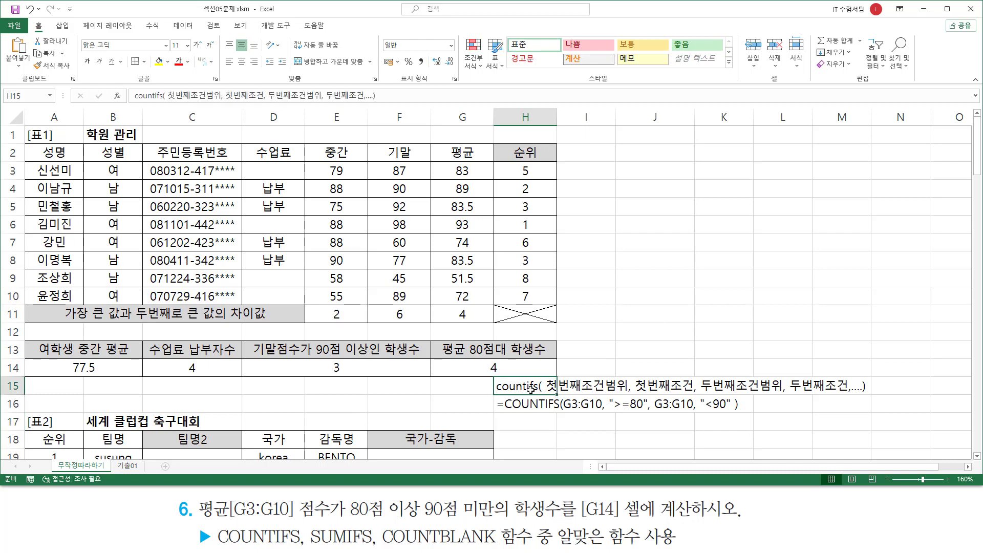
key("ctrl+c")
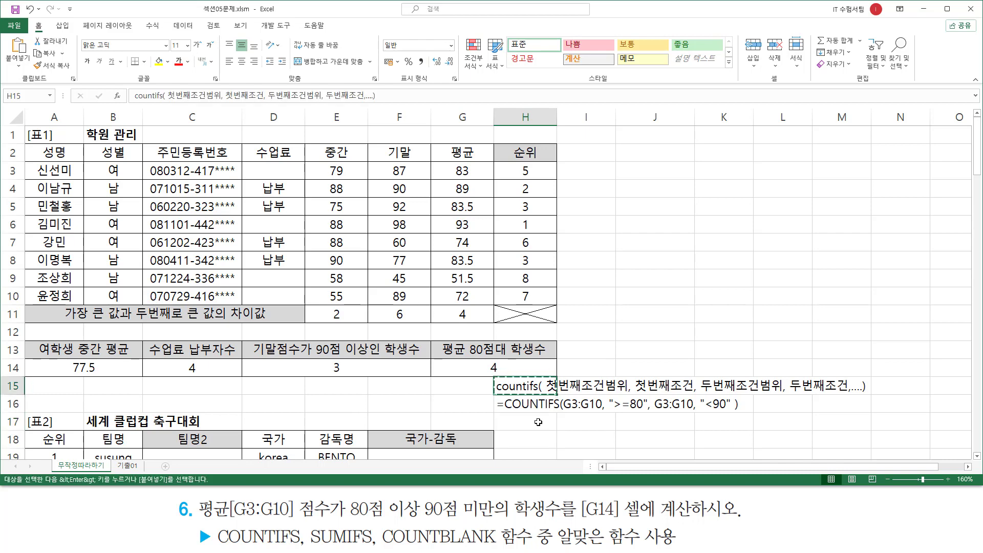
left_click(538, 422)
key("ctrl+v")
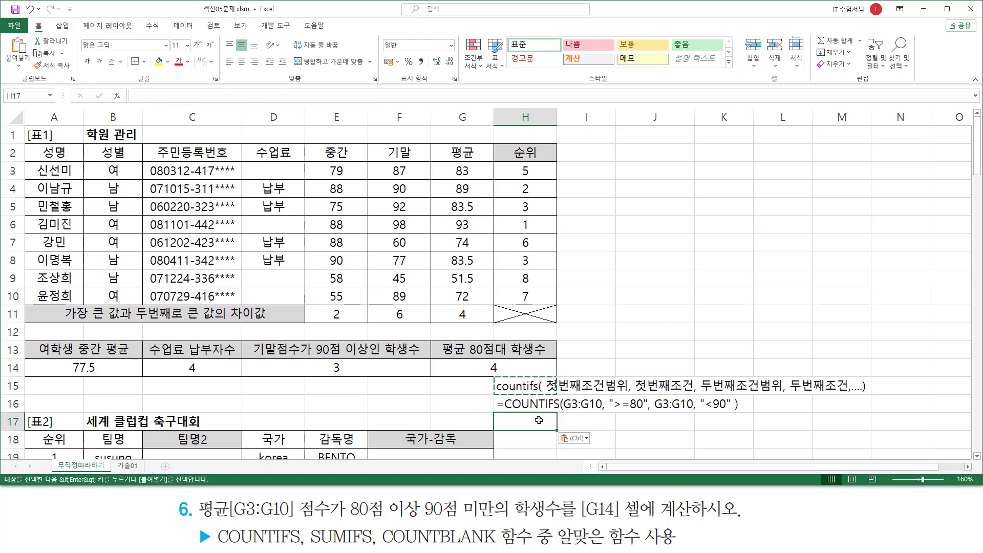
double_click(525, 424)
left_click_drag(527, 424, 497, 423)
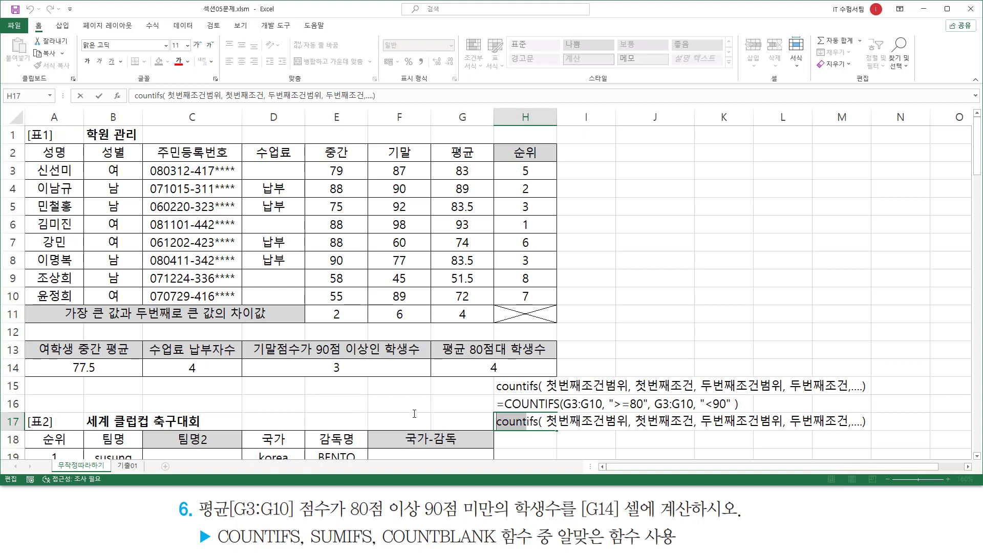
type("sum")
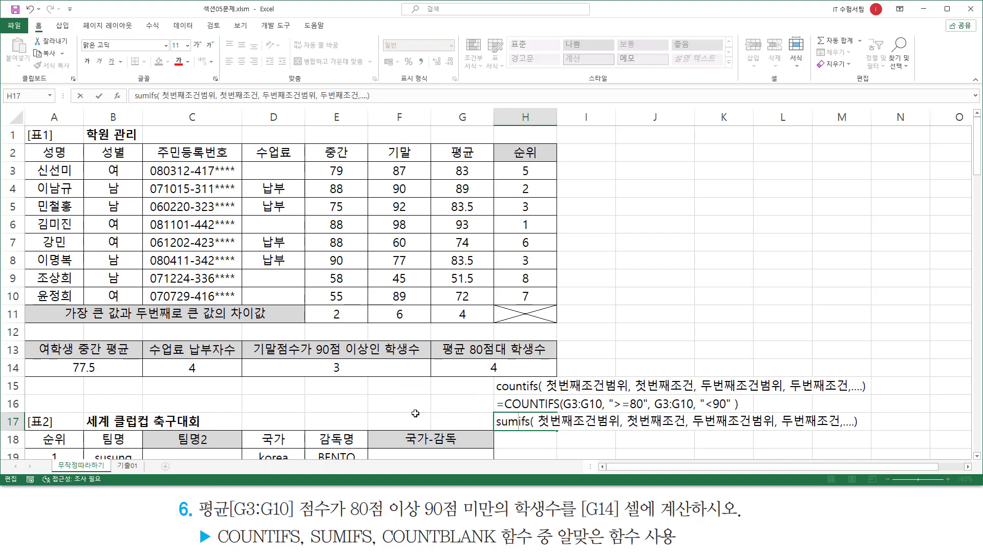
key("ctrl+Return")
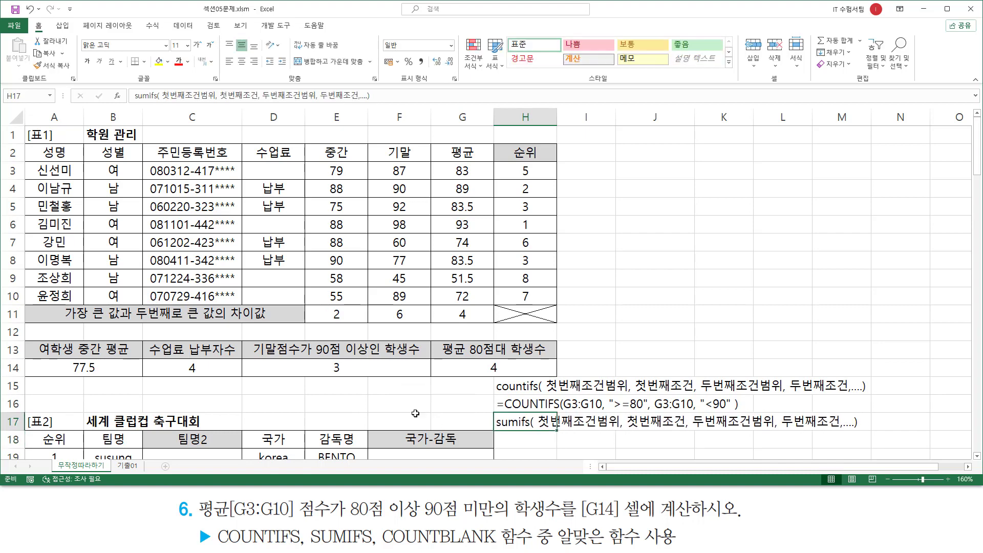
Insert 계산범위 followed by a comma as the first argument of the sumifs note in H17.
double_click(510, 423)
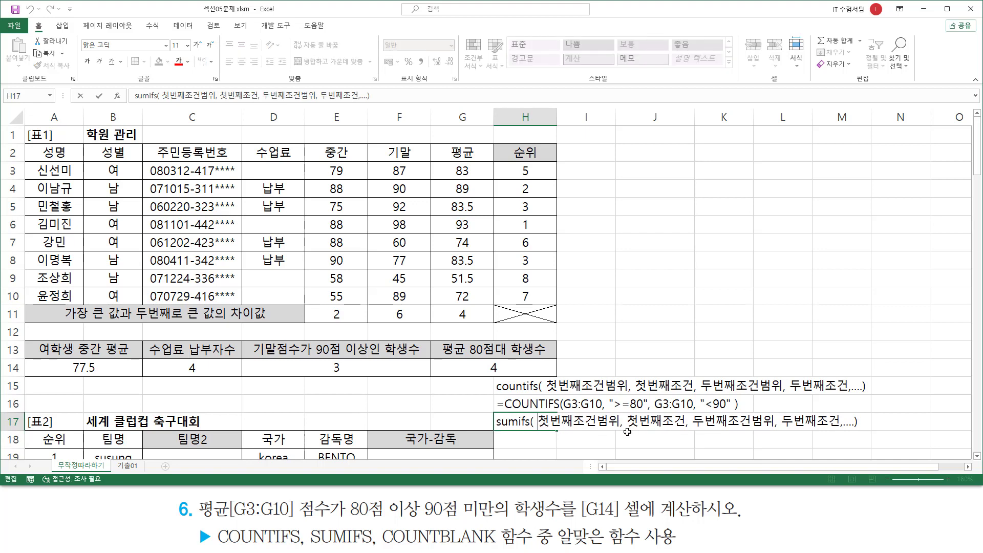
key("Right")
key("Right")
key("Right")
key("Right")
key("Right")
key("Right")
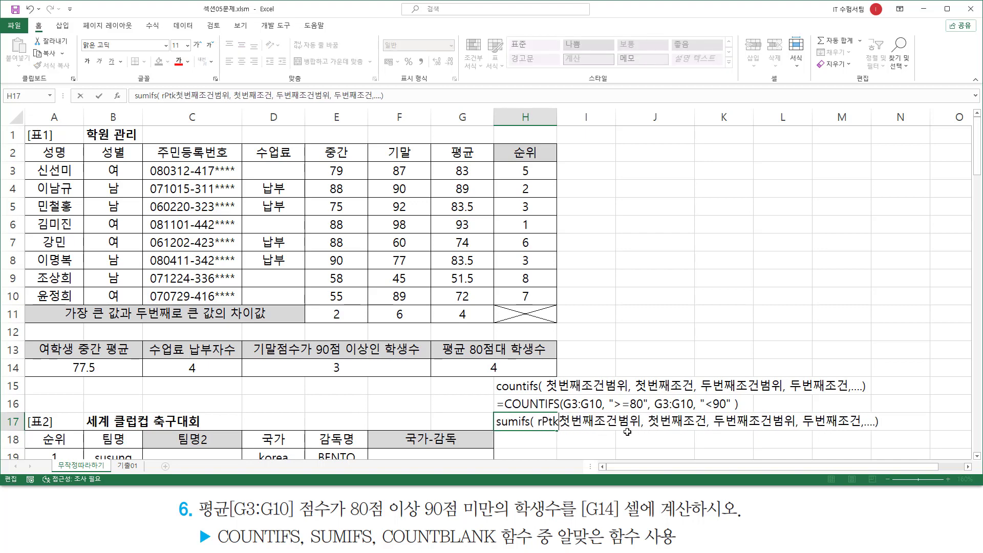
type("계시")
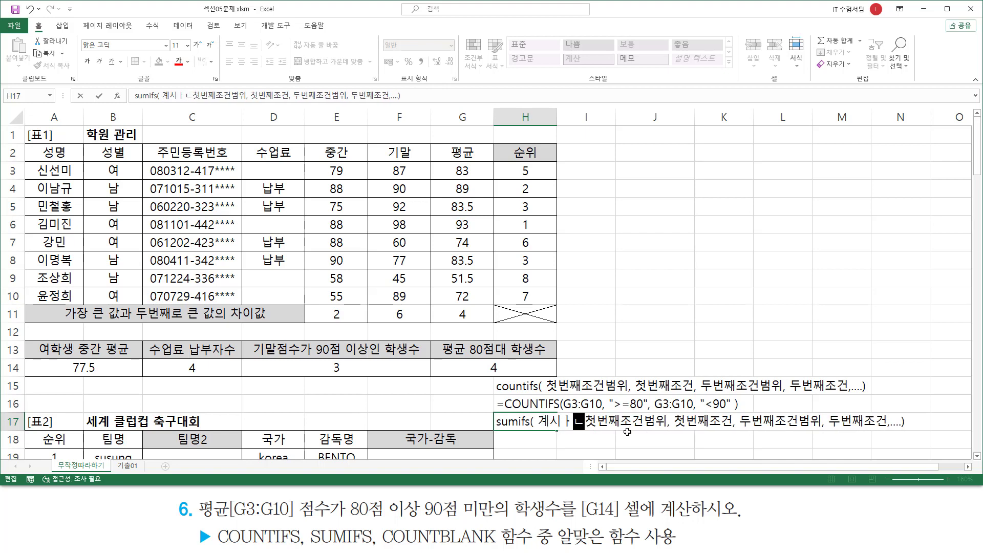
key("BackSpace")
type("산범ㅇ")
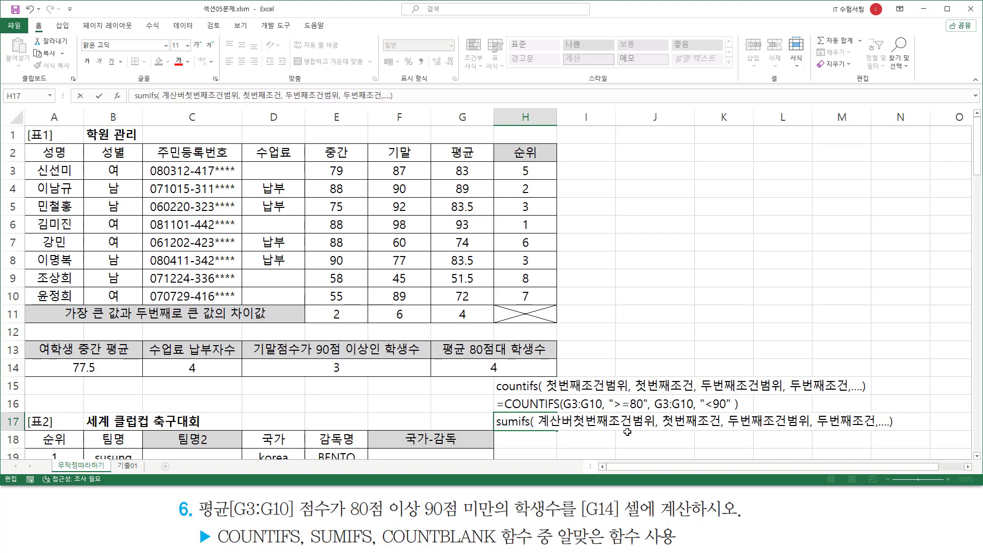
type(",")
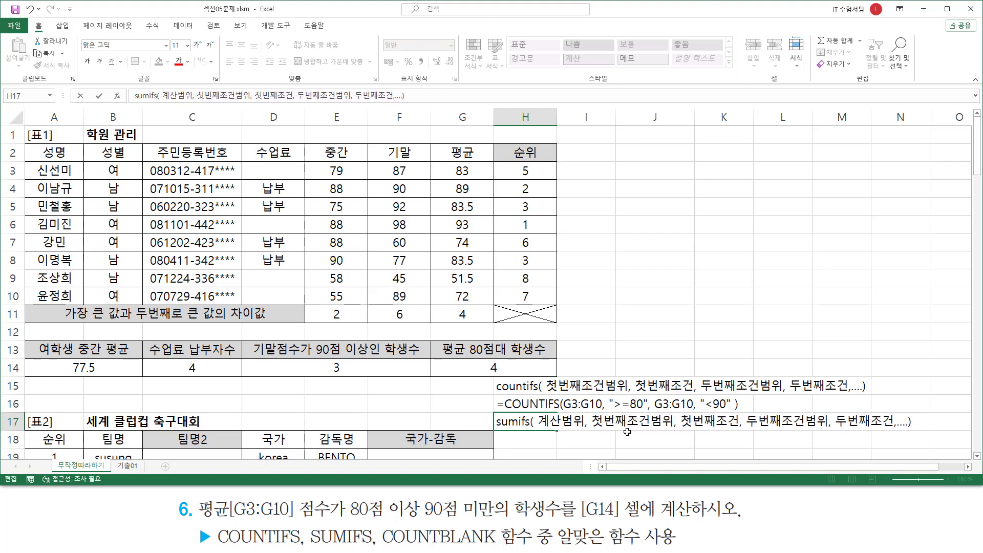
key("shift+End")
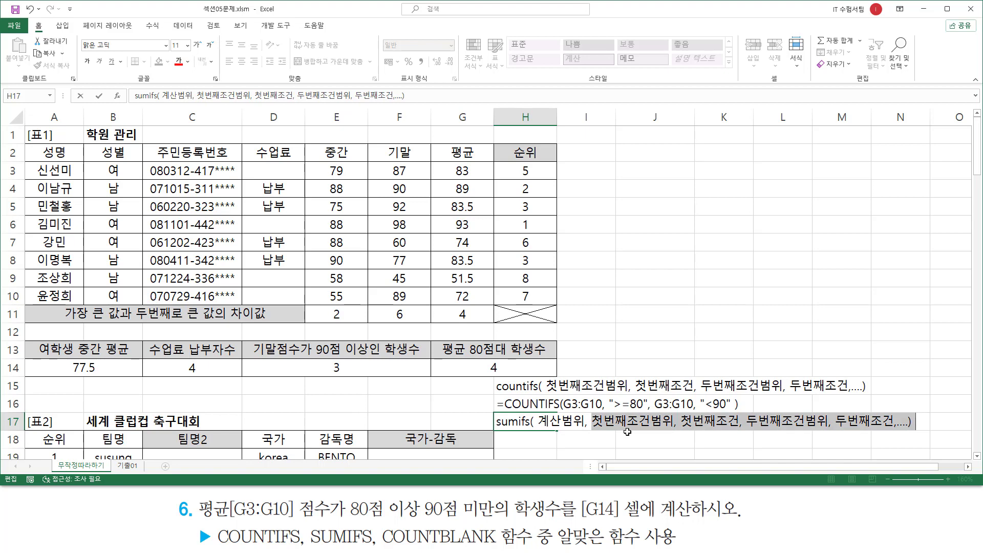
key("Return")
Copy the sumifs note from H17 to H18 and change the copy's function name to averageifs.
left_click(525, 423)
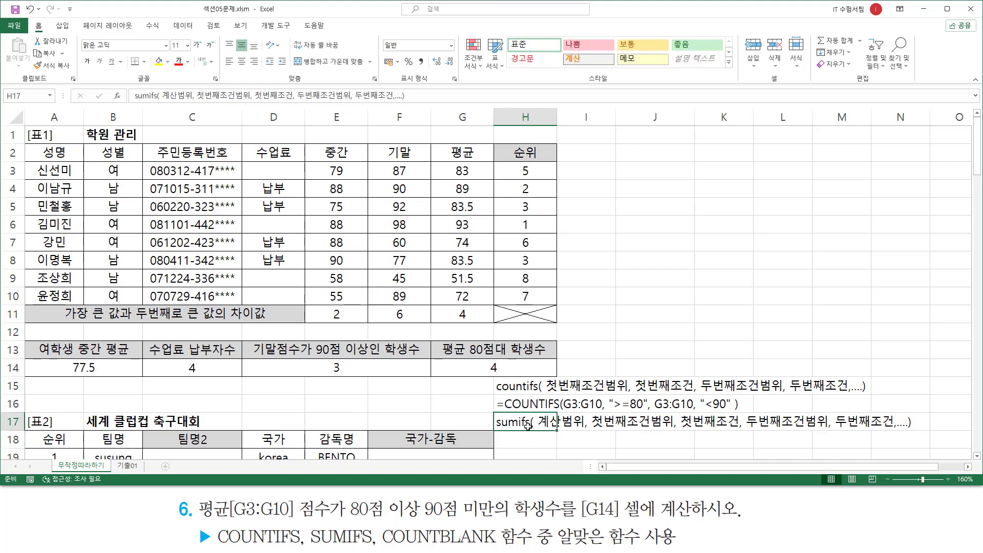
key("ctrl+c")
left_click(521, 439)
key("ctrl+v")
double_click(520, 438)
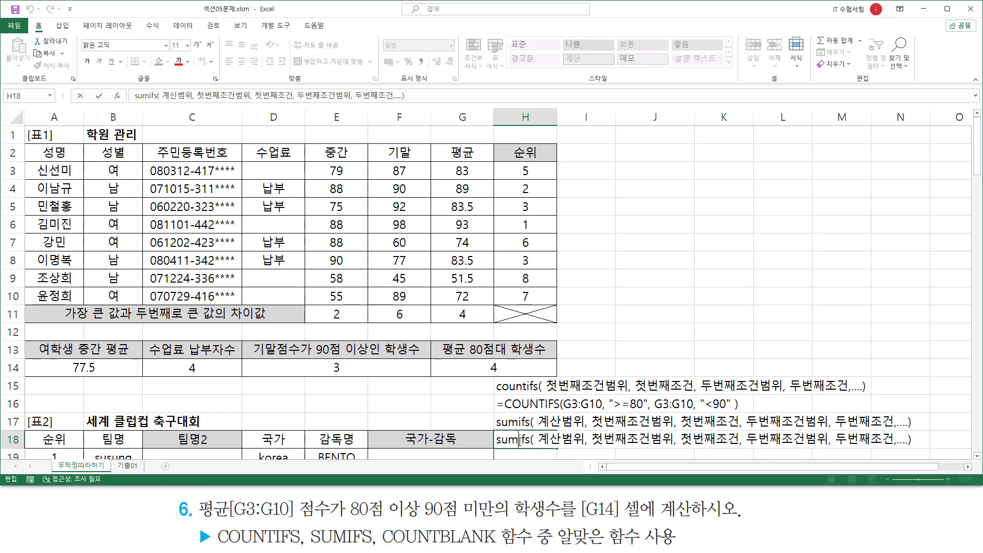
key("shift+Home")
type("ㅁ")
key("BackSpace")
type("aver")
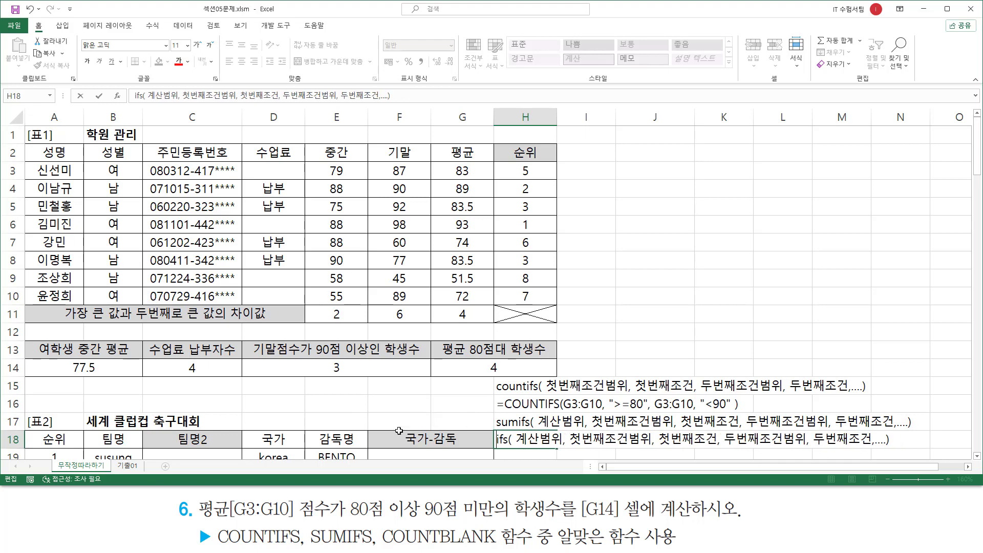
type("age")
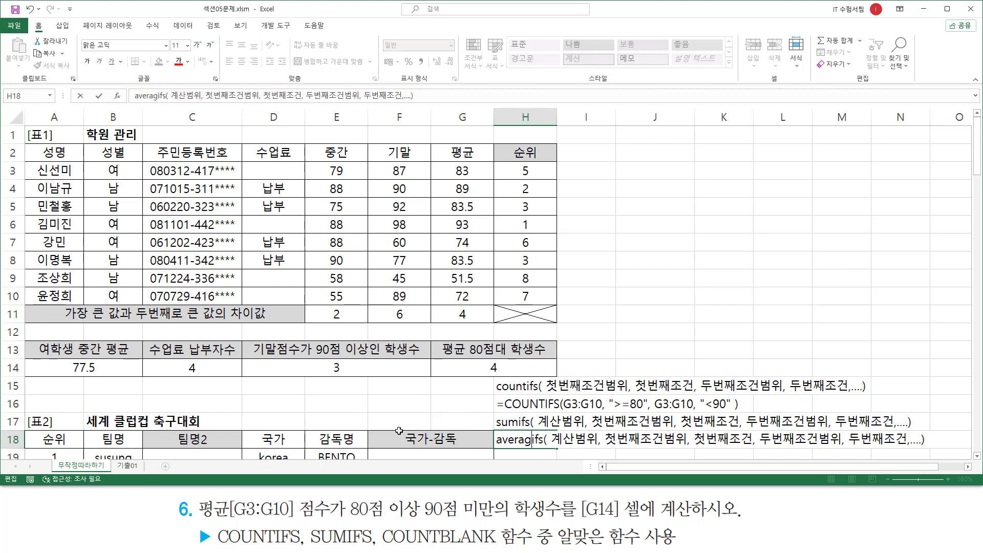
key("Return")
Move the COUNTIFS formula text from H16 to I13, beside the 평균 80점대 학생수 heading.
left_click(533, 386)
left_click_drag(536, 379, 598, 340)
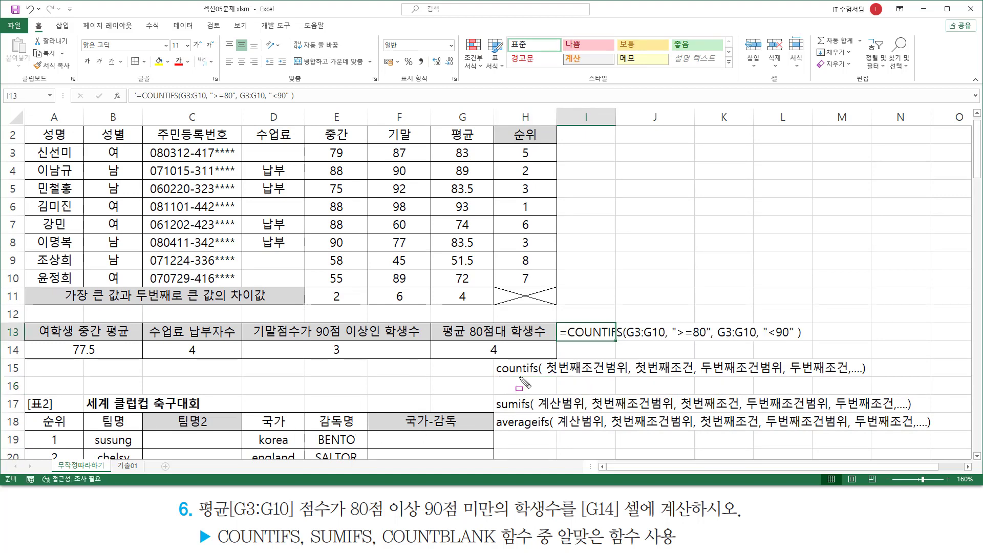
Compare the condition range and condition pairs across the countifs, sumifs and averageifs notes in H15, H17 and H18.
mouse_move(548, 378)
left_mouse_down()
mouse_move(615, 381)
mouse_move(638, 369)
mouse_move(630, 358)
mouse_move(691, 377)
mouse_move(846, 375)
left_mouse_up()
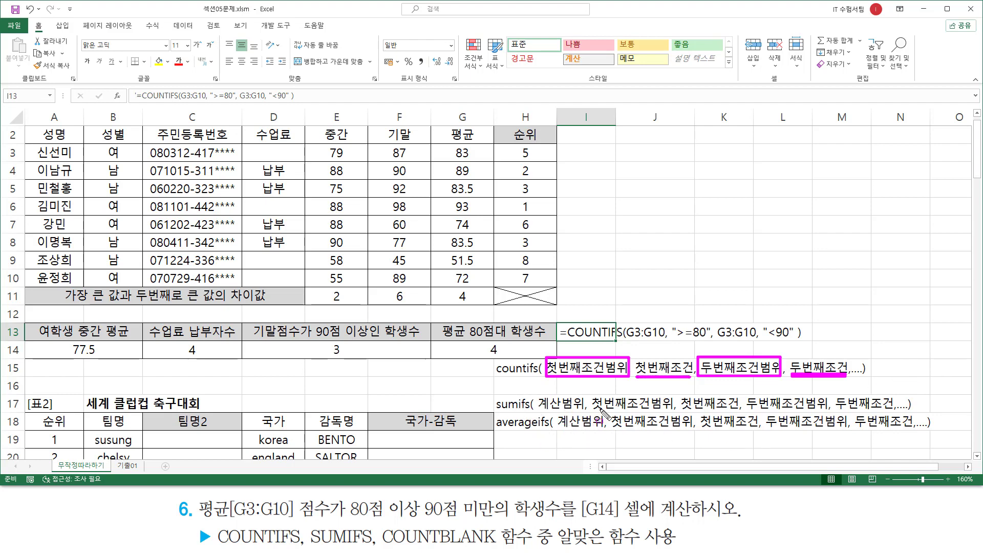
mouse_move(592, 395)
left_mouse_down()
mouse_move(669, 414)
mouse_move(685, 436)
mouse_move(739, 410)
mouse_move(706, 431)
mouse_move(764, 430)
left_mouse_up()
left_click_drag(747, 393, 828, 411)
mouse_move(767, 414)
left_mouse_down()
mouse_move(843, 434)
mouse_move(903, 411)
left_mouse_up()
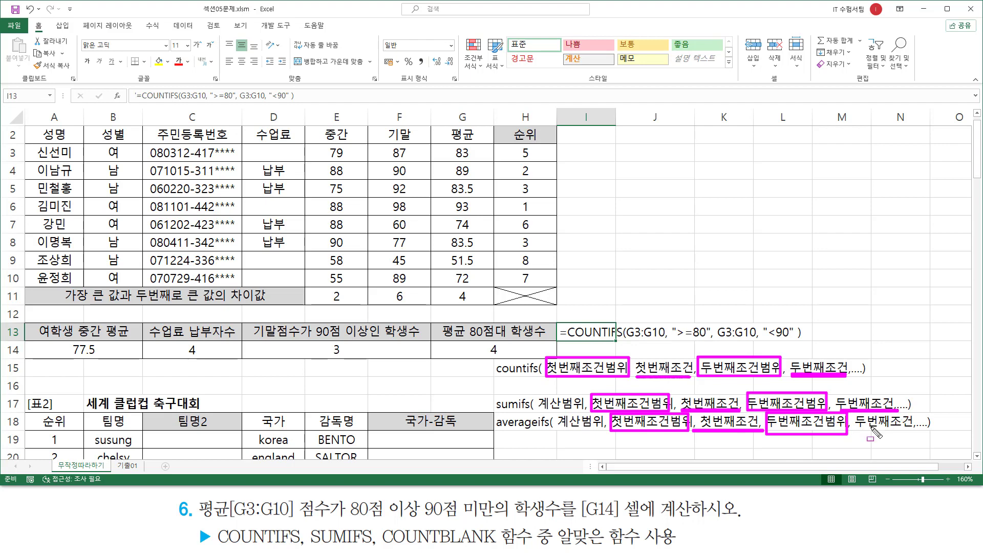
left_click_drag(854, 431, 915, 430)
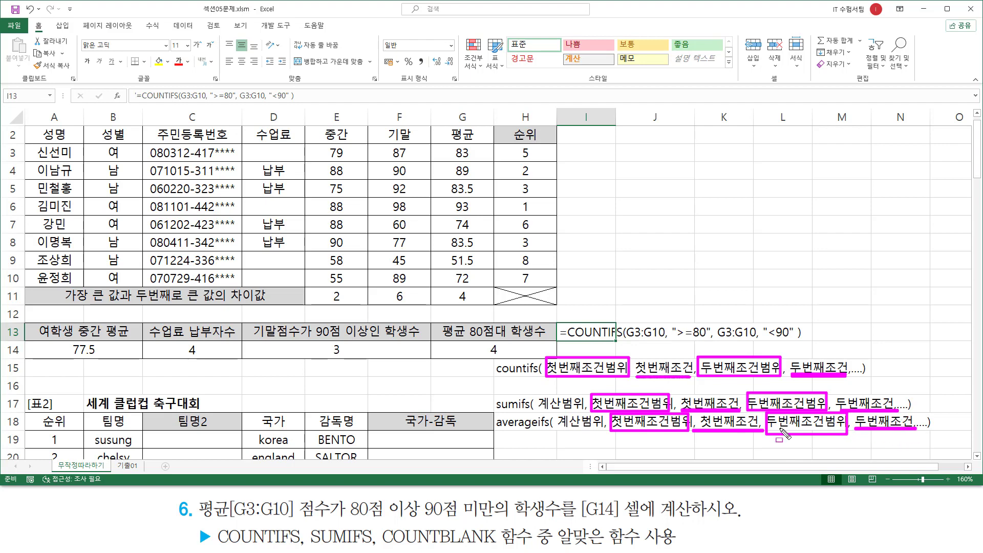
Examine the position of the 계산범위 argument in the sumifs and averageifs notes in H17 and H18.
left_click_drag(497, 411, 533, 429)
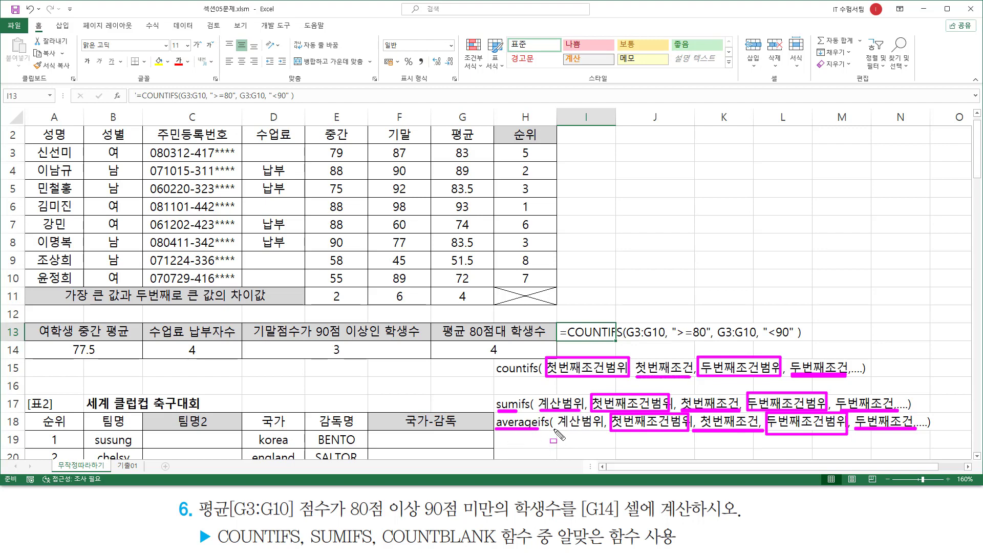
left_click_drag(558, 430, 602, 431)
key("Escape")
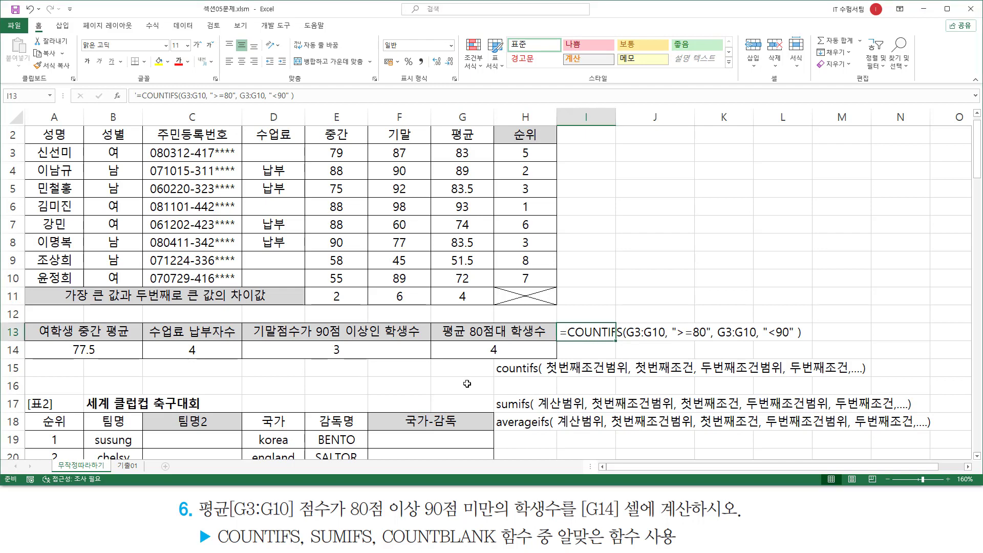
Paste copies of the averageif, sumif and countif syntax notes beside the academy table, placed in J6:J10.
key("ctrl+c")
left_click(627, 224)
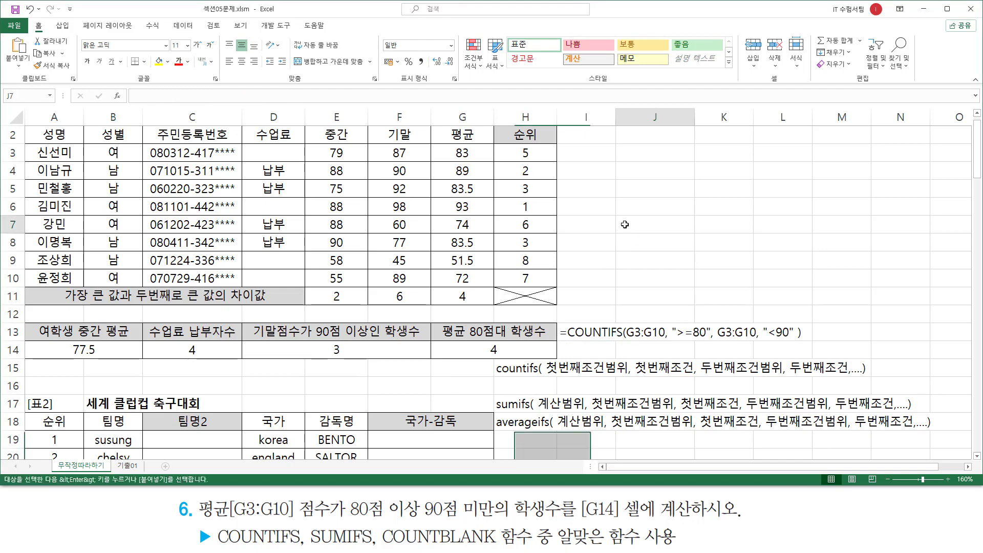
key("ctrl+v")
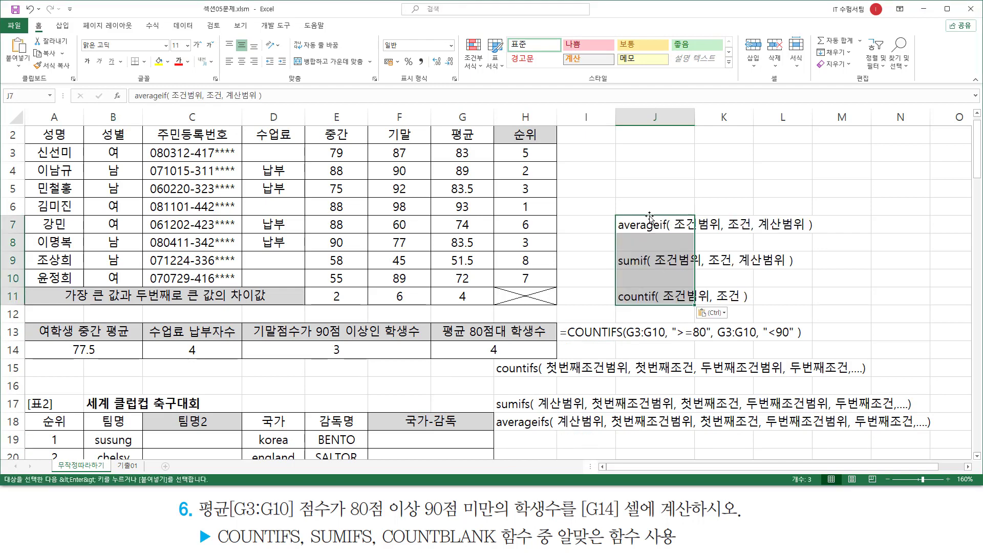
left_click_drag(649, 217, 650, 200)
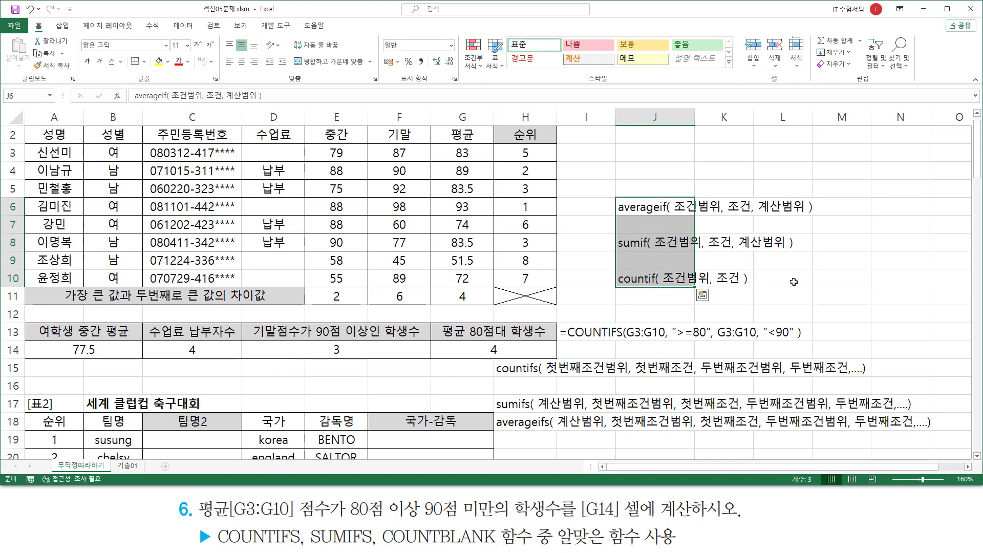
left_click(816, 274)
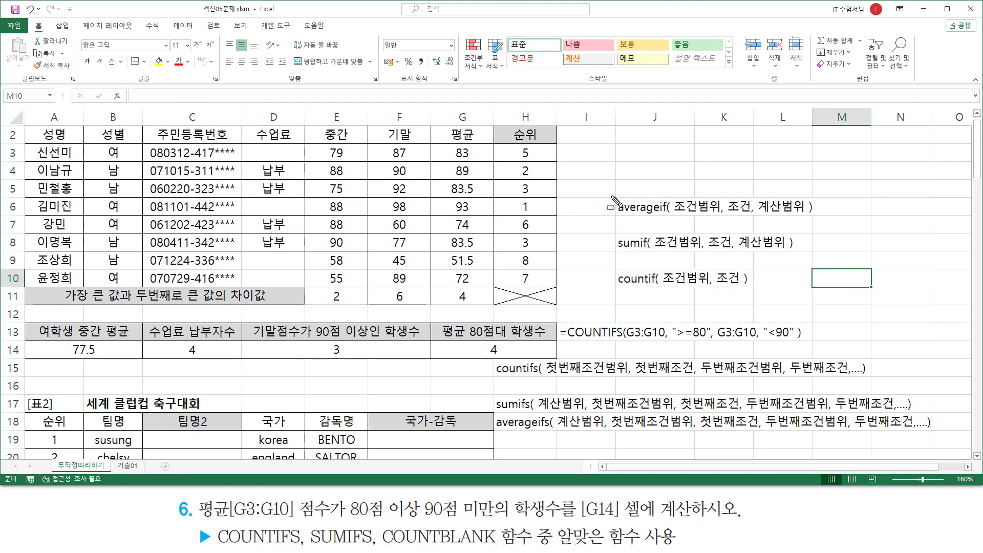
Compare the order of 계산범위 and the condition arguments between the averageif and sumif notes and the sumifs and averageifs notes.
mouse_move(613, 197)
left_mouse_down()
mouse_move(677, 228)
mouse_move(667, 227)
mouse_move(665, 261)
mouse_move(666, 240)
left_mouse_up()
key("Escape")
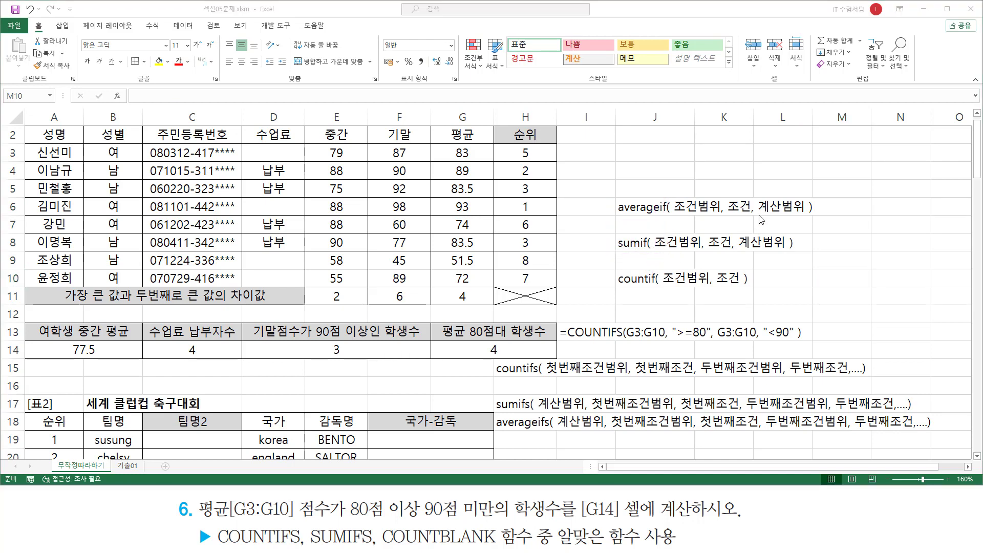
left_click_drag(758, 214, 804, 214)
left_click_drag(739, 249, 791, 250)
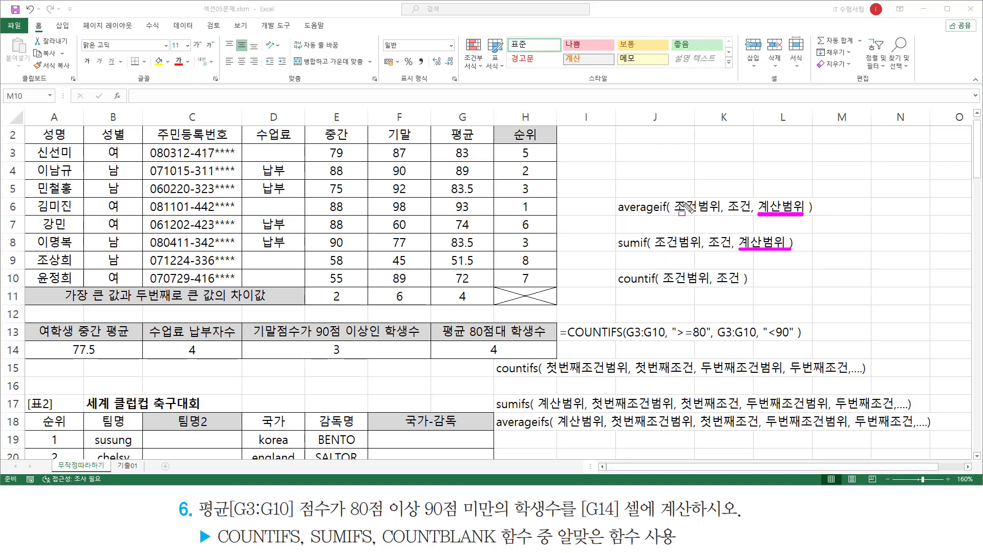
mouse_move(672, 193)
left_mouse_down()
mouse_move(713, 221)
mouse_move(757, 226)
mouse_move(745, 223)
left_mouse_up()
mouse_move(657, 230)
left_mouse_down()
mouse_move(687, 255)
mouse_move(730, 231)
left_mouse_up()
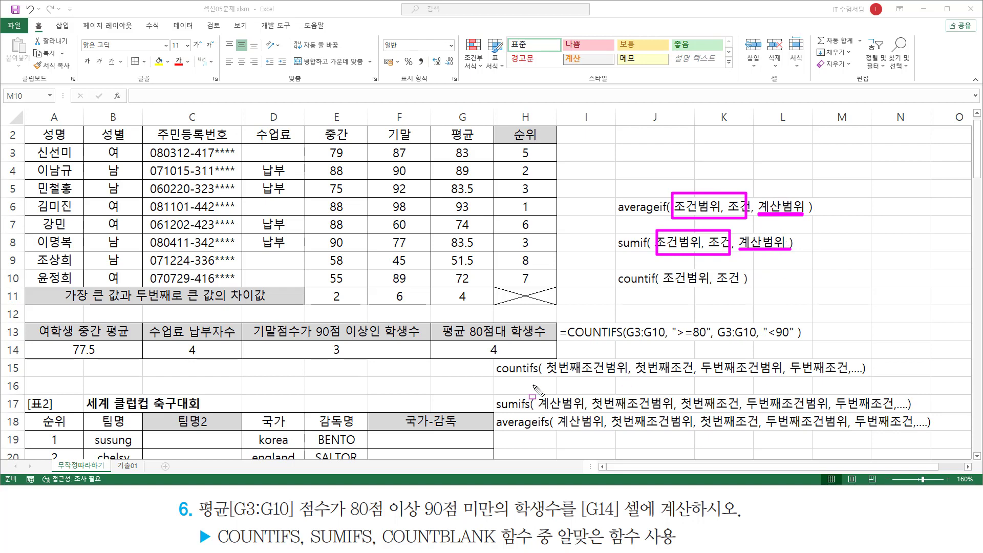
mouse_move(495, 398)
left_mouse_down()
mouse_move(495, 431)
mouse_move(538, 431)
mouse_move(495, 393)
left_mouse_up()
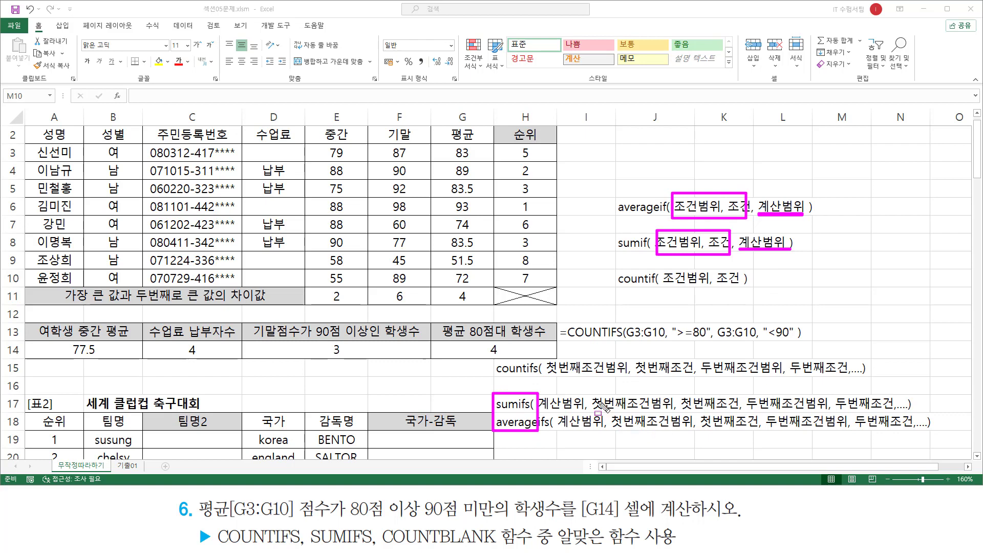
mouse_move(589, 393)
left_mouse_down()
mouse_move(610, 411)
mouse_move(896, 409)
left_mouse_up()
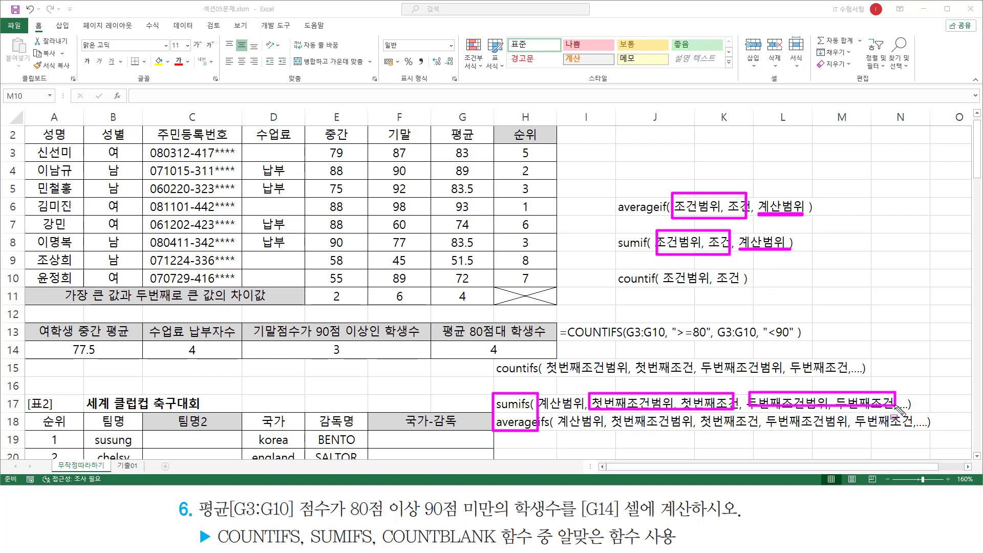
mouse_move(613, 414)
left_mouse_down()
mouse_move(738, 430)
mouse_move(886, 431)
left_mouse_up()
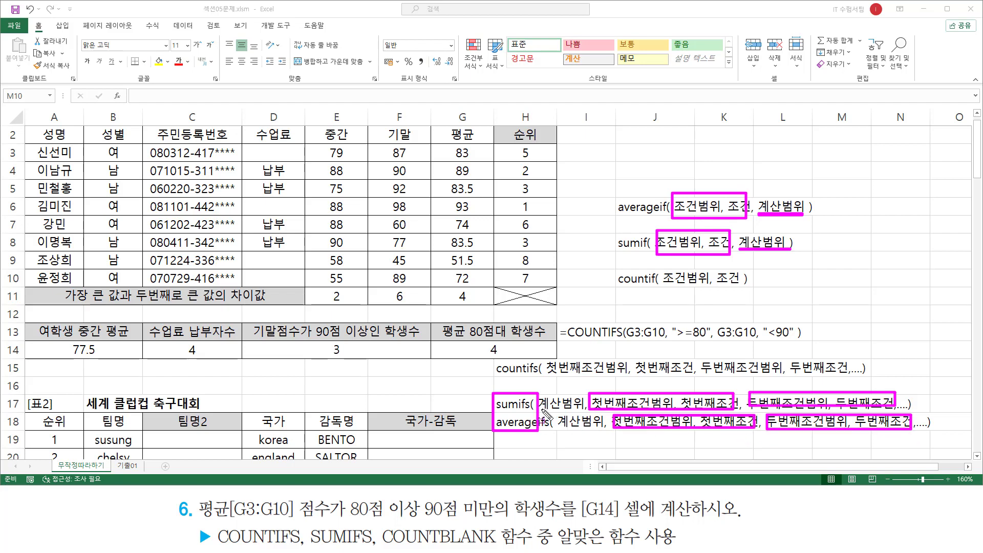
mouse_move(539, 409)
left_mouse_down()
mouse_move(578, 408)
mouse_move(581, 430)
mouse_move(604, 430)
left_mouse_up()
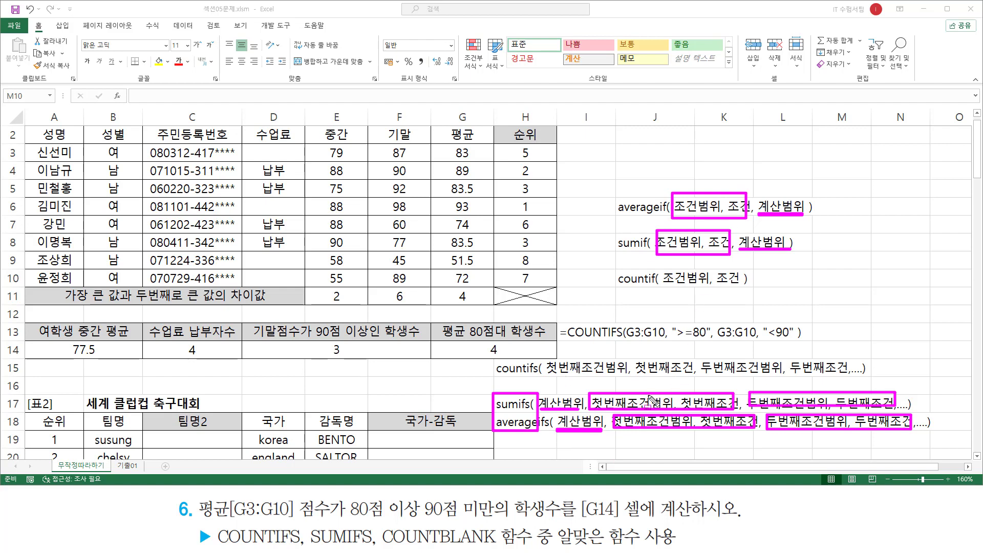
key("Escape")
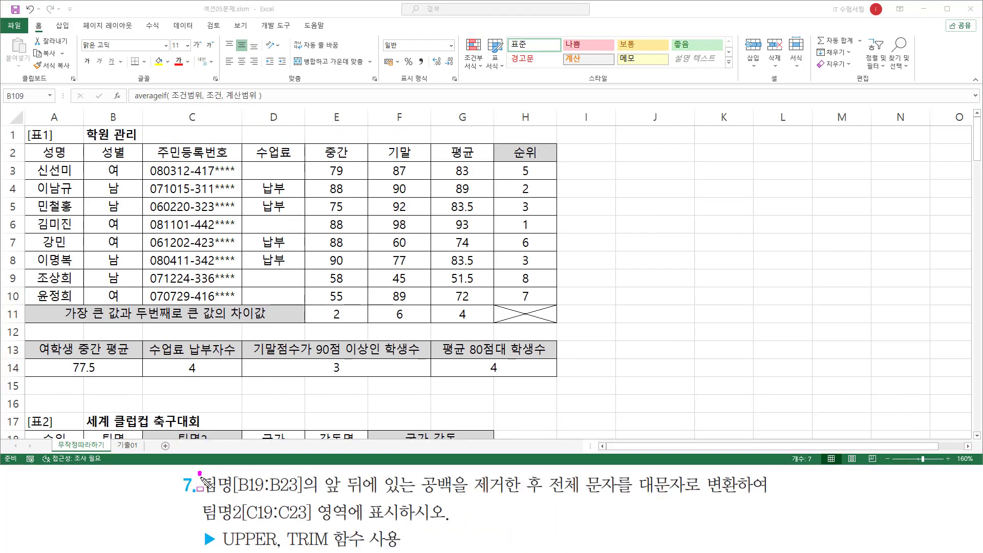
Locate exercise 7's 팀명 range B19:B23 in the 세계 클럽컵 축구대회 table.
left_click_drag(199, 473, 311, 498)
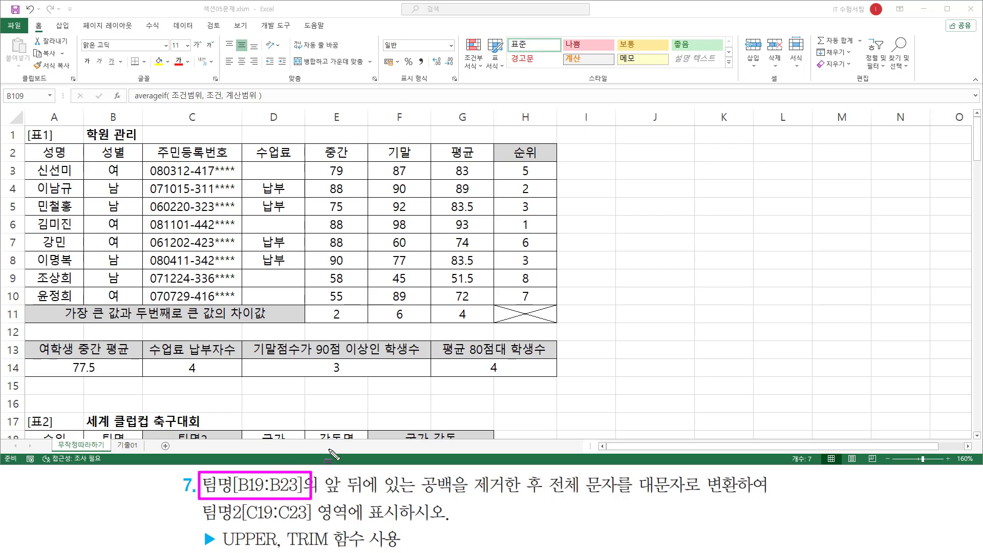
key("Escape")
left_click(978, 436)
left_click(977, 436)
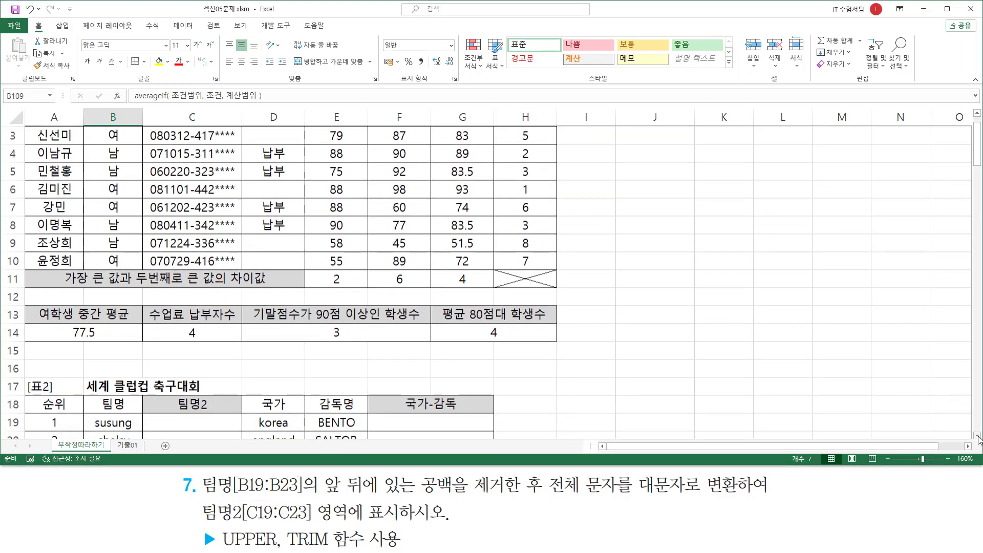
left_click_drag(977, 436, 978, 436)
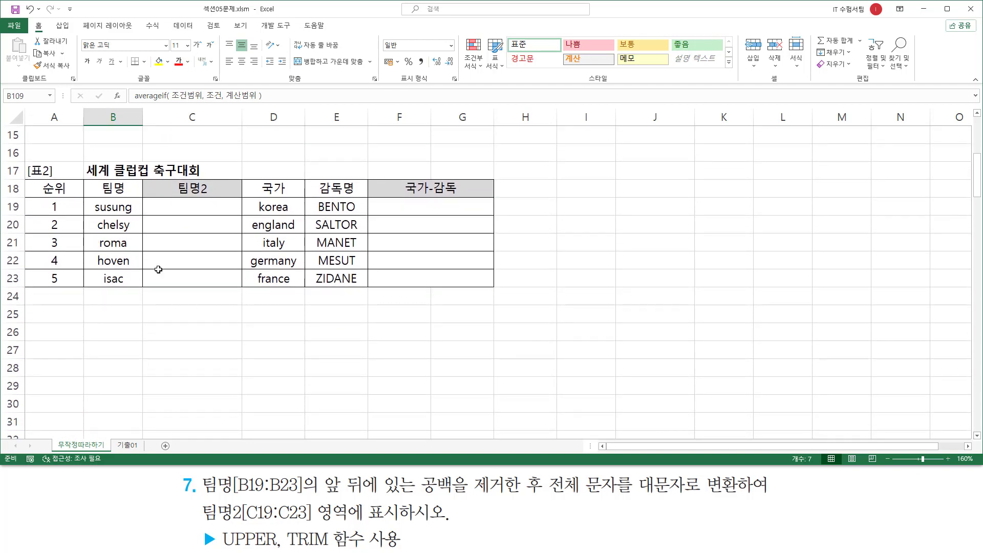
left_click(130, 301)
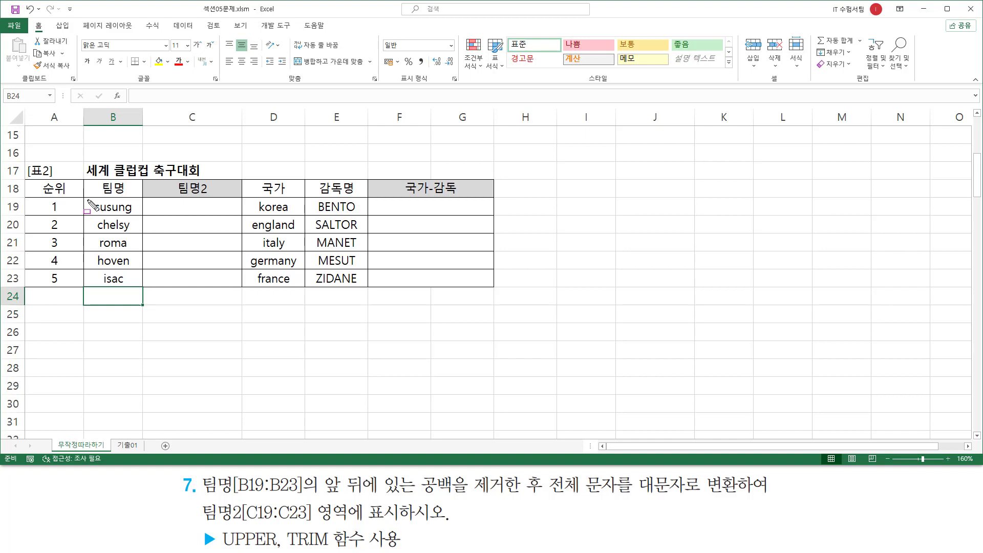
left_click_drag(88, 201, 137, 288)
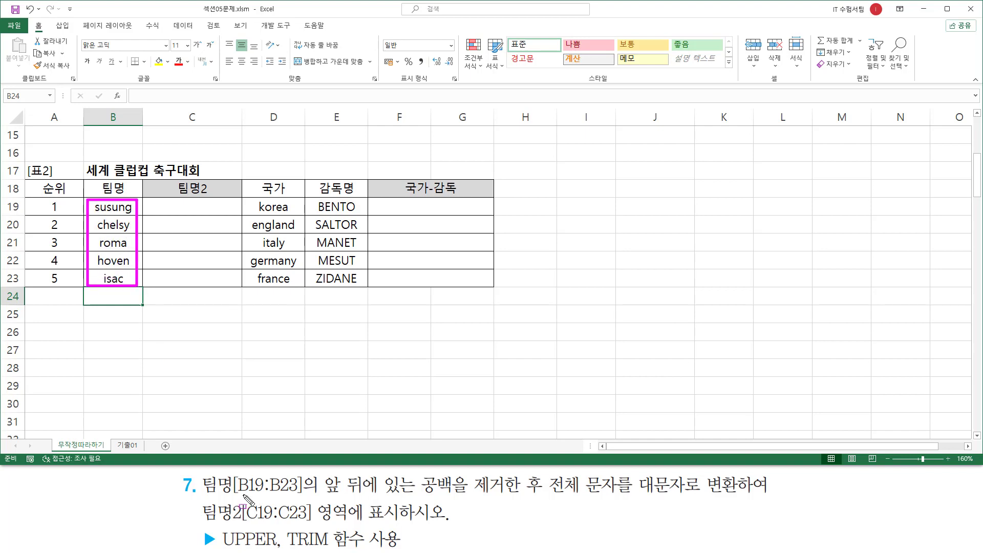
Review exercise 7's requirements for removing spaces and converting to uppercase in C19:C23 with UPPER and TRIM.
left_click_drag(203, 495, 312, 497)
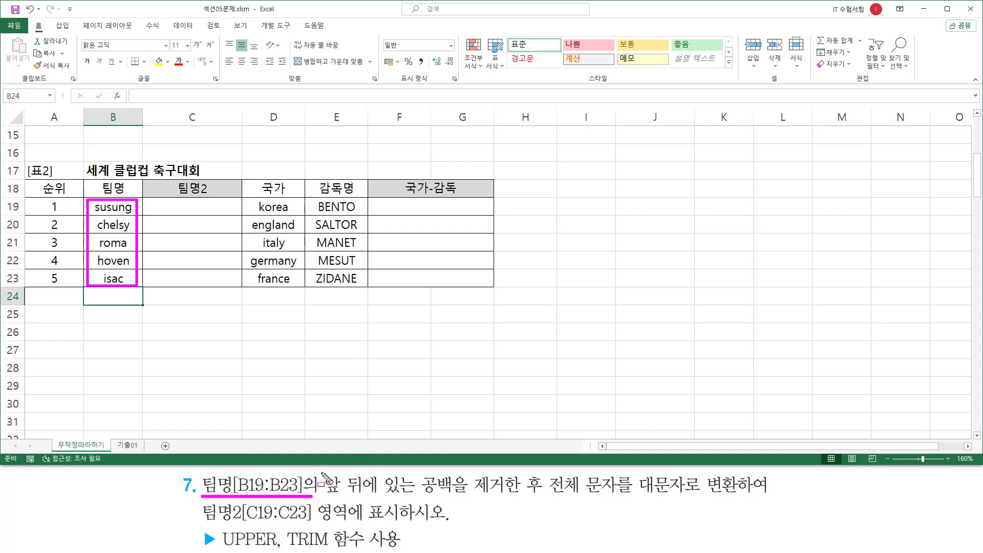
left_click_drag(322, 472, 366, 496)
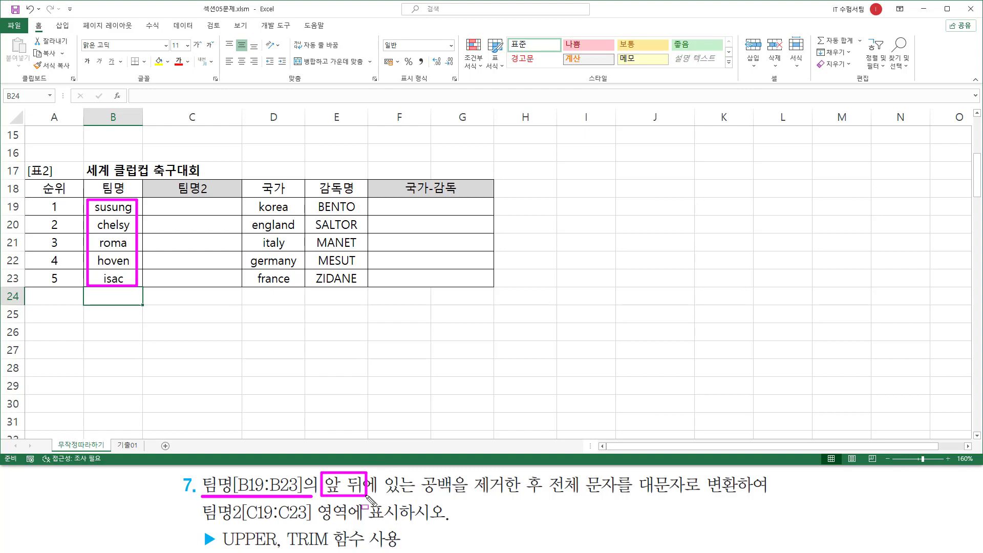
left_click_drag(416, 497, 538, 496)
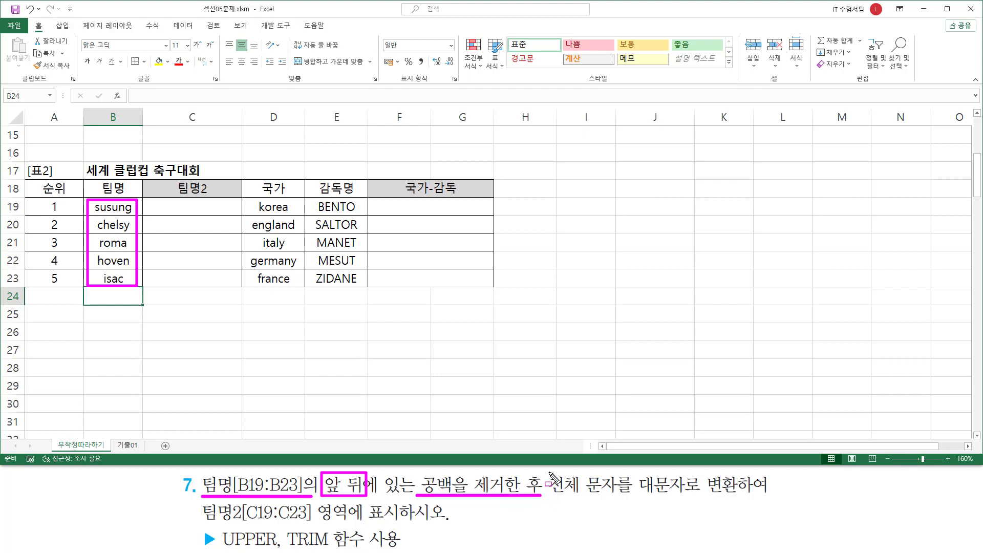
mouse_move(548, 472)
left_mouse_down()
mouse_move(568, 495)
mouse_move(738, 494)
left_mouse_up()
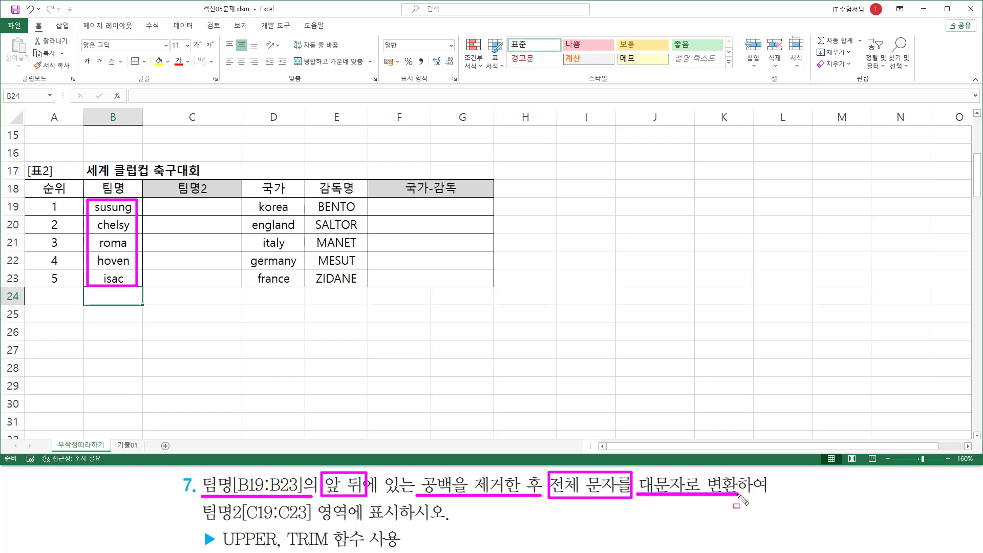
left_click_drag(202, 524, 354, 526)
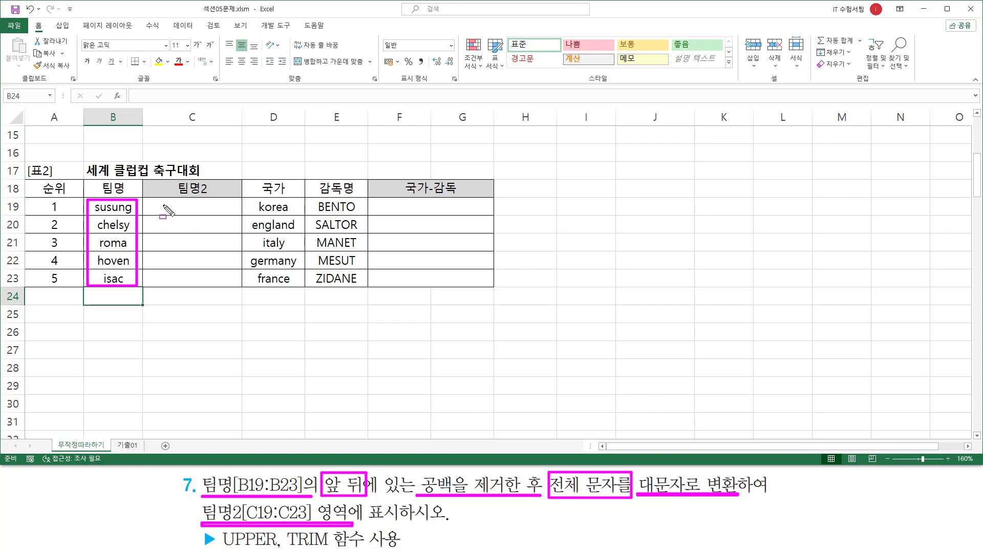
mouse_move(163, 204)
left_mouse_down()
mouse_move(229, 266)
mouse_move(229, 281)
left_mouse_up()
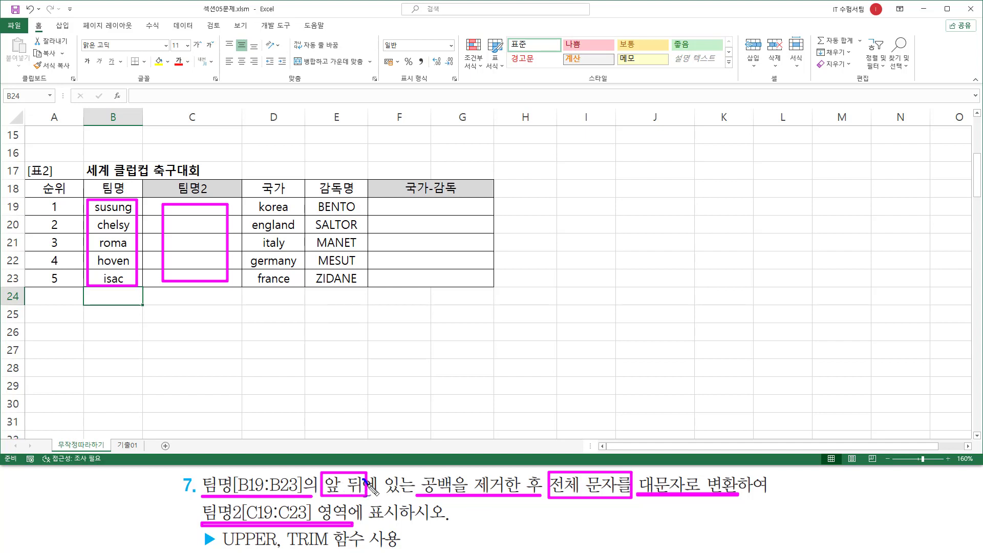
left_click_drag(366, 480, 379, 476)
left_click_drag(288, 546, 328, 545)
left_click_drag(644, 510, 650, 506)
mouse_move(695, 473)
left_mouse_down()
mouse_move(703, 486)
mouse_move(711, 471)
left_mouse_up()
key("Escape")
Write the syntax note trim( 텍스트 ) in C25 below the 세계 클럽컵 축구대회 table.
left_click(200, 314)
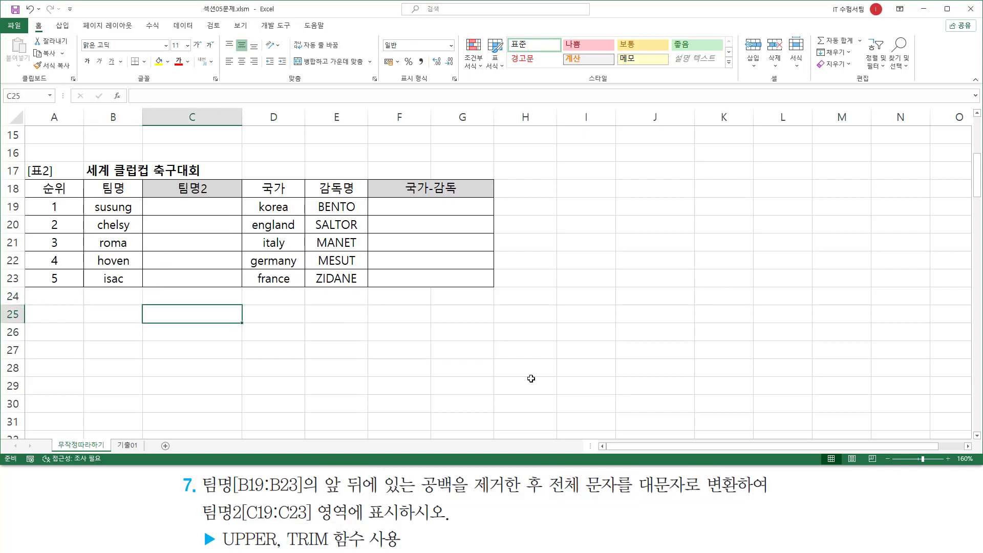
type("u")
type("ri")
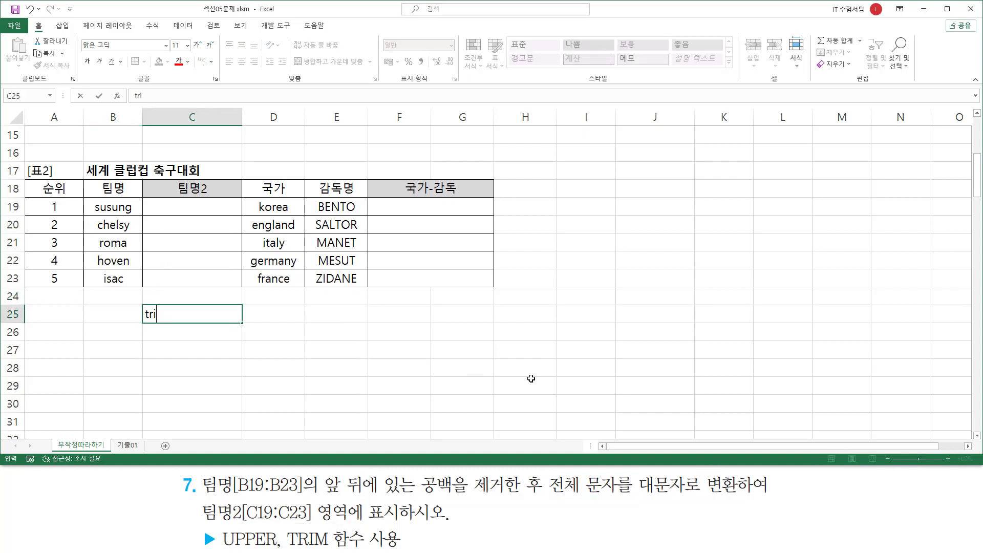
type("m( 텍스트 )")
key("Return")
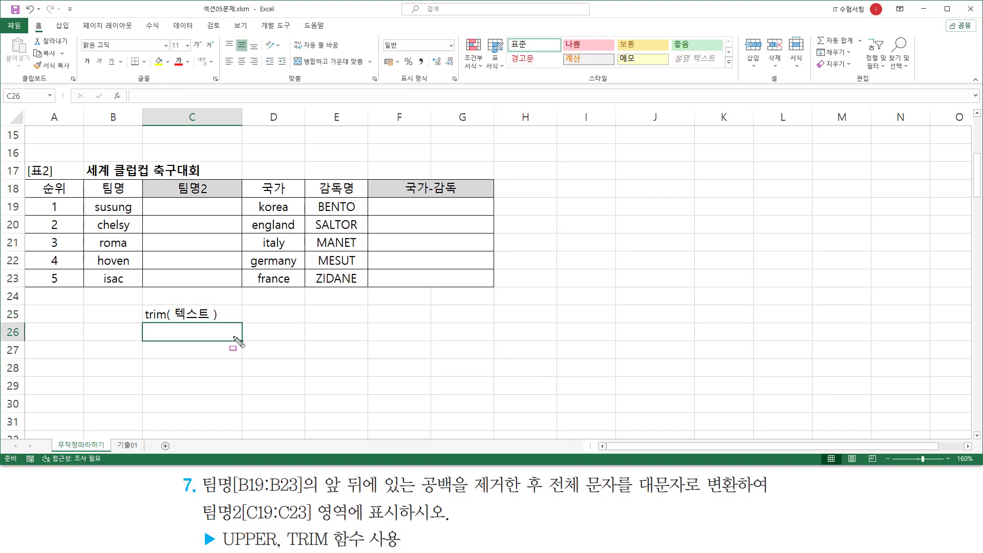
left_click_drag(173, 321, 211, 321)
mouse_move(323, 477)
left_mouse_down()
mouse_move(330, 496)
mouse_move(505, 496)
left_mouse_up()
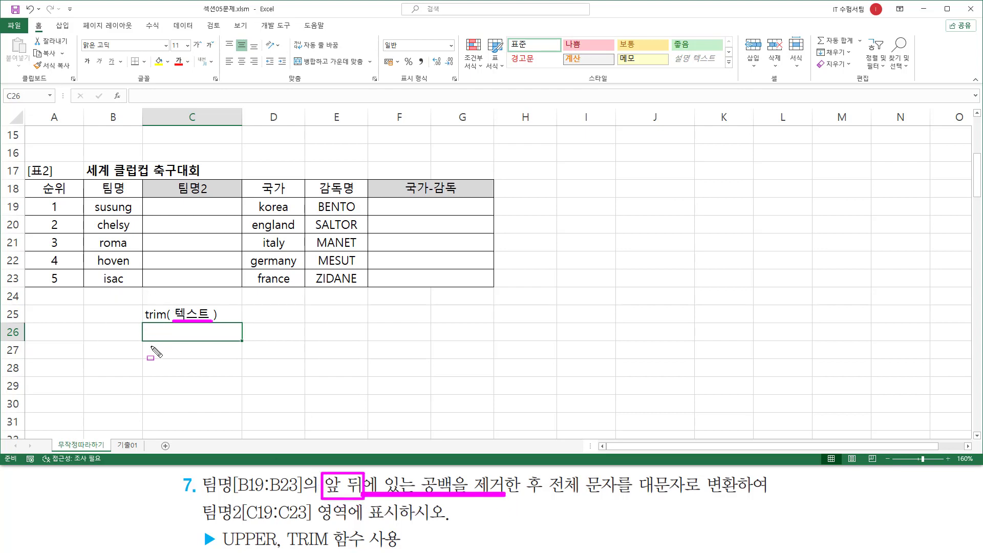
key("Escape")
Add the syntax note upper( 텍스트 ) in C27 below the trim note.
left_click(198, 350)
type("=ㅕ")
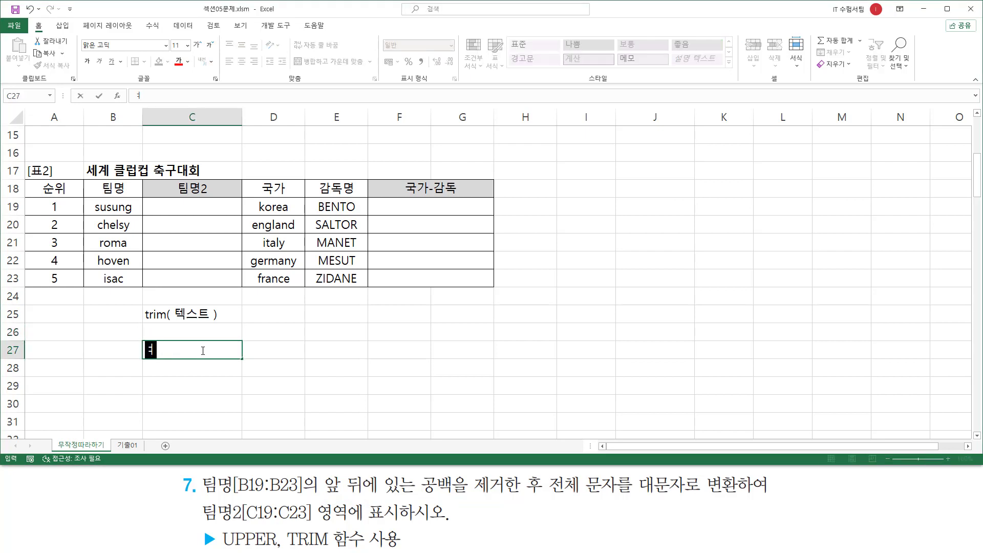
key("BackSpace")
key("BackSpace")
type("upper( 텍스트")
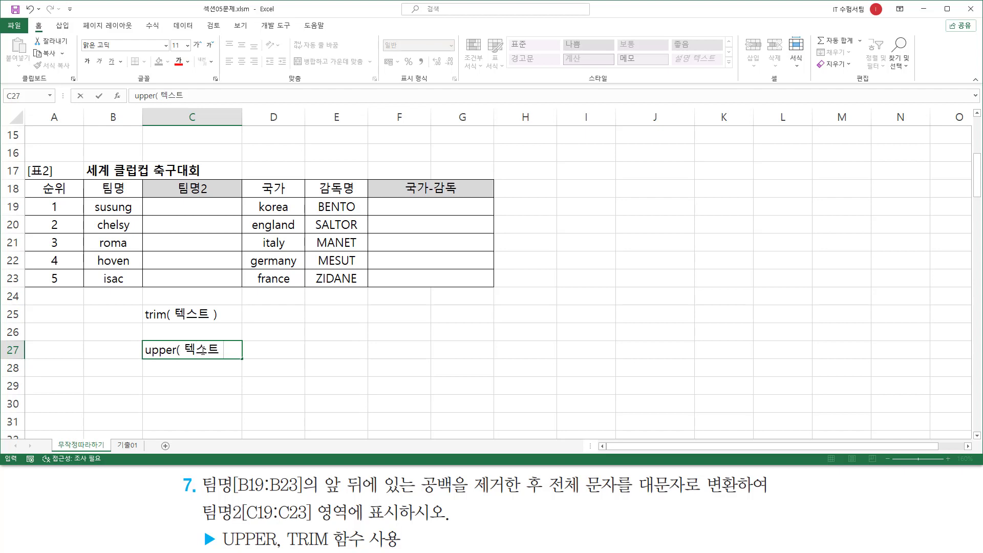
type(" )")
key("Return")
left_click_drag(183, 357, 219, 357)
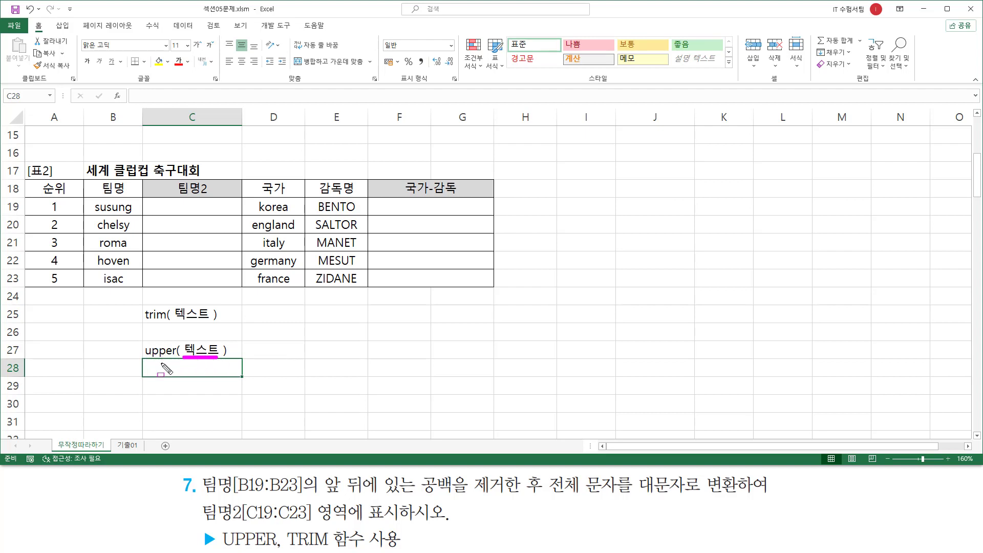
key("Escape")
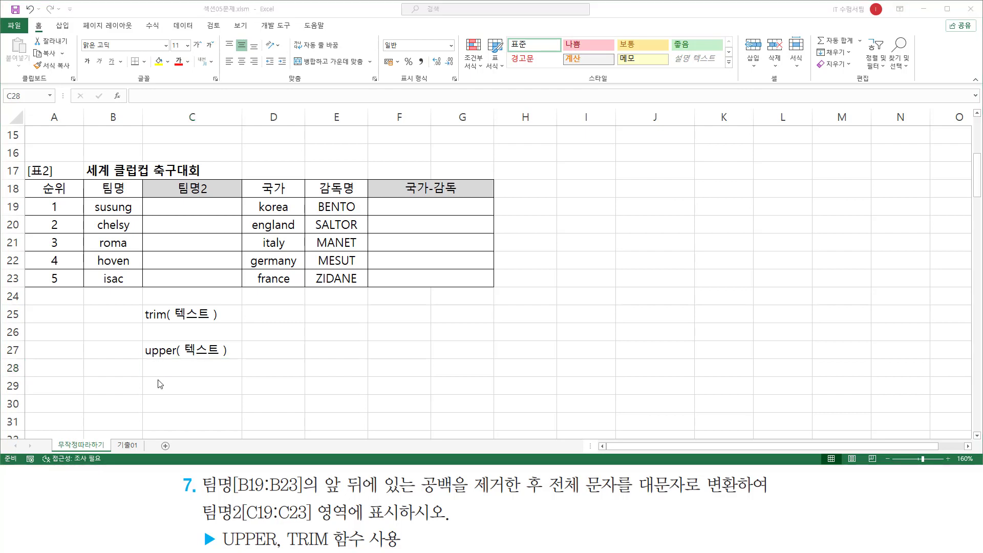
Add the syntax note lower( 텍스트 ) in C29 below the upper note.
left_click(161, 385)
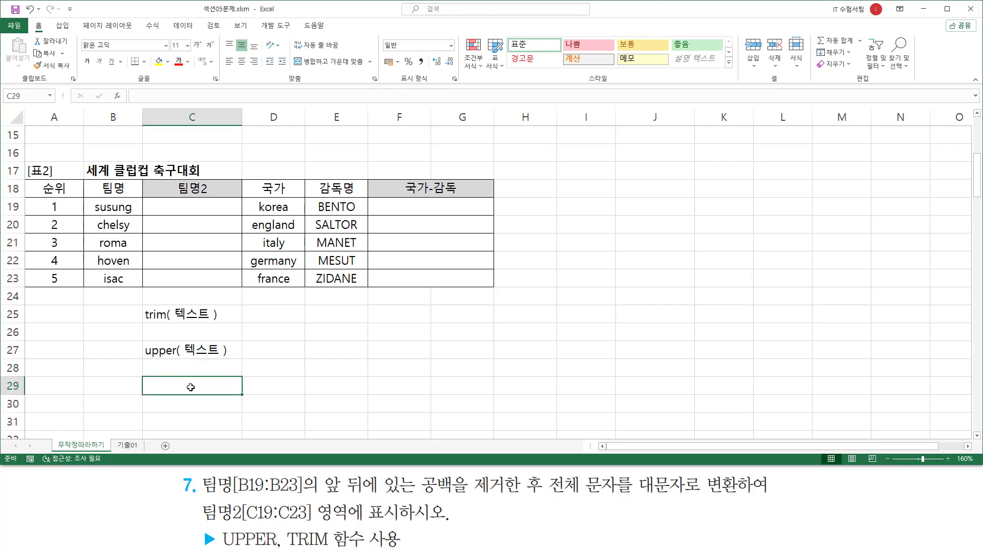
type("ㅣ")
type("o")
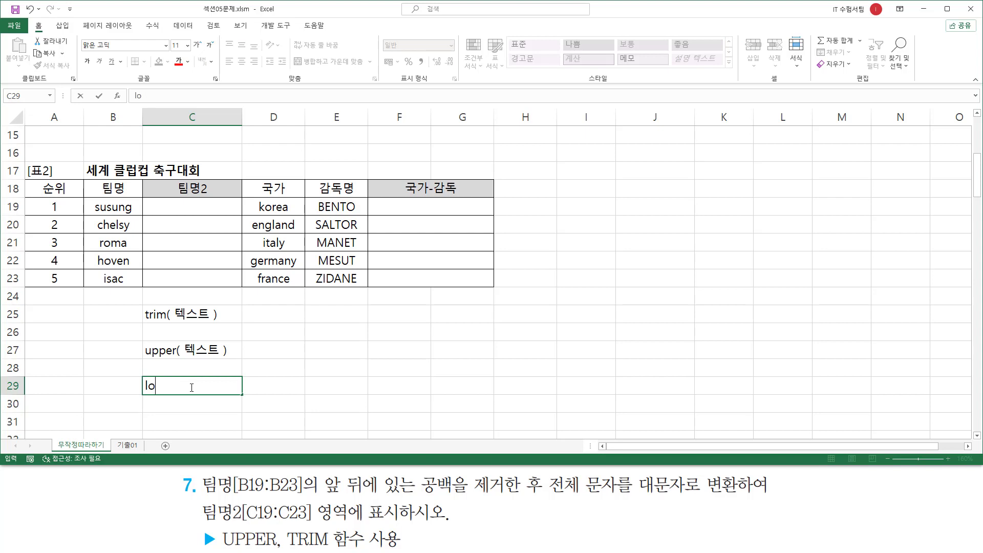
type("wer( 텍스트 )")
key("Return")
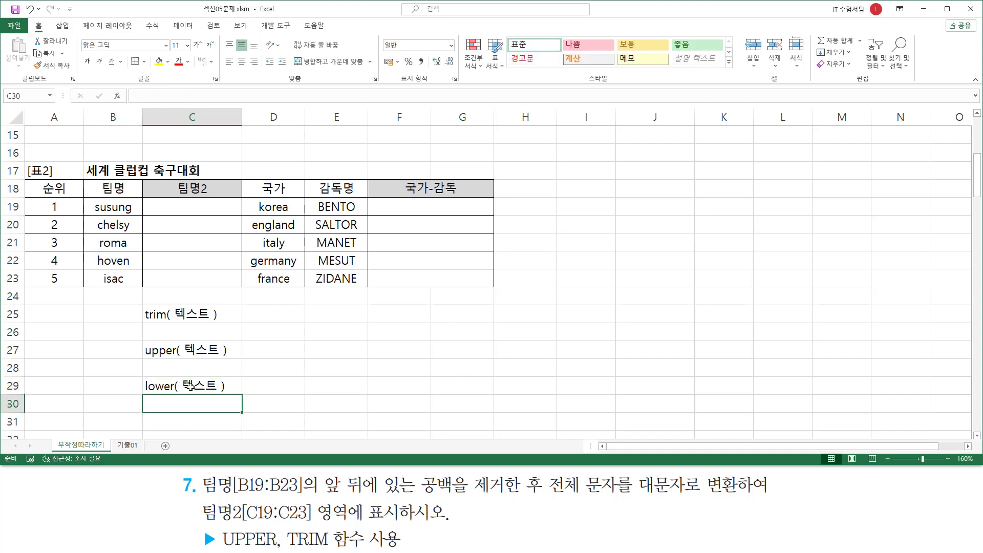
Compare the upper and lower syntax notes and review exercise 7's space-removal and uppercase-conversion requirements.
mouse_move(139, 340)
left_mouse_down()
mouse_move(241, 372)
mouse_move(235, 360)
left_mouse_up()
left_click_drag(138, 375, 232, 396)
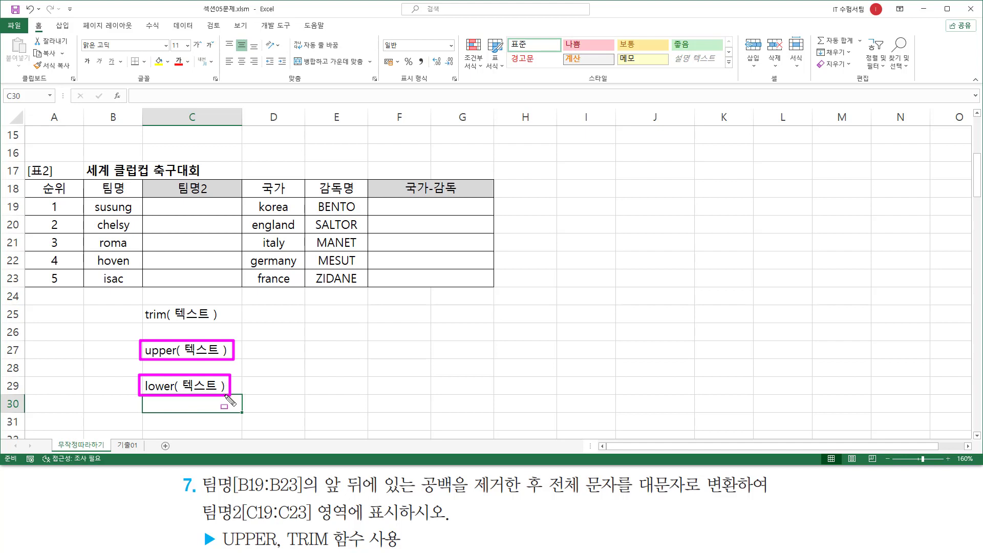
key("e")
left_click_drag(419, 496, 544, 496)
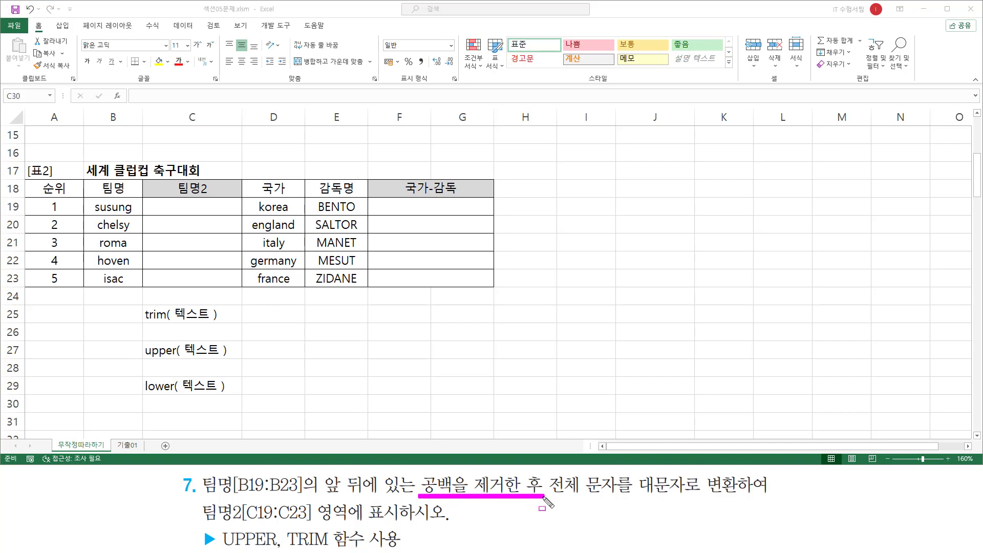
left_click_drag(636, 474, 746, 495)
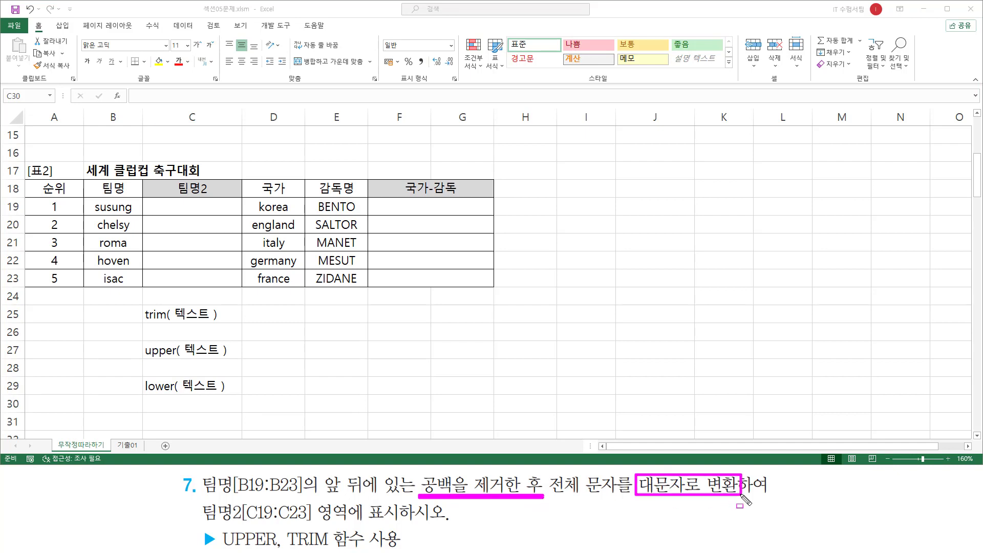
key("e")
key("Escape")
Enter =TRIM(B19) in C19 of the 팀명2 column and fill the formula down to C23.
left_click(207, 207)
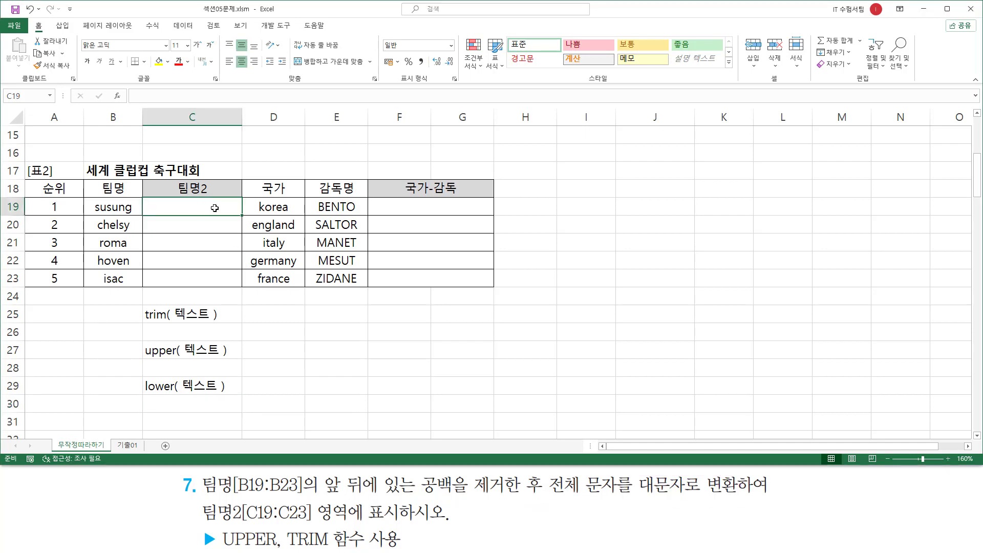
type("=")
type("trim(")
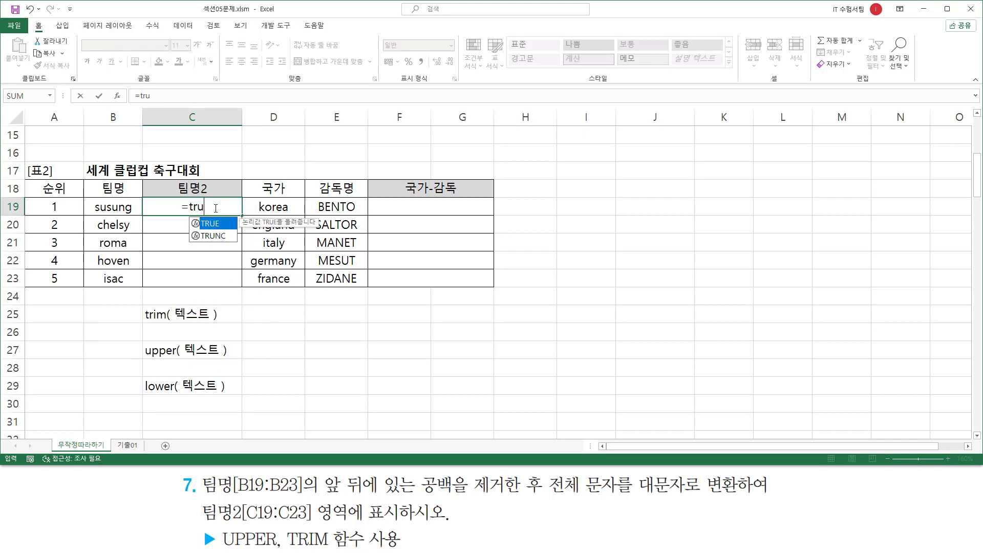
key("BackSpace")
key("BackSpace")
key("BackSpace")
type("im")
key("Tab")
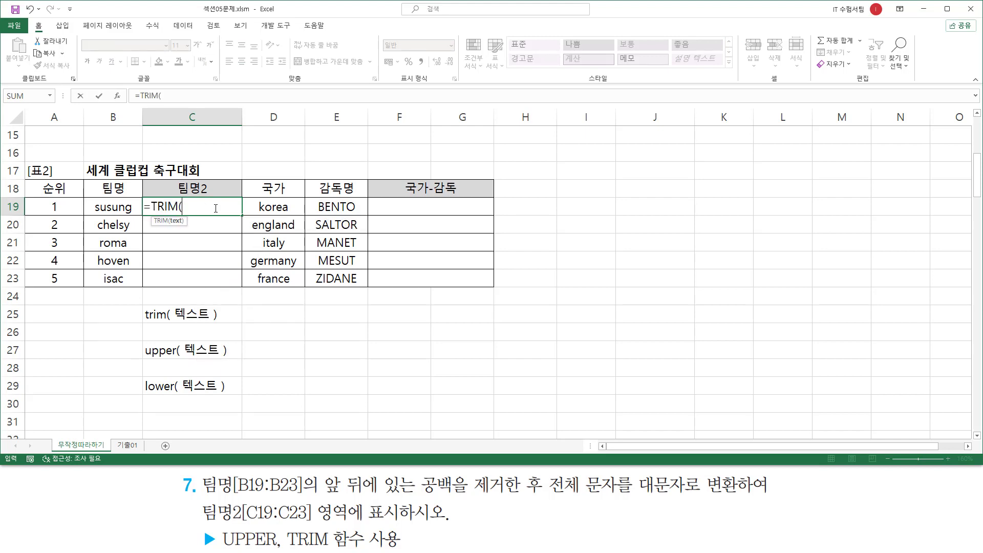
left_click(119, 206)
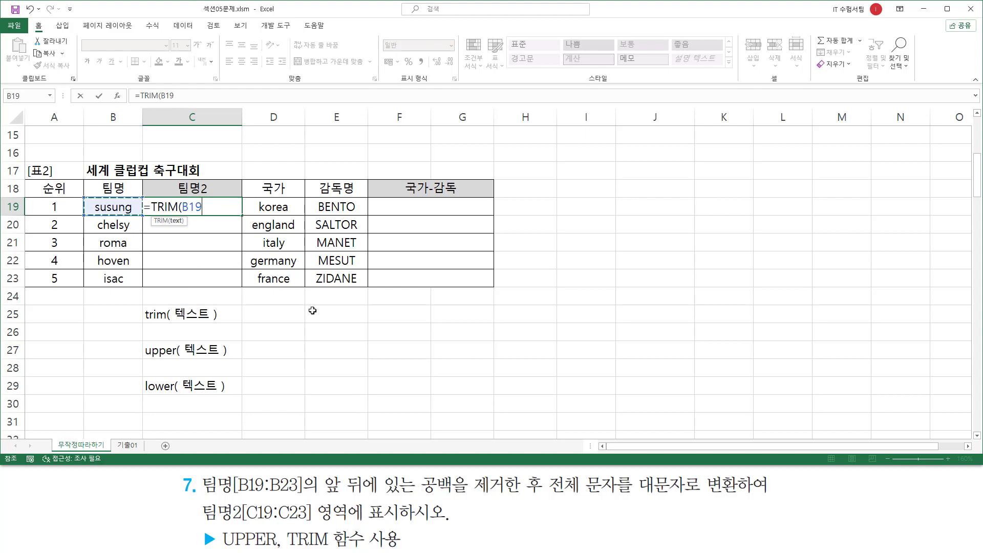
type(")")
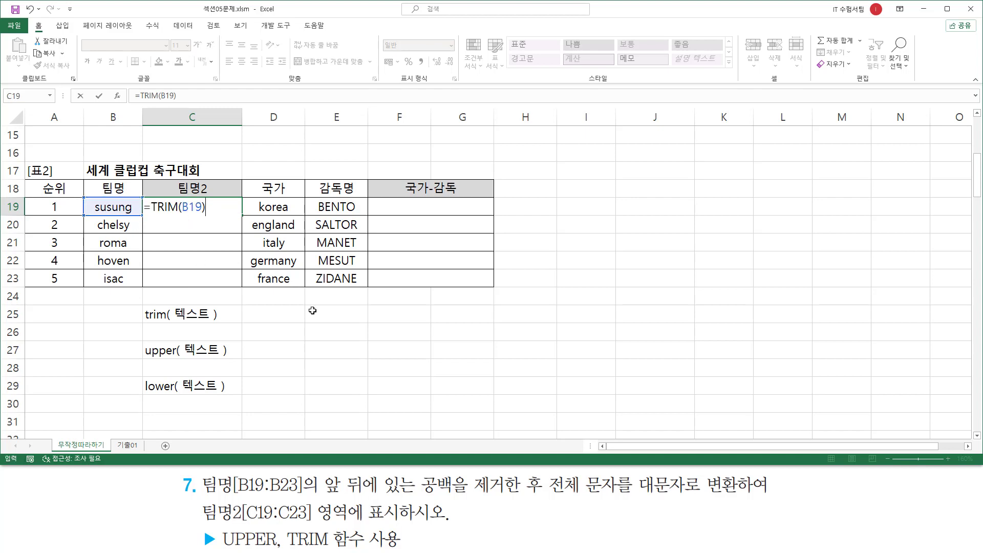
key("Return")
left_click(198, 210)
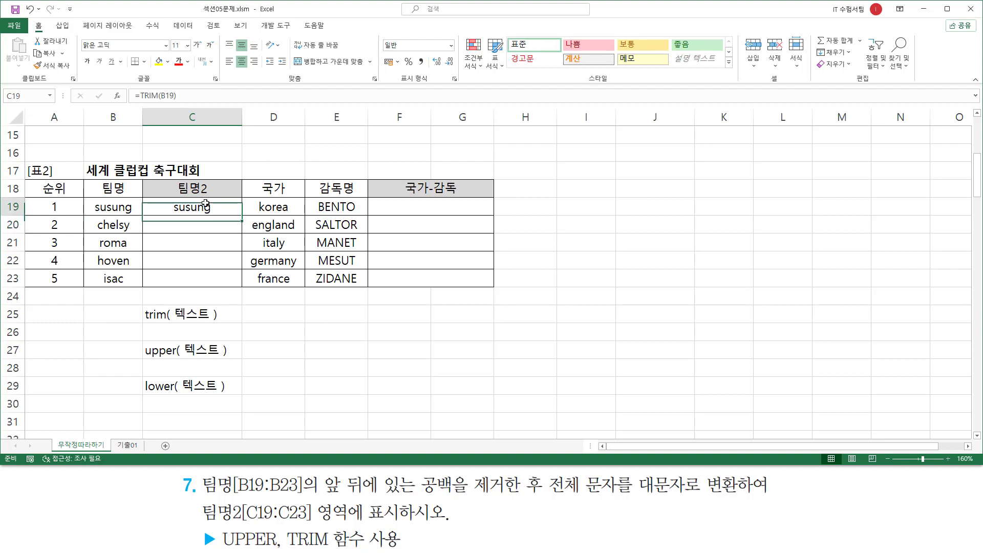
left_click_drag(242, 216, 236, 287)
Wrap C19's TRIM formula in UPPER as =UPPER( TRIM(B19) ) and fill it down to C23.
left_click(195, 205)
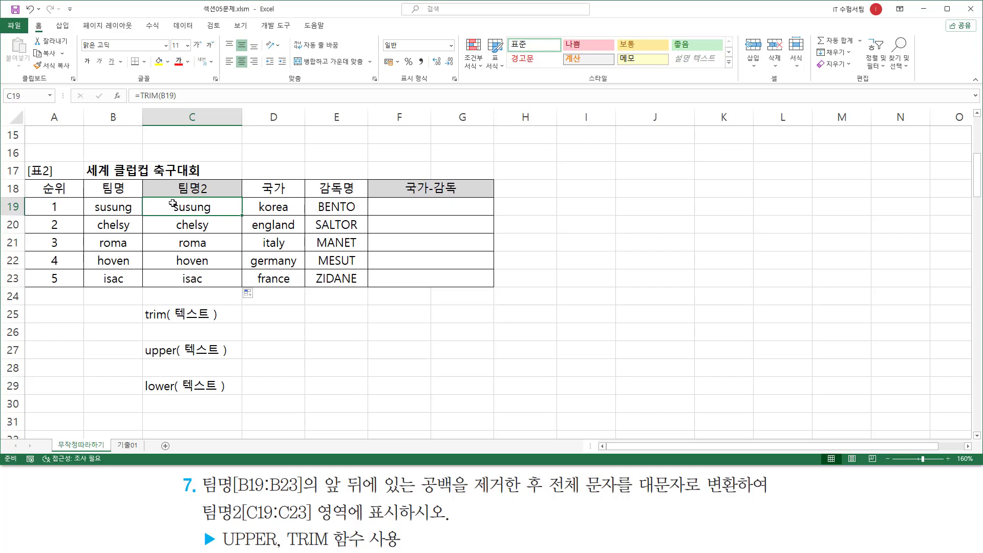
double_click(173, 203)
left_click(153, 206)
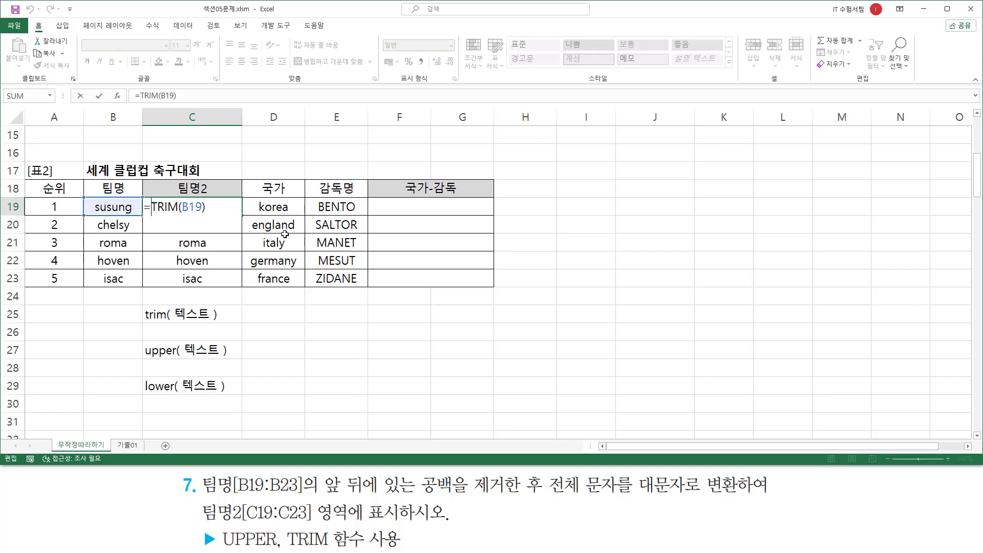
type("upper")
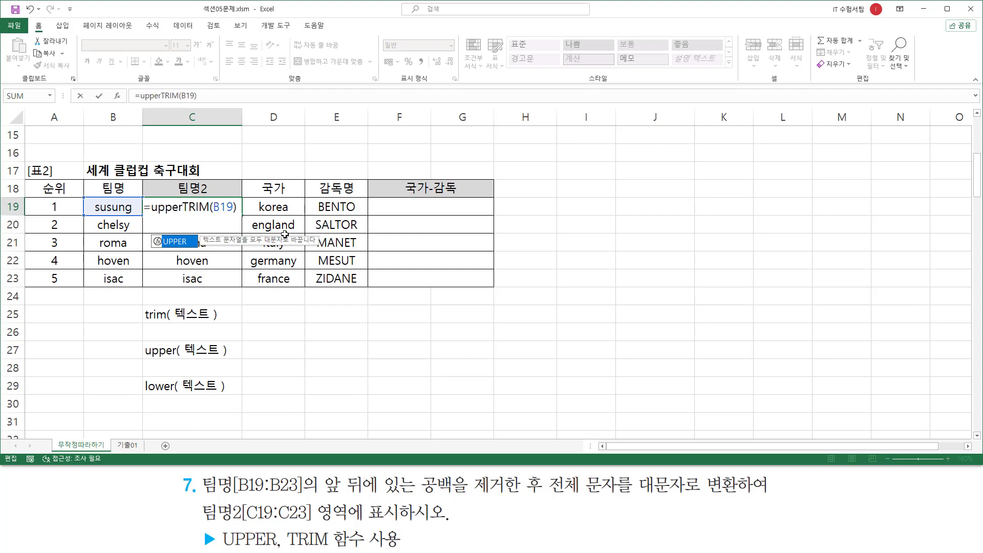
type("(  TRIM(B19")
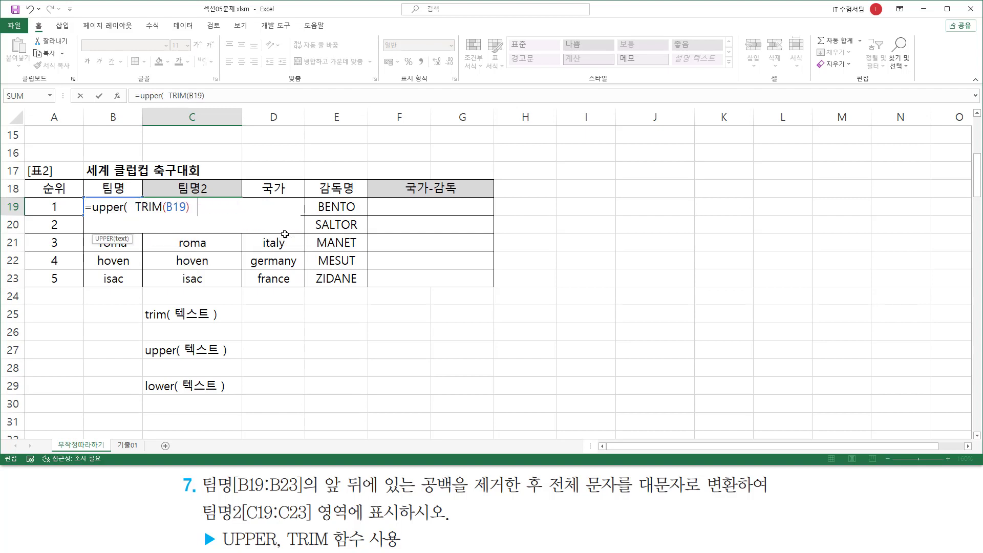
type(")")
key("Return")
left_click(227, 210)
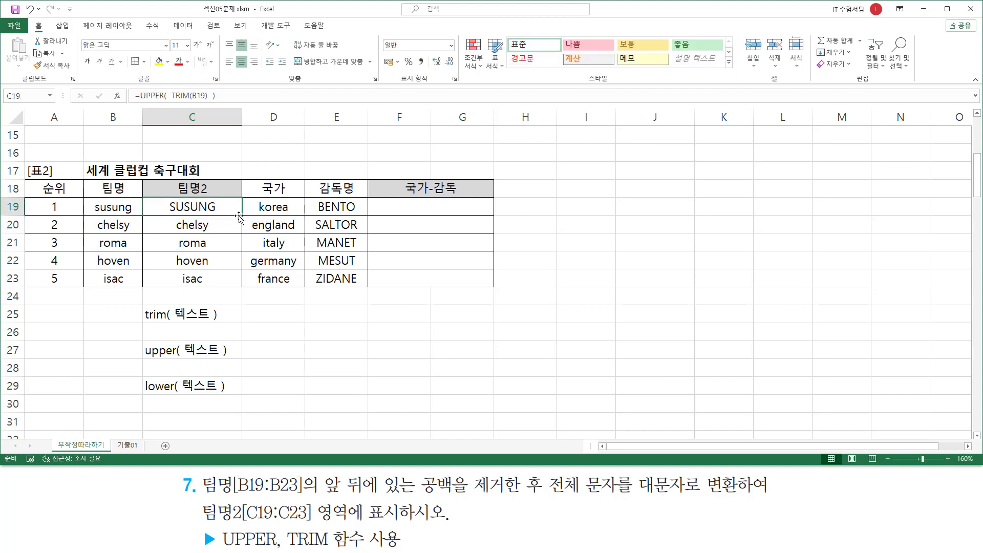
left_click_drag(243, 216, 198, 279)
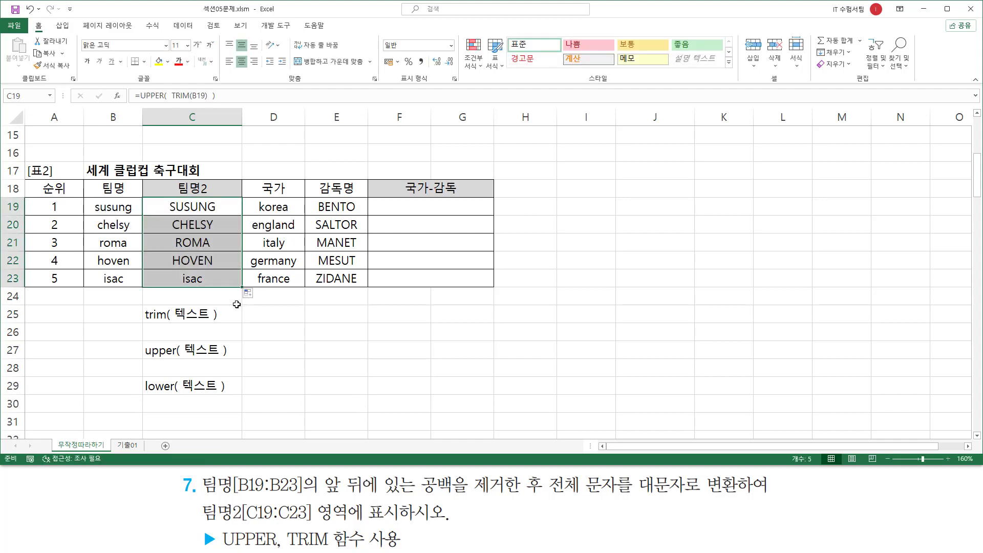
Write C19's formula =UPPER( TRIM(B19) ) as a text note in E25 beside the trim note.
left_click(207, 206)
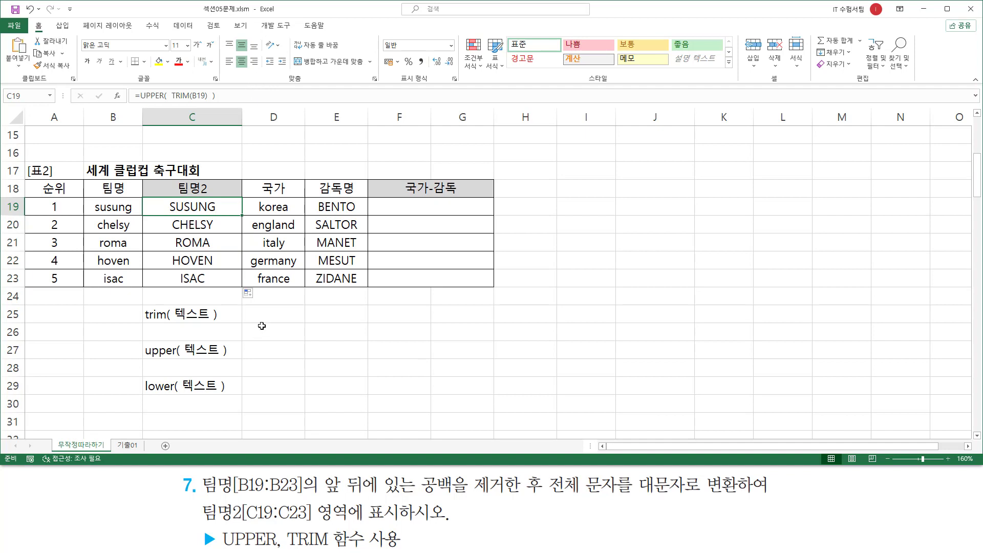
left_click(318, 316)
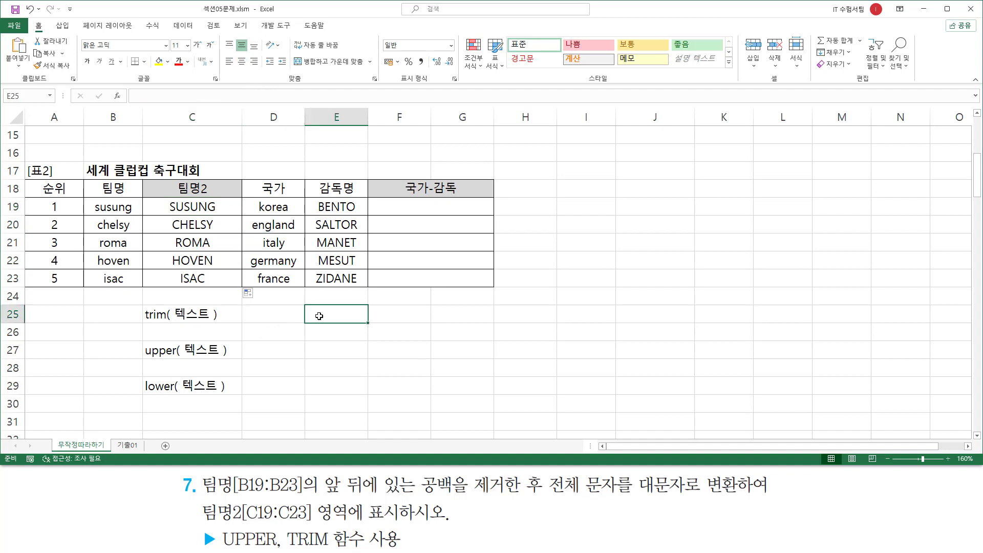
type("=UPPER(  TRIM(B19)  )")
left_click(350, 379)
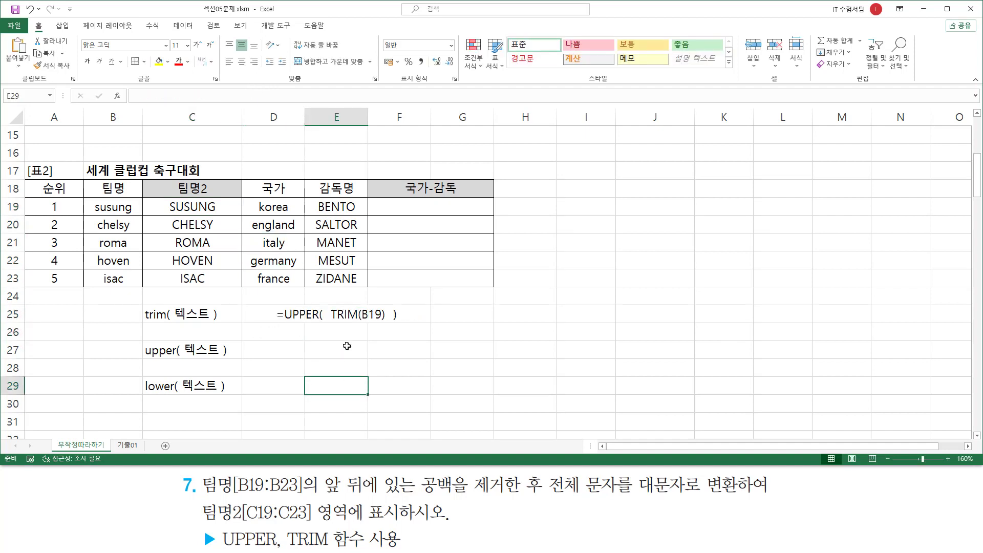
Examine how the nested TRIM and UPPER formula in E25 follows the order of exercise 7's requirements.
left_click_drag(329, 324, 389, 323)
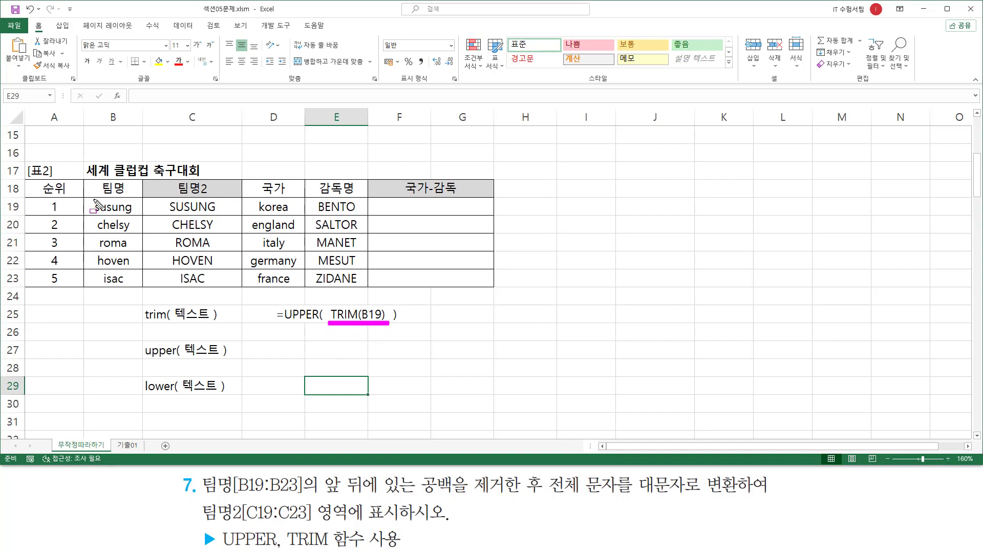
left_click_drag(88, 199, 139, 215)
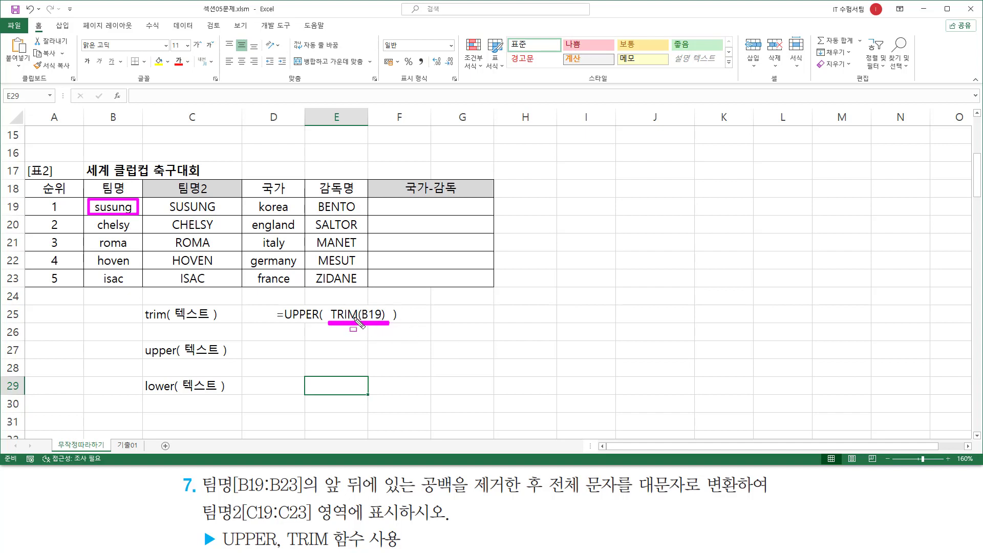
mouse_move(285, 306)
left_mouse_down()
mouse_move(315, 333)
mouse_move(411, 334)
left_mouse_up()
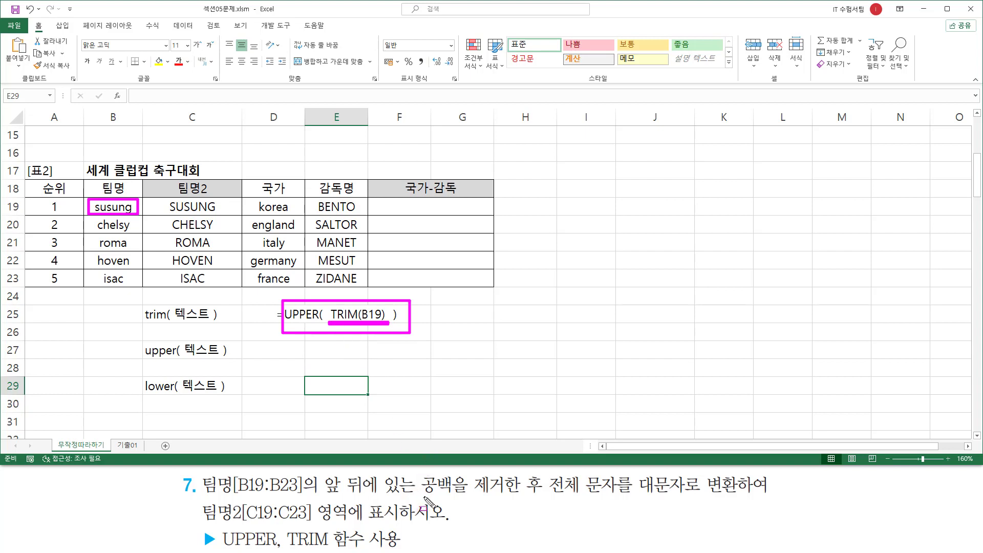
left_click_drag(421, 497, 546, 497)
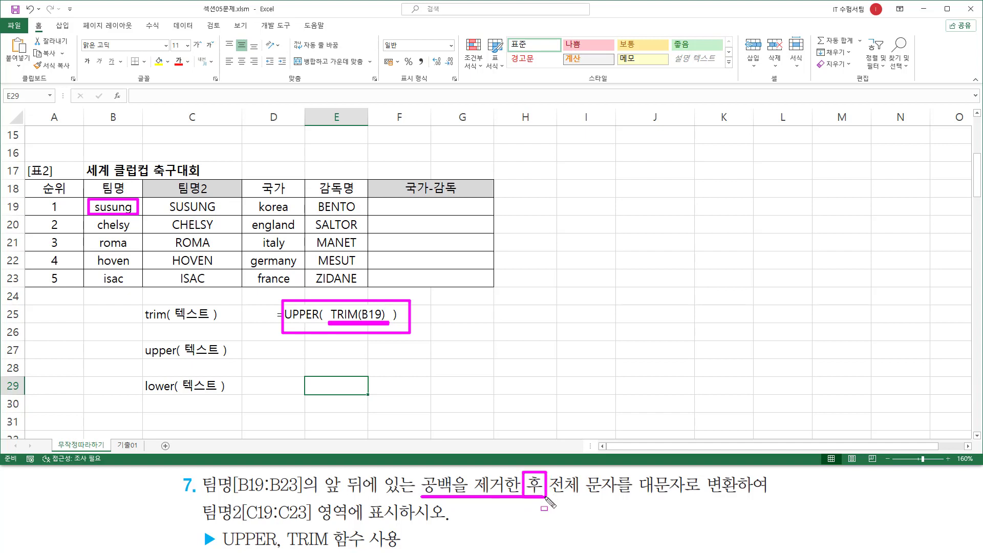
left_click_drag(645, 497, 743, 496)
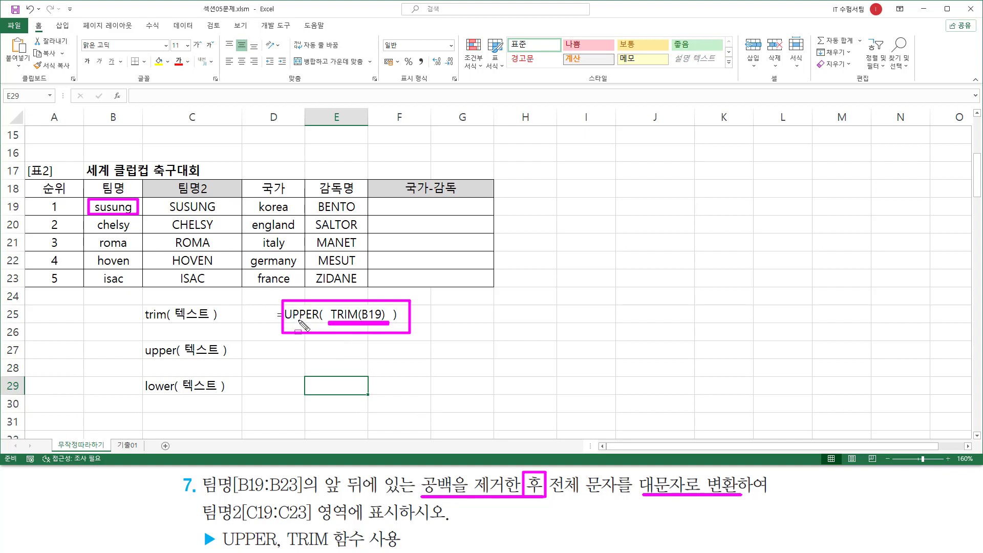
key("Escape")
Copy the formula note from E25 to E27 and replace its inner TRIM with upper.
left_click(330, 314)
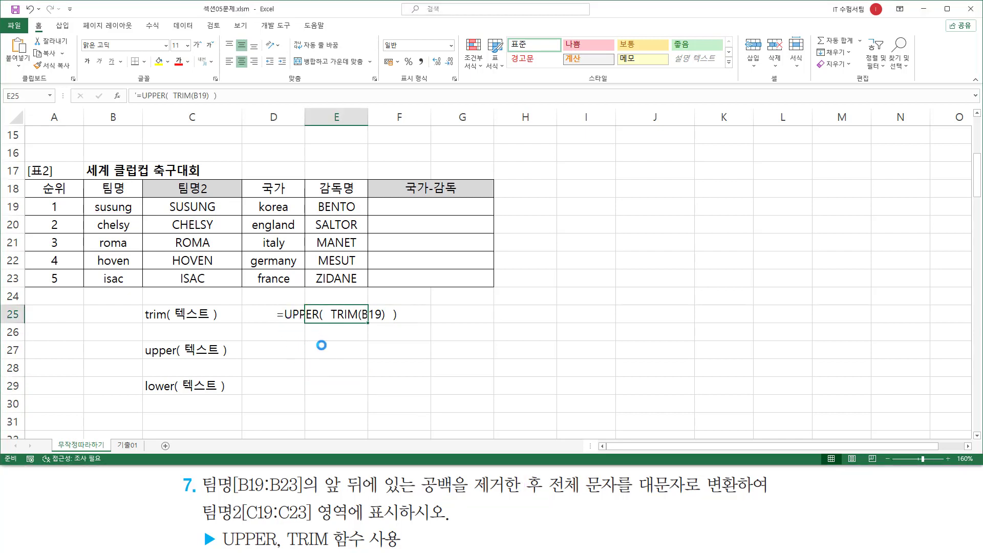
key("ctrl+c")
left_click(317, 350)
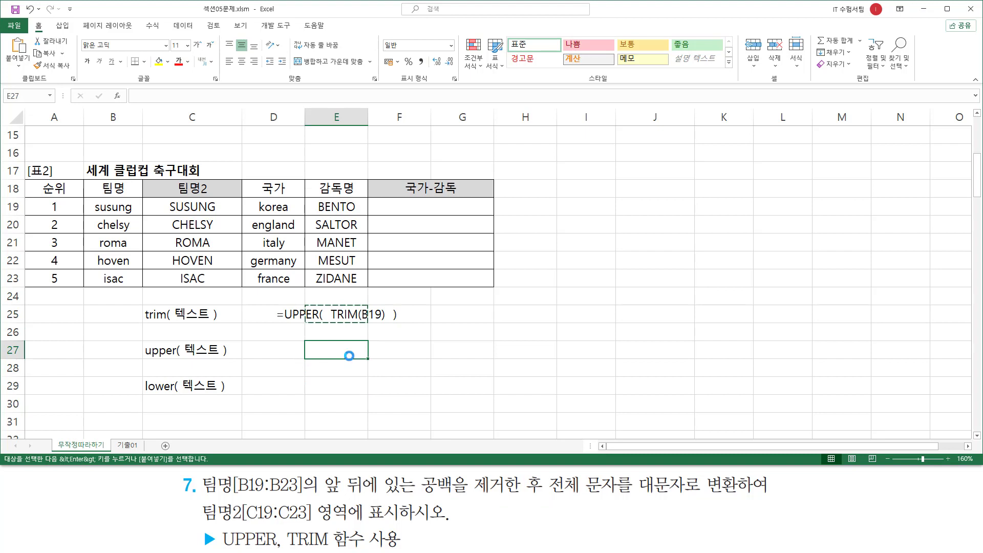
key("ctrl+v")
double_click(332, 350)
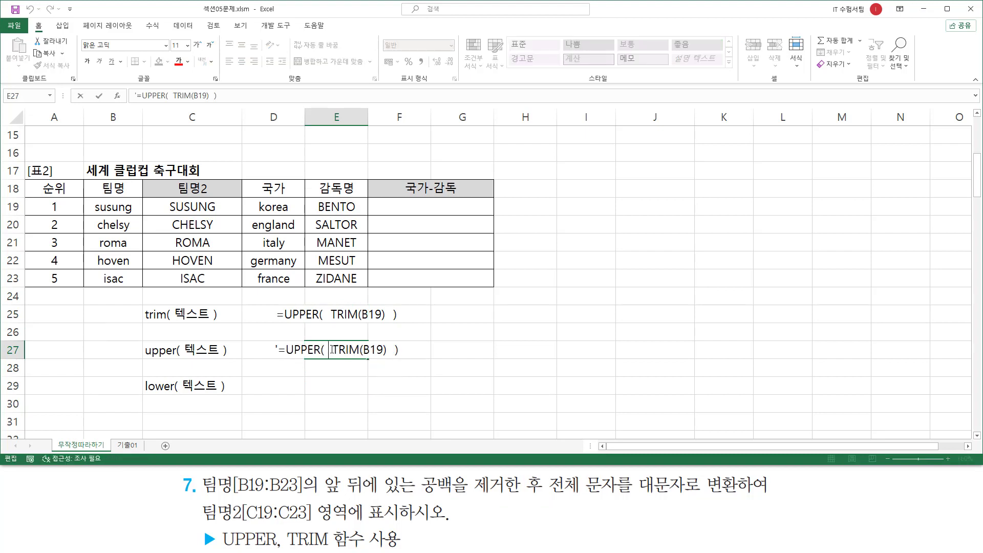
left_click_drag(349, 350, 360, 350)
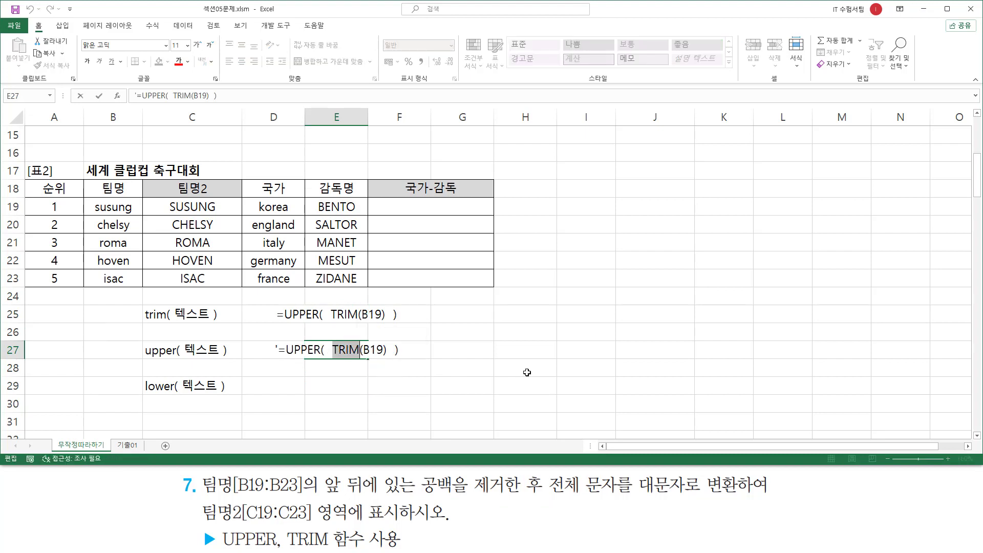
type("r")
key("BackSpace")
type("upper")
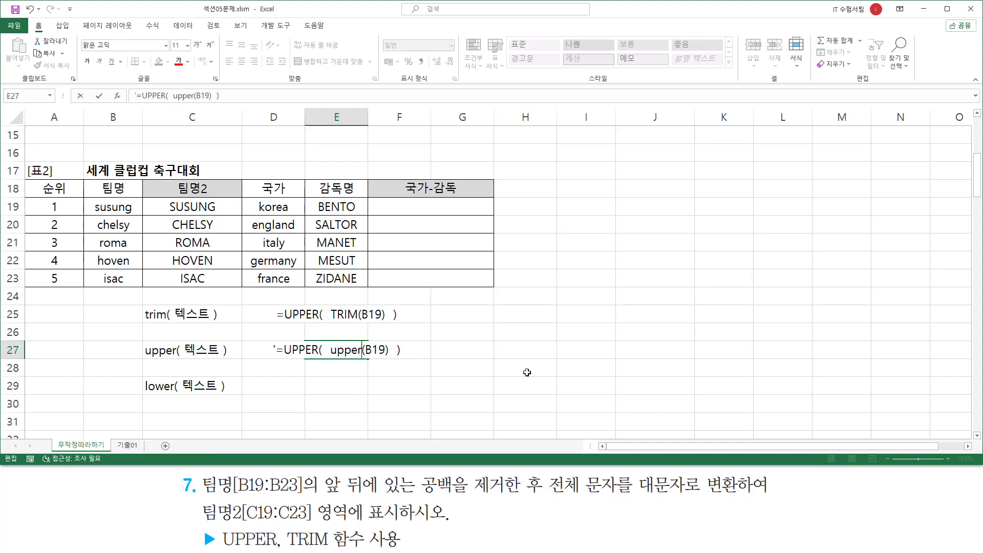
Replace the outer UPPER in E27's note with trim so the note reads =trim( upper(B19) ).
key("BackSpace")
key("Delete")
key("Delete")
key("Delete")
key("Delete")
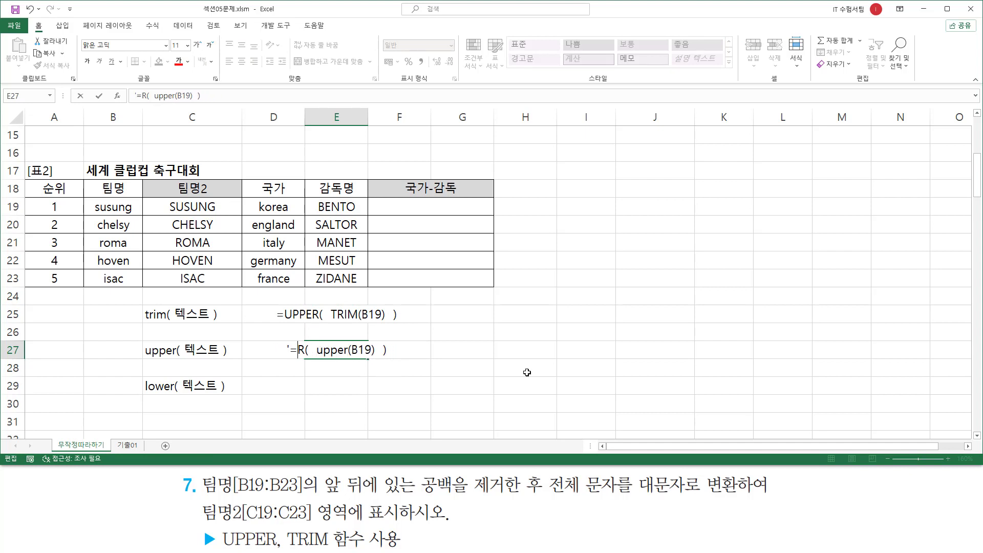
type("r")
key("BackSpace")
type("tri")
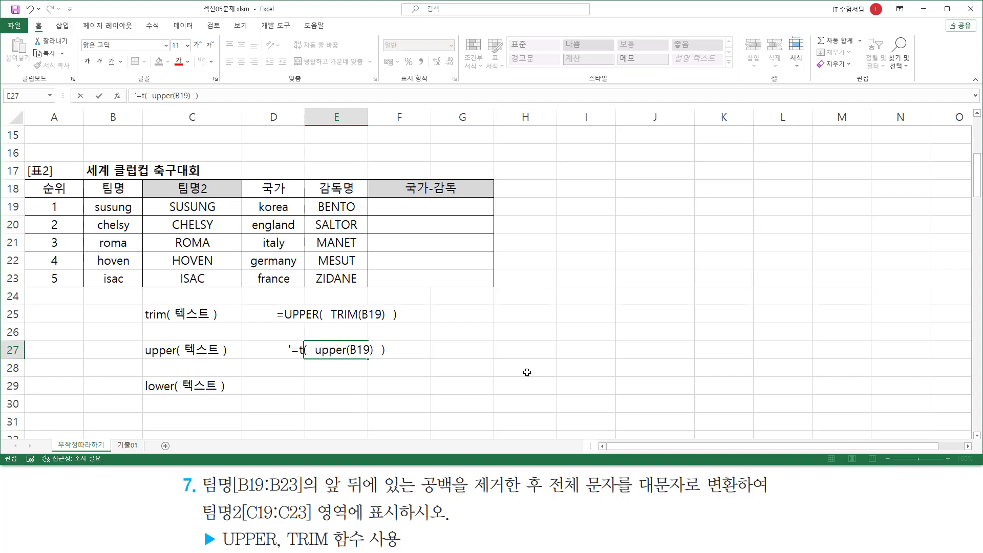
type("m")
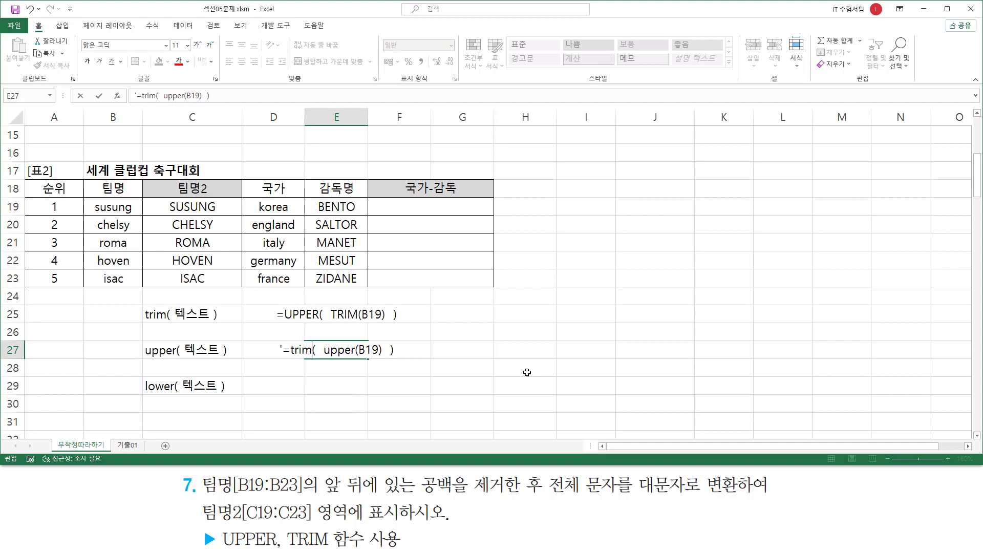
key("Return")
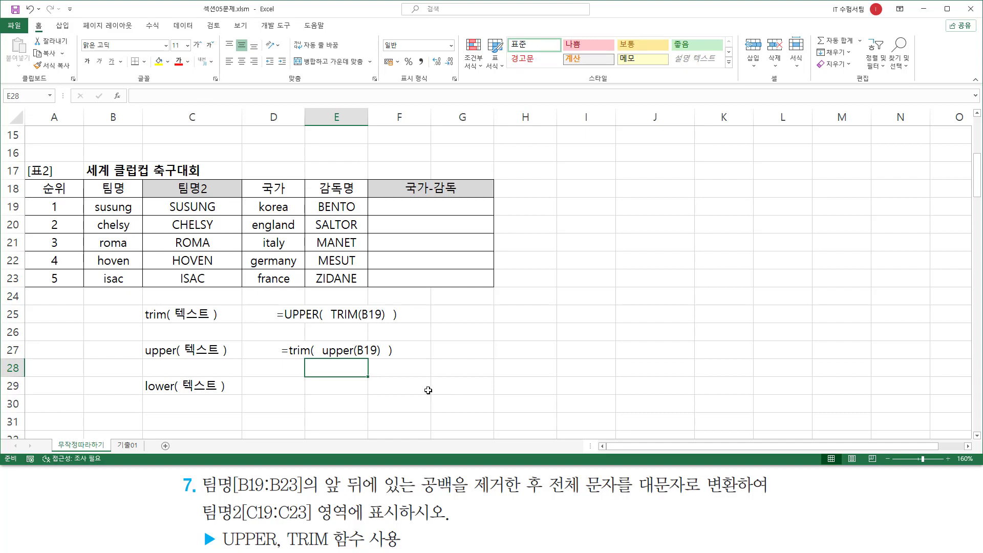
Examine how the alternative formula note in E27 nests upper(B19) inside trim for the first team name.
left_click(450, 389)
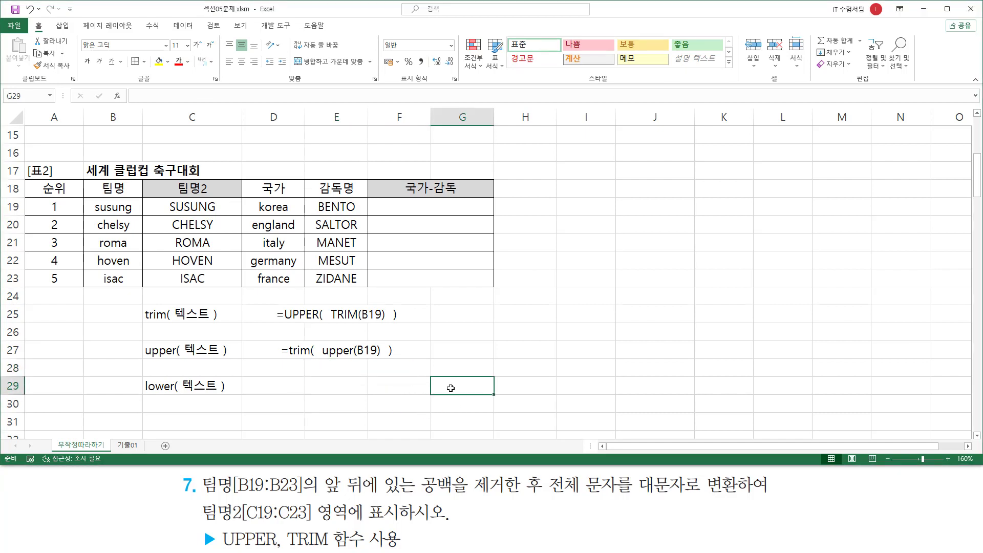
left_click_drag(322, 359, 381, 357)
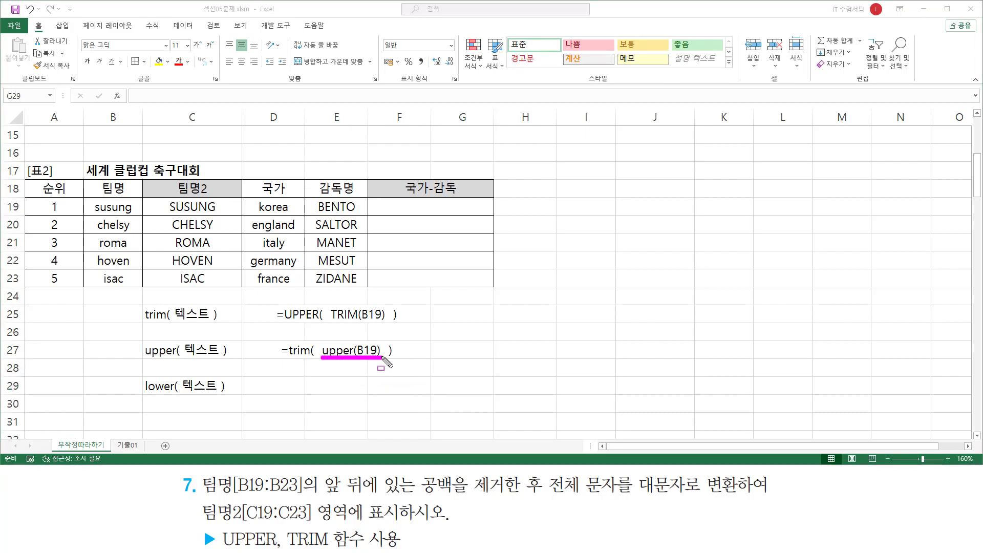
mouse_move(89, 200)
left_mouse_down()
mouse_move(93, 215)
mouse_move(148, 229)
mouse_move(139, 217)
left_mouse_up()
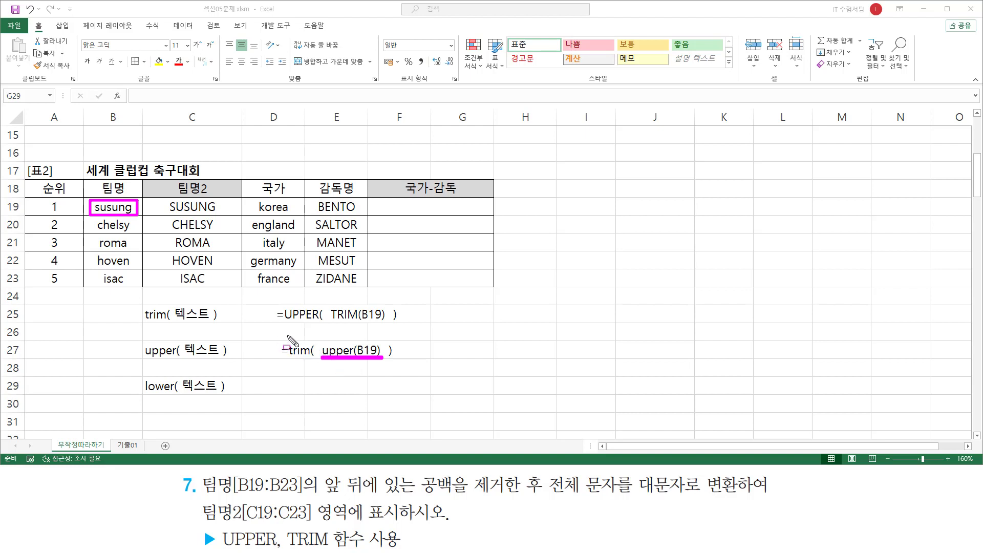
mouse_move(287, 336)
left_mouse_down()
mouse_move(384, 374)
mouse_move(401, 367)
left_mouse_up()
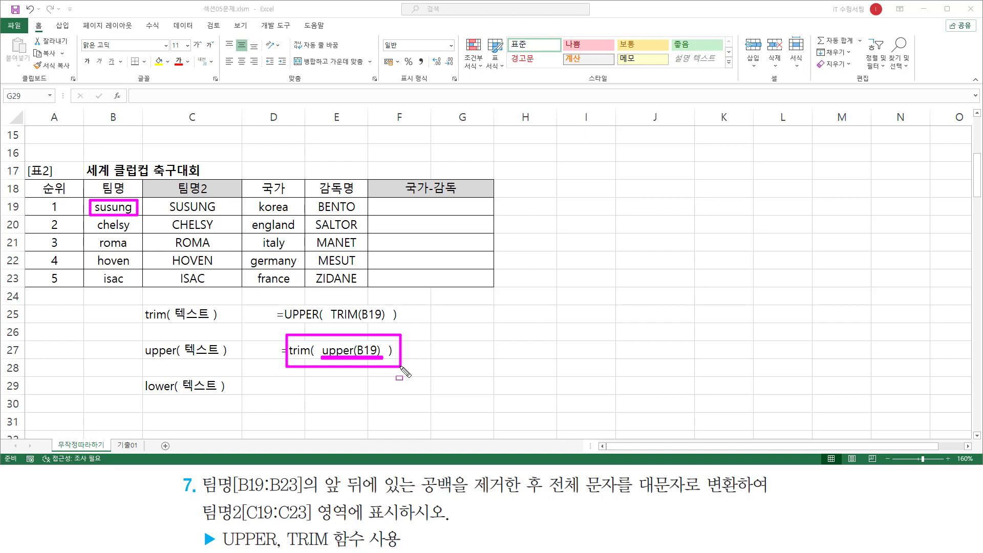
key("e")
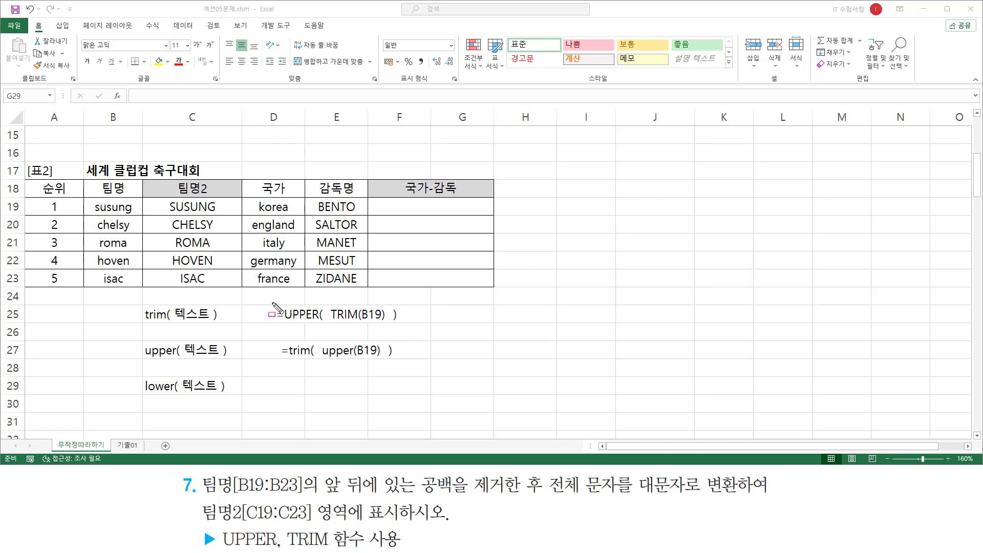
Compare the two nesting orders noted in E25 and E27 against exercise 7's UPPER and TRIM requirement and the C19:C23 results.
mouse_move(271, 302)
left_mouse_down()
mouse_move(352, 325)
mouse_move(406, 324)
left_mouse_up()
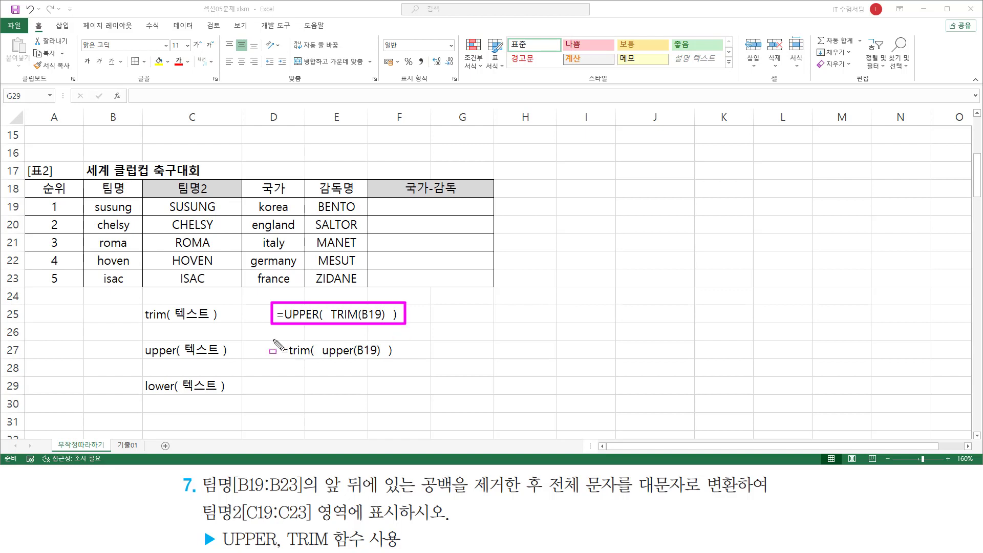
left_click_drag(272, 340, 403, 367)
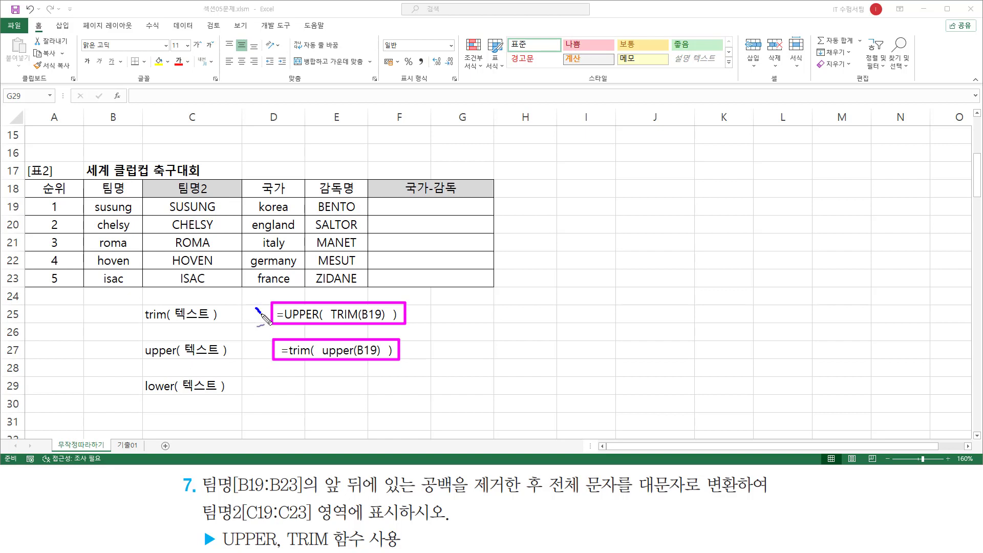
left_click_drag(256, 306, 267, 303)
left_click_drag(251, 361, 267, 333)
mouse_move(247, 529)
left_mouse_down()
mouse_move(267, 523)
mouse_move(309, 539)
mouse_move(321, 522)
left_mouse_up()
left_click_drag(167, 271, 176, 269)
left_click_drag(413, 300, 428, 291)
mouse_move(403, 343)
left_mouse_down()
mouse_move(412, 353)
mouse_move(420, 333)
left_mouse_up()
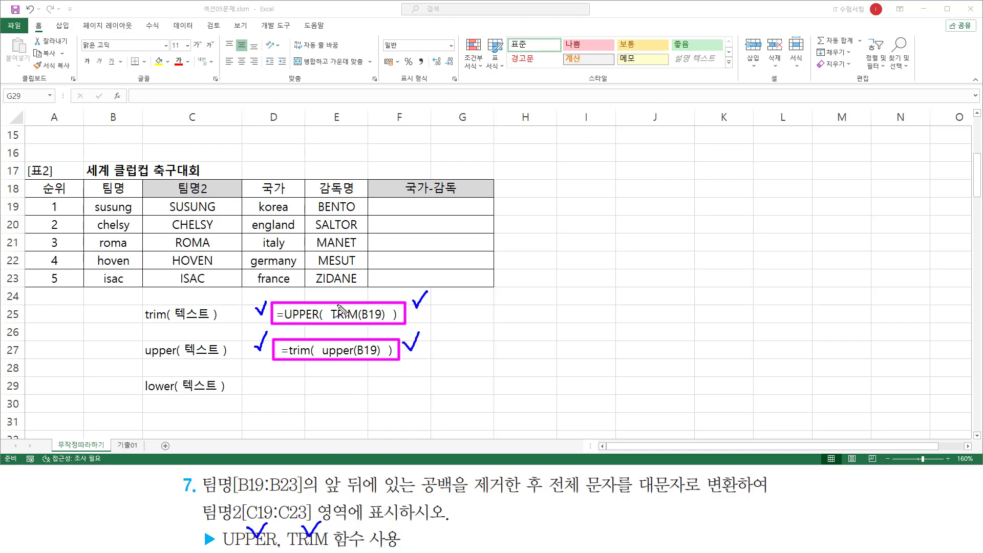
left_click_drag(163, 204, 172, 283)
key("Escape")
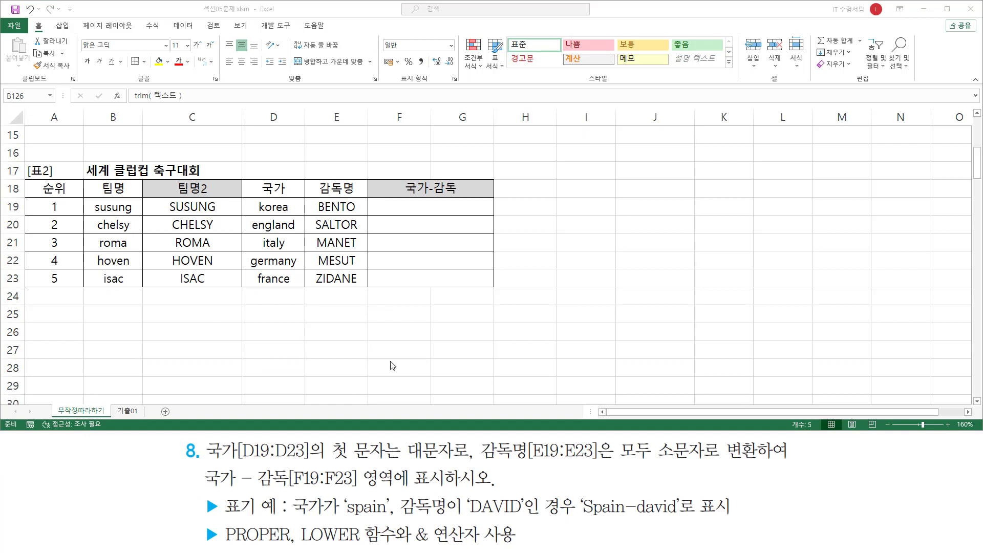
Examine exercise 8's requirements, matching PROPER to countries D19:D23, LOWER to coach names E19:E23, and the output range F19:F23.
mouse_move(203, 439)
left_mouse_down()
mouse_move(222, 464)
mouse_move(315, 466)
left_mouse_up()
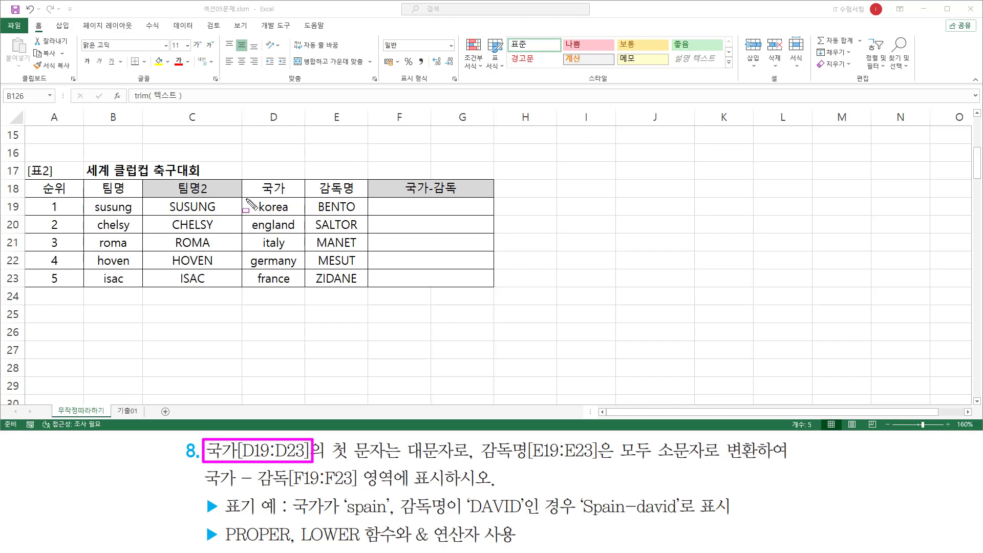
mouse_move(247, 199)
left_mouse_down()
mouse_move(295, 289)
mouse_move(303, 228)
left_mouse_up()
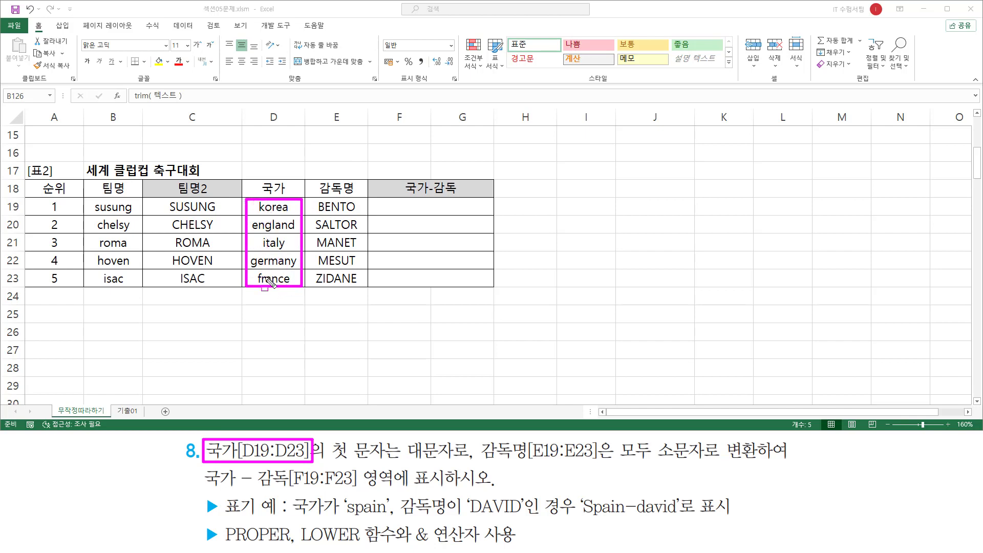
left_click_drag(330, 459, 452, 461)
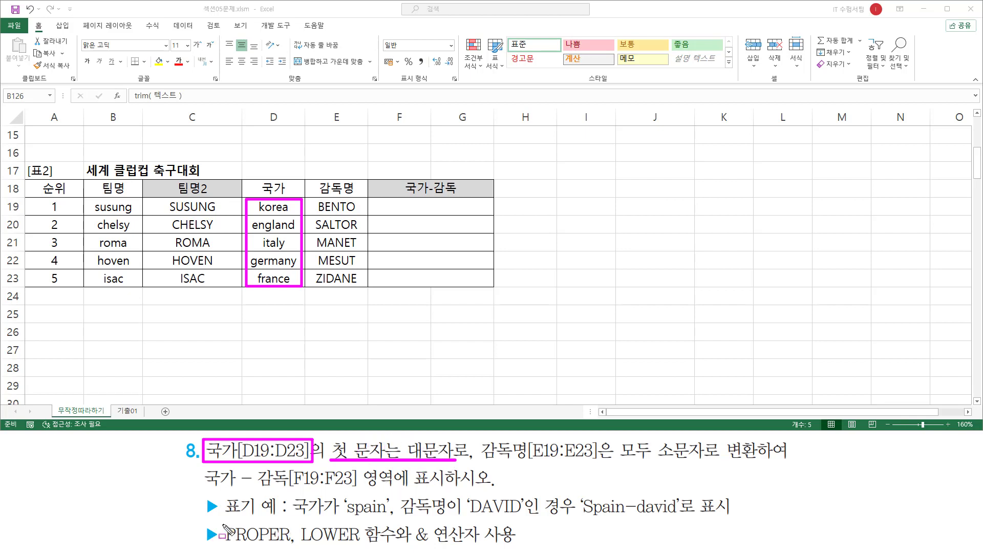
mouse_move(233, 524)
left_mouse_down()
mouse_move(223, 551)
mouse_move(296, 551)
left_mouse_up()
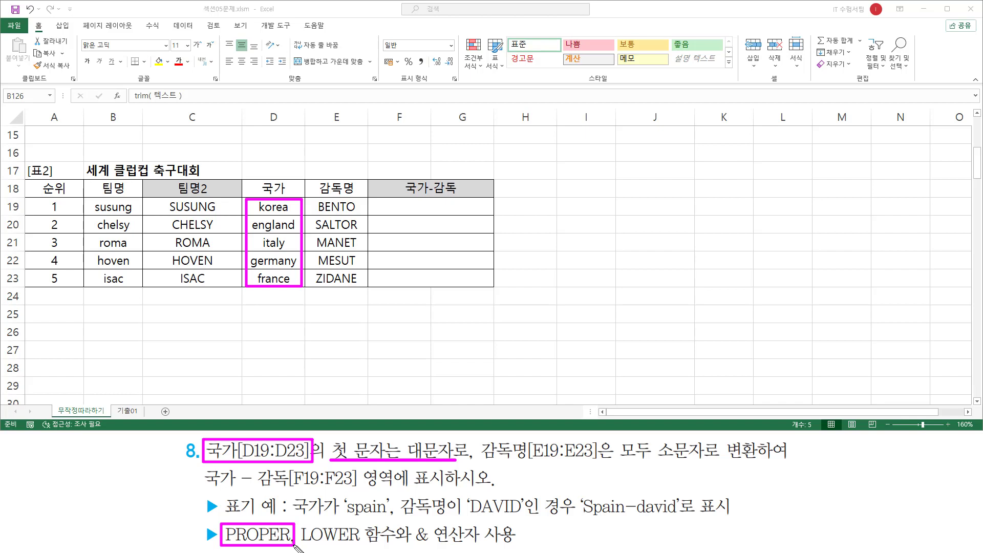
mouse_move(477, 439)
left_mouse_down()
mouse_move(487, 453)
mouse_move(601, 462)
left_mouse_up()
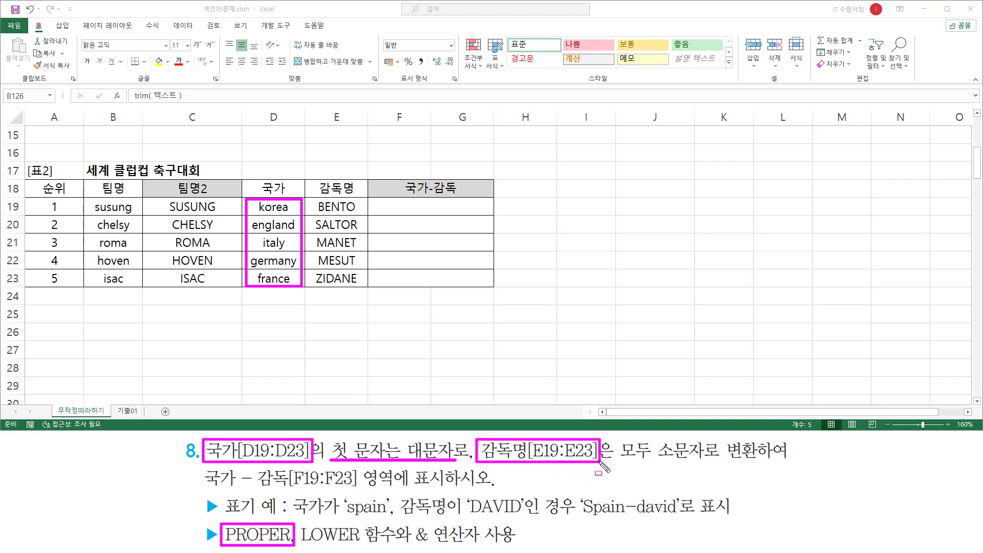
left_click_drag(310, 199, 365, 289)
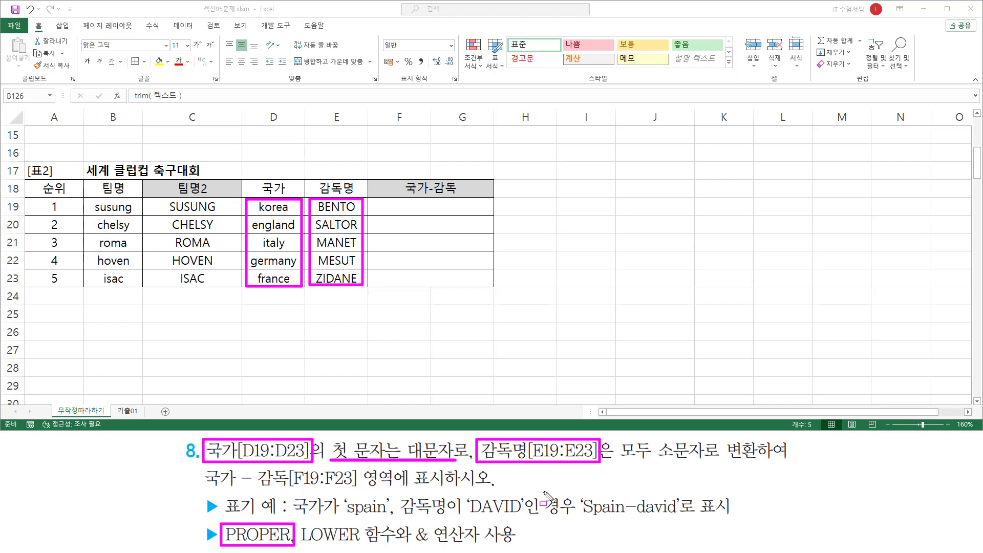
left_click_drag(613, 461, 754, 460)
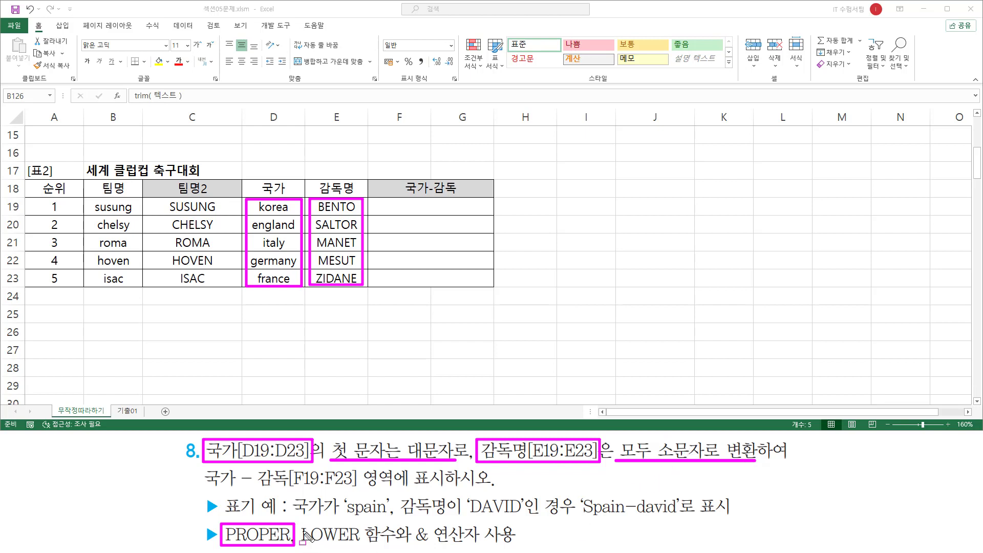
mouse_move(299, 522)
left_mouse_down()
mouse_move(298, 544)
mouse_move(364, 549)
left_mouse_up()
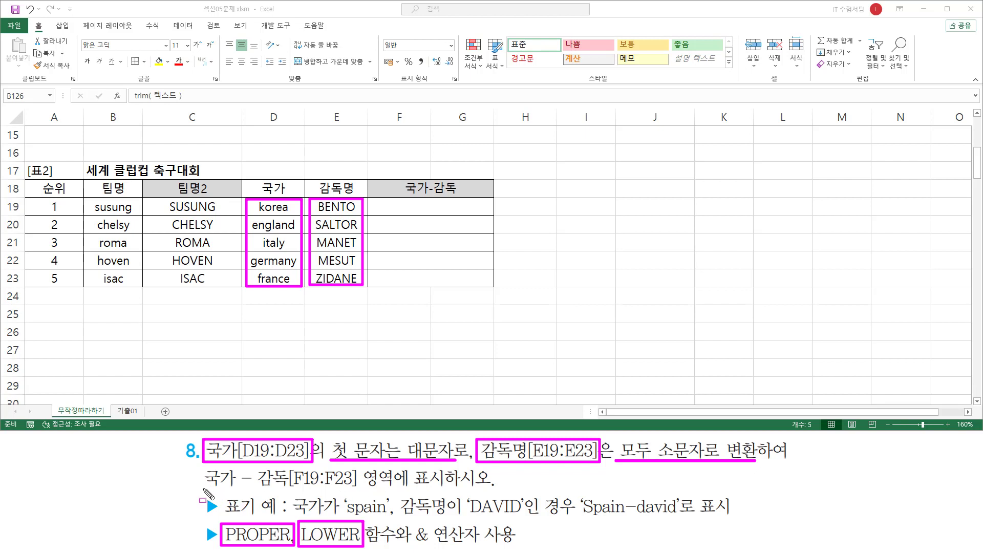
left_click_drag(205, 489, 360, 492)
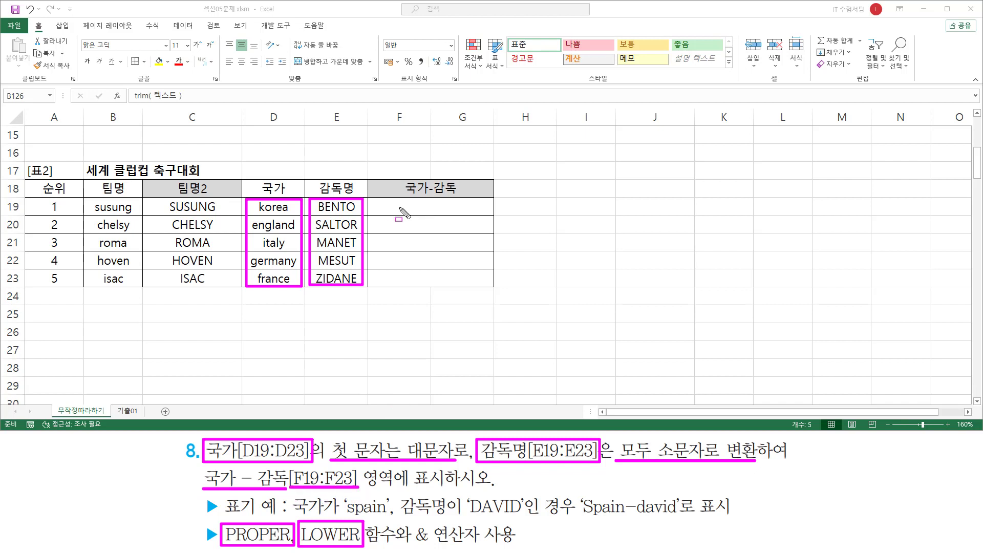
left_click_drag(389, 203, 469, 281)
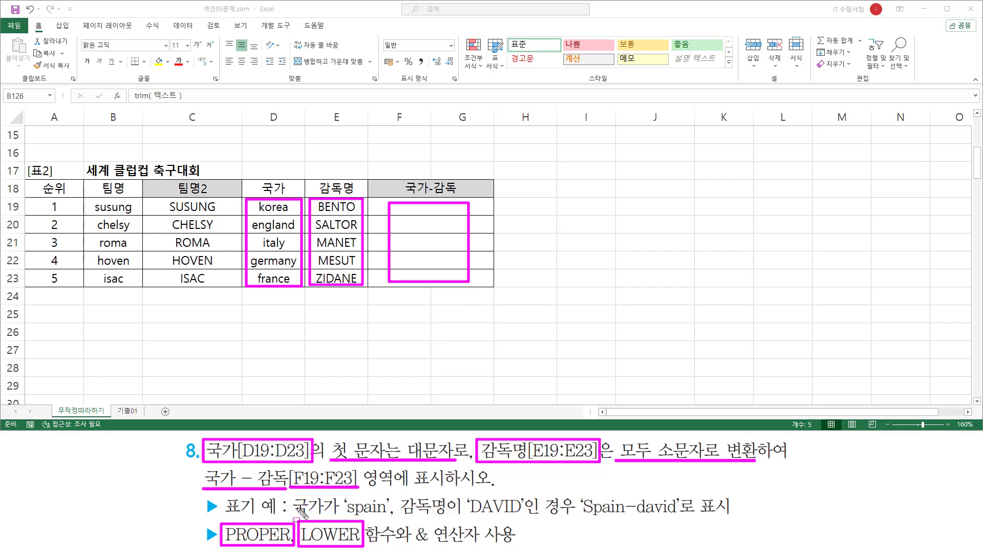
Examine exercise 8's 'Spain-david' display example and its & operator requirement for the 국가-감독 column.
key("e")
mouse_move(292, 498)
left_mouse_down()
mouse_move(320, 517)
mouse_move(527, 522)
left_mouse_up()
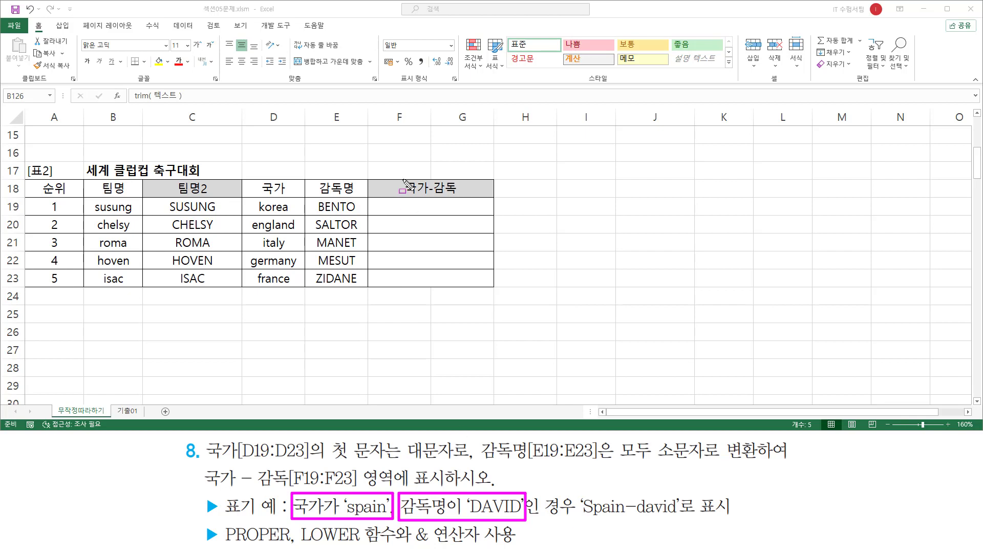
left_click_drag(389, 201, 476, 284)
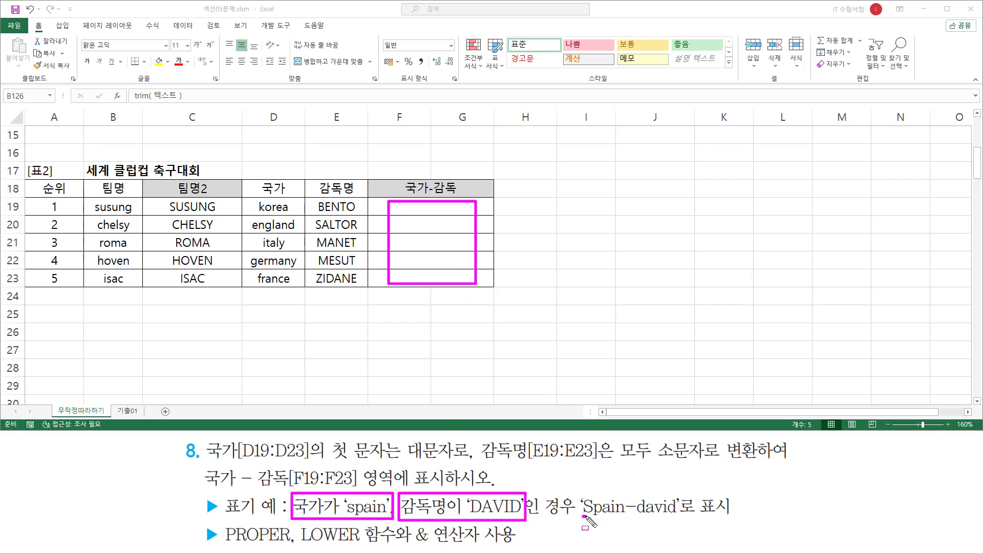
left_click_drag(584, 516, 637, 528)
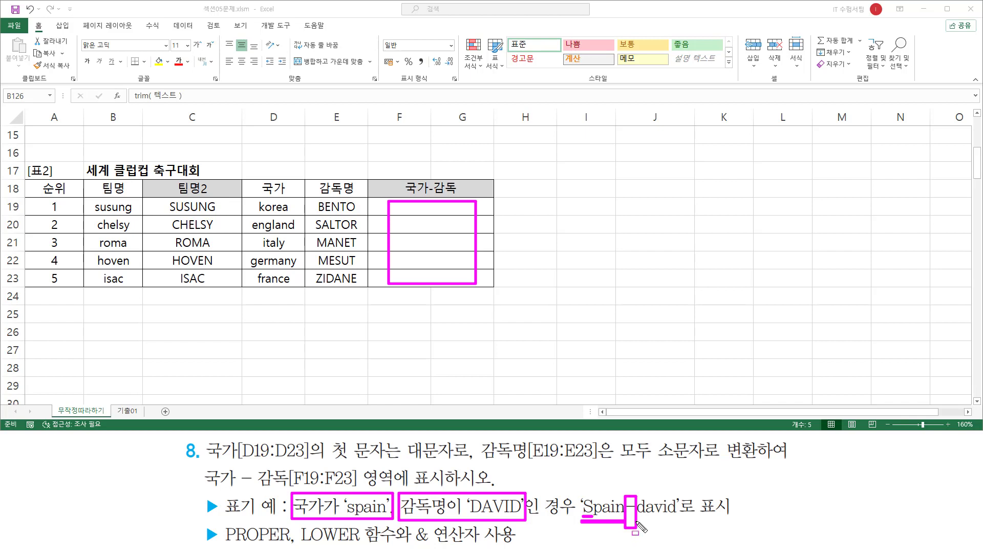
left_click_drag(638, 522, 679, 521)
mouse_move(413, 524)
left_mouse_down()
mouse_move(482, 525)
mouse_move(484, 548)
left_mouse_up()
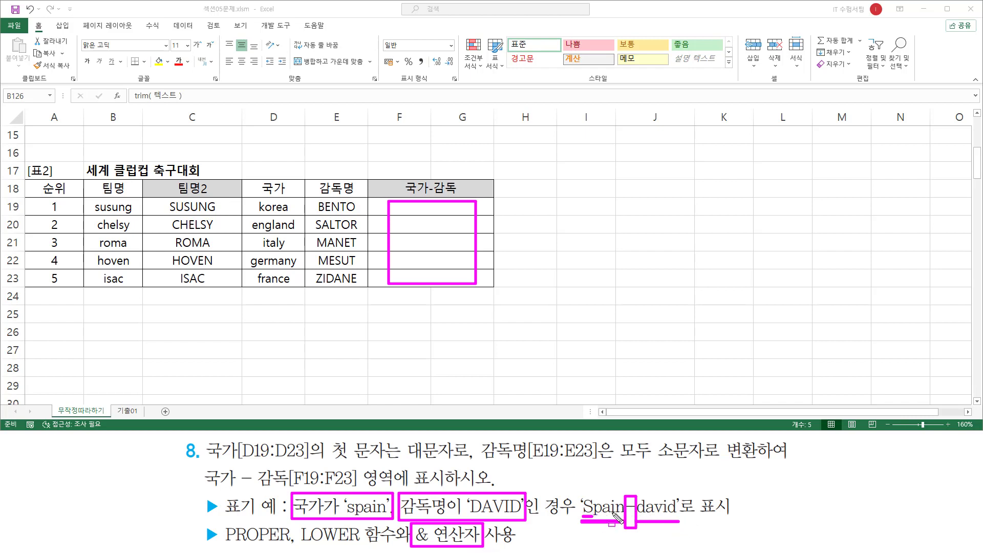
key("Escape")
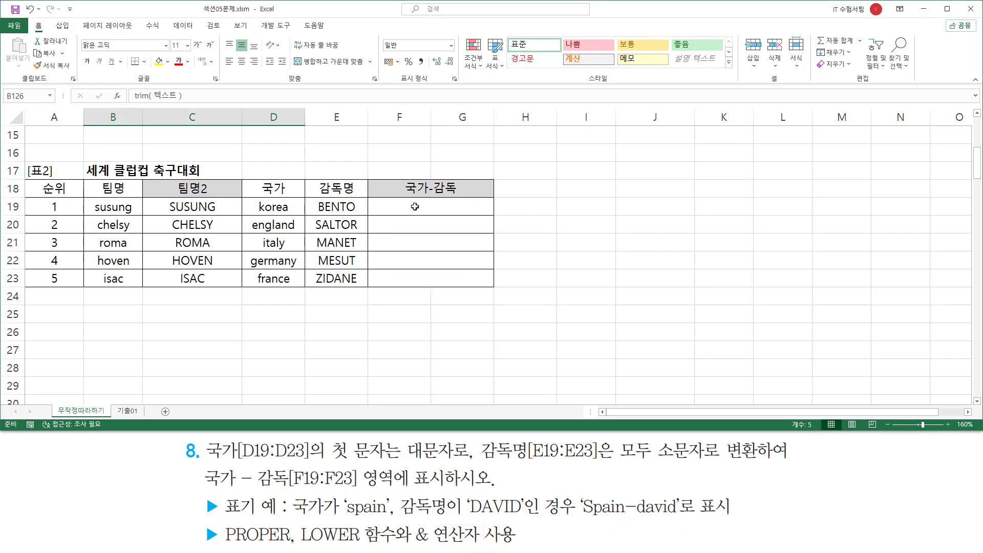
Write the PROPER syntax note "proper( 텍스트 )" in E25.
left_click(336, 317)
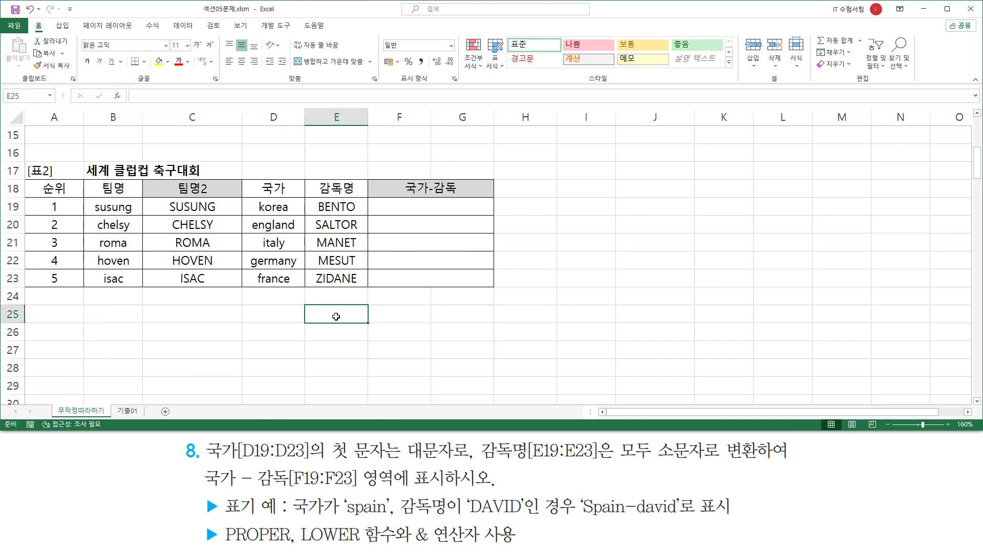
type("proper")
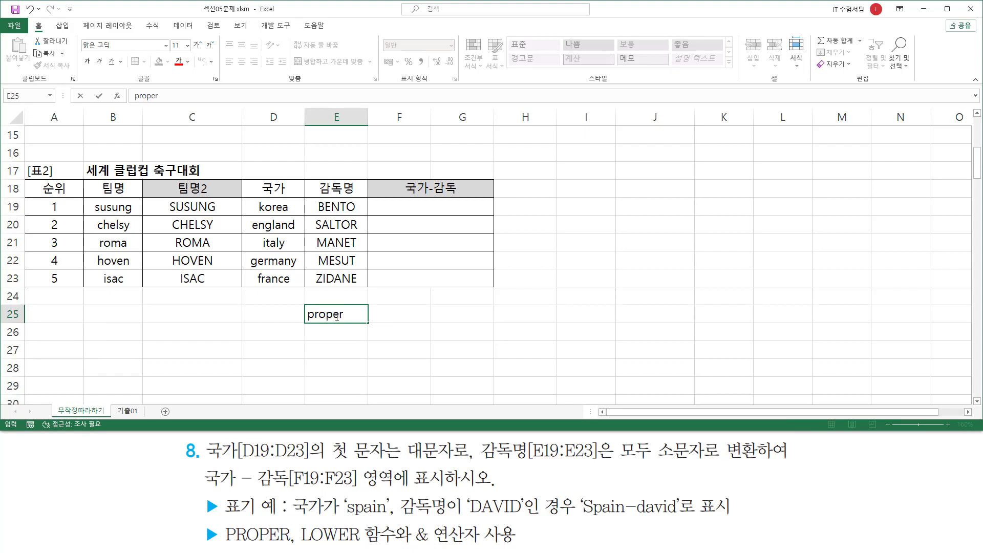
type("(ㅌ")
type("스트 )")
key("Return")
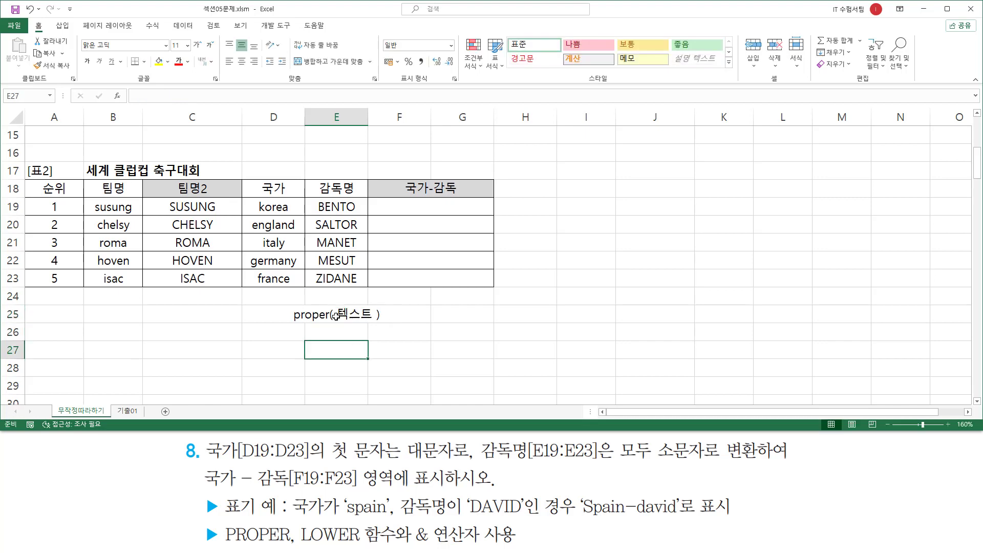
Write the LOWER syntax note "lower( 텍스트 )" in E27.
type("ㅔㄱ")
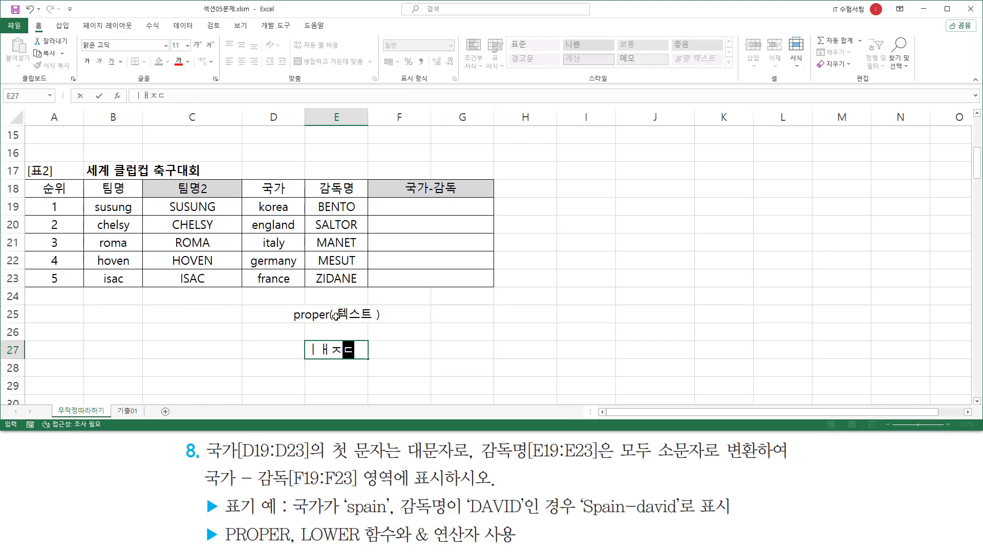
key("BackSpace")
key("BackSpace")
type("lower(")
type(" 텍스트")
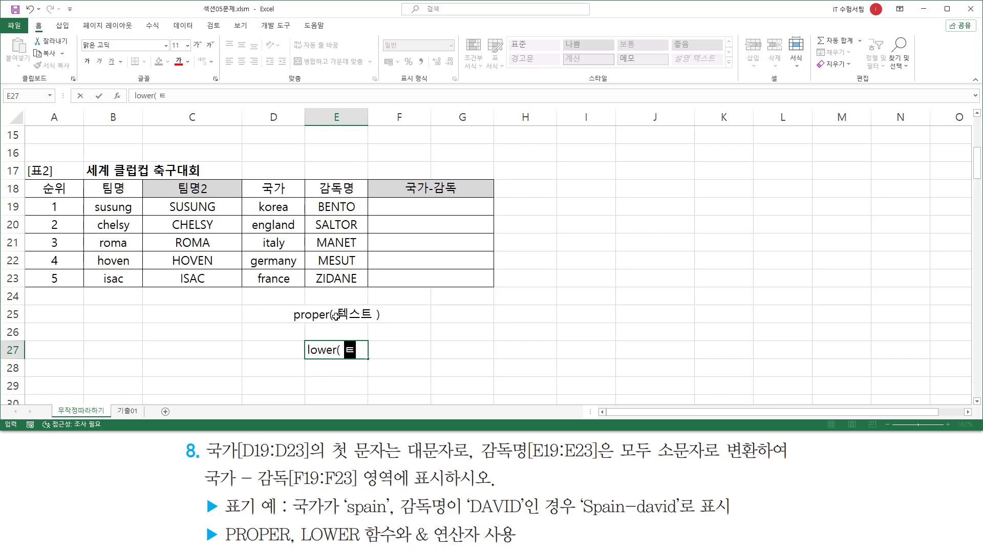
type(" )")
key("Return")
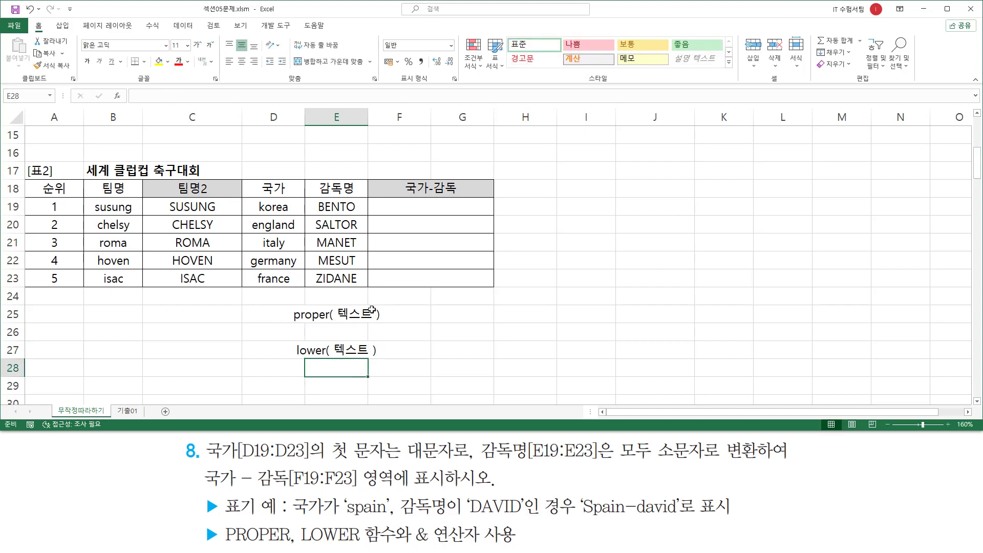
Write the UPPER syntax note "upper( 텍스트 )" in E28, directly below the lower note.
type("ㅕ")
key("BackSpace")
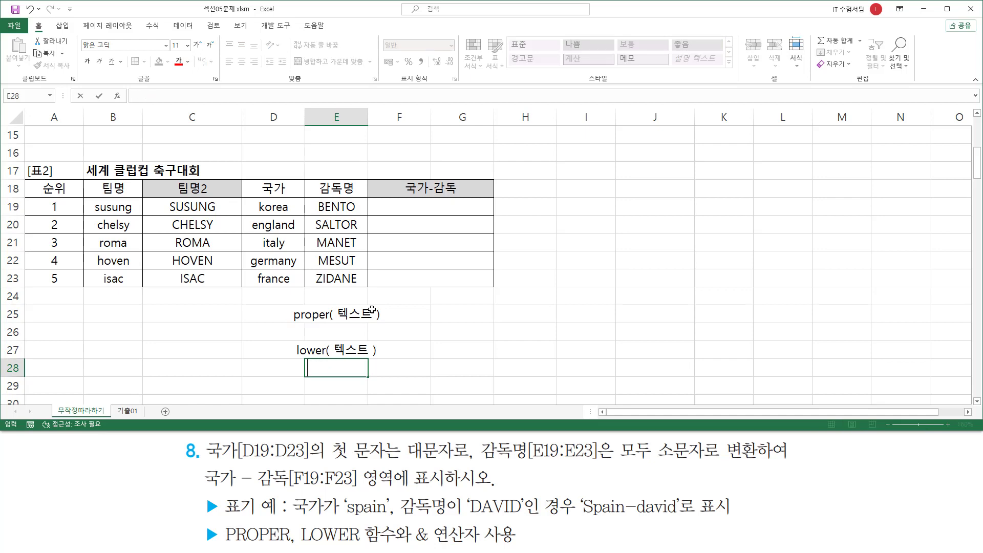
type("upper( 텍스트 )")
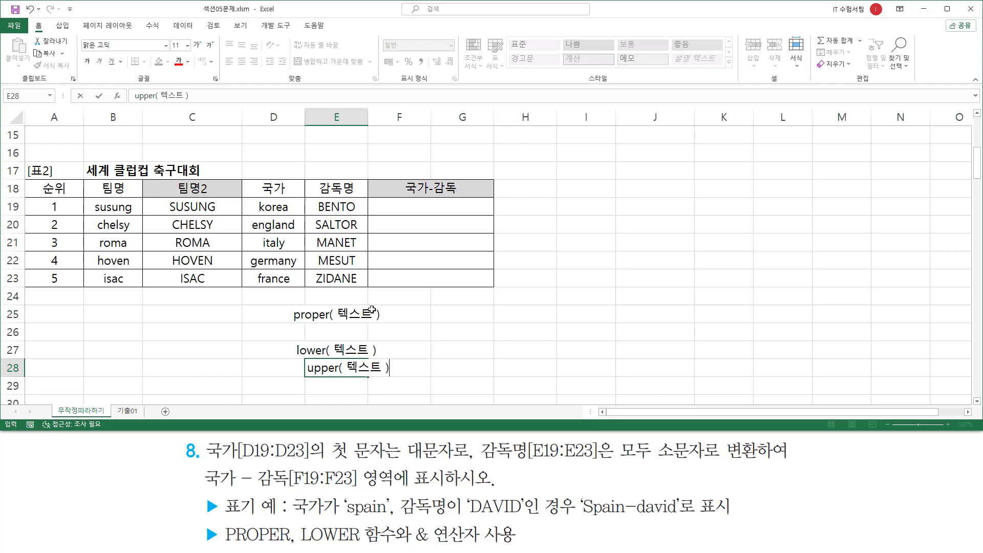
key("Return")
Left-align the function syntax notes in E25:E28.
left_click_drag(333, 315, 340, 366)
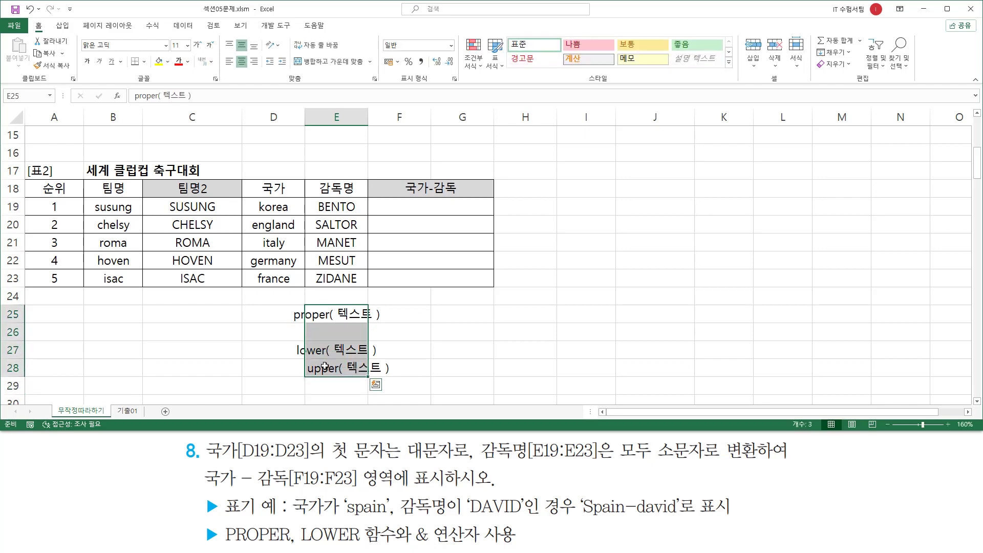
left_click(229, 61)
left_click(400, 333)
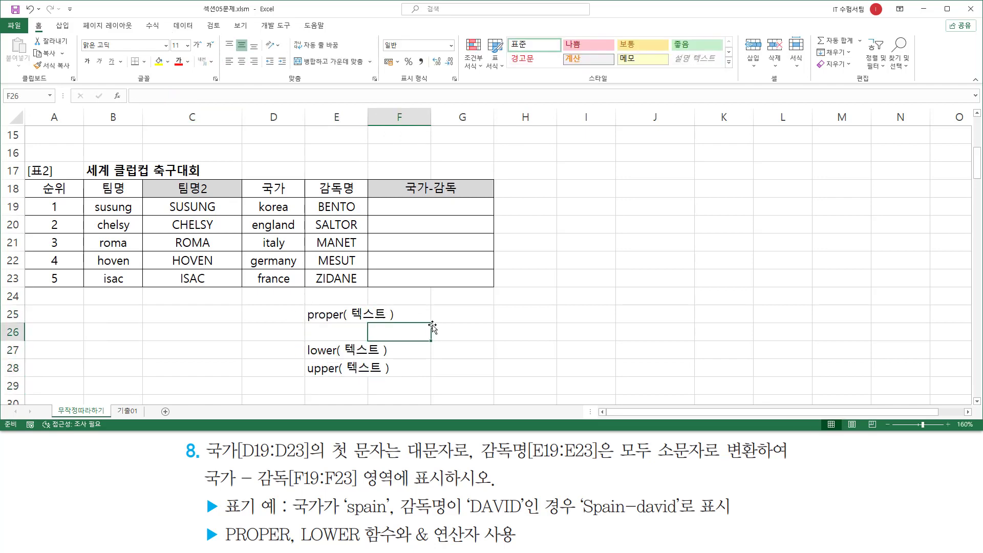
left_click(441, 311)
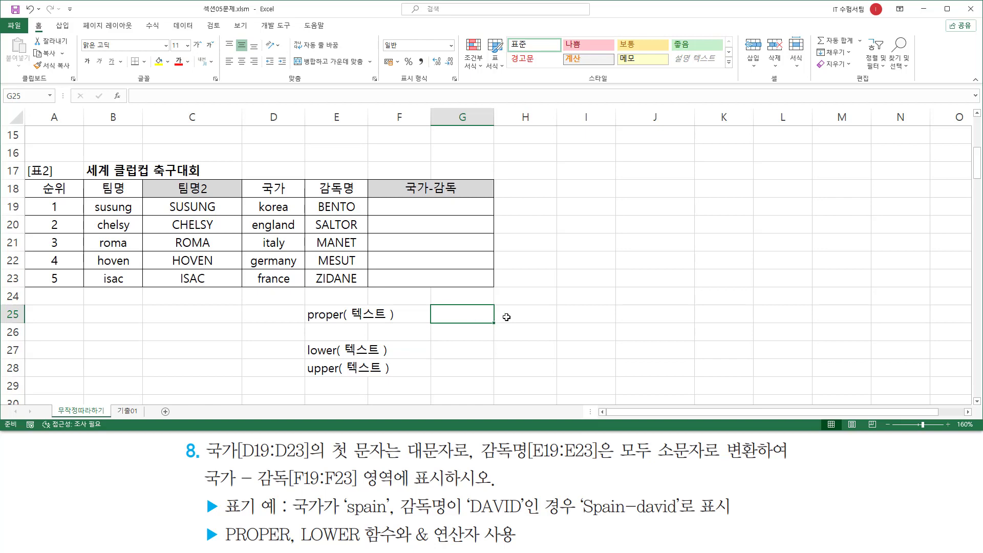
Write the PROPER explanation "첫번째 문자 대문자" in G25, beside its syntax note.
type("첫번째")
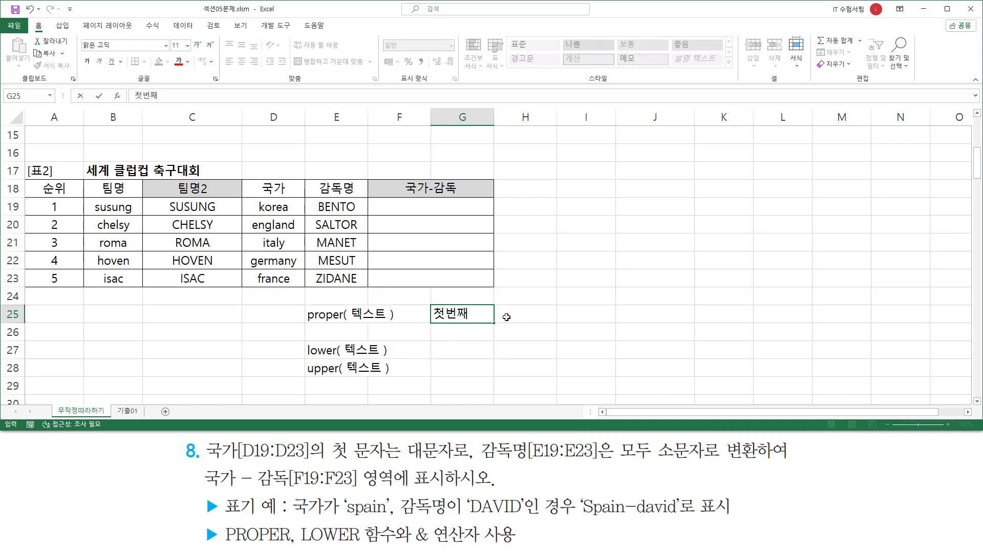
type(" 문자 ")
type("대문자")
key("Return")
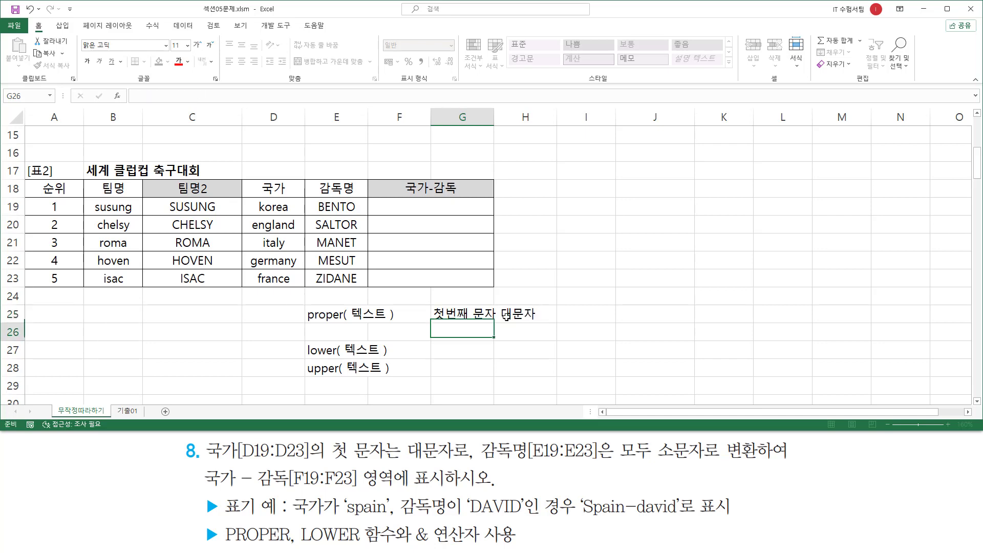
Add the explanations "소문자" in G27 for LOWER and "대문자" in G28 for UPPER.
key("Return")
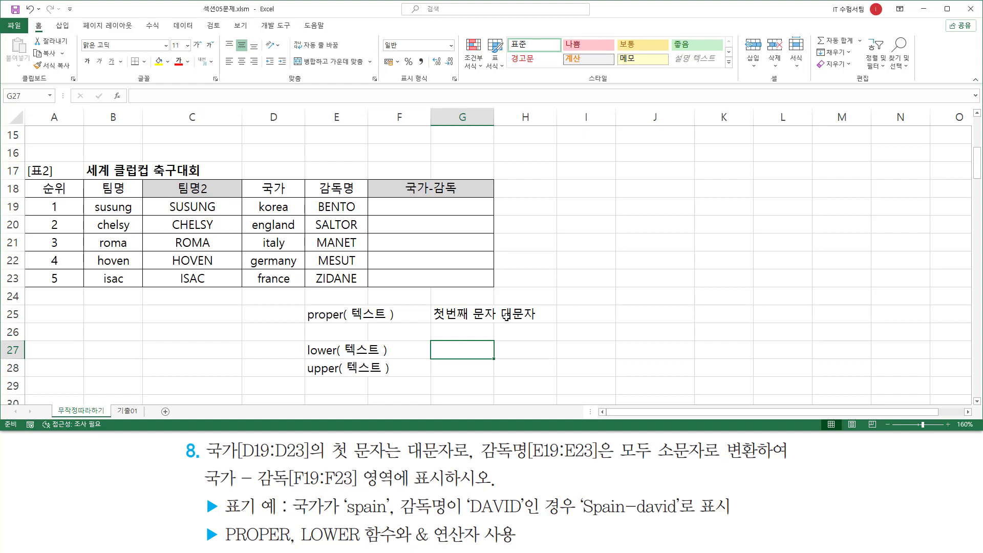
type("소문자")
key("Return")
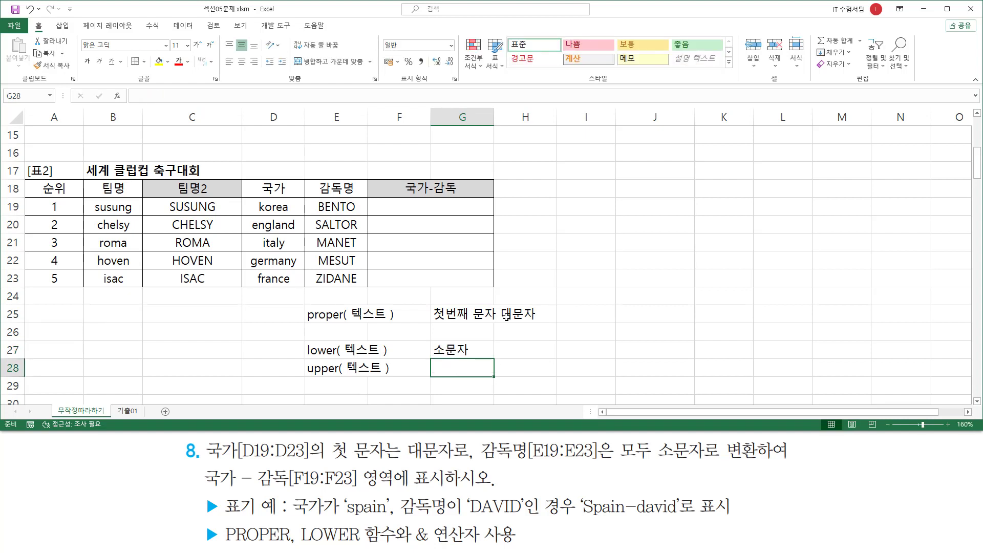
type("대")
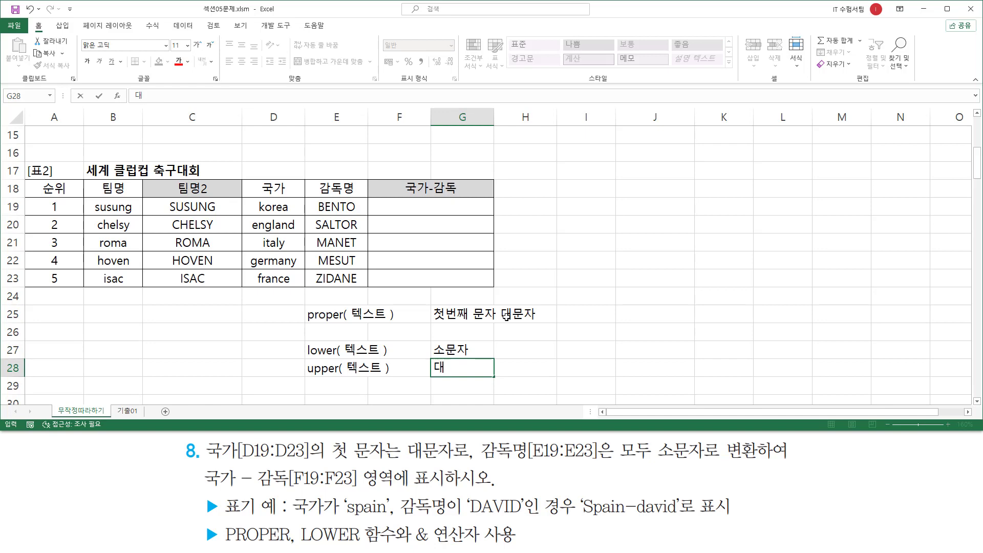
type("문자")
key("Up")
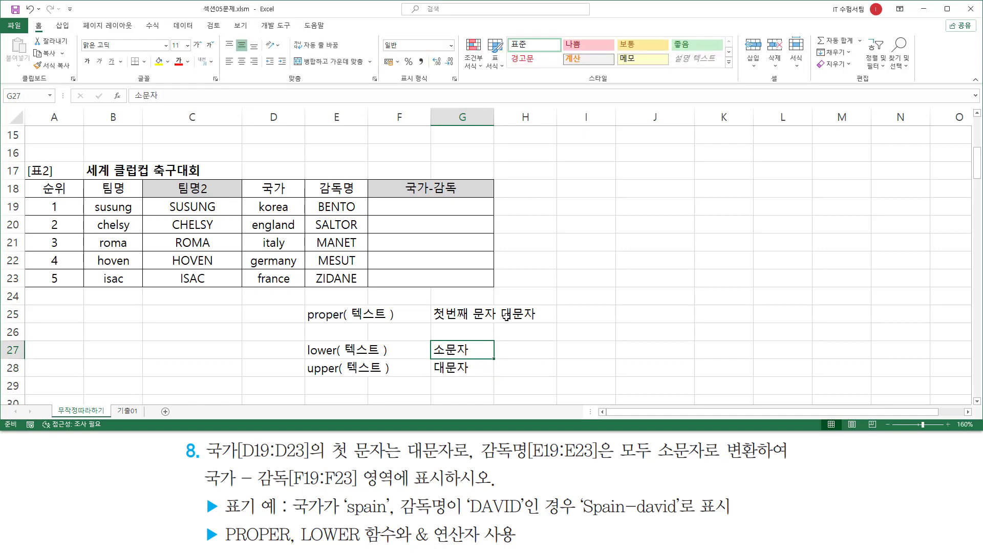
Enter =PROPER(D19) in F19 to capitalize the first letter of the country.
left_click(430, 206)
type("=")
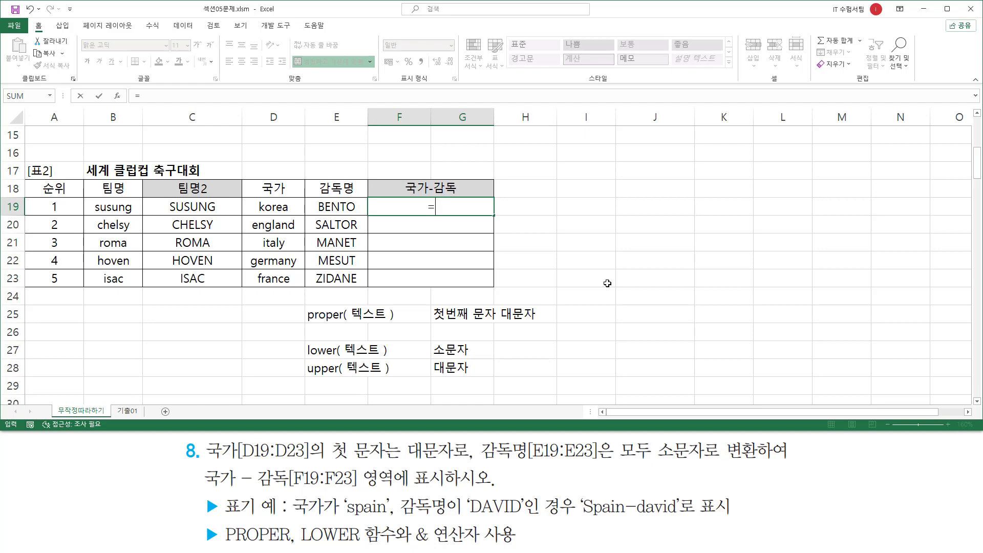
type("pr")
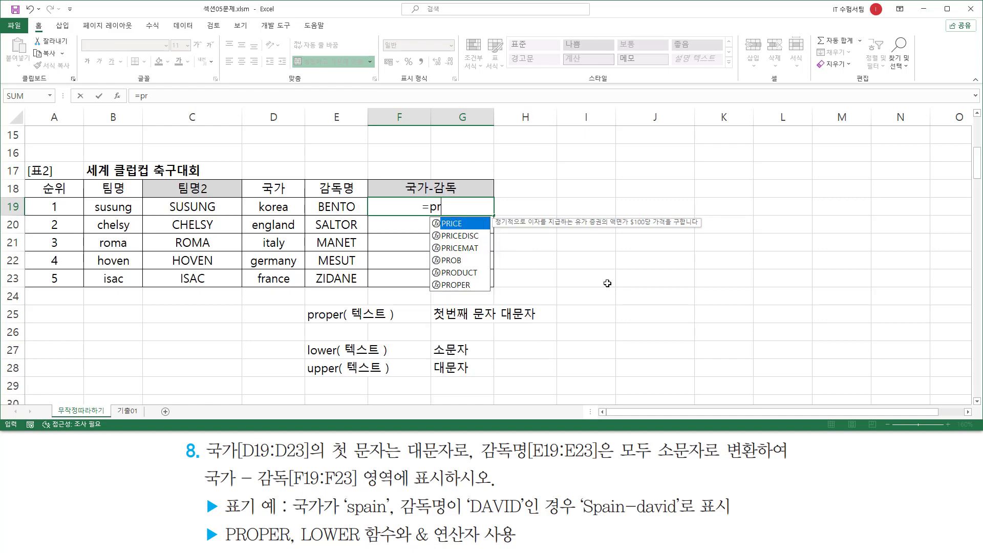
type("op")
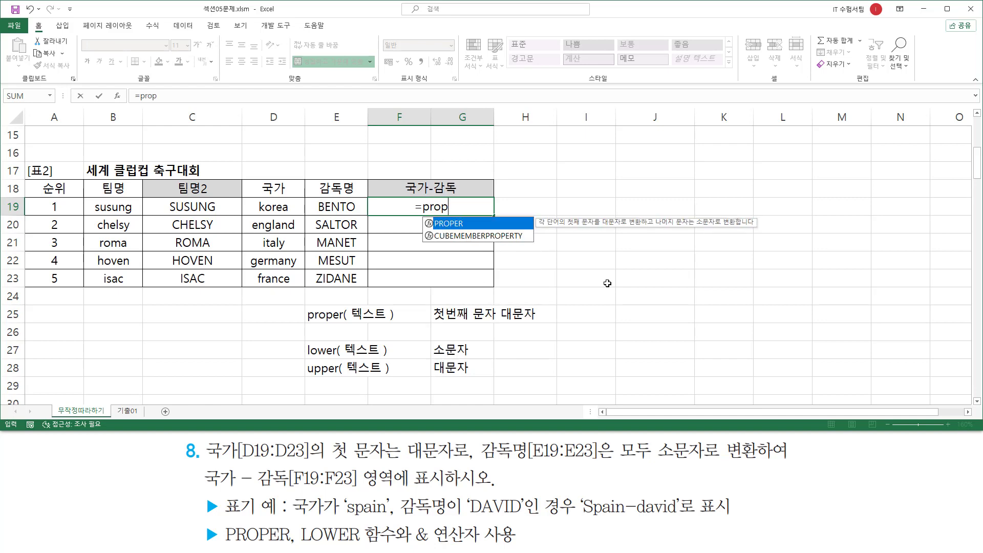
key("Tab")
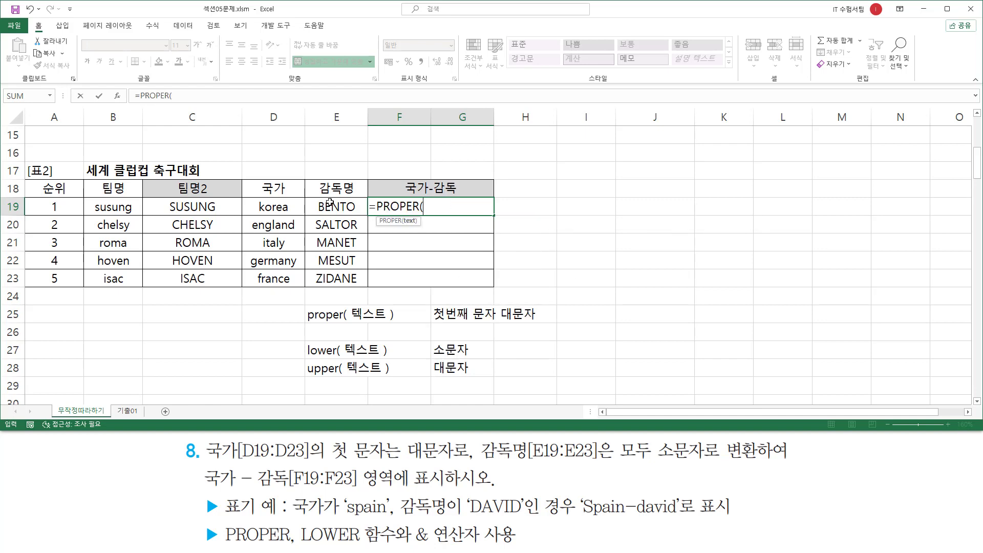
left_click(283, 206)
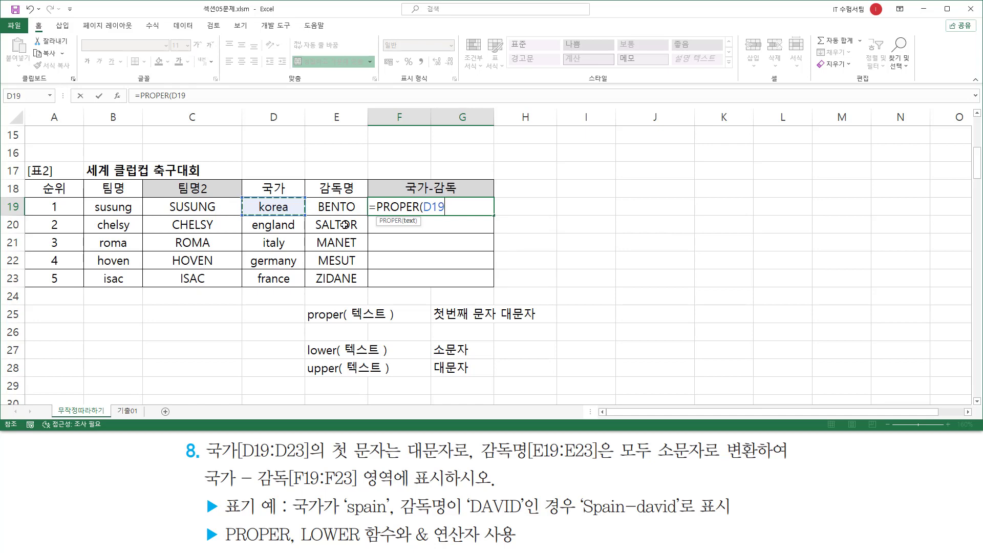
type(")")
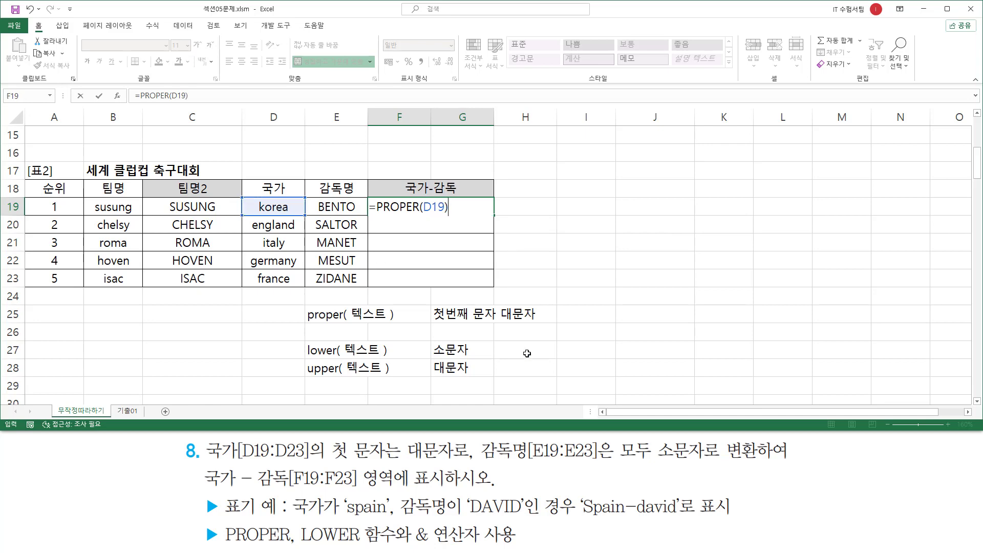
key("Return")
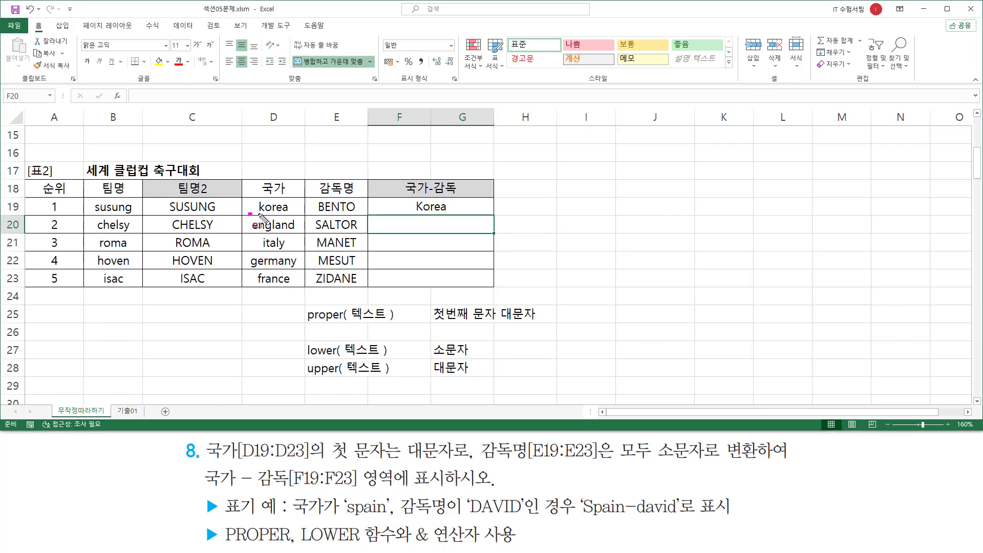
left_click_drag(248, 211, 295, 217)
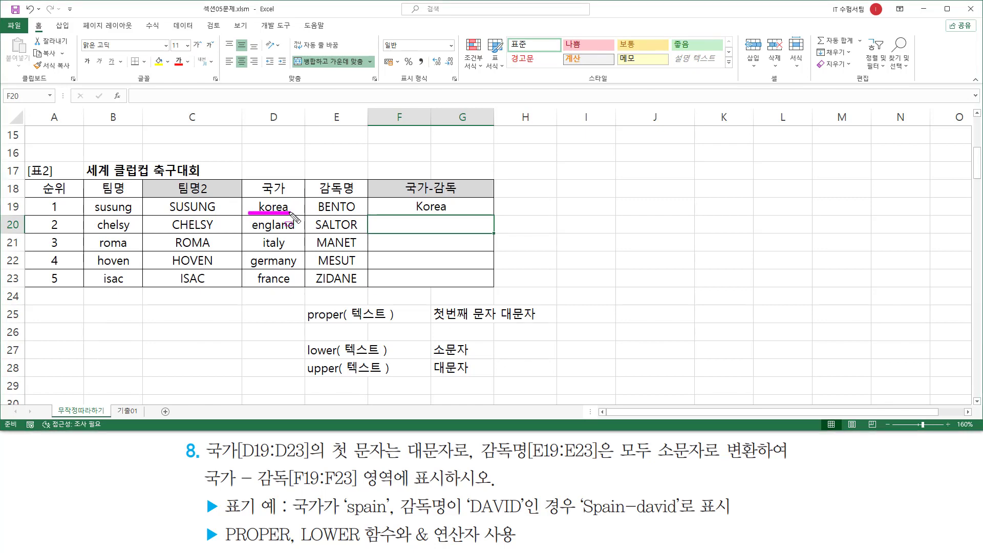
left_click(419, 195)
left_click_drag(410, 214, 456, 215)
key("Escape")
Cut PROPER(D19) out of the F19 formula and enter =LOWER(E19) there to put the coach text in lowercase.
left_click(434, 208)
type("=PROPER(D19)")
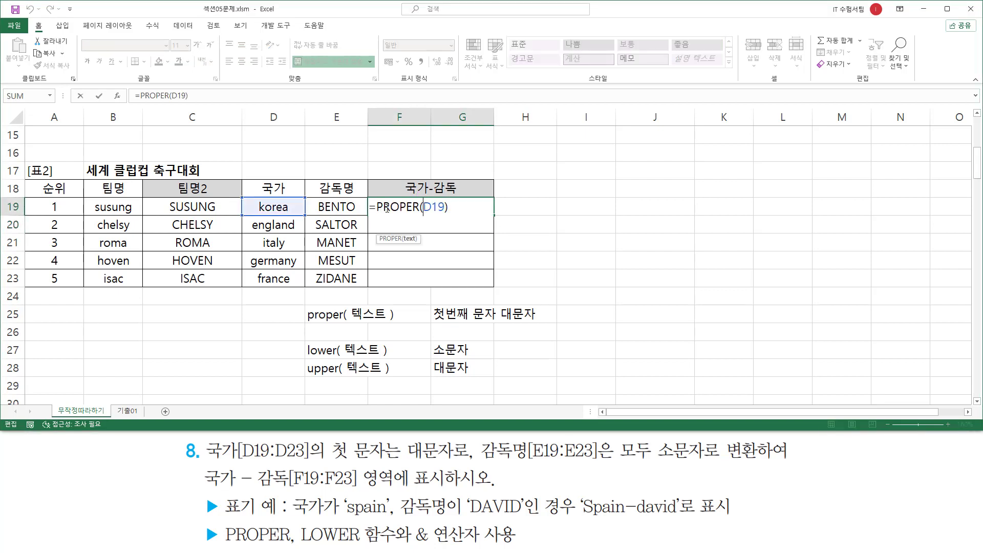
left_click_drag(378, 207, 551, 228)
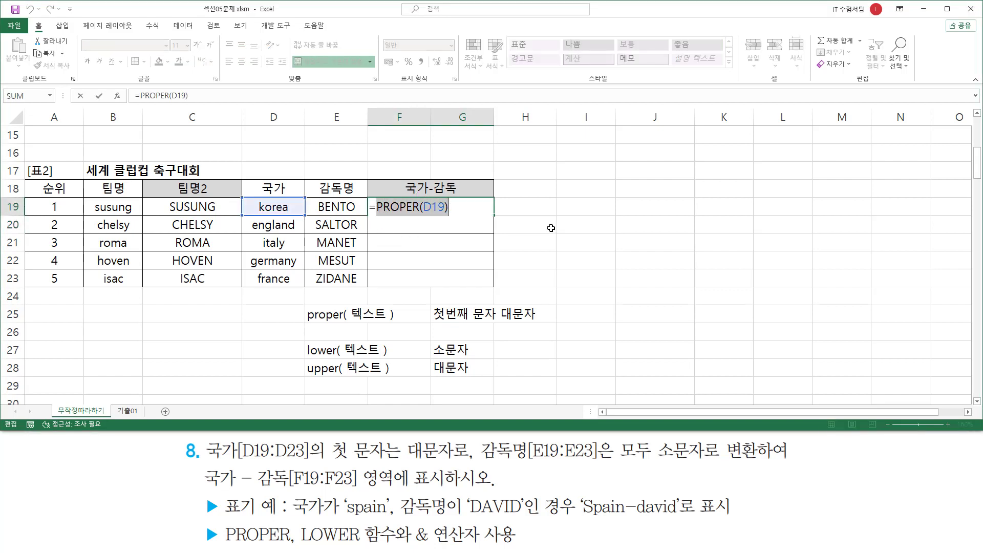
key("BackSpace")
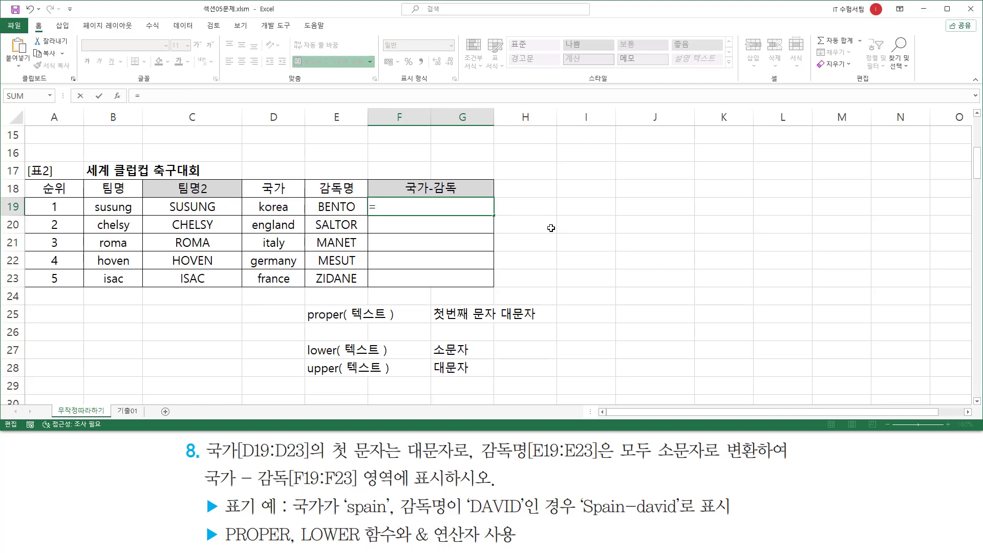
type("lower")
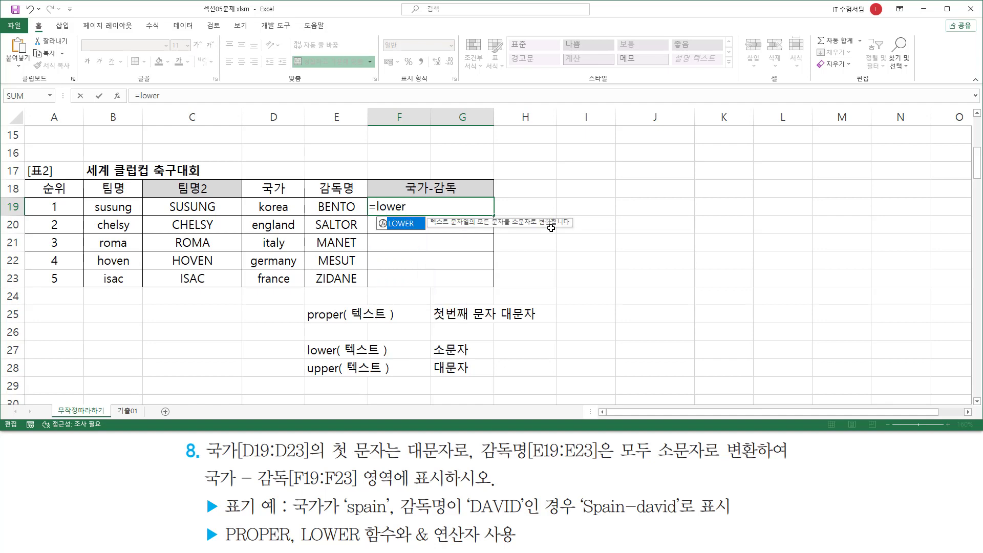
key("Tab")
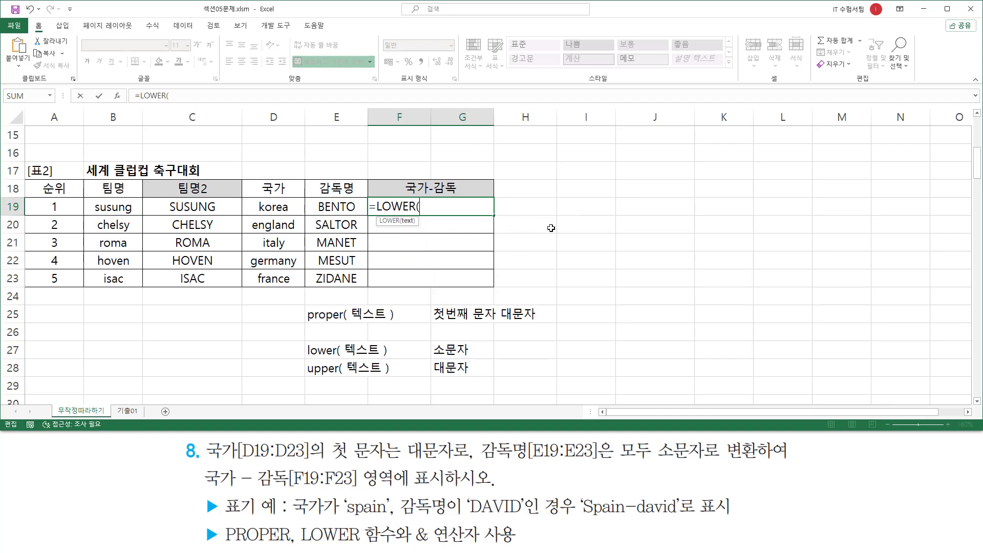
left_click(339, 206)
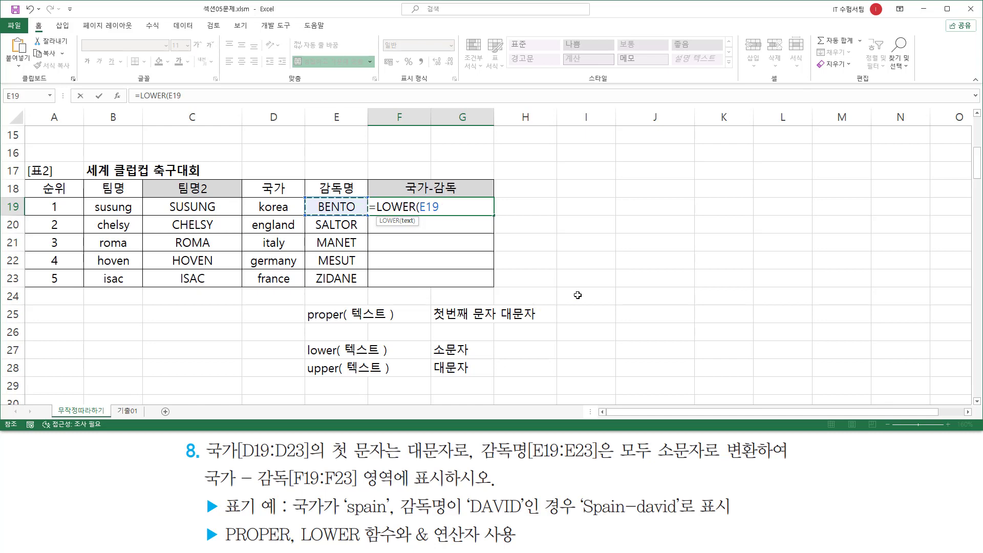
type(")")
key("Return")
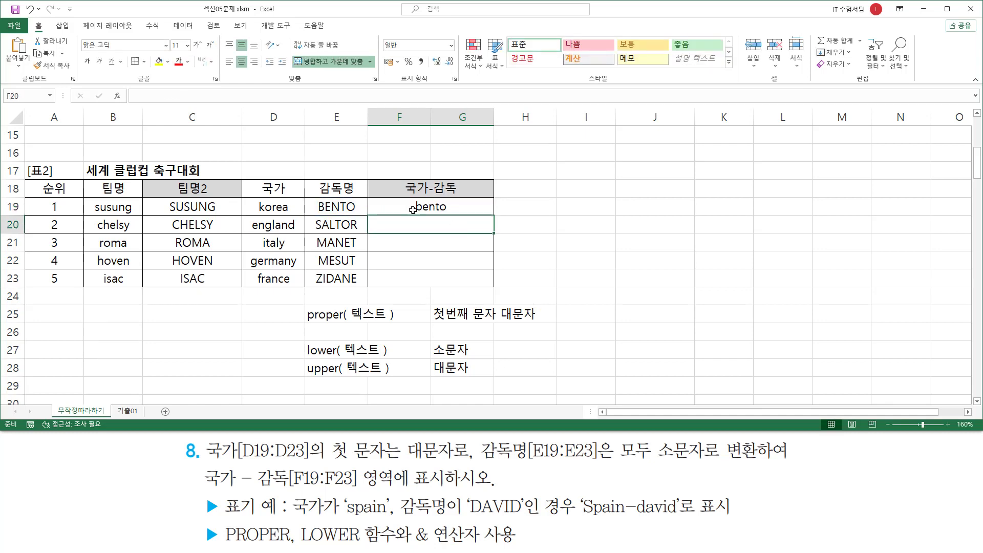
Paste PROPER(D19) in front of LOWER(E19) in the F19 formula, leaving spaces between the two functions.
left_click_drag(413, 213, 450, 213)
key("Escape")
double_click(415, 207)
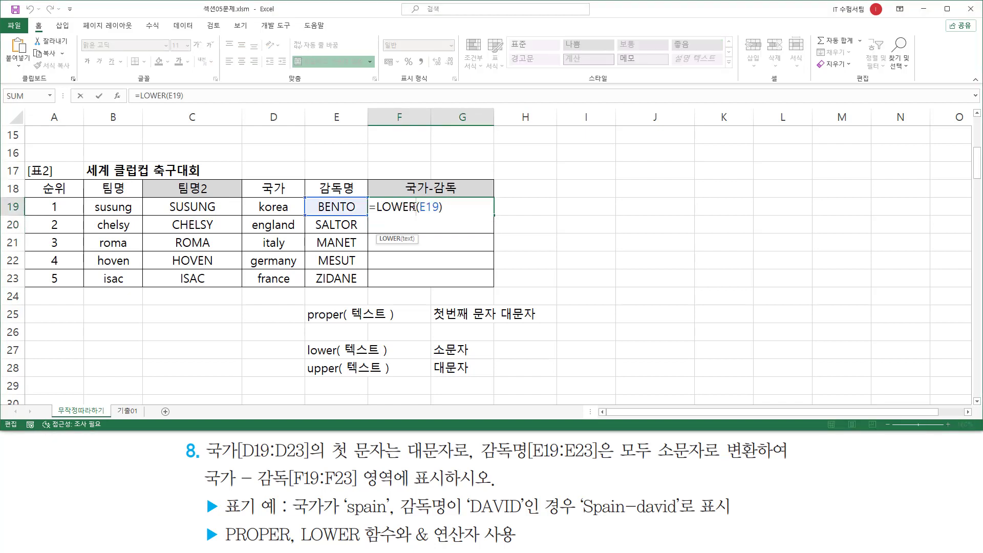
left_click(378, 207)
type("PROPER(D19)")
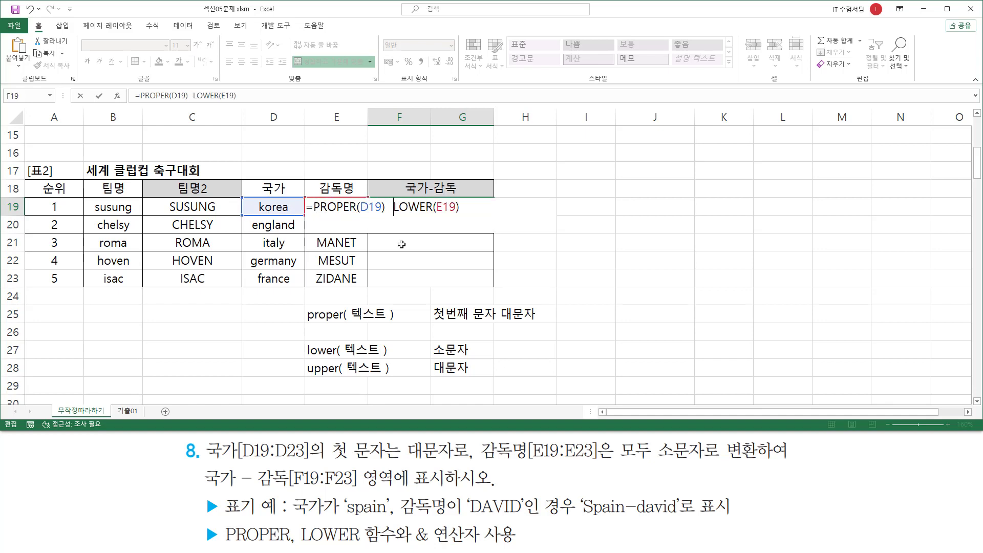
left_click_drag(314, 211, 456, 214)
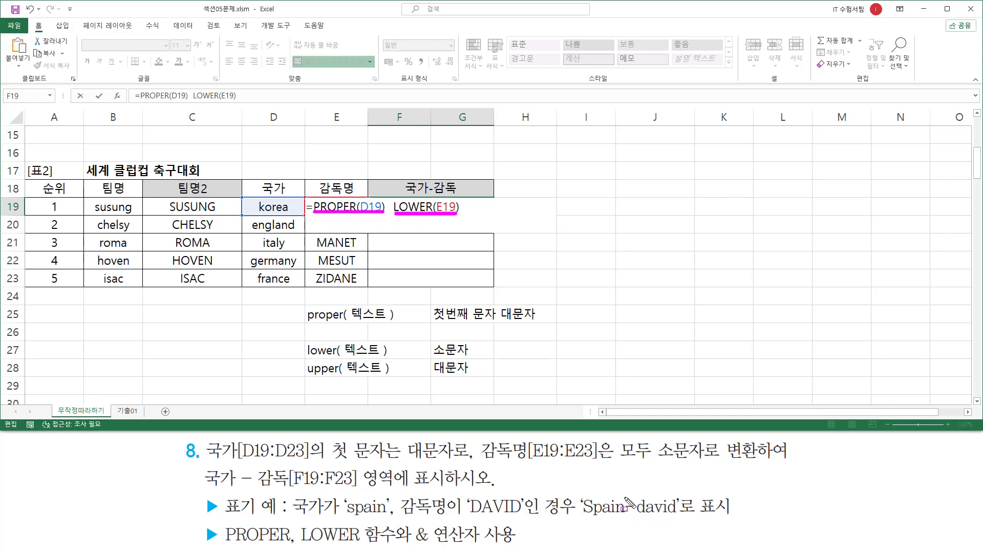
left_click_drag(623, 496, 637, 522)
left_click_drag(414, 522, 482, 546)
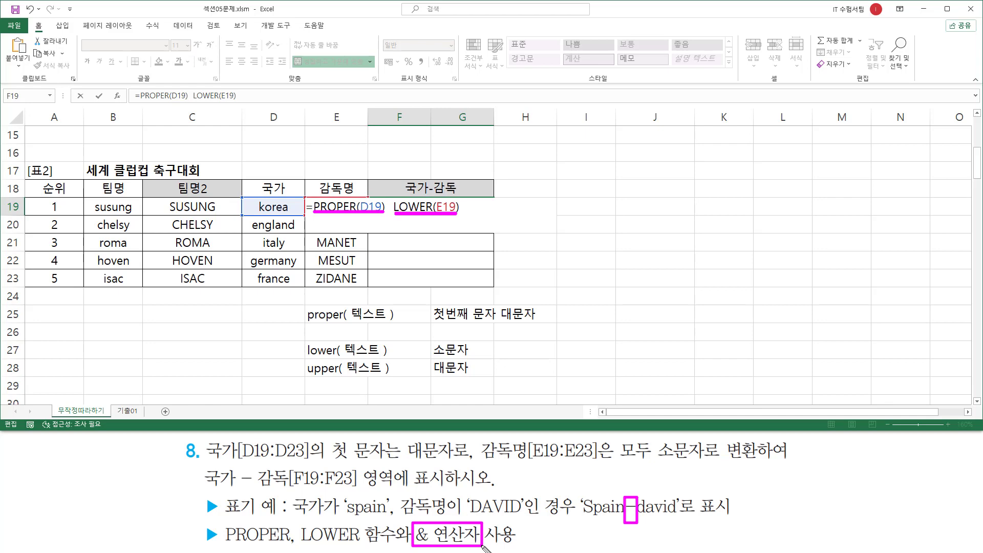
key("Escape")
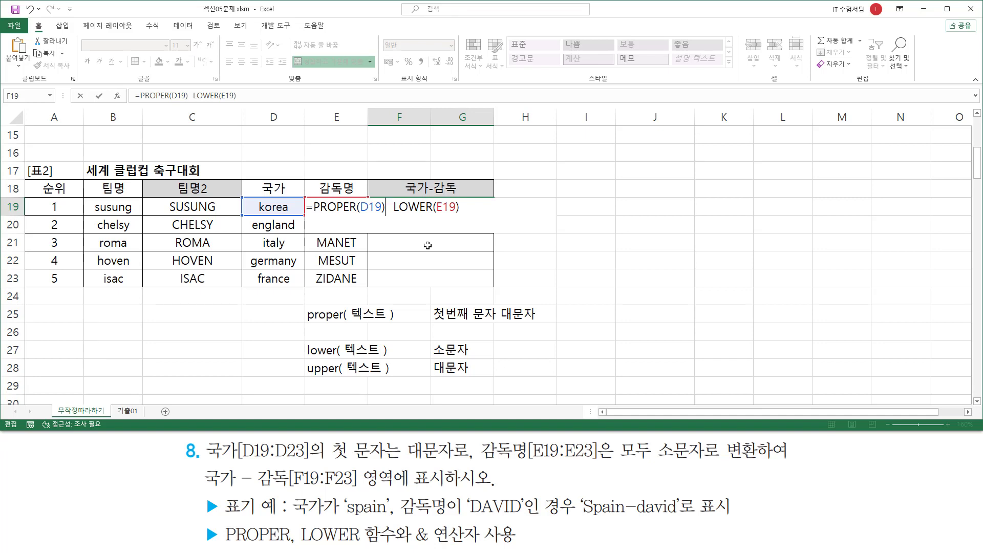
key("shift+Home")
key("shift+Right")
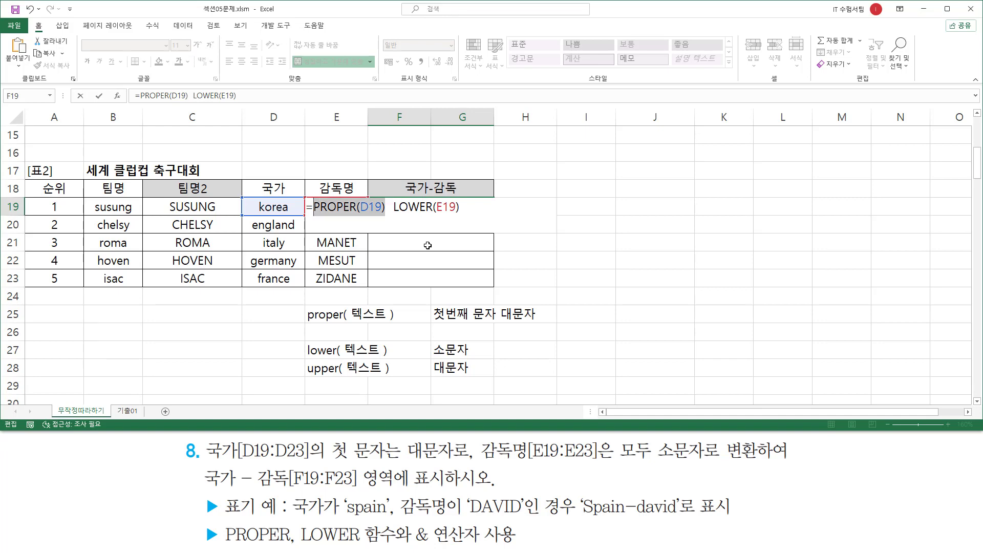
key("shift+Right")
key("shift+Right")
key("shift+Right")
key("shift+Right")
key("shift+Right")
key("shift+Right")
key("shift+Right")
key("shift+Right")
key("shift+Right")
key("shift+Right")
key("shift+Right")
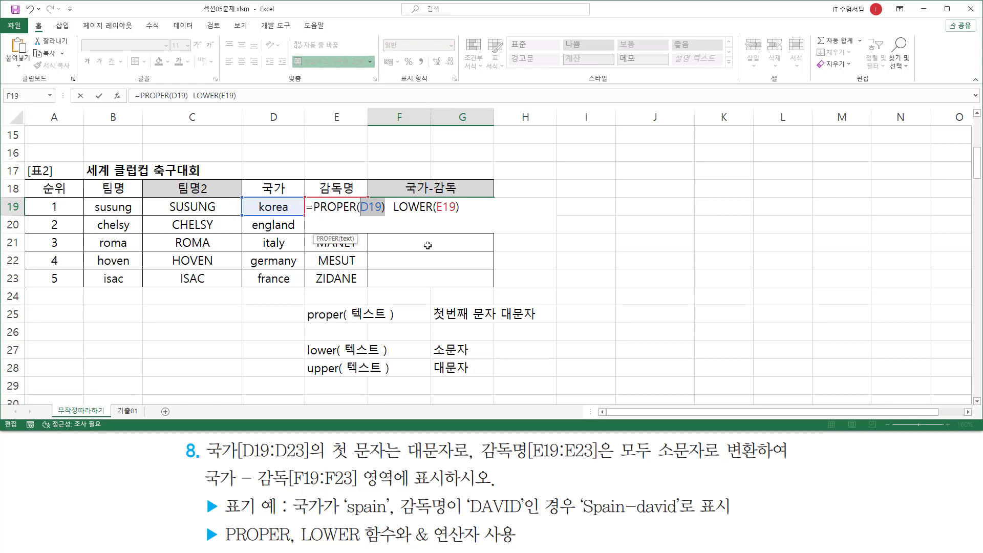
Join the two functions in F19 with a hyphen so the formula reads =PROPER(D19) & "-" & LOWER(E19).
key("Right")
key("Left")
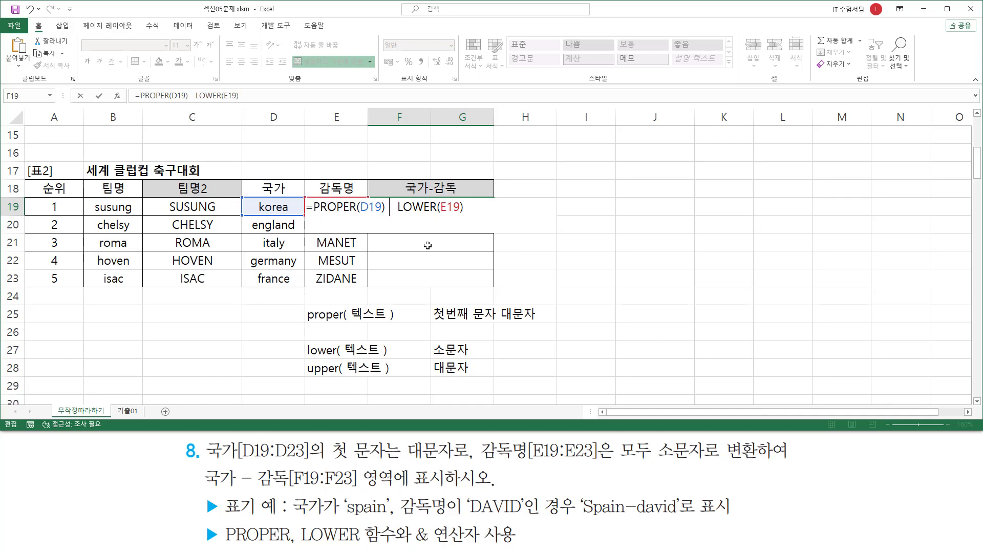
type("&")
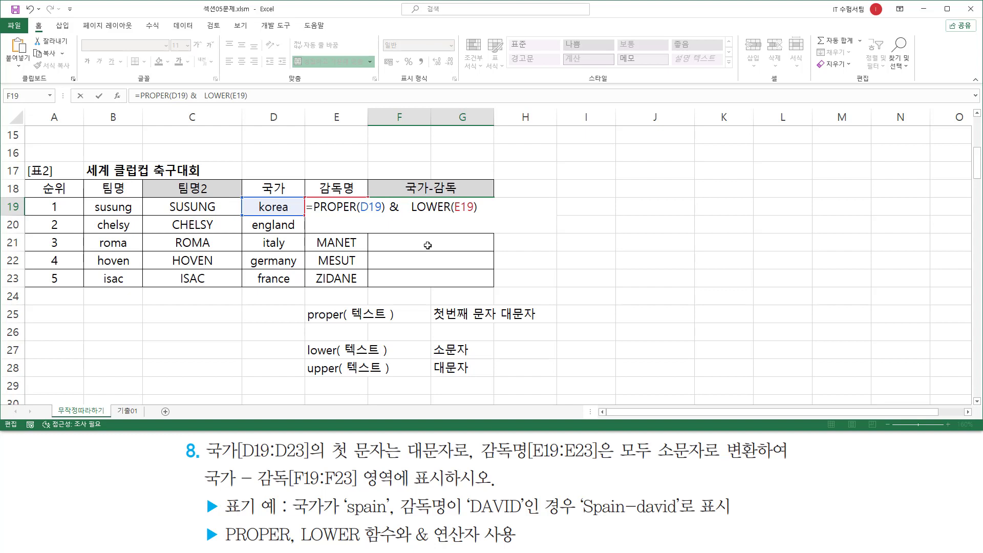
type(" \" ")
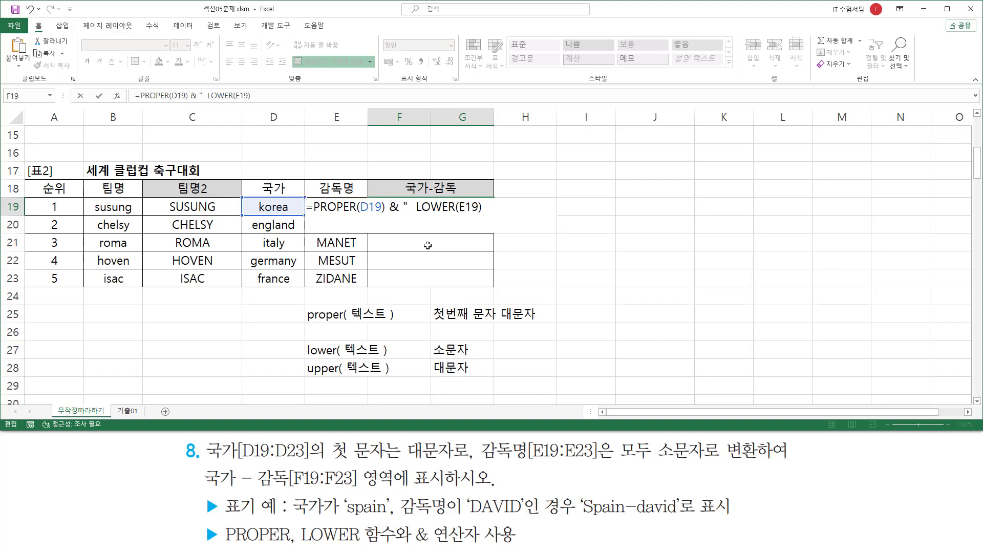
type("-\"")
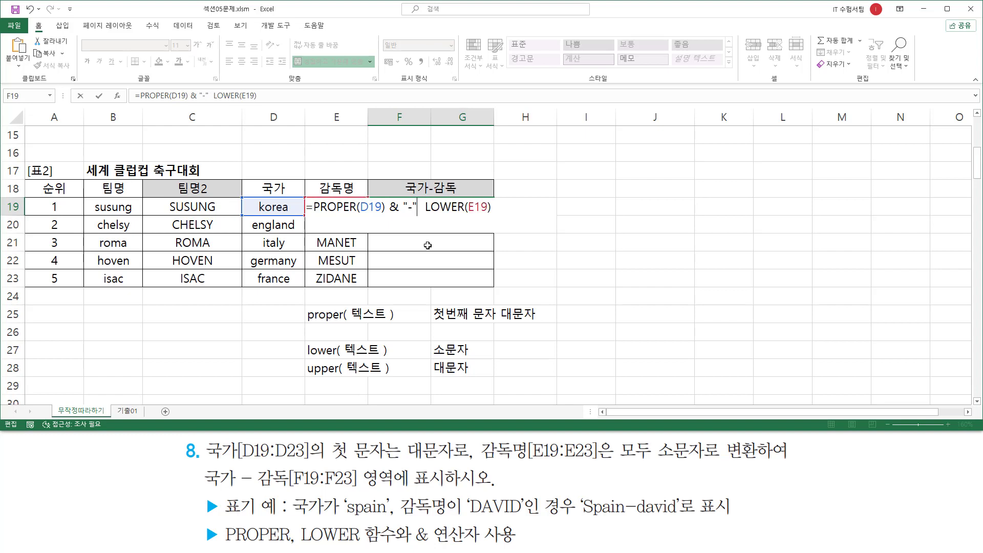
type(" &")
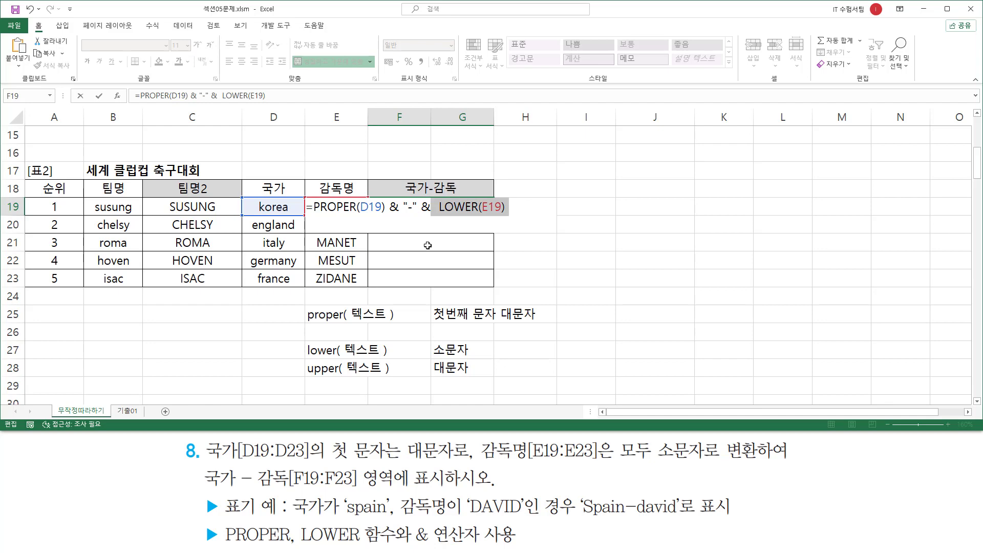
key("Return")
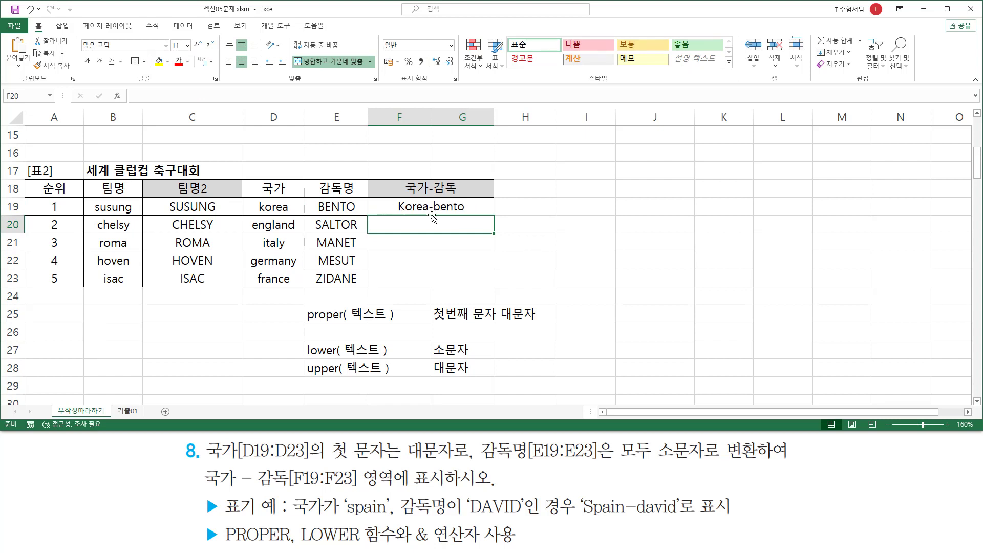
Fill the F19 formula down through F23 so every country-coach cell is completed.
left_click(478, 211)
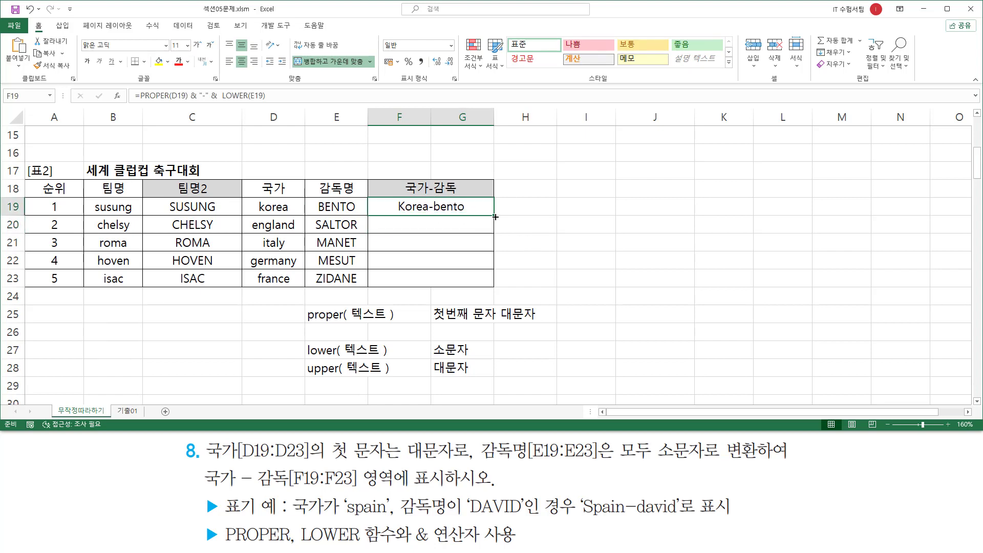
left_click_drag(495, 216, 494, 281)
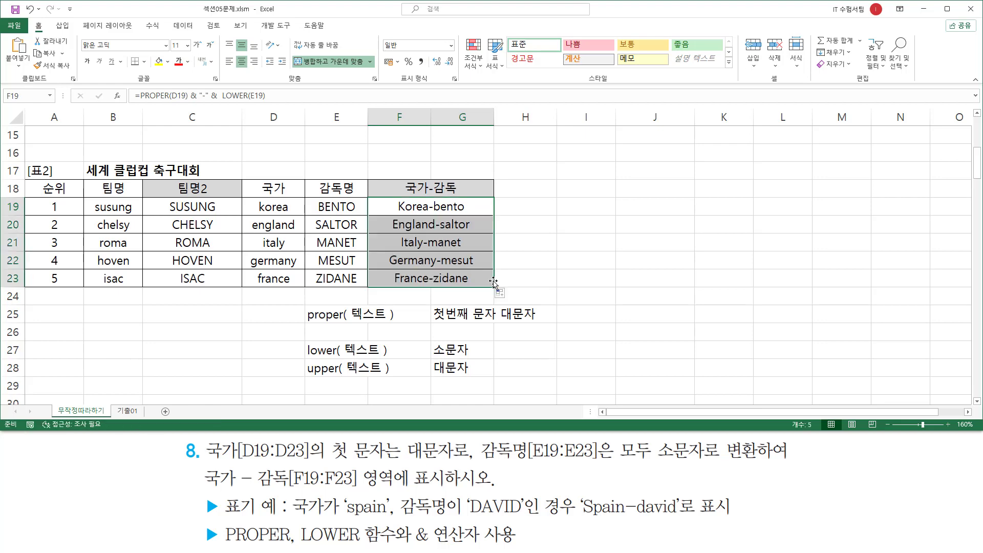
Copy the F19 formula into I19 as plain text with a leading apostrophe: =PROPER(D19) & "-" & LOWER(E19).
left_click(418, 206)
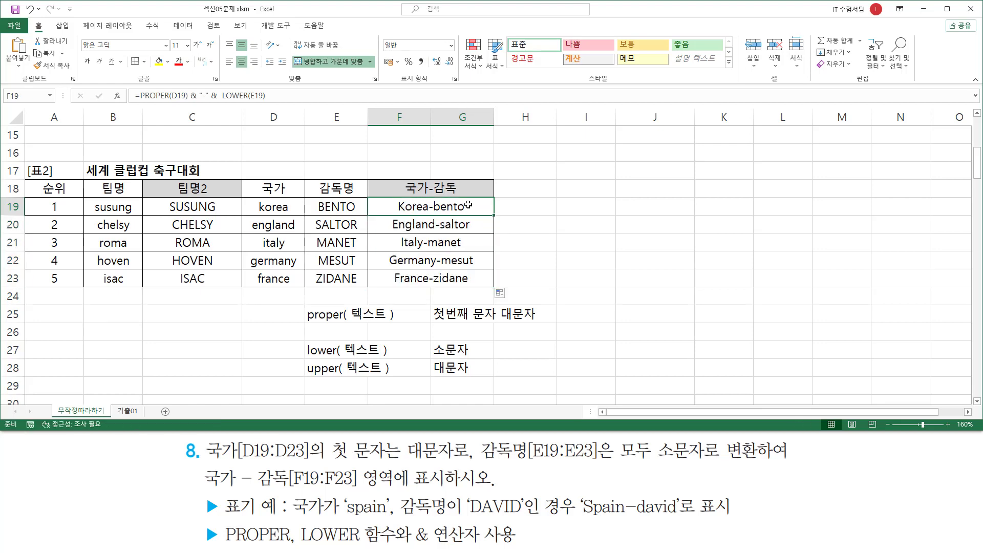
left_click(338, 99)
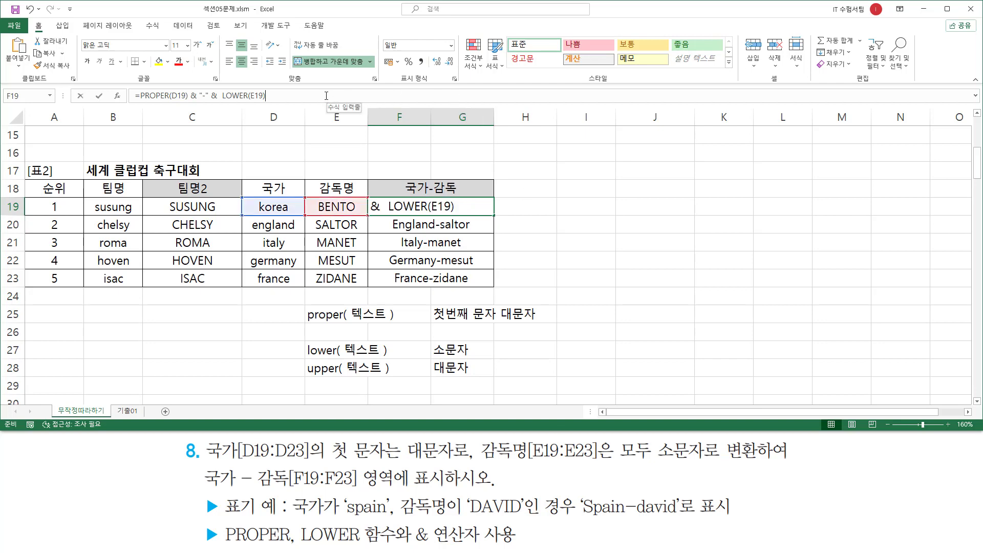
key("Escape")
left_click(568, 204)
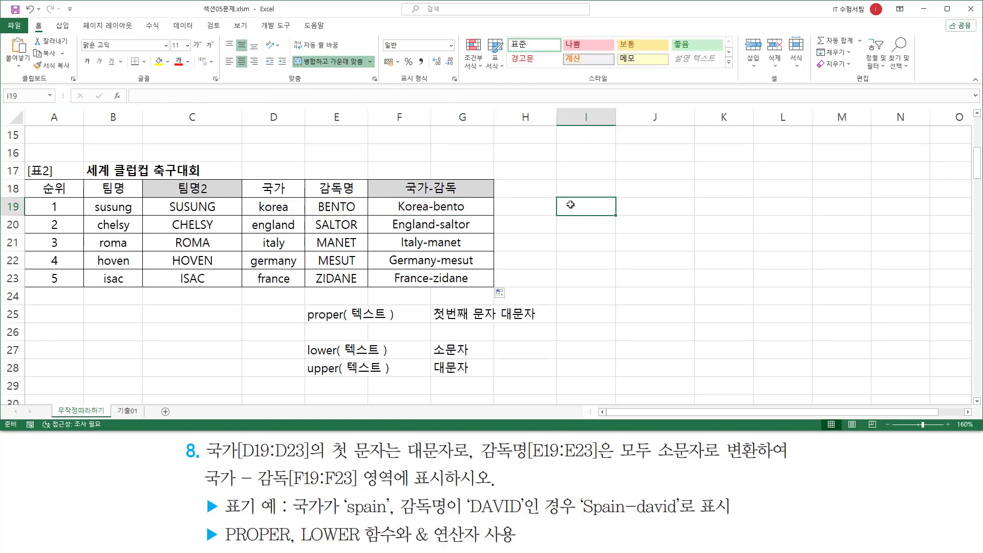
type("'")
type("=PROPER(D19) & \"-\" &  LOWER(E19)")
key("Return")
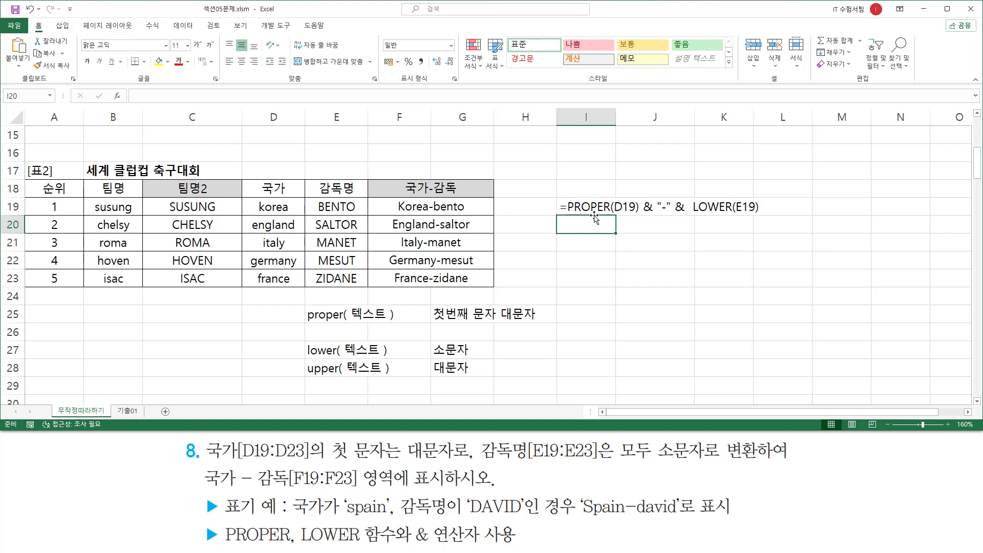
left_click(637, 302)
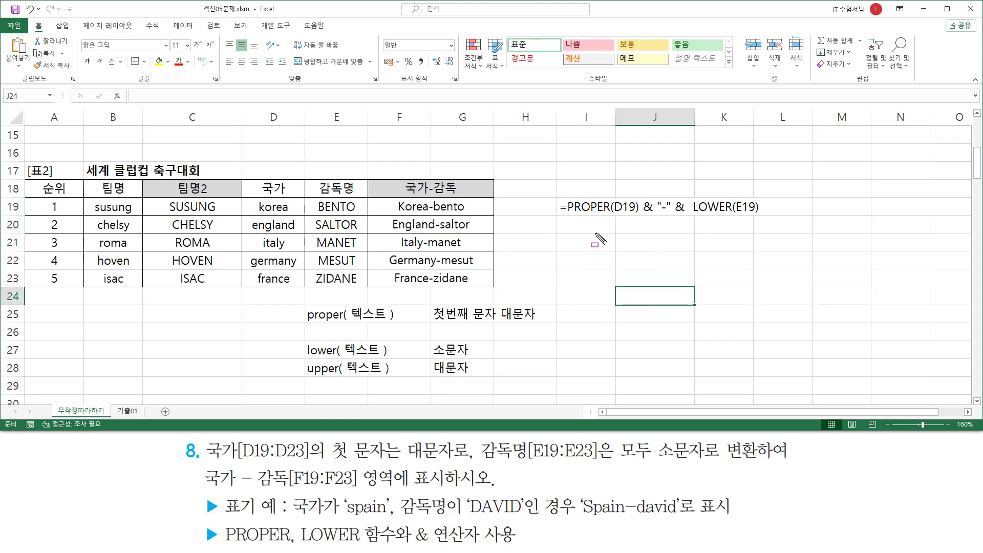
Mark the PROPER, LOWER, & and hyphen parts of the I19 formula text and underline F19 with the on-screen pen, ending by clearing the marks.
left_click_drag(566, 215, 637, 216)
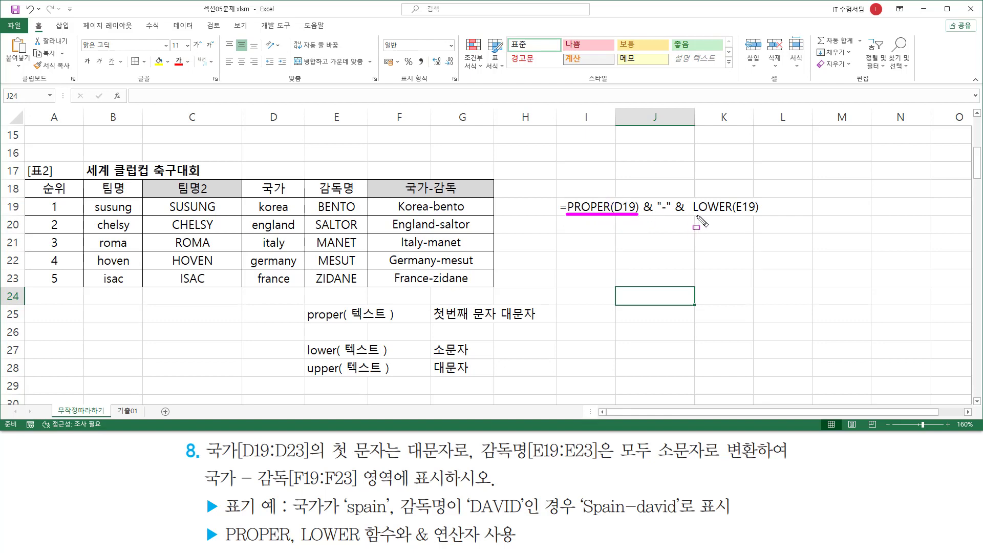
left_click_drag(693, 216, 758, 215)
mouse_move(599, 192)
left_mouse_down()
mouse_move(609, 203)
mouse_move(616, 176)
left_mouse_up()
left_click_drag(644, 195, 673, 223)
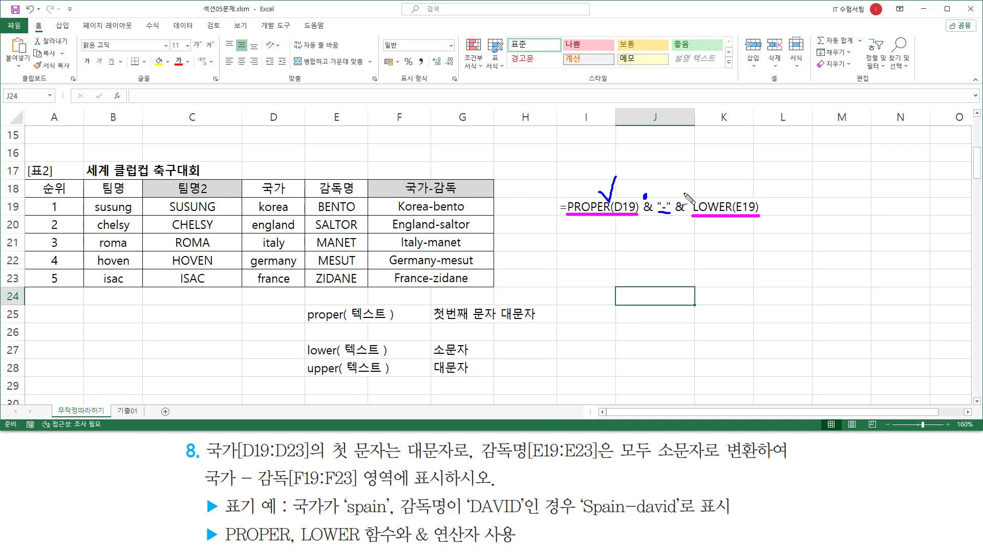
mouse_move(677, 195)
left_mouse_down()
mouse_move(720, 200)
mouse_move(737, 178)
left_mouse_up()
left_click_drag(470, 219, 473, 219)
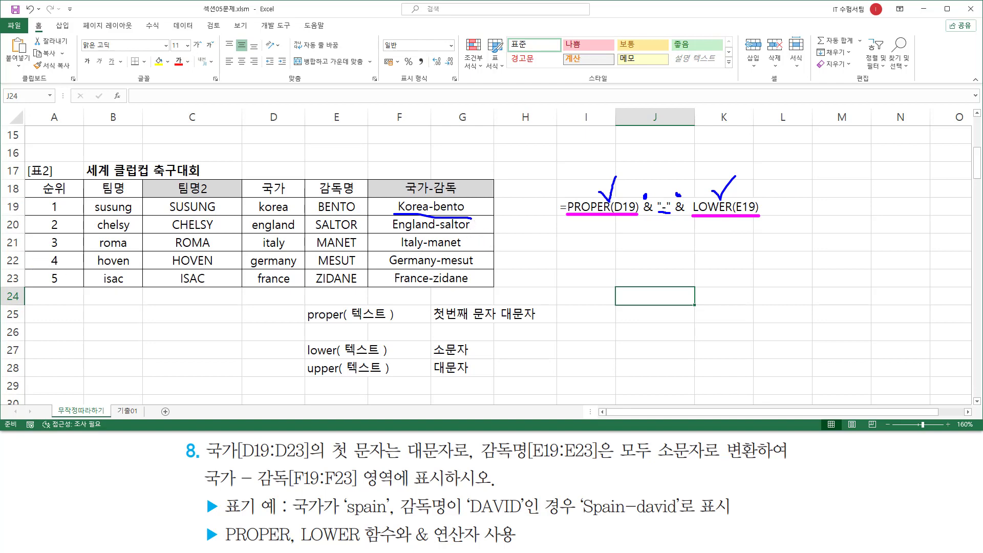
key("Escape")
left_click(593, 282)
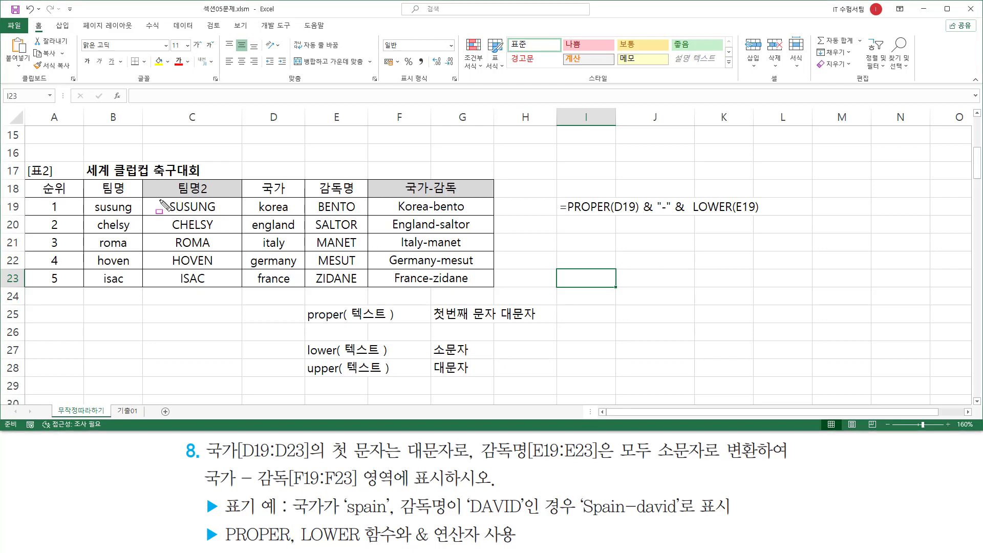
Box C19 and F19 with the on-screen pen and draw lines down both columns to row 23, ending by clearing the marks.
mouse_move(160, 201)
left_mouse_down()
mouse_move(240, 215)
mouse_move(233, 276)
left_mouse_up()
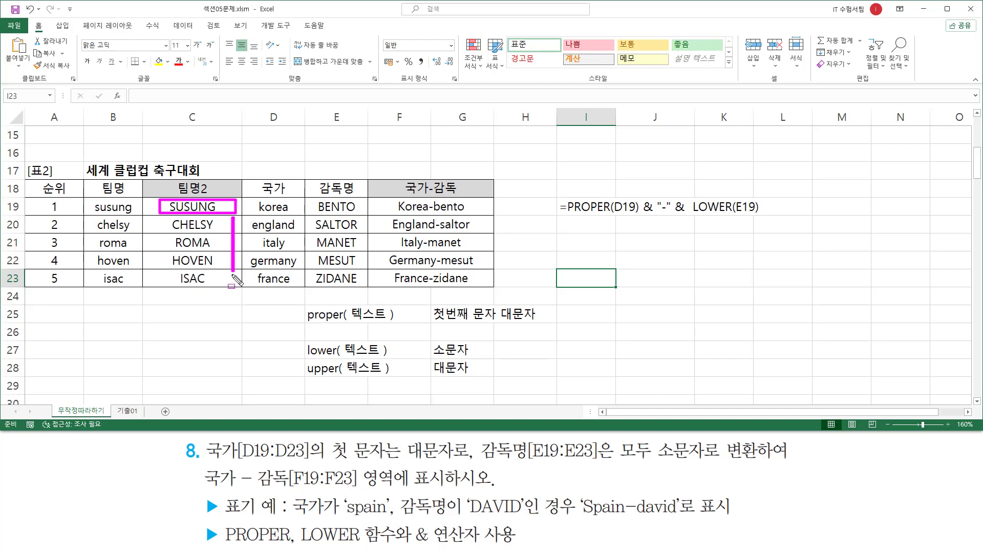
mouse_move(382, 197)
left_mouse_down()
mouse_move(476, 215)
mouse_move(473, 287)
left_mouse_up()
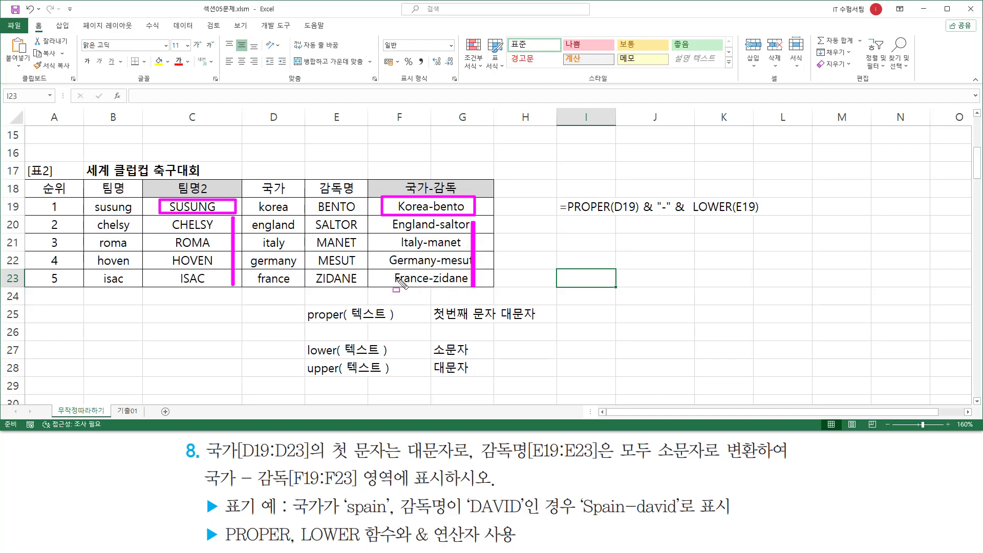
key("Escape")
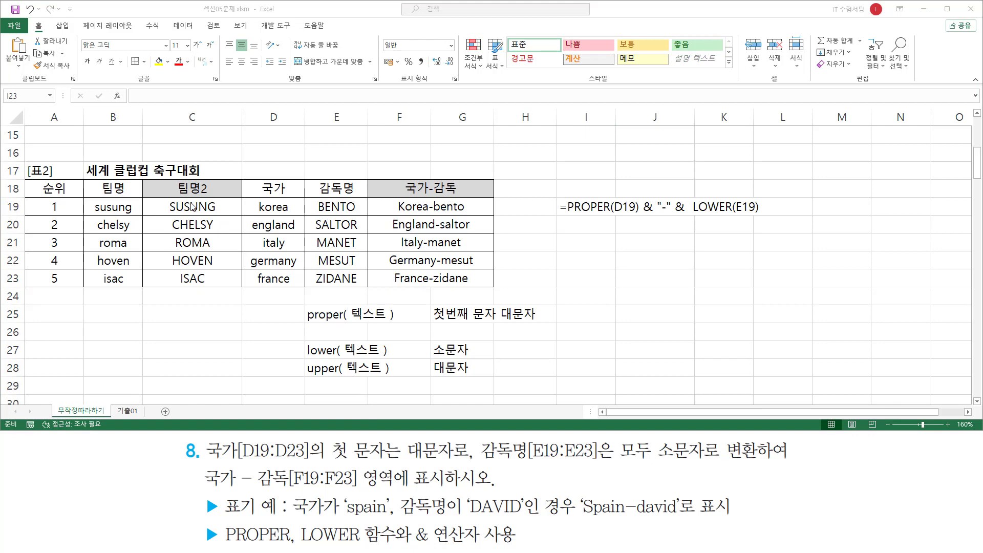
Box each 팀명2 result in C19:C23 separately with the on-screen pen, ending by clearing the boxes.
key("ctrl+2")
mouse_move(165, 199)
left_mouse_down()
mouse_move(229, 220)
mouse_move(226, 212)
left_mouse_up()
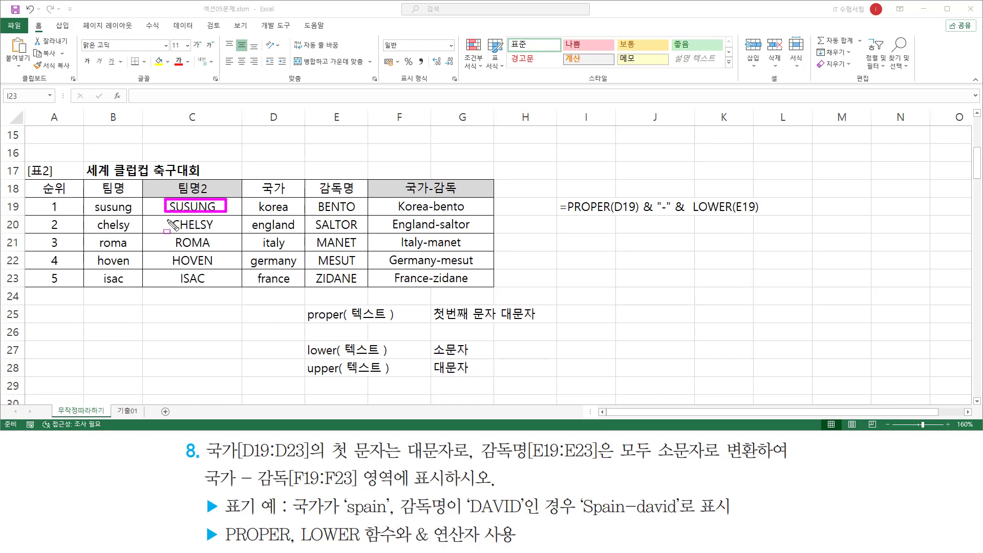
left_click_drag(167, 220, 228, 229)
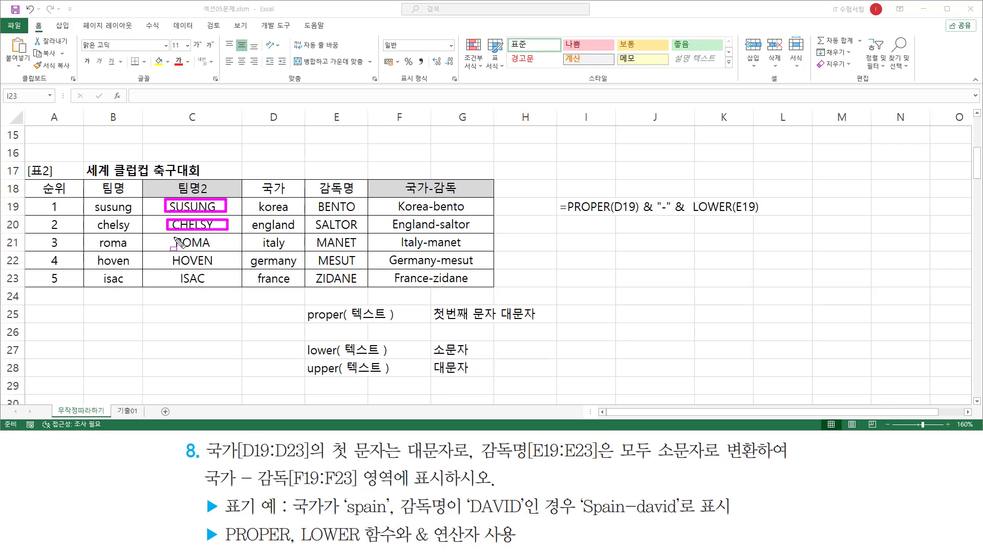
mouse_move(169, 235)
left_mouse_down()
mouse_move(194, 249)
mouse_move(230, 249)
left_mouse_up()
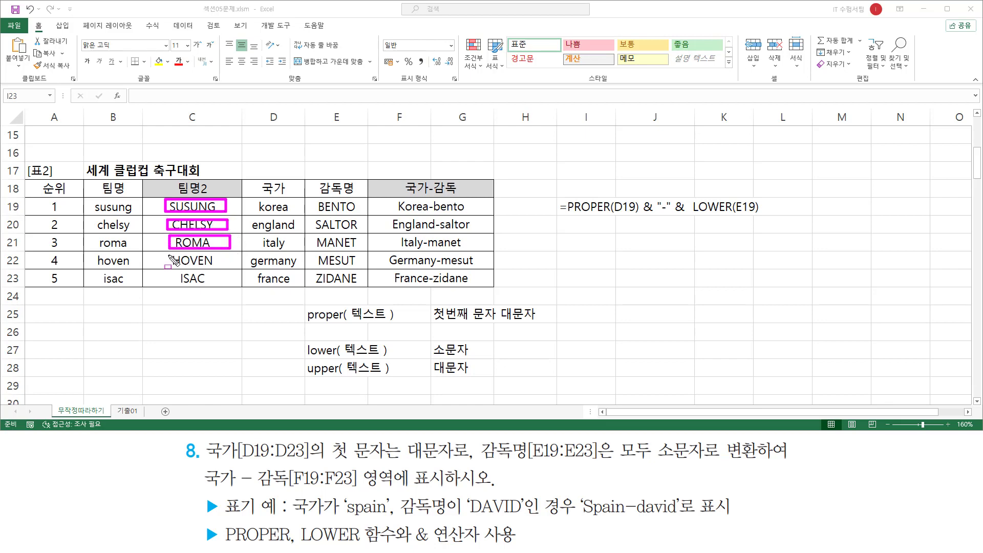
mouse_move(167, 255)
left_mouse_down()
mouse_move(225, 266)
mouse_move(208, 287)
mouse_move(220, 286)
left_mouse_up()
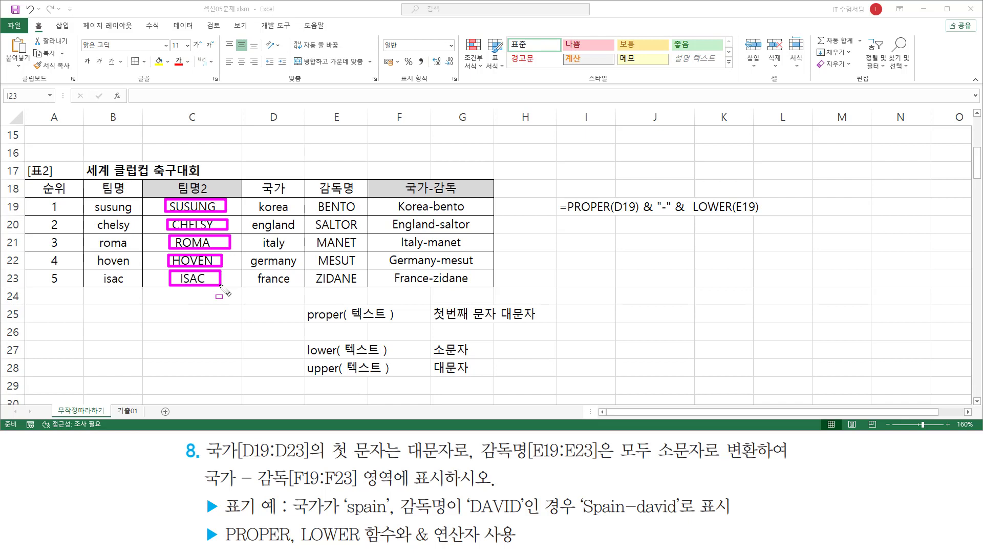
key("Escape")
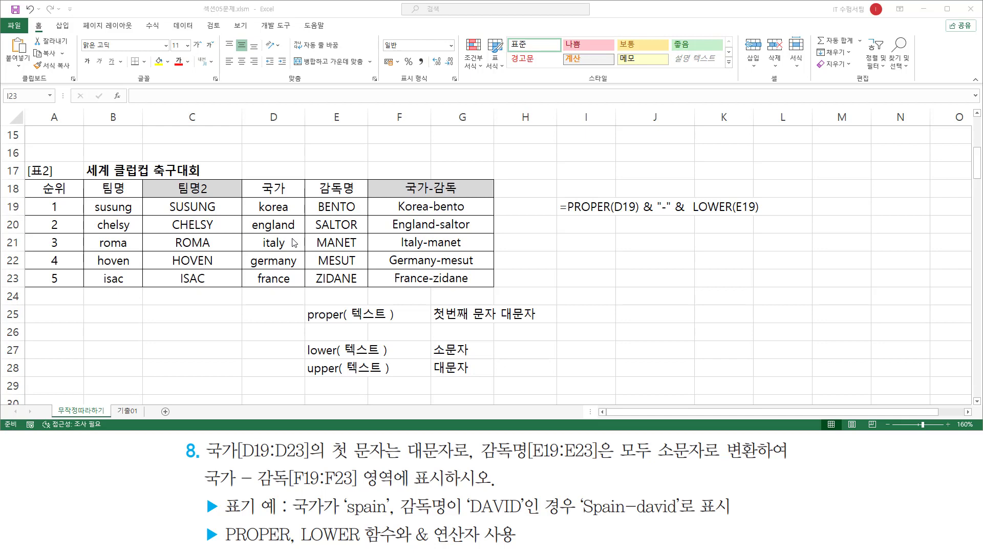
Outline C19:C23 as one block with the on-screen pen, clear it, and box the exercise 8 instructions below the worksheet.
left_click_drag(158, 198, 236, 290)
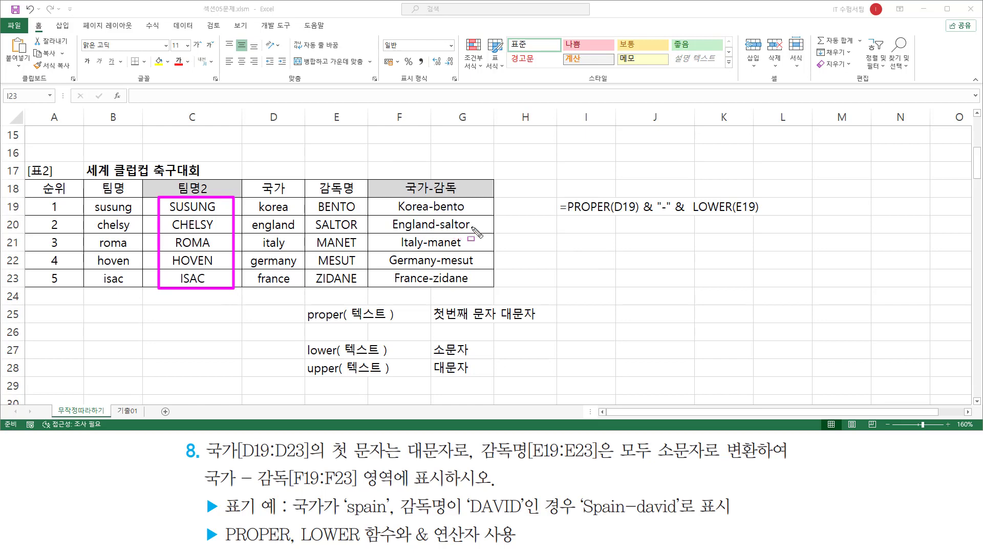
key("Escape")
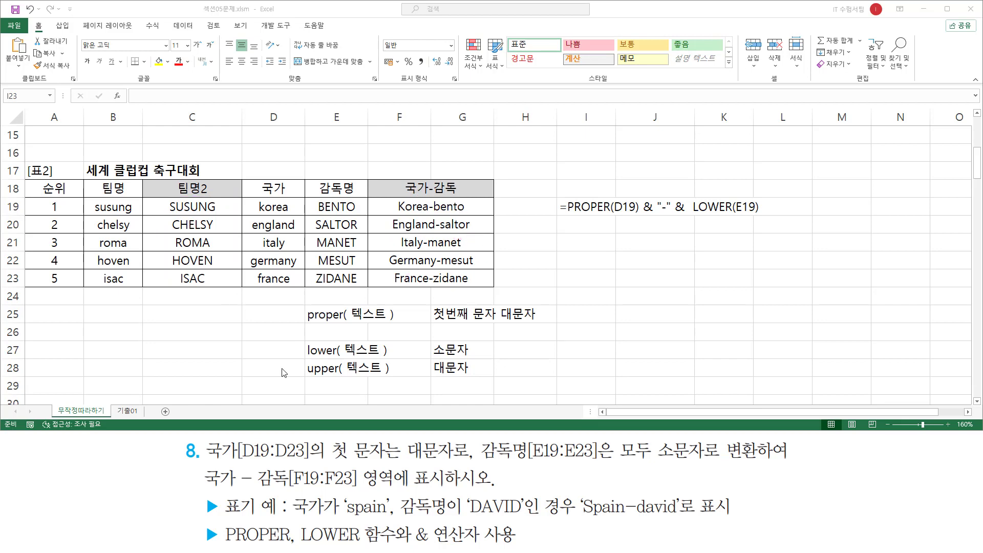
mouse_move(178, 436)
left_mouse_down()
mouse_move(245, 522)
mouse_move(744, 550)
mouse_move(798, 540)
left_mouse_up()
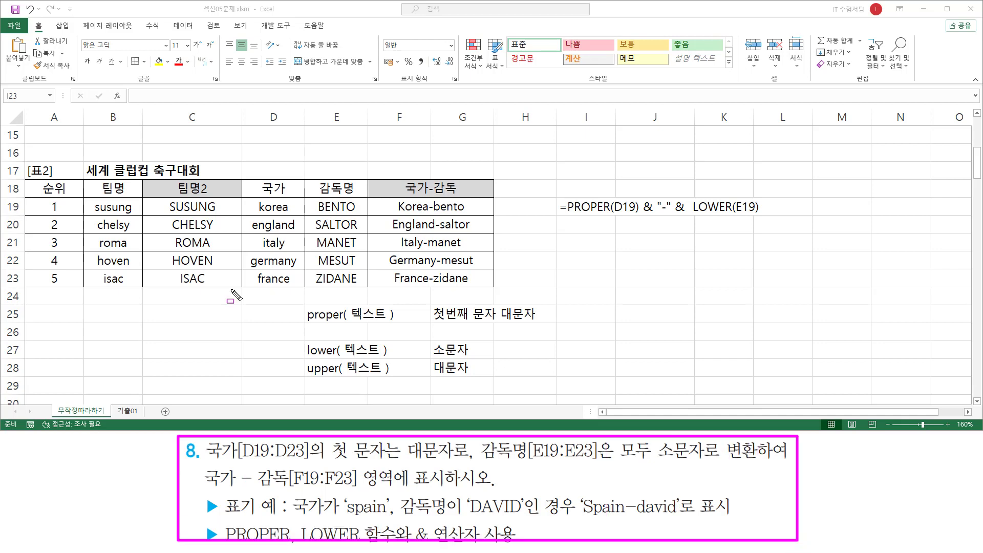